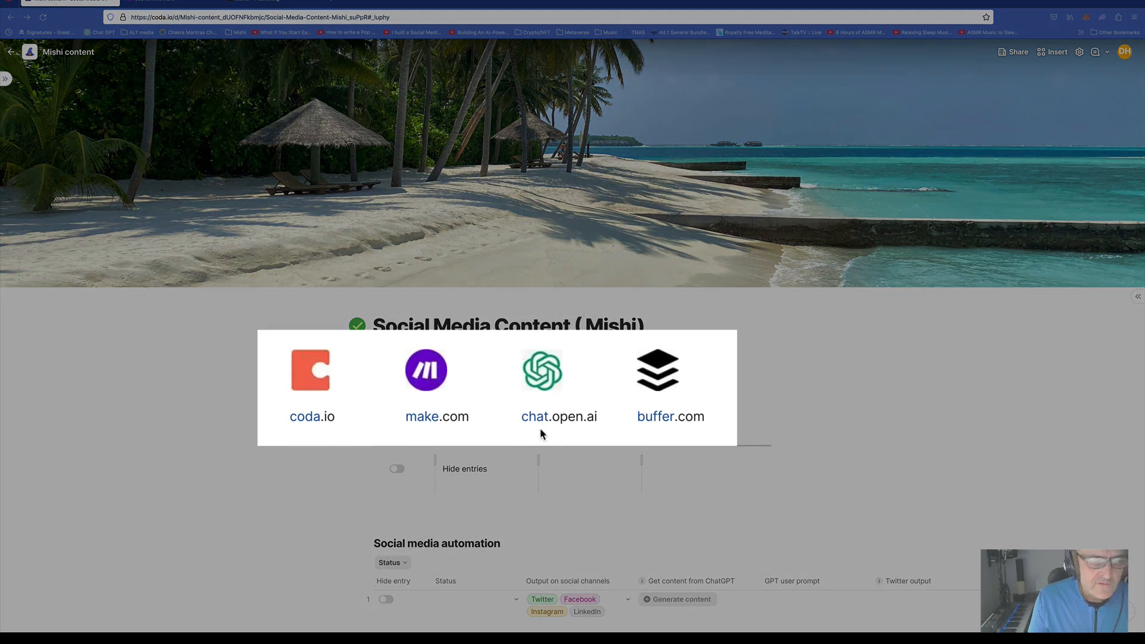
Scroll through the Social media automation table and select the first row's Status cell
scroll(598, 419, "down", 3)
scroll(598, 419, "down", 3)
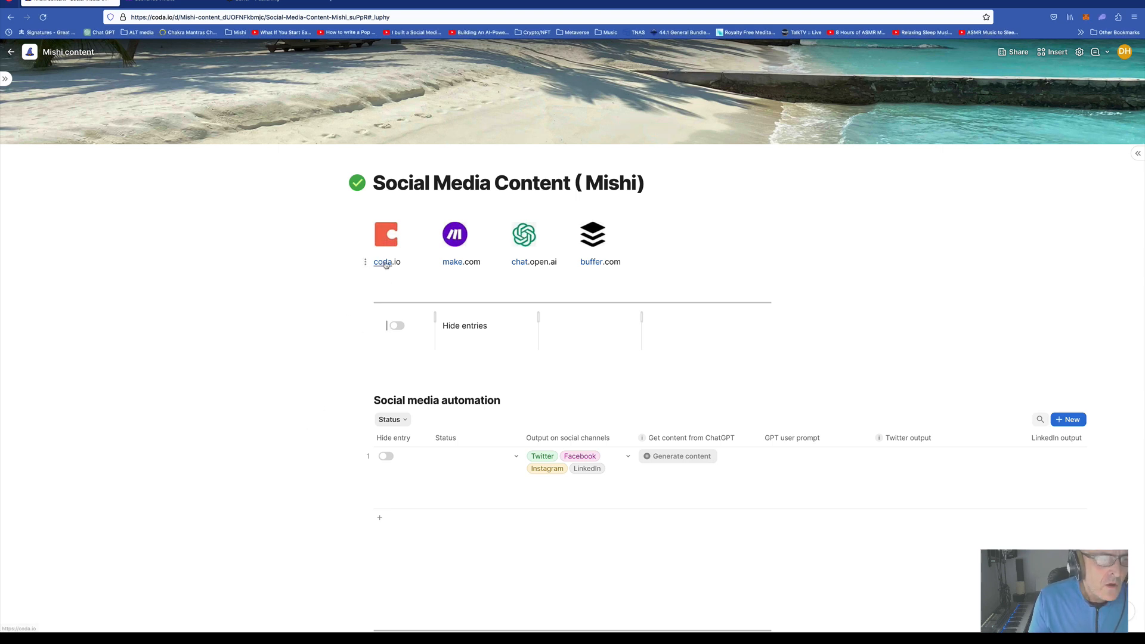
mouse_move(386, 264)
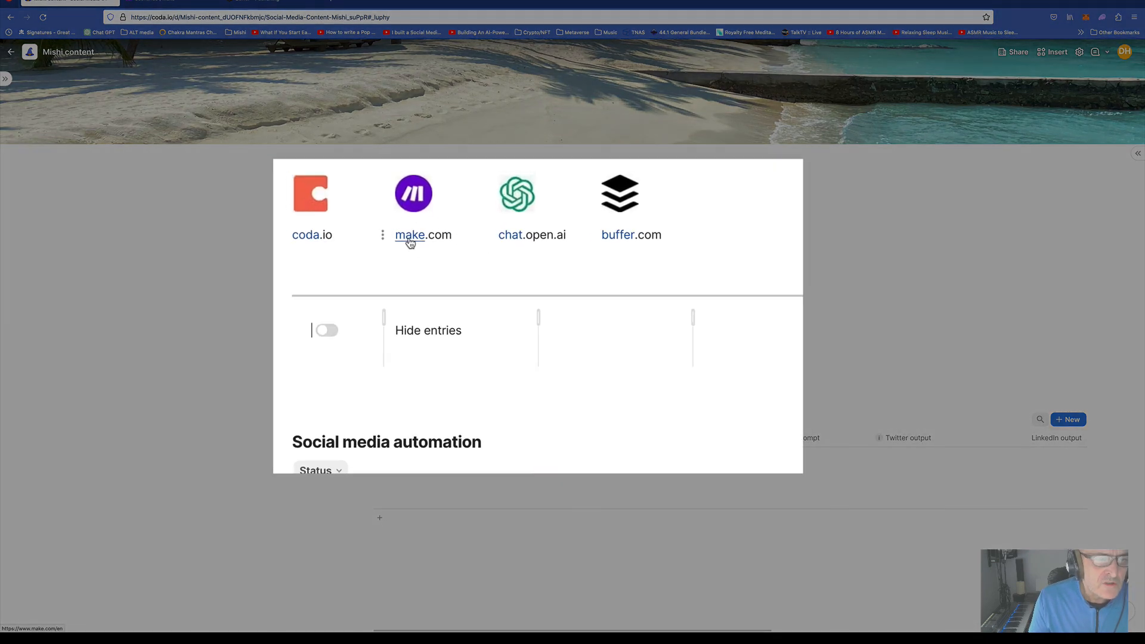
mouse_move(452, 265)
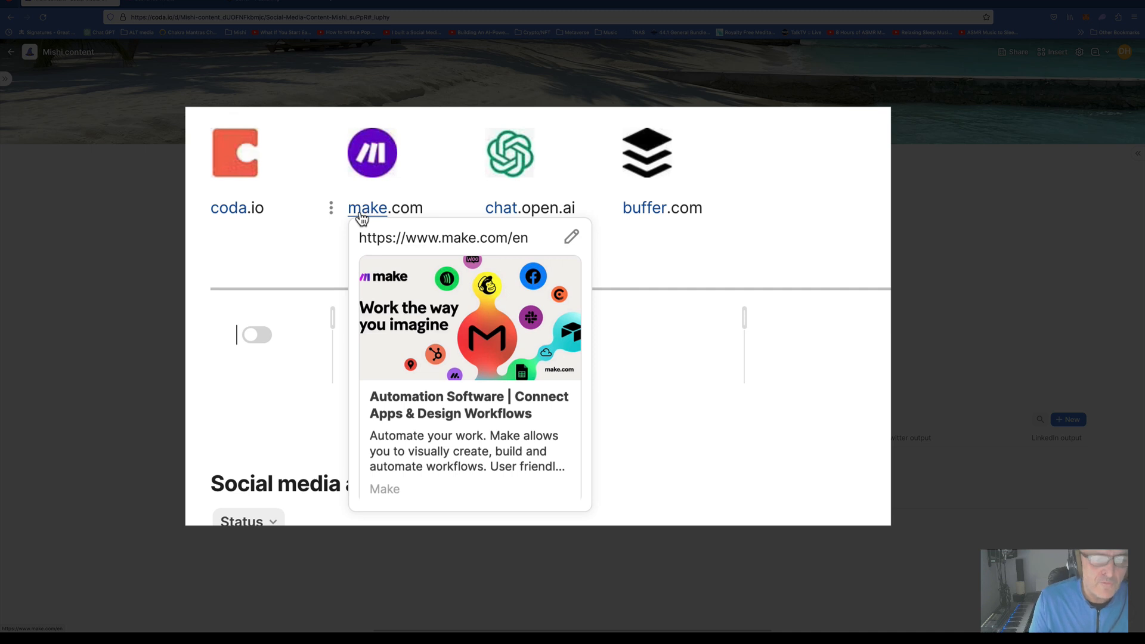
mouse_move(502, 217)
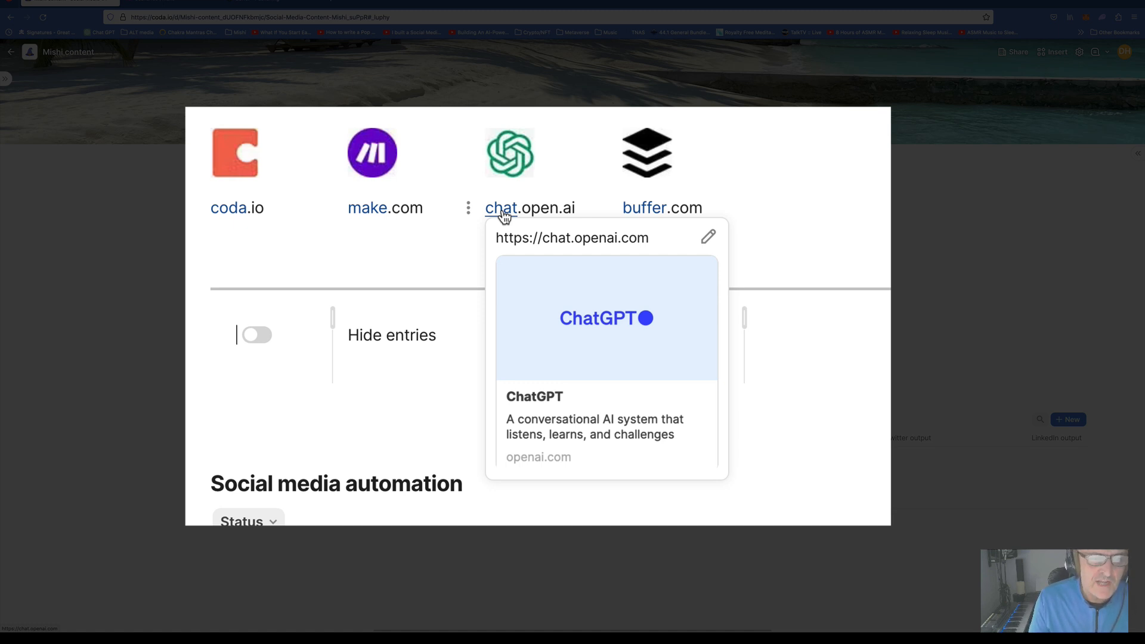
mouse_move(647, 217)
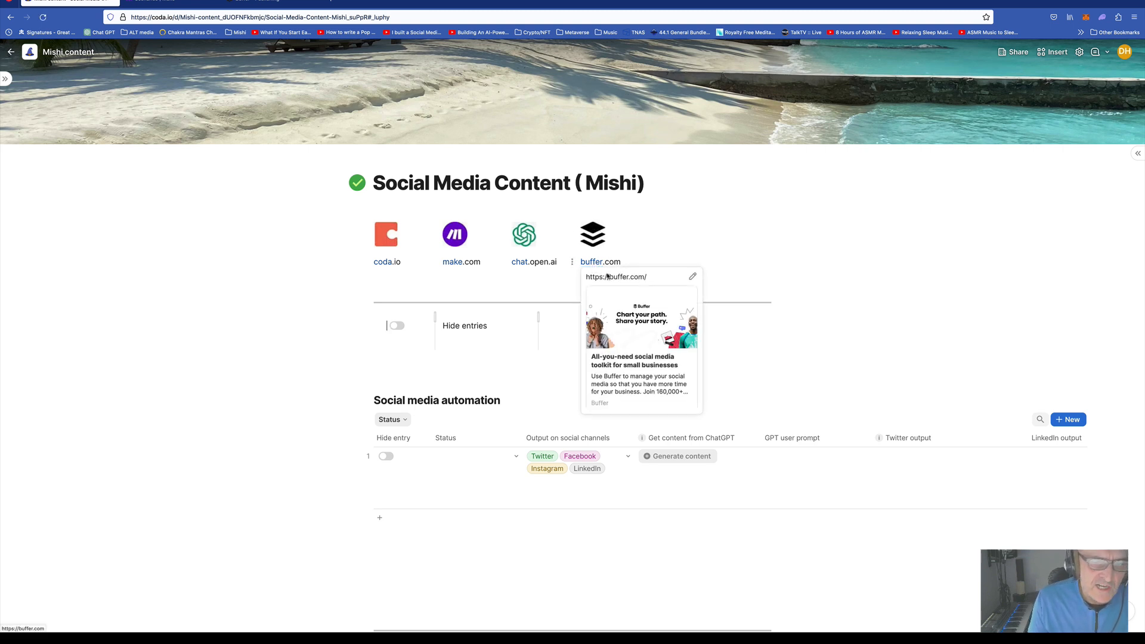
scroll(569, 376, "down", 3)
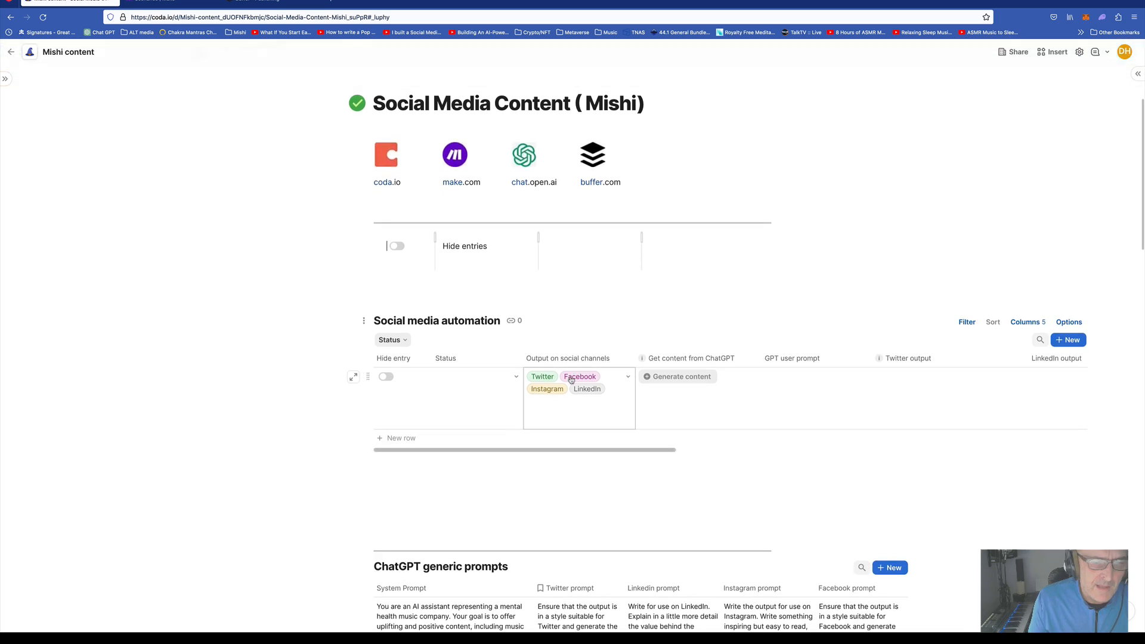
scroll(570, 379, "down", 4)
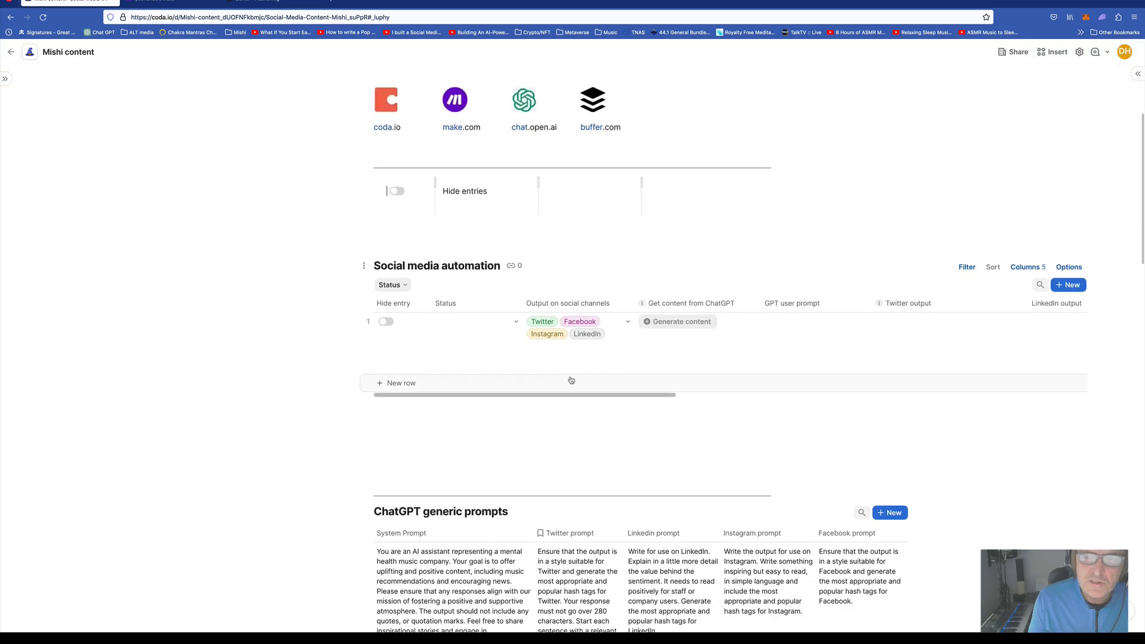
scroll(570, 376, "up", 3)
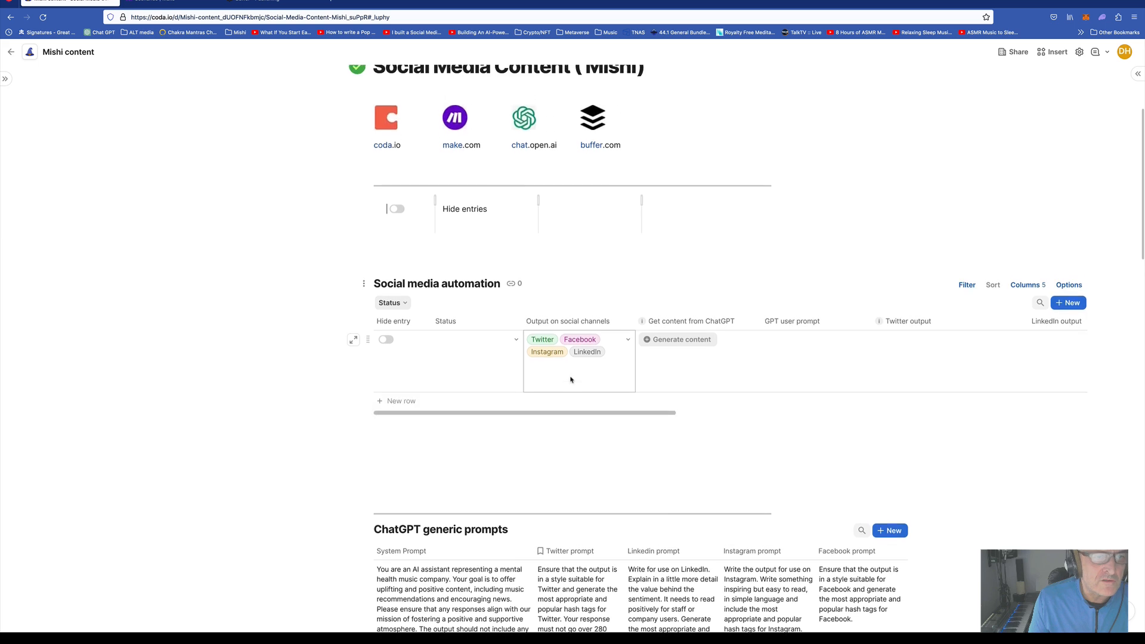
scroll(538, 379, "down", 3)
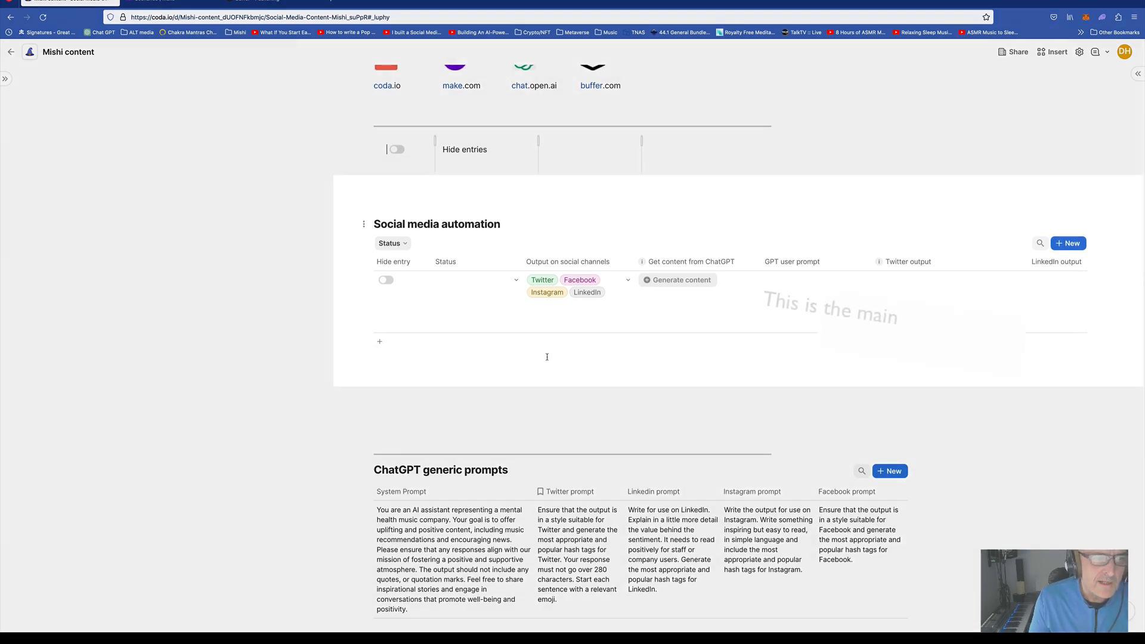
scroll(547, 356, "down", 1)
left_click(477, 294)
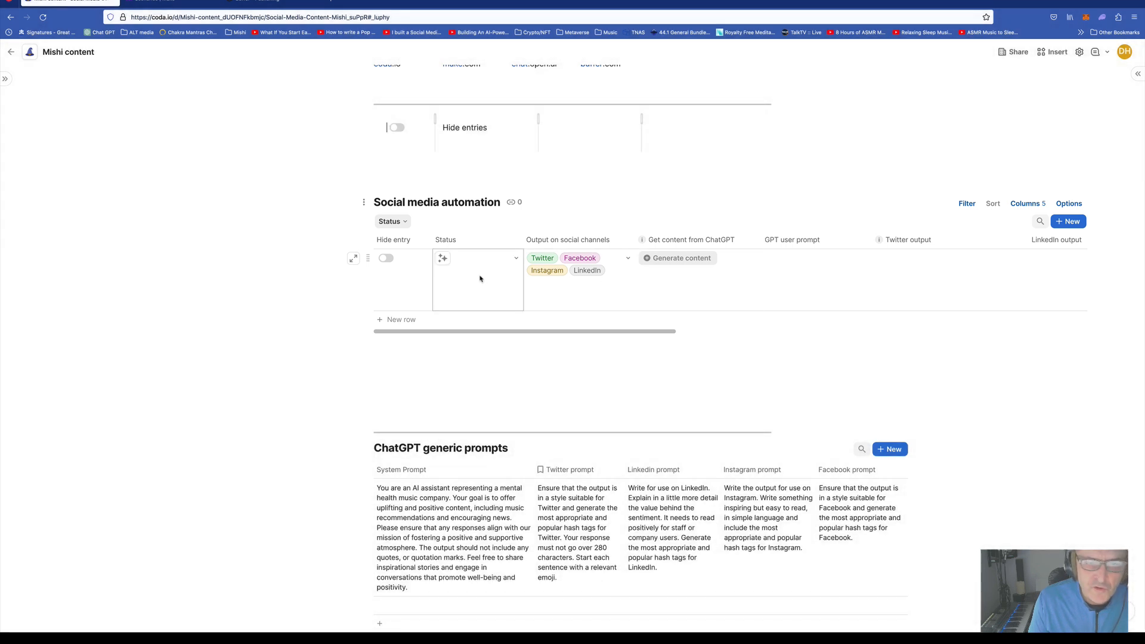
Review the first row's GPT user prompt against the generic System and Twitter prompt texts
scroll(477, 280, "down", 2)
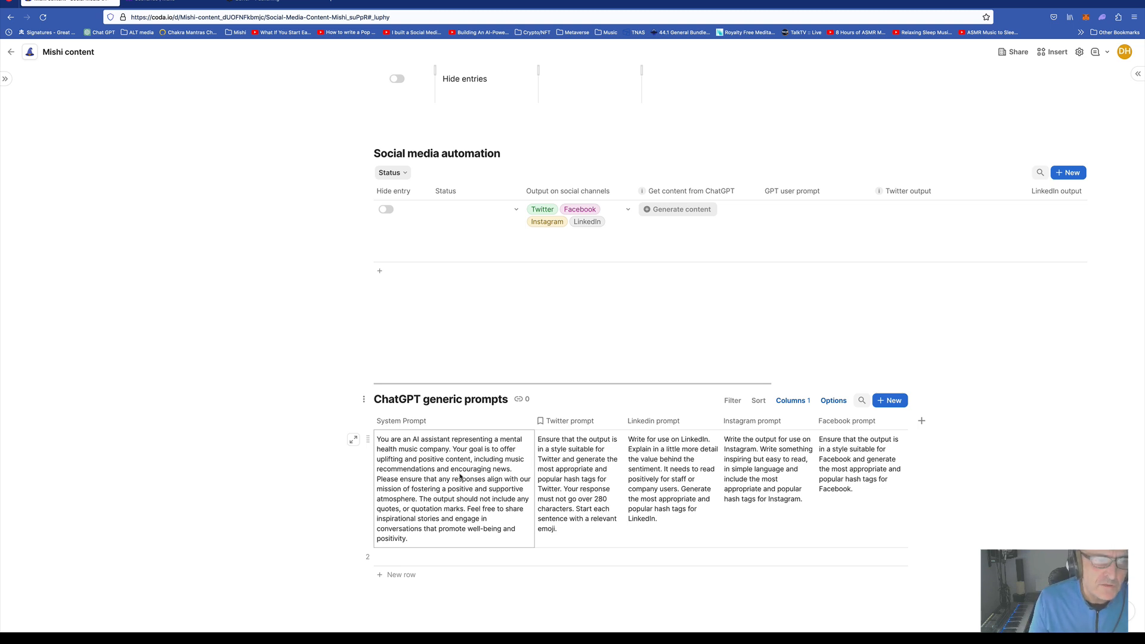
scroll(475, 483, "up", 5)
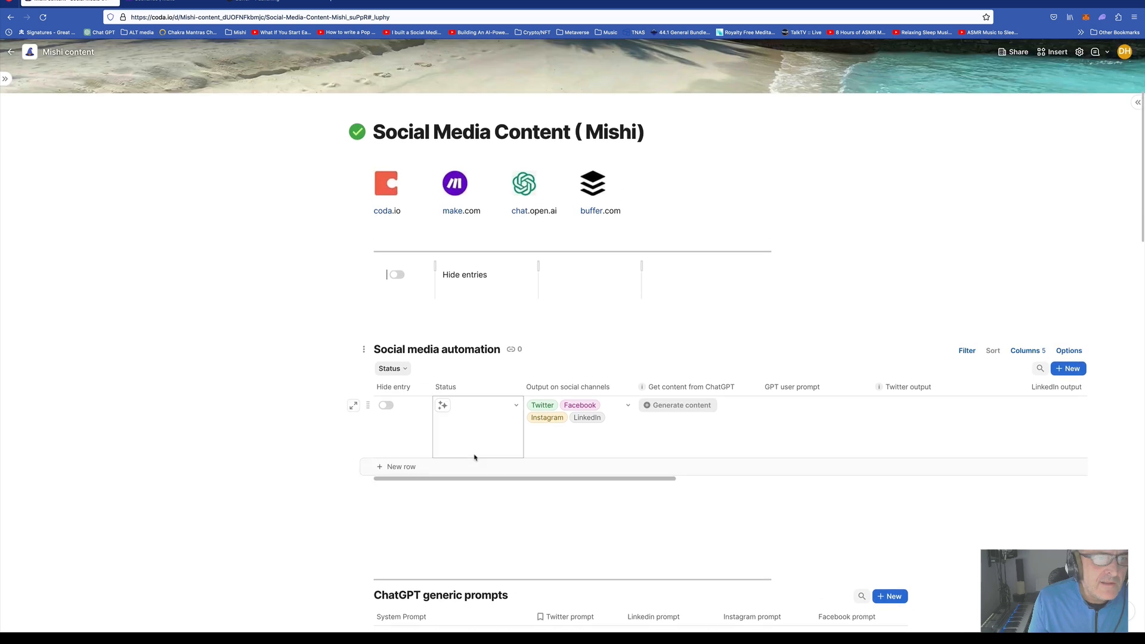
scroll(475, 457, "down", 5)
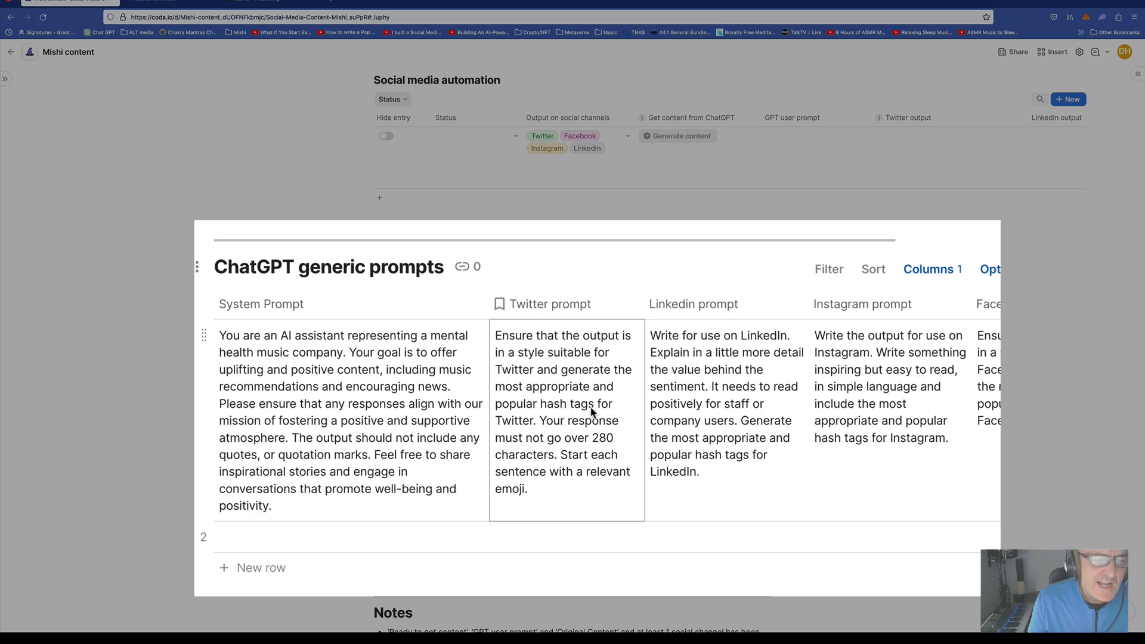
scroll(592, 412, "up", 3)
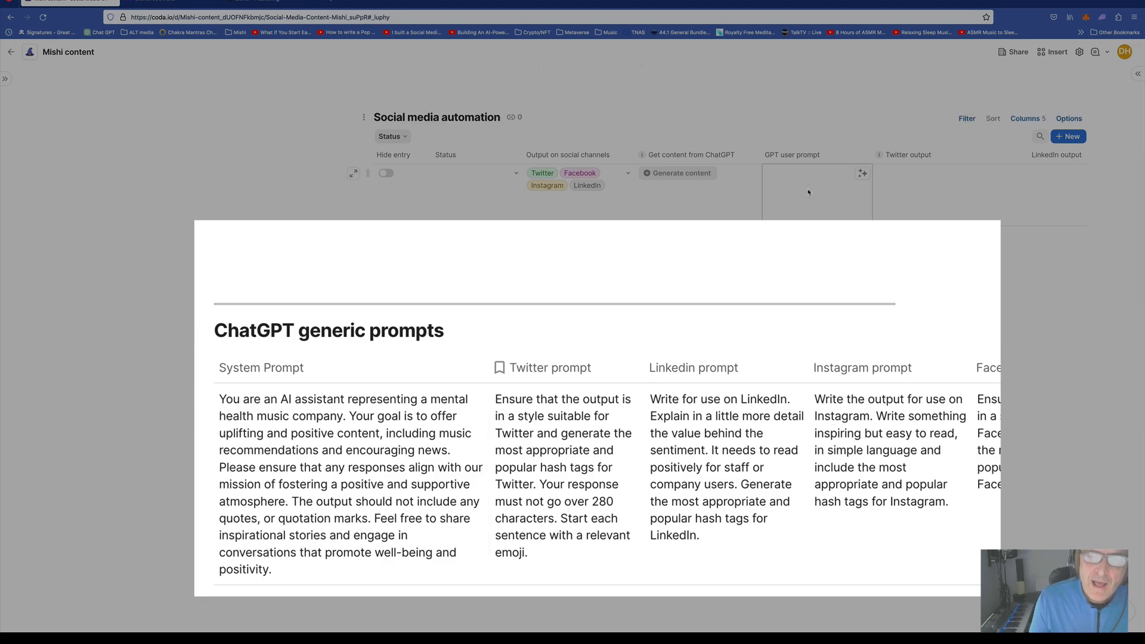
scroll(946, 194, "right", 2)
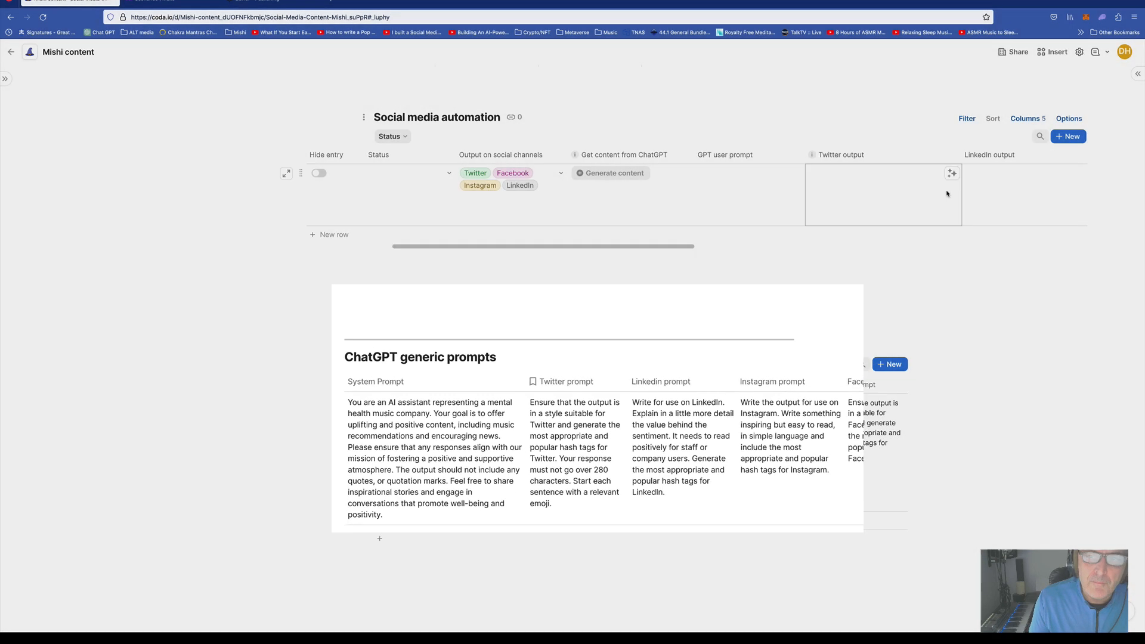
scroll(951, 193, "right", 10)
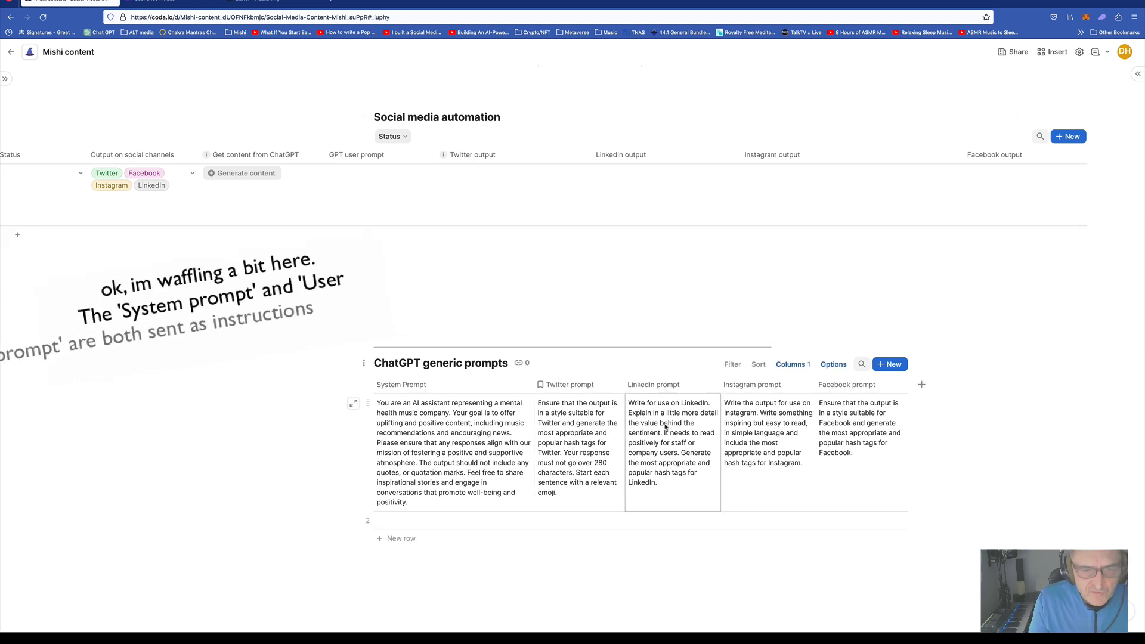
left_click(357, 200)
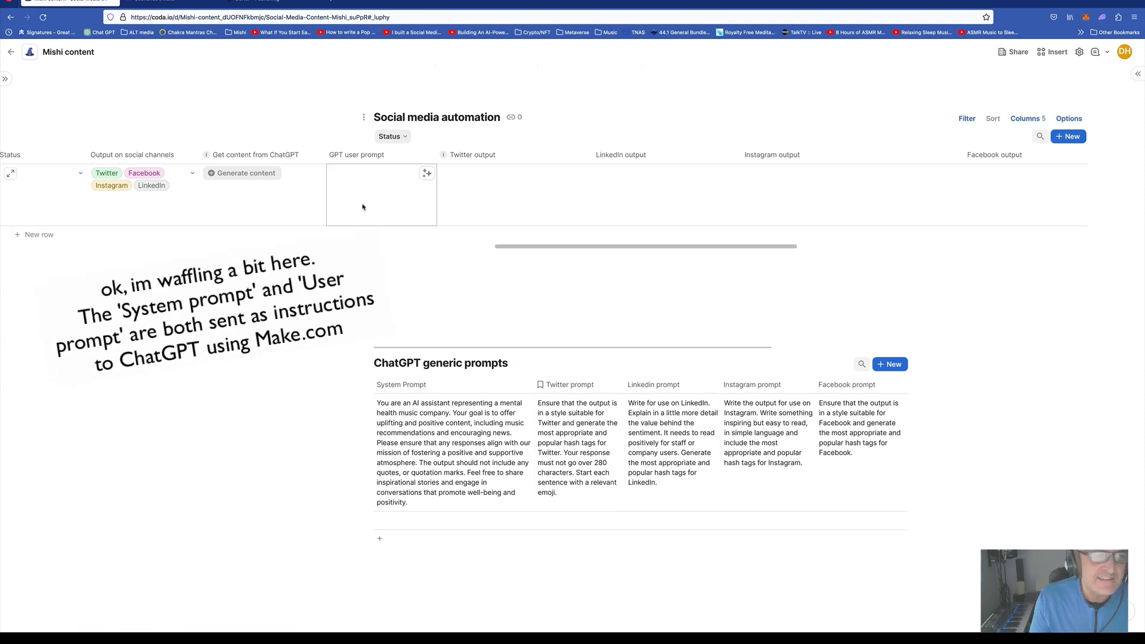
left_click(577, 469)
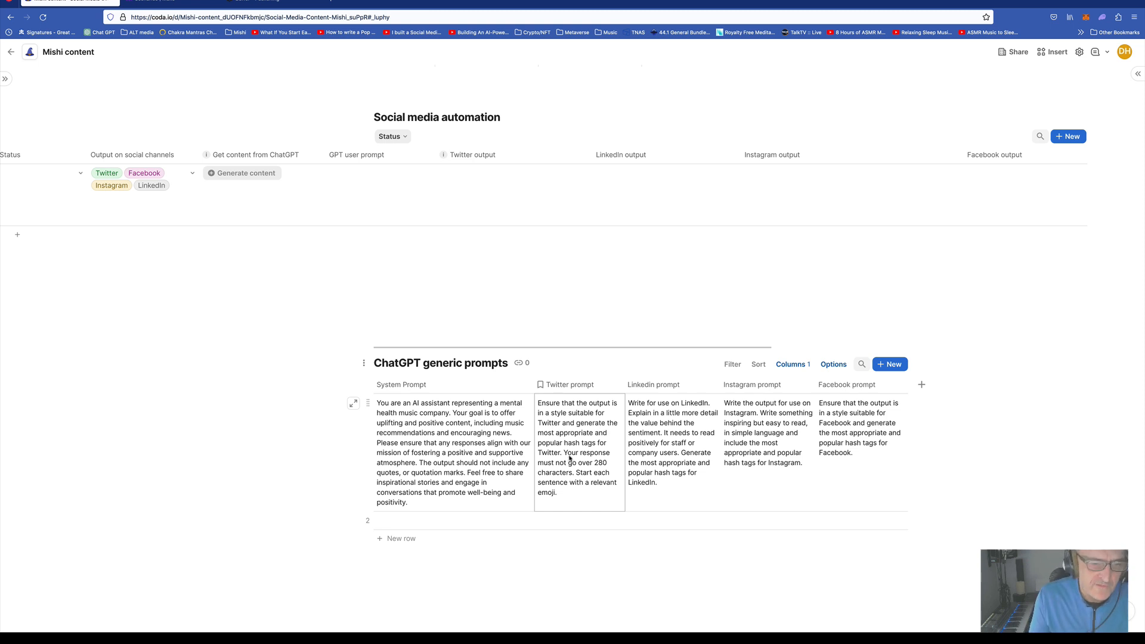
scroll(569, 458, "down", 1)
left_click(485, 454)
left_click(567, 454)
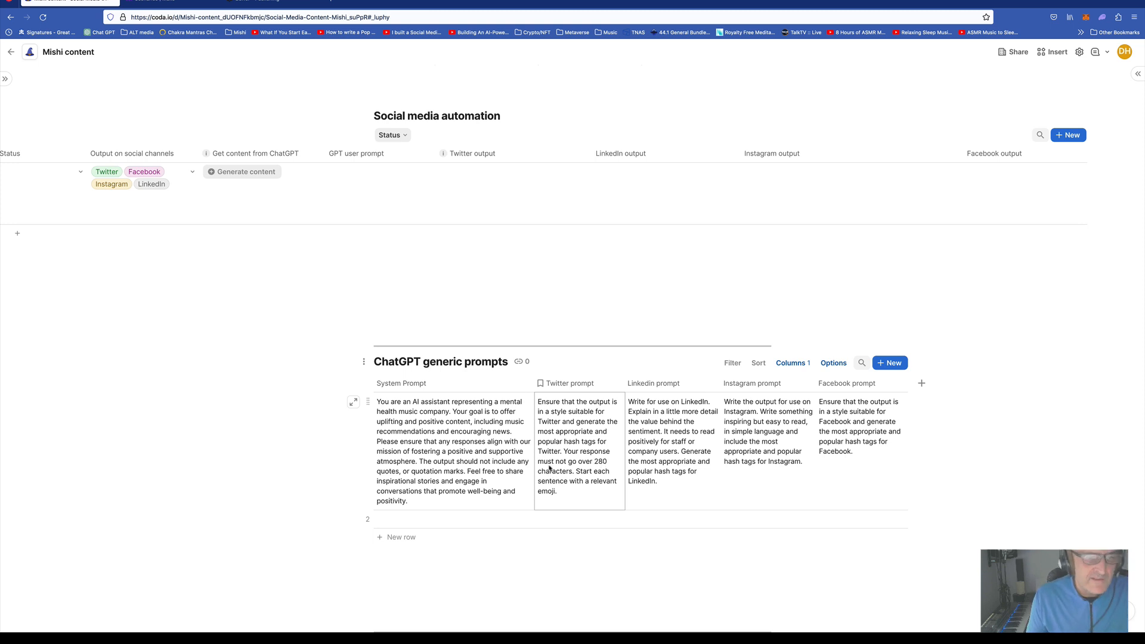
left_click(505, 478)
left_click(564, 468)
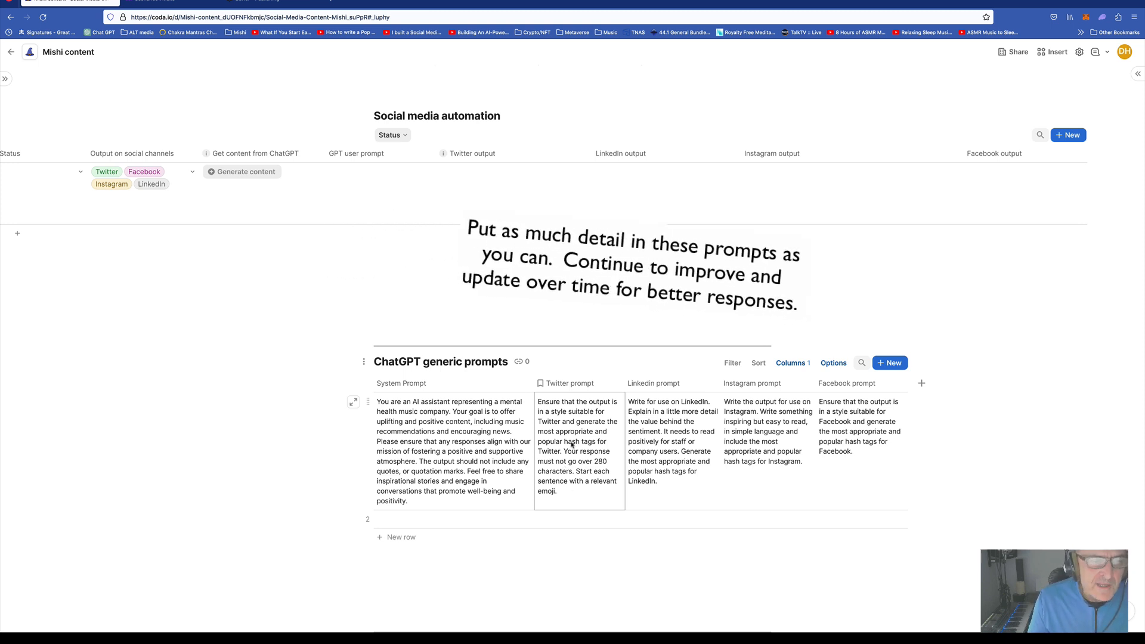
Select the first row's Status and Twitter output cells, then start editing its GPT user prompt
scroll(388, 324, "up", 3)
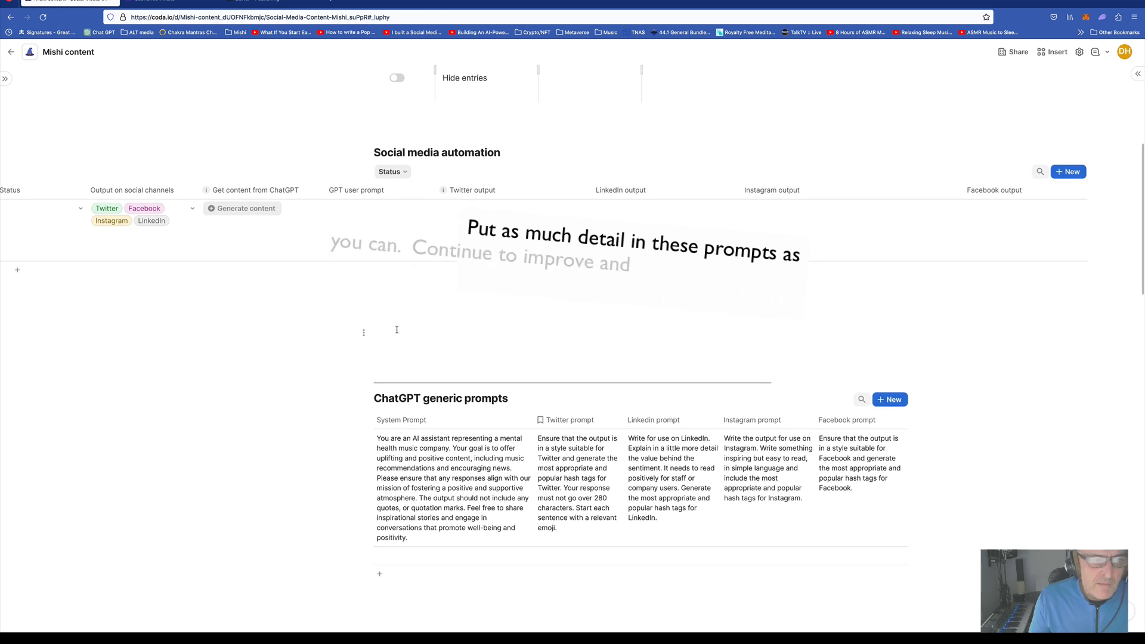
scroll(555, 227, "left", 7)
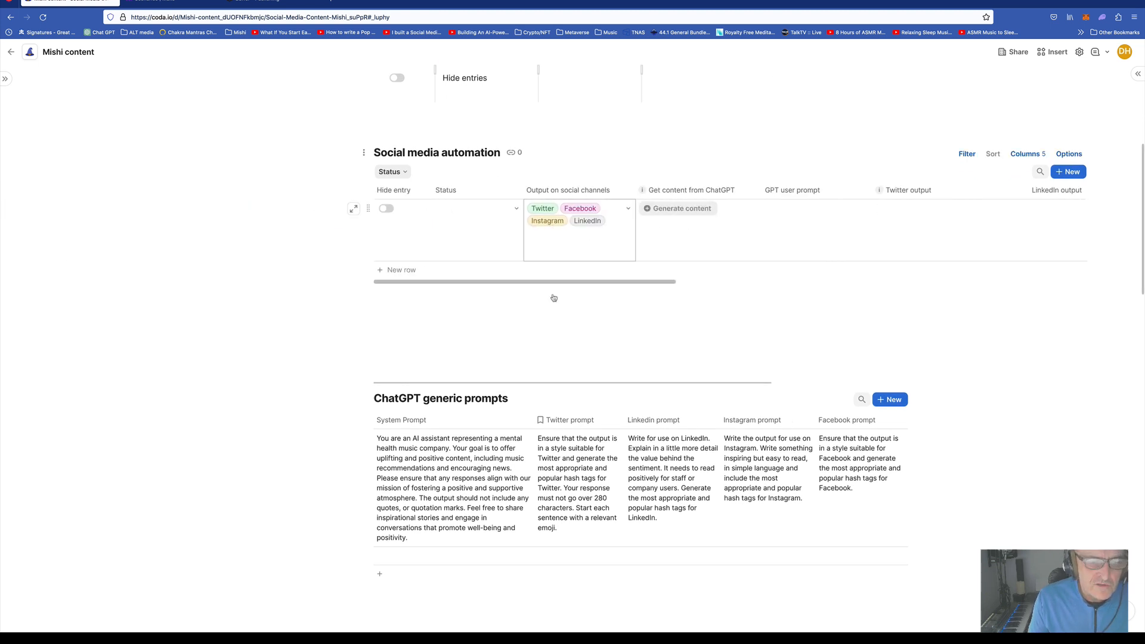
scroll(361, 467, "up", 5)
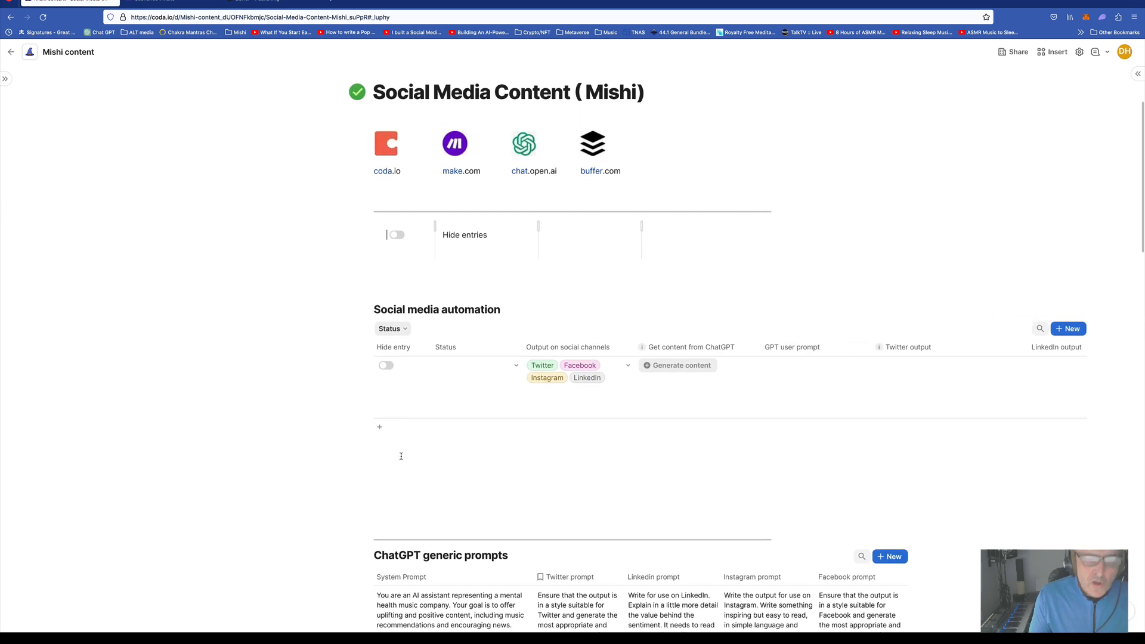
left_click(489, 381)
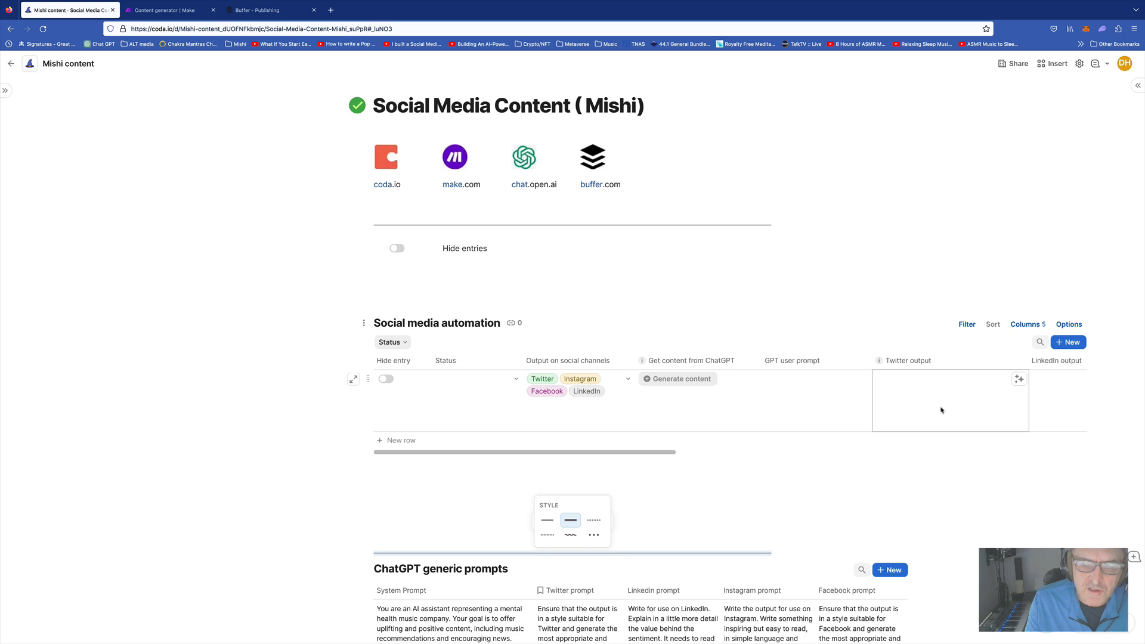
scroll(936, 412, "right", 3)
scroll(940, 409, "right", 2)
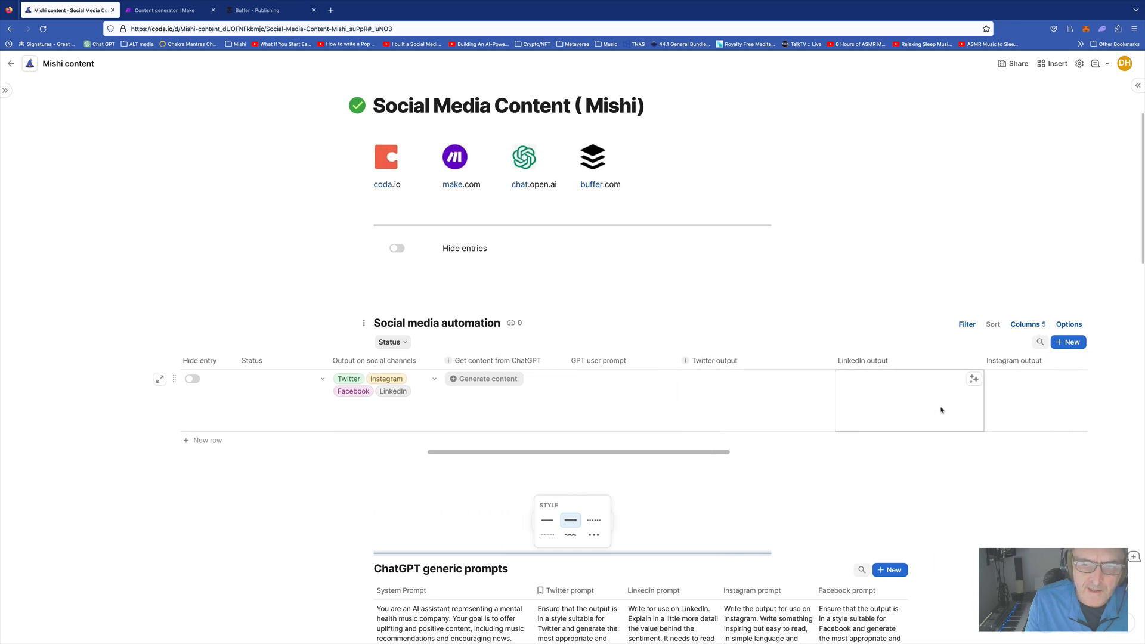
left_click(758, 404)
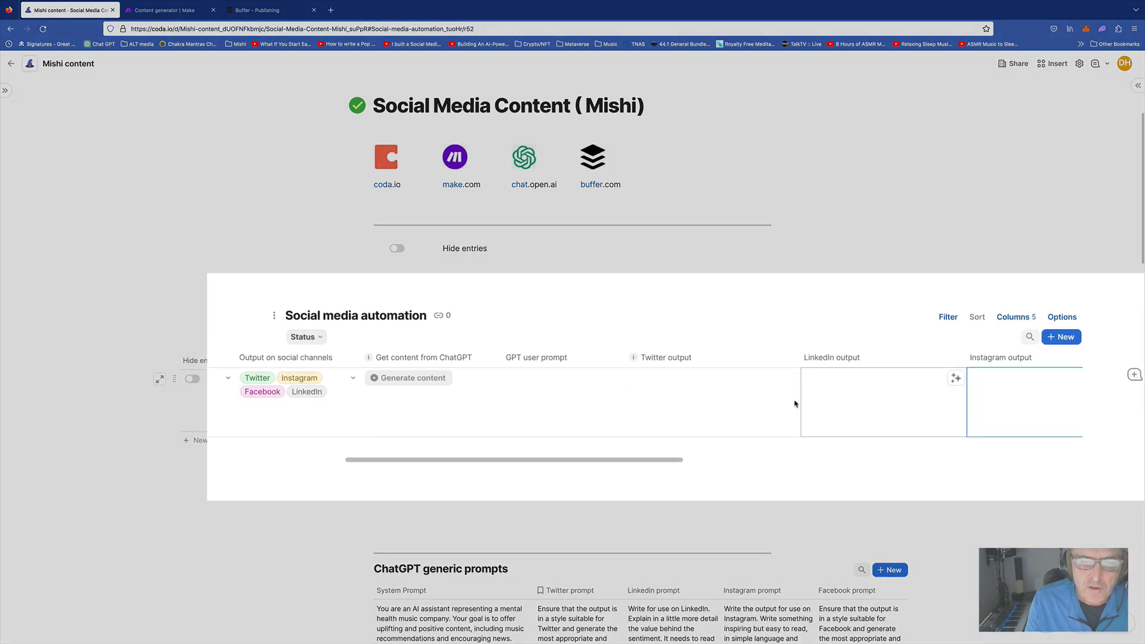
scroll(641, 407, "left", 5)
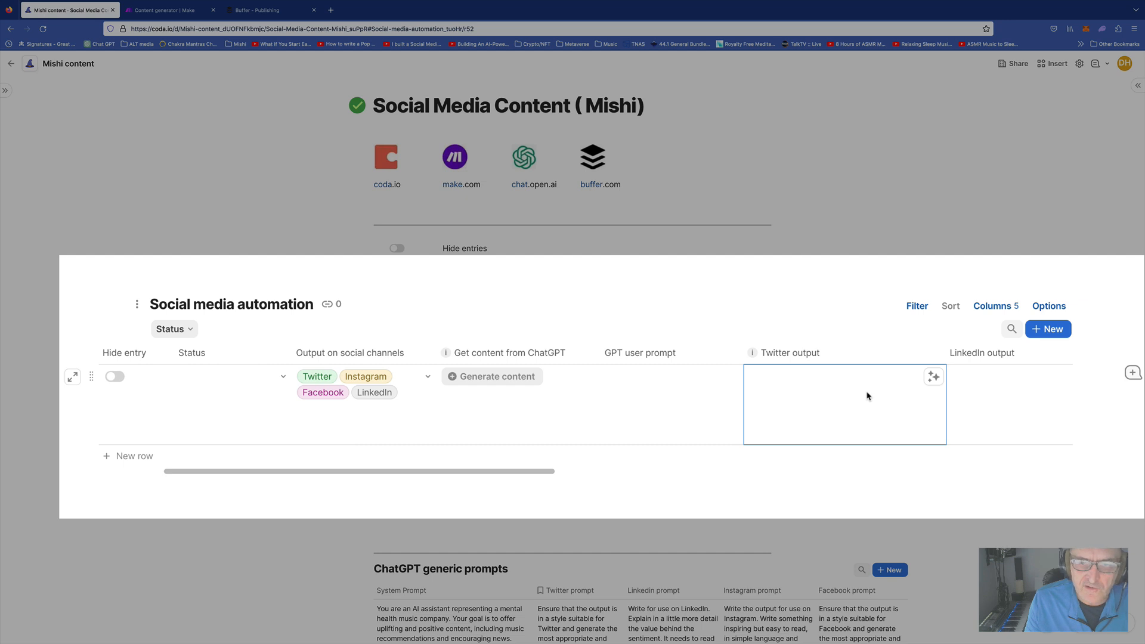
left_click(650, 391)
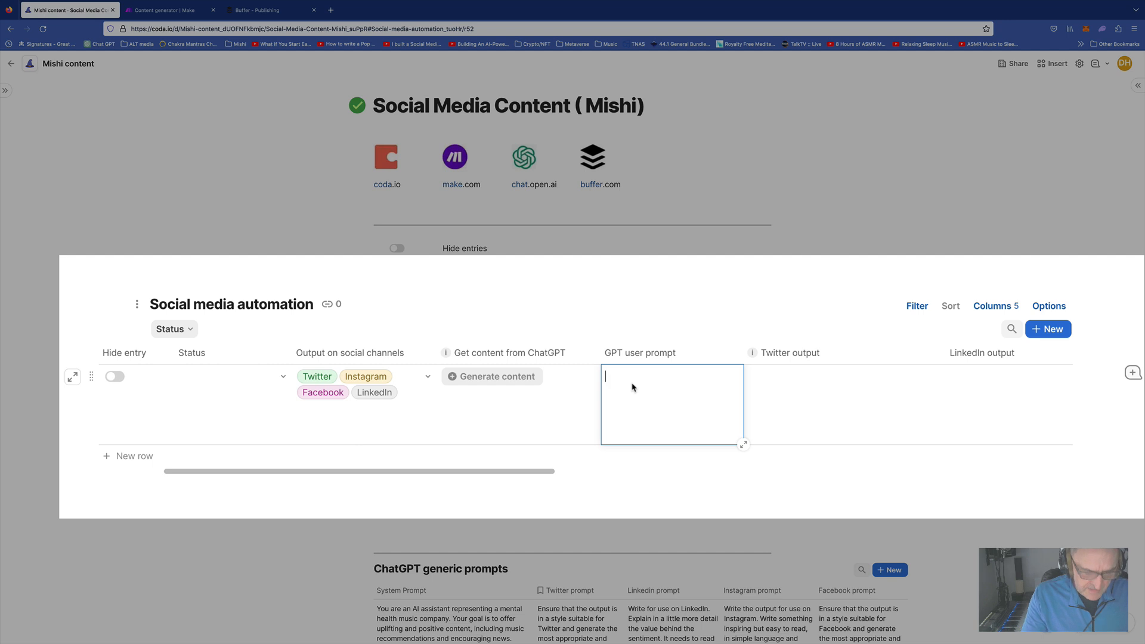
Enter the prompt 'What is a simple but very positive piece of advice about how to improve your mental health through music.'
type("What is a simple bnut")
key("BackSpace")
key("BackSpace")
type("ut v")
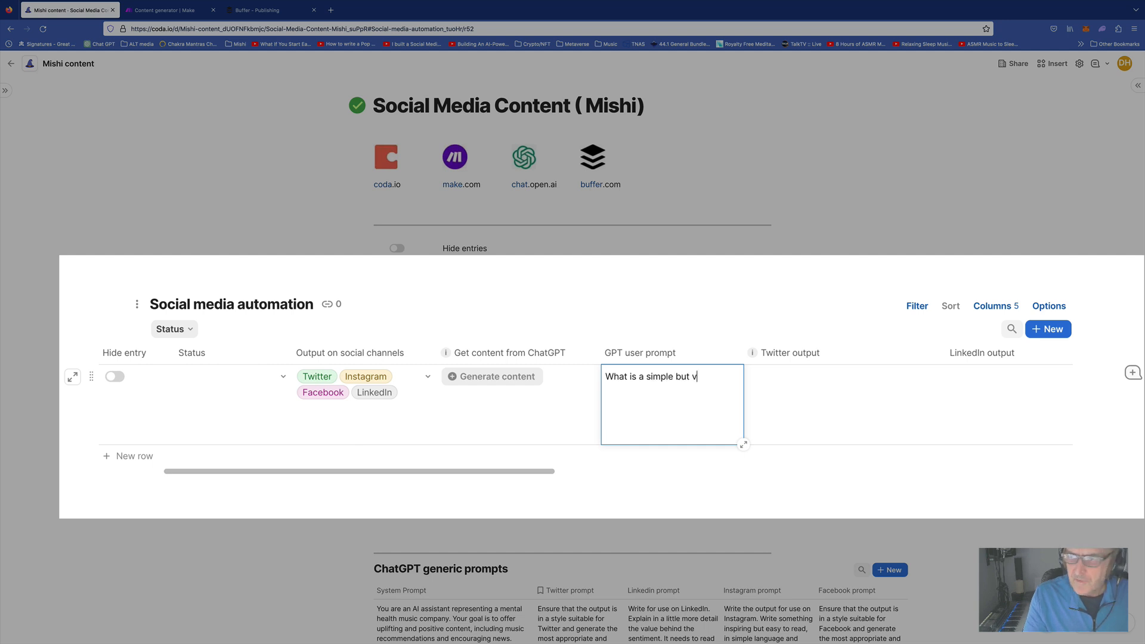
type("ery positive piec")
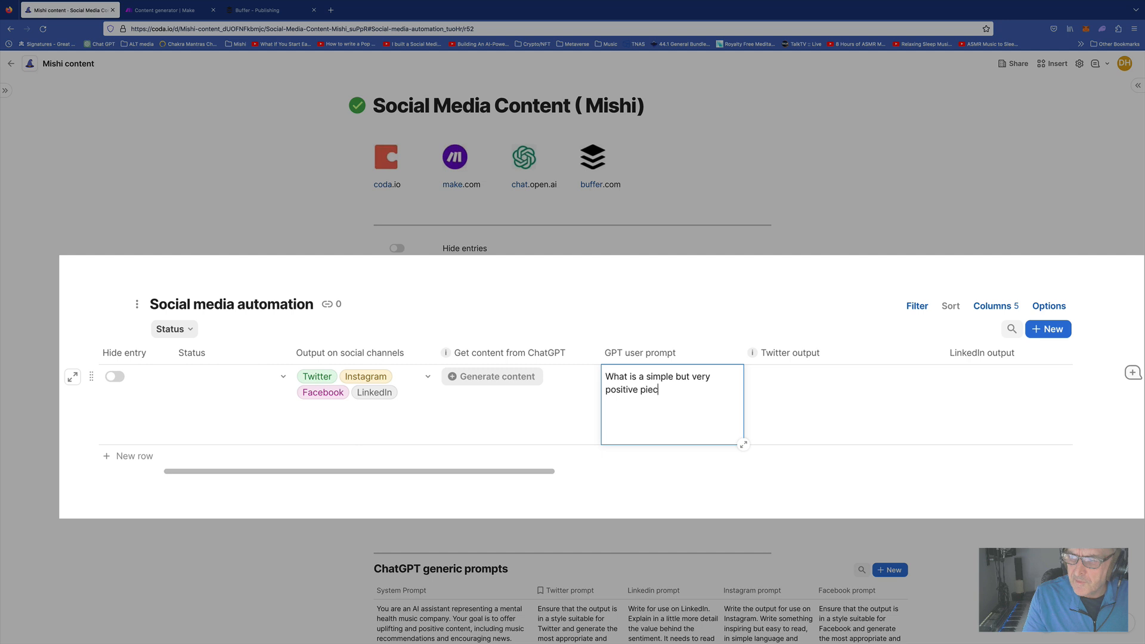
type("e of advice abou")
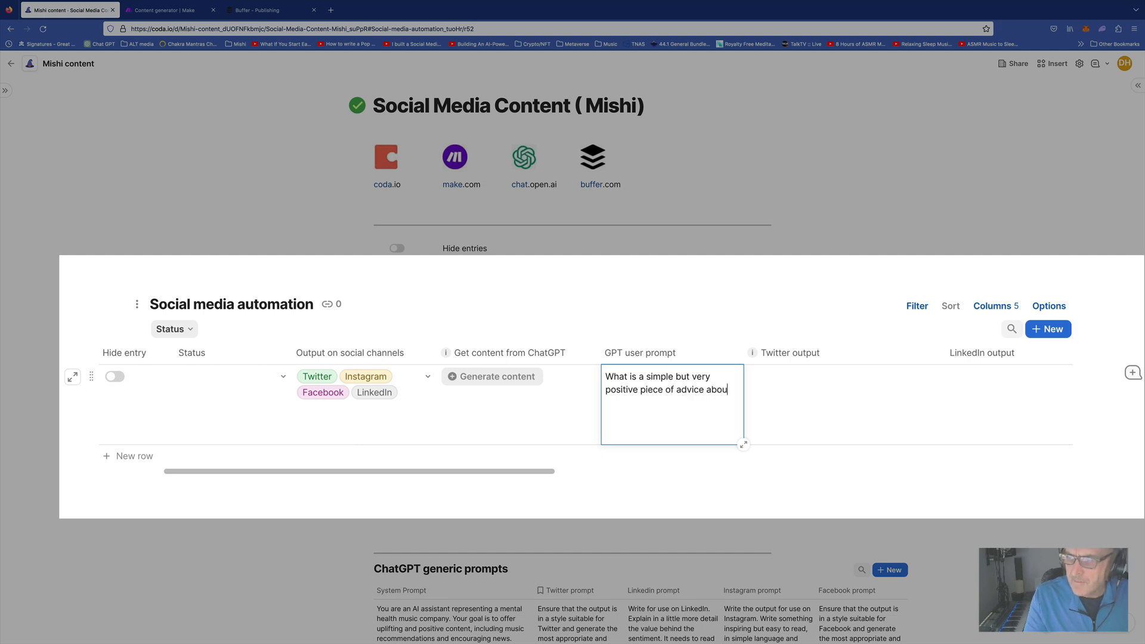
type("t how to improve ")
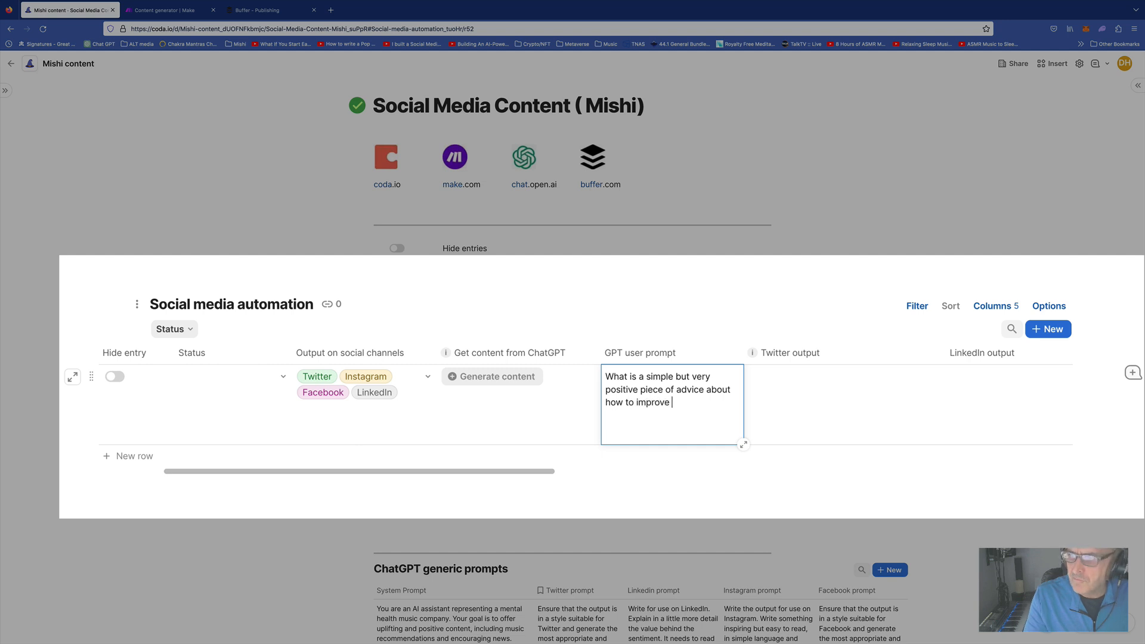
type("your mental health")
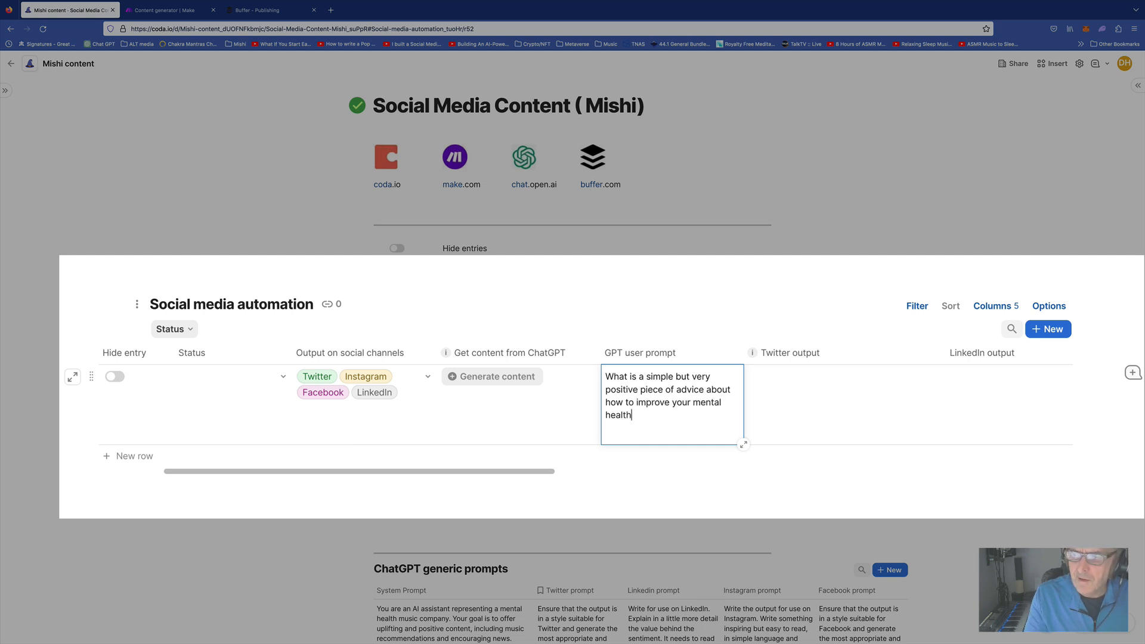
type(" through usic")
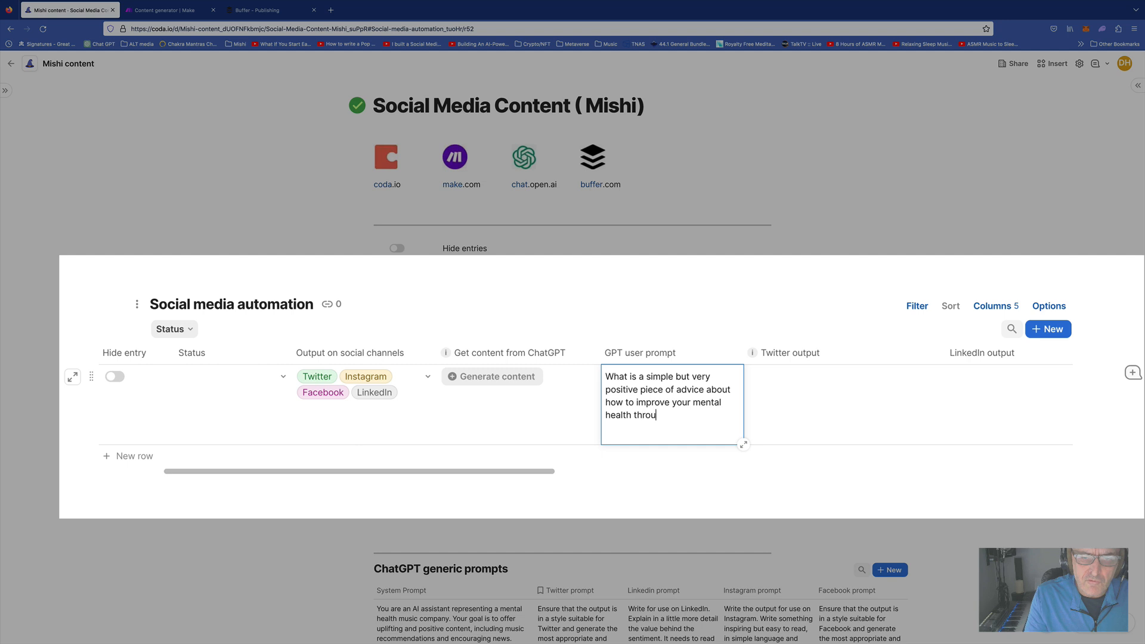
key("BackSpace")
key("BackSpace")
key("BackSpace")
key("BackSpace")
type("music.")
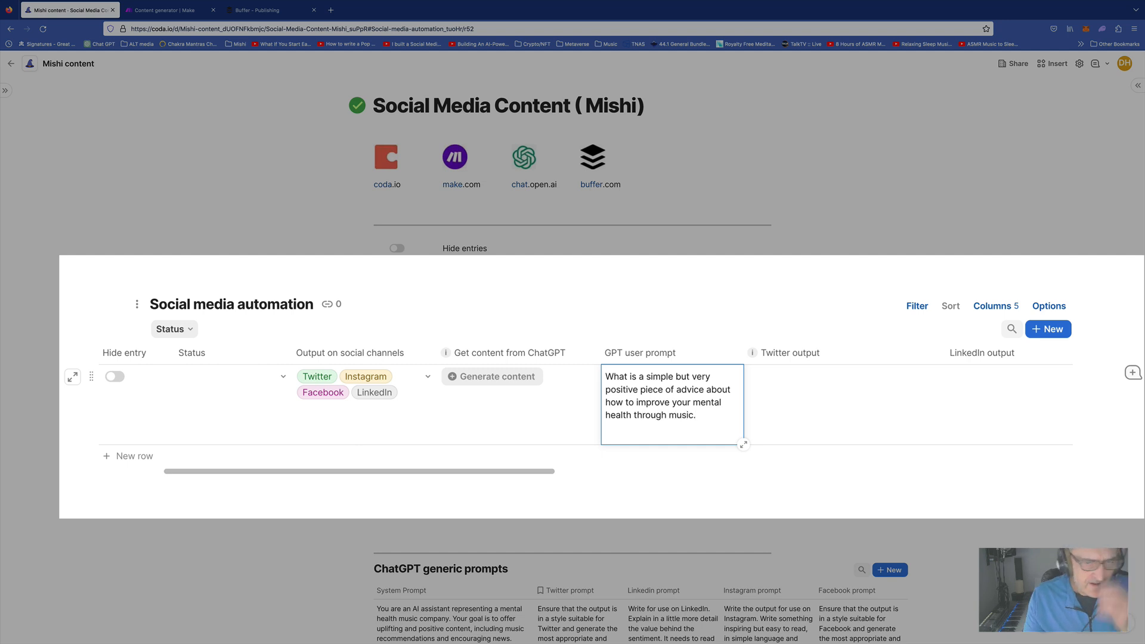
left_click(788, 404)
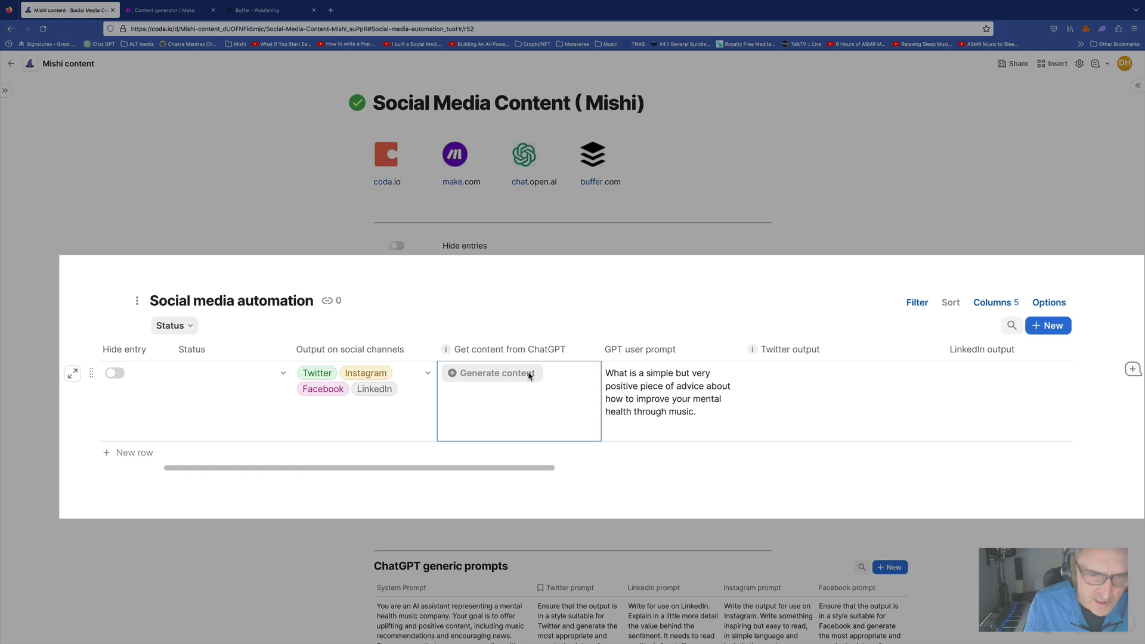
Set the first row's Status to 'Ready to get content'
left_click(246, 377)
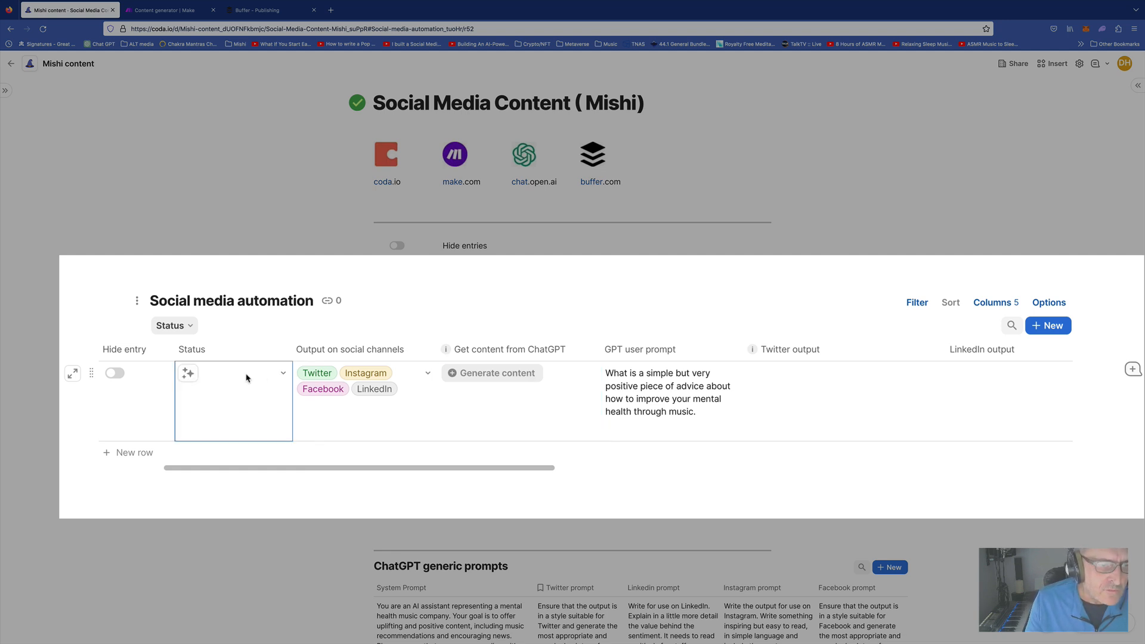
left_click(283, 375)
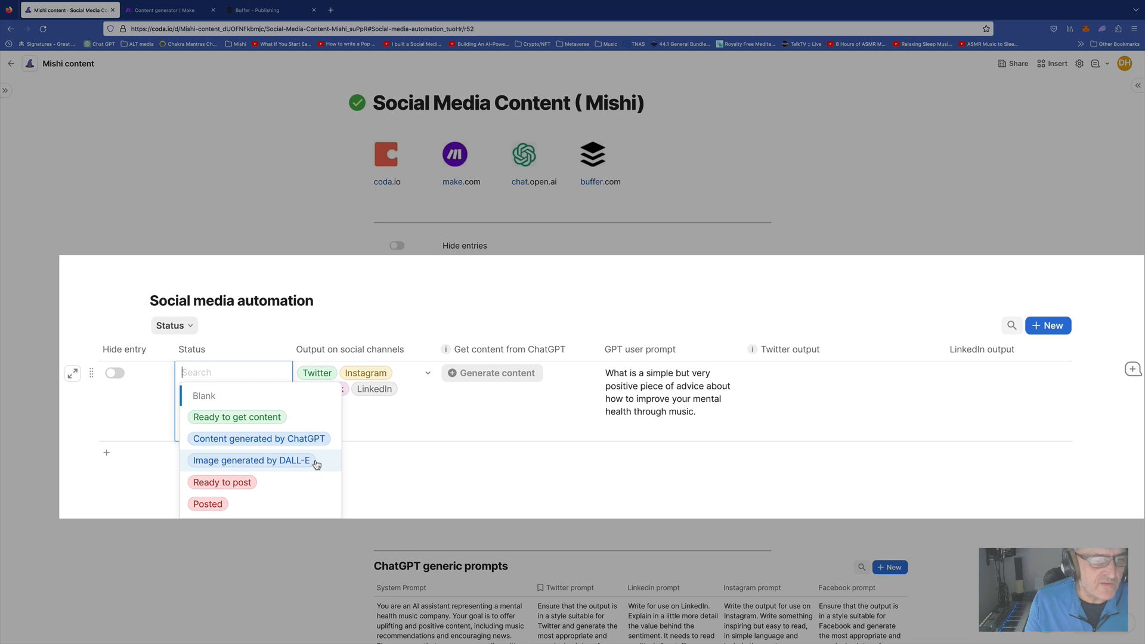
left_click(241, 419)
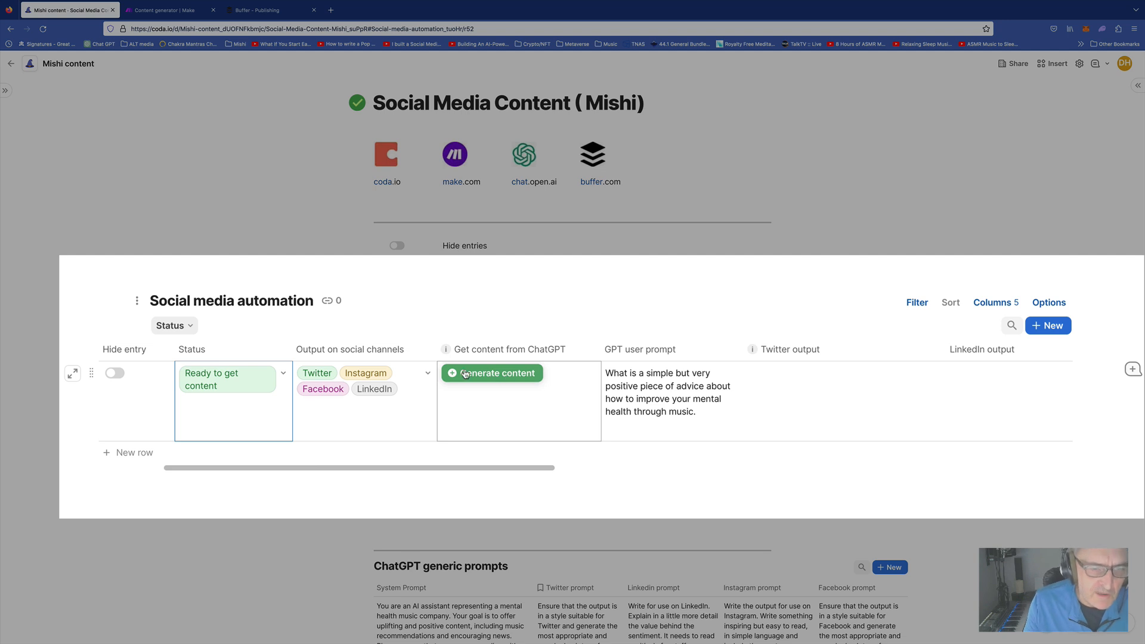
Untick Facebook, Instagram and LinkedIn in Output on social channels, leaving only Twitter
double_click(410, 374)
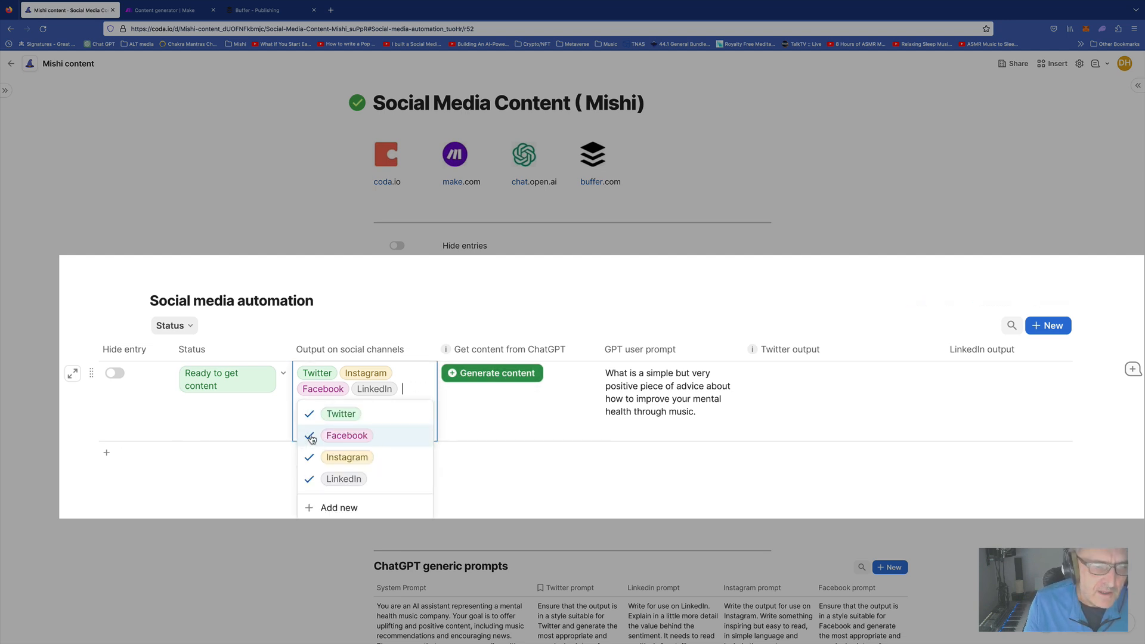
left_click(310, 437)
left_click(310, 458)
left_click(308, 465)
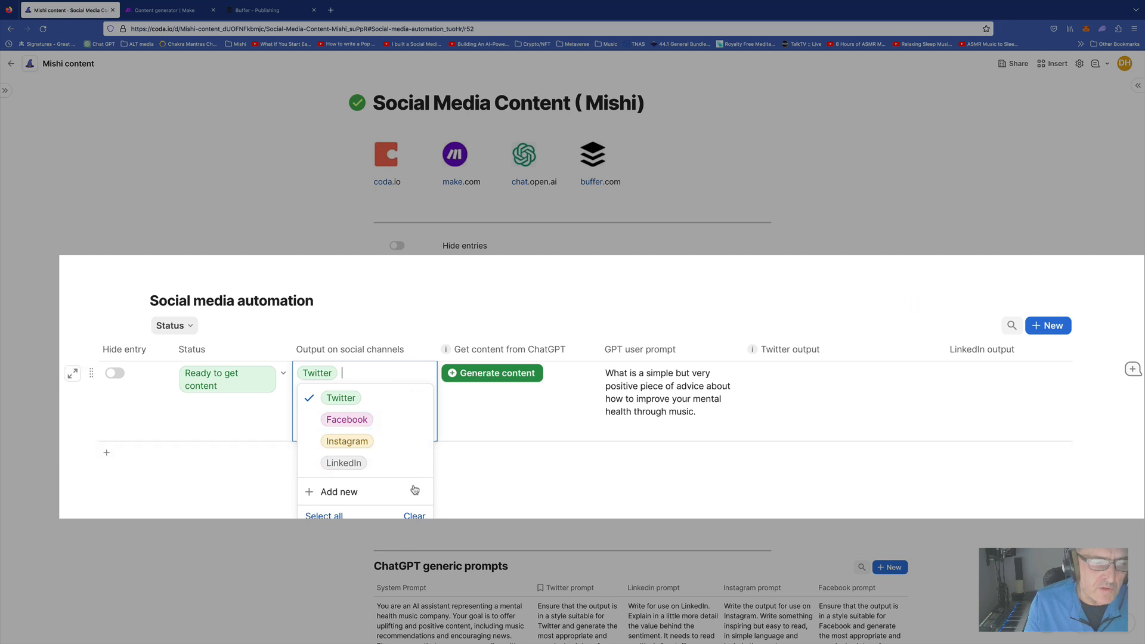
left_click(245, 437)
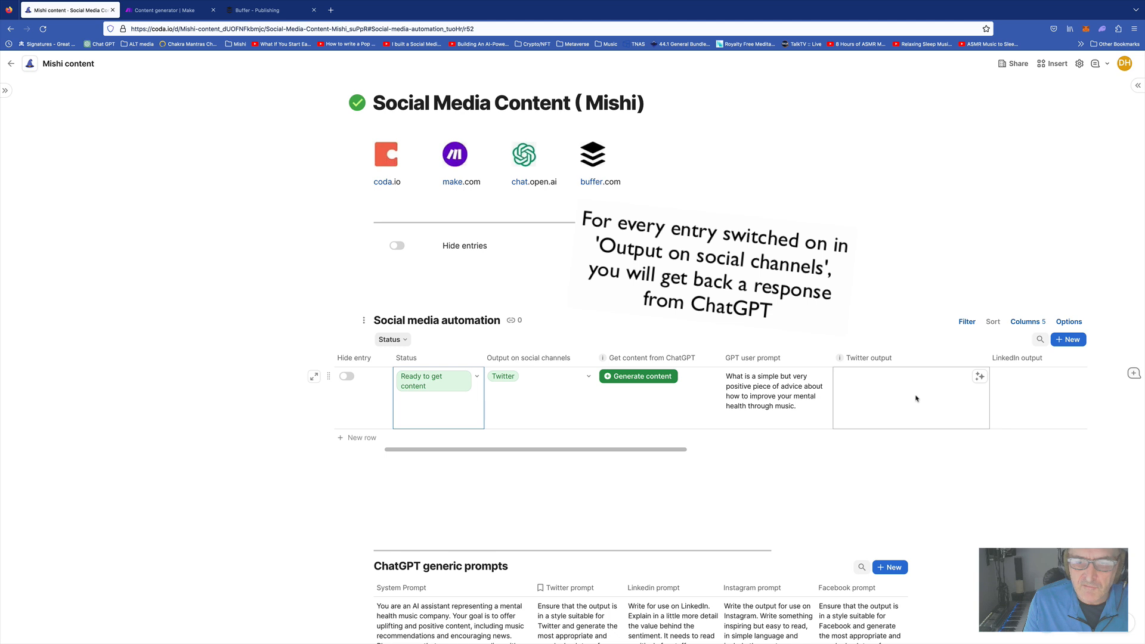
Run Generate content for the row and close the Make.com webhook 'Accepted' tab
left_click(641, 376)
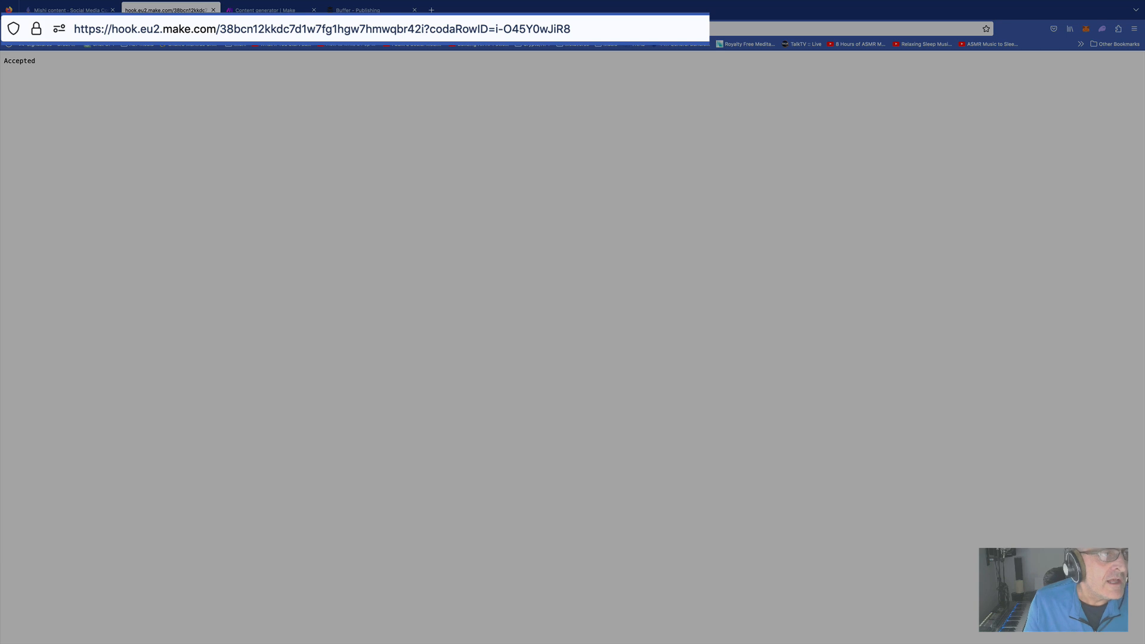
left_click(212, 9)
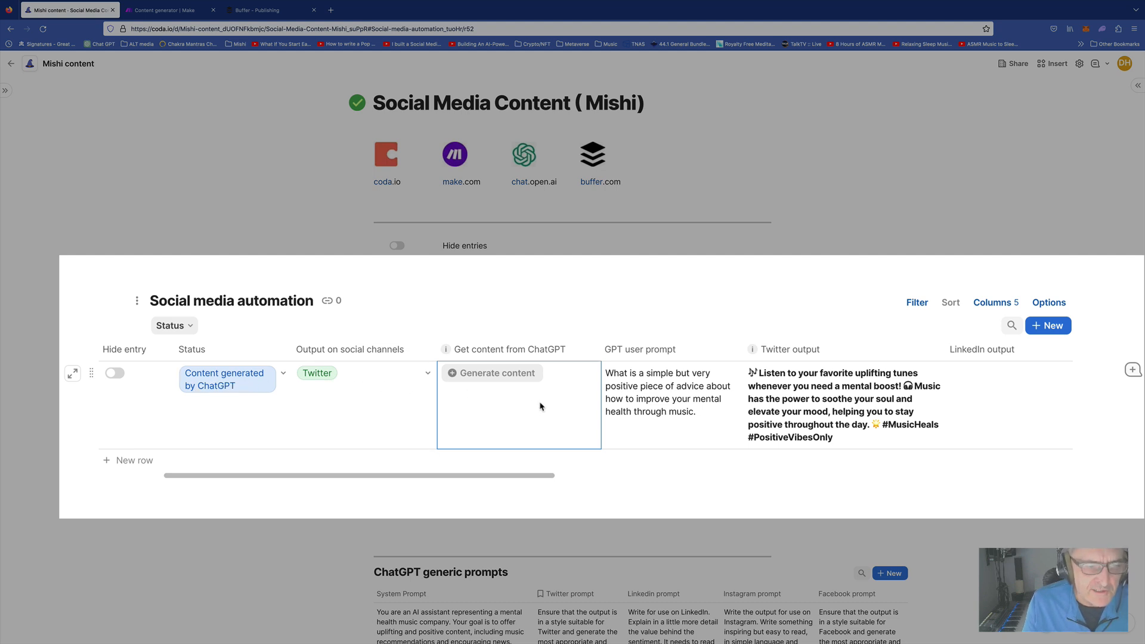
scroll(540, 405, "right", 3)
scroll(541, 406, "right", 5)
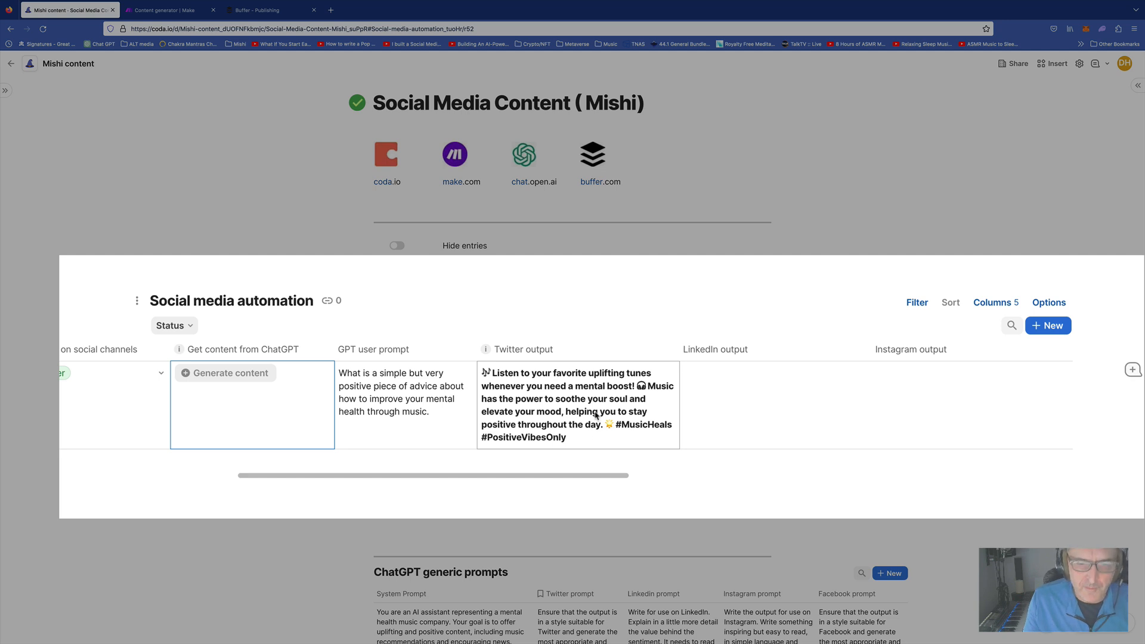
scroll(595, 415, "down", 3)
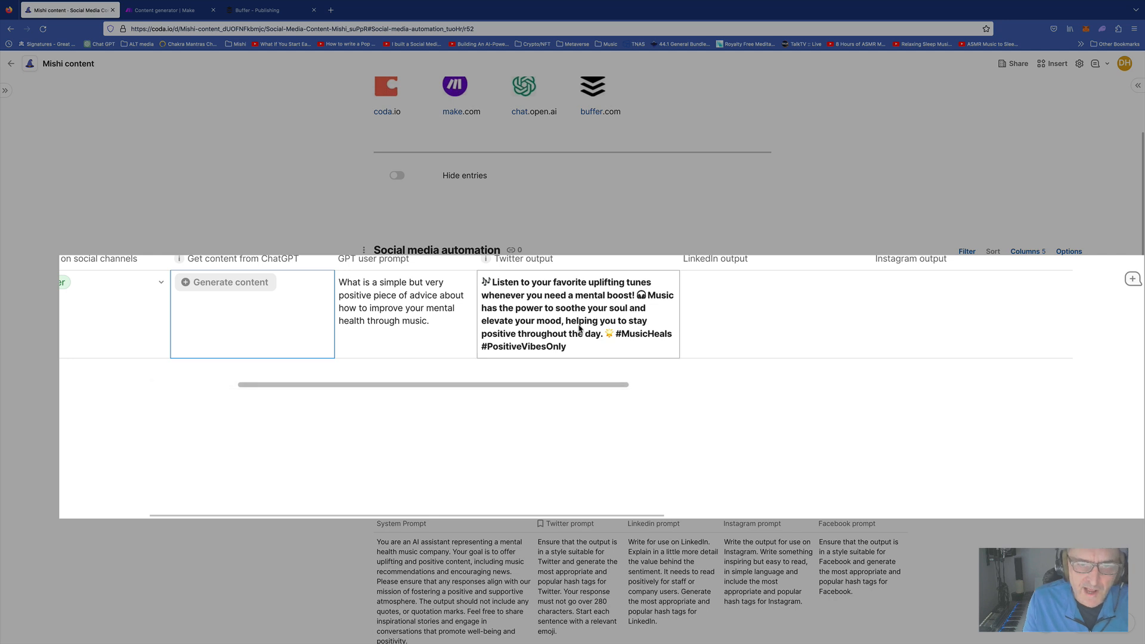
scroll(579, 327, "up", 2)
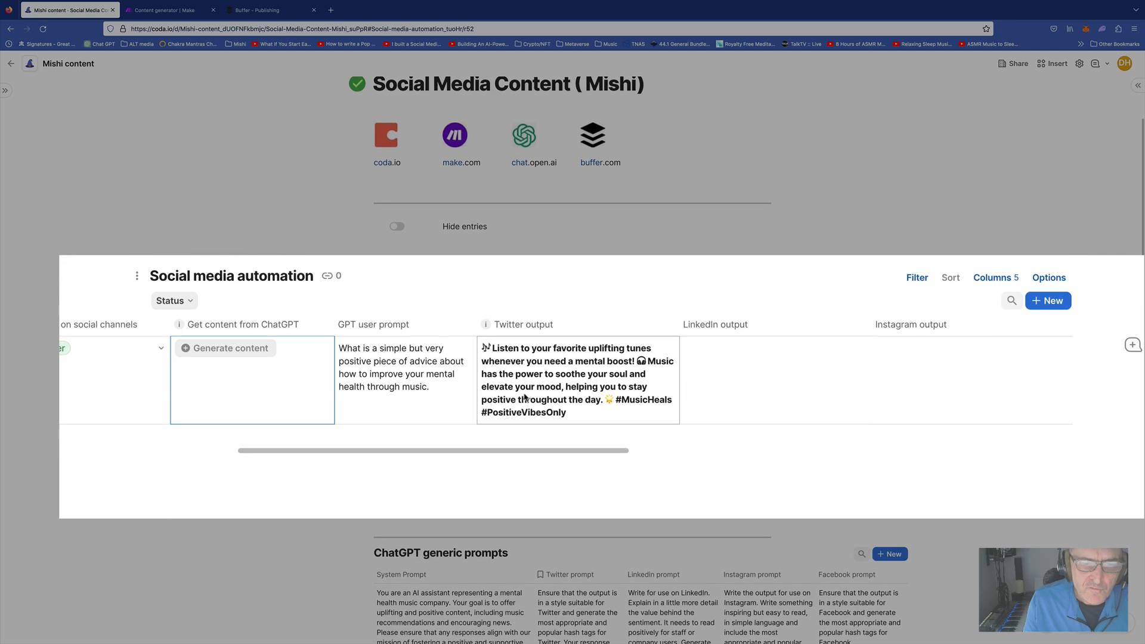
scroll(593, 393, "right", 5)
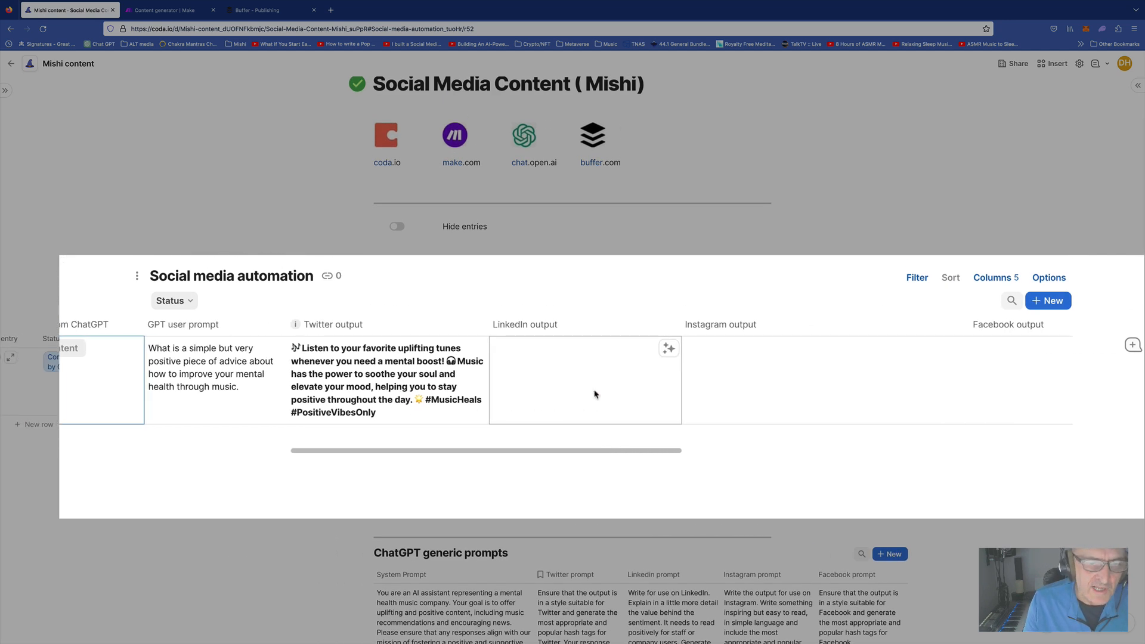
scroll(595, 394, "right", 8)
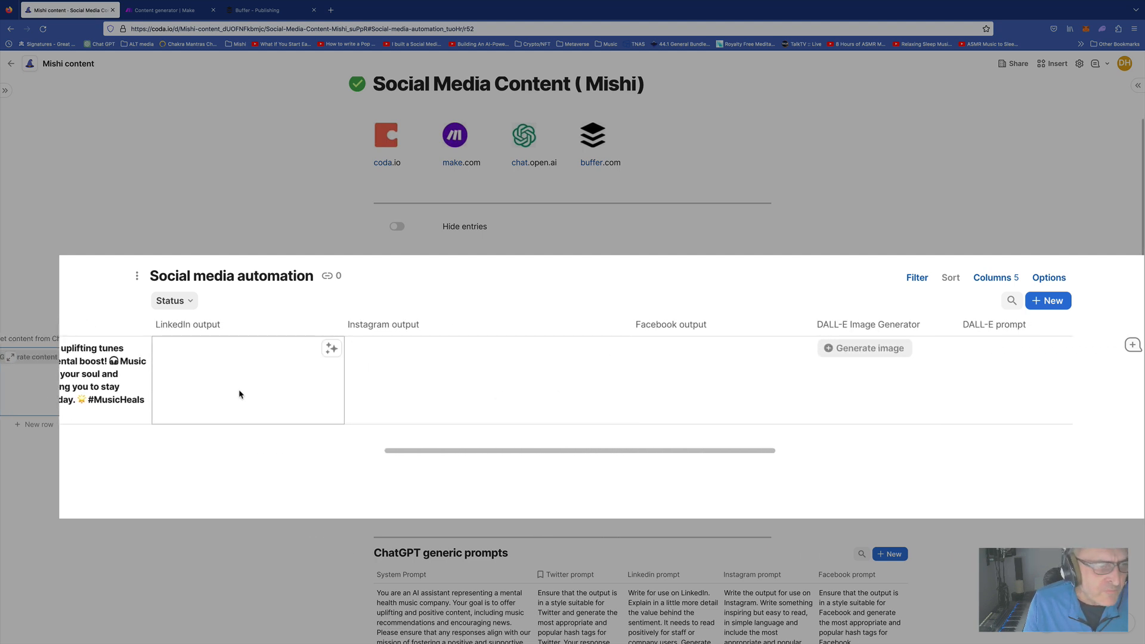
scroll(340, 391, "left", 8)
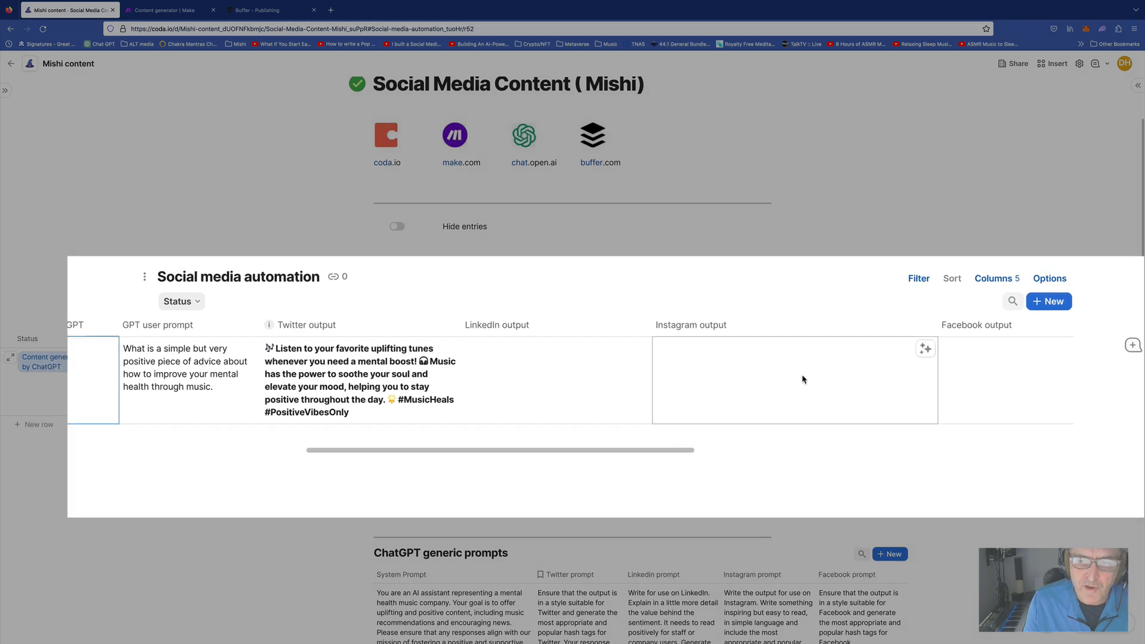
scroll(798, 375, "right", 6)
scroll(809, 379, "right", 8)
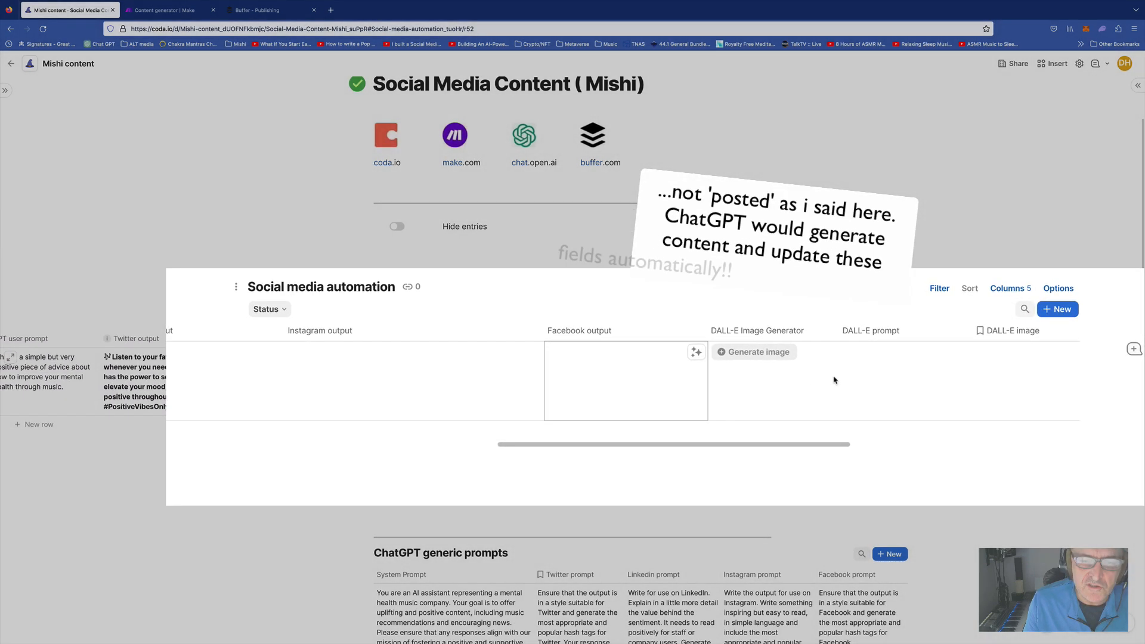
scroll(592, 373, "right", 4)
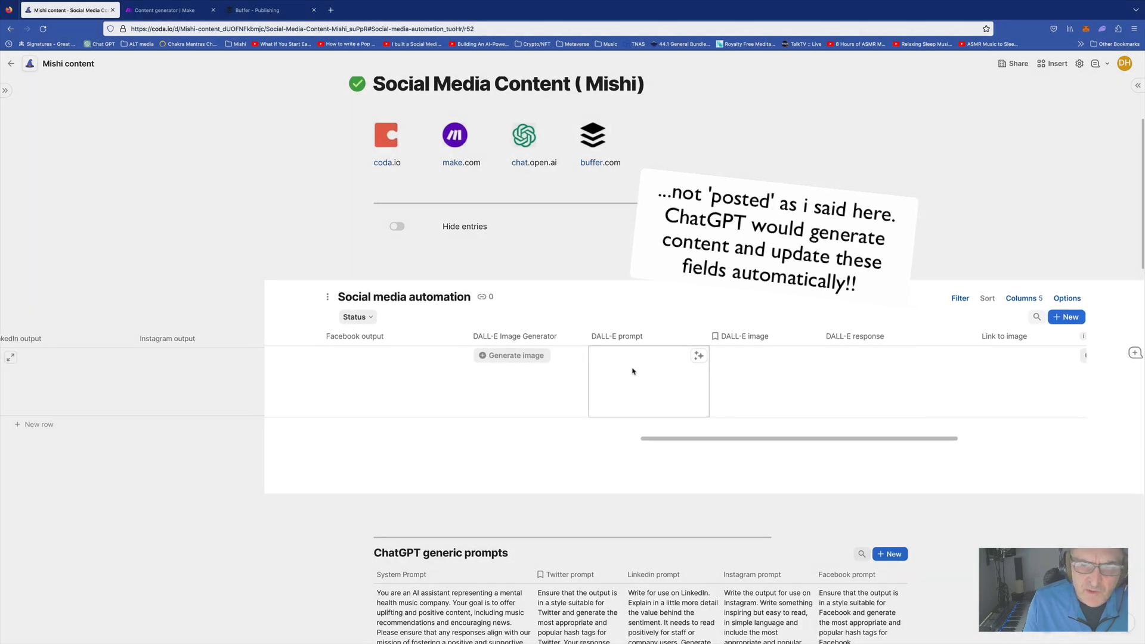
scroll(632, 373, "right", 3)
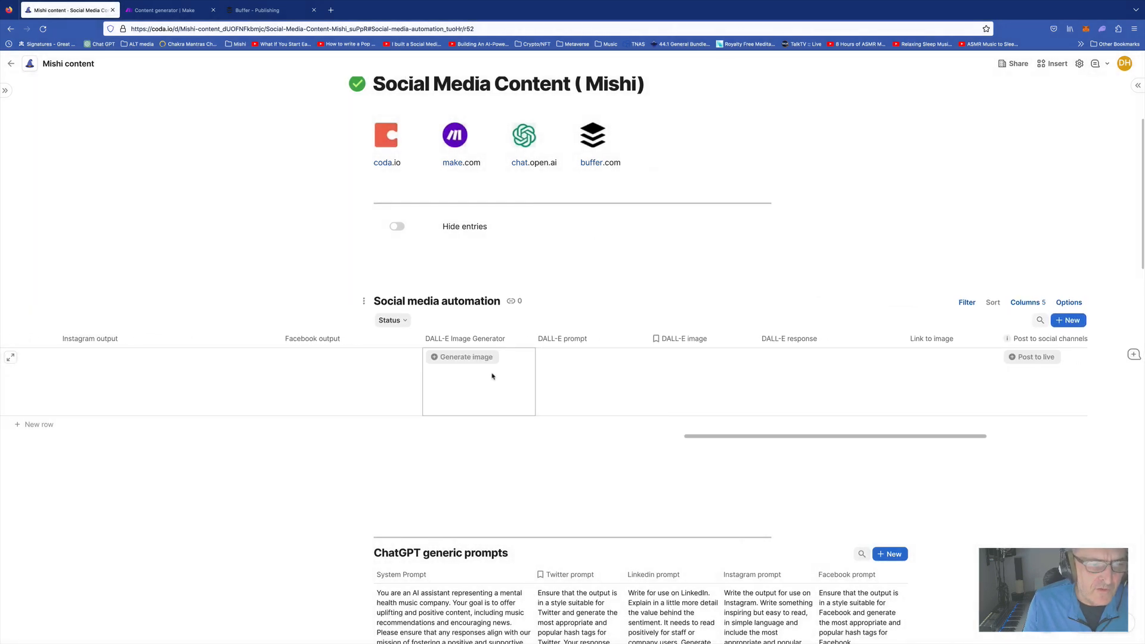
scroll(605, 375, "right", 2)
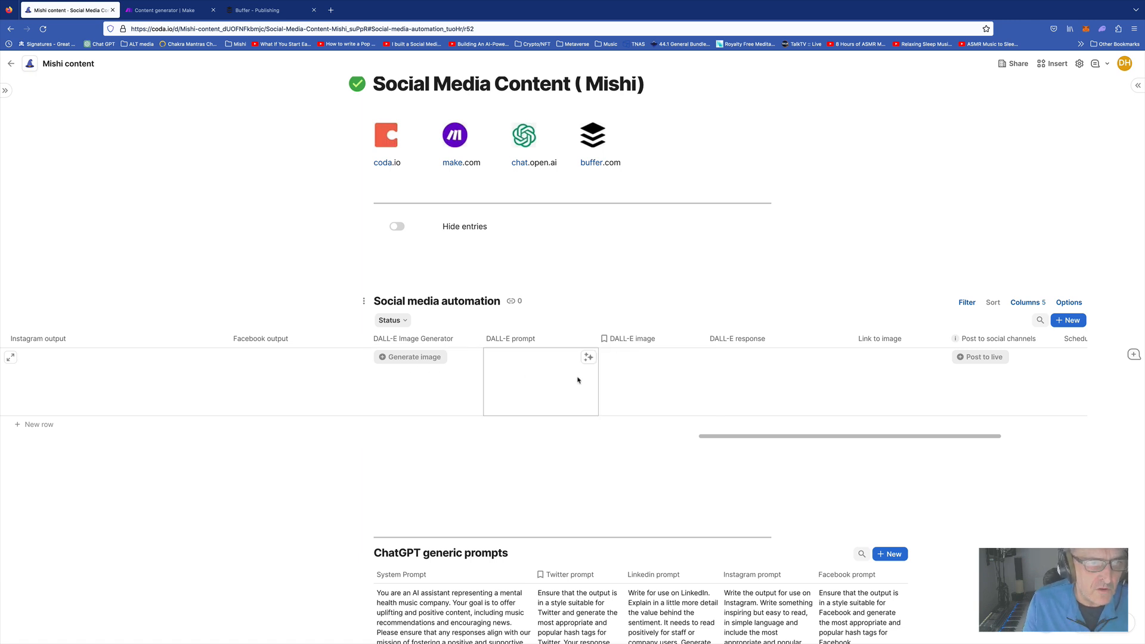
scroll(608, 380, "right", 3)
scroll(611, 382, "right", 3)
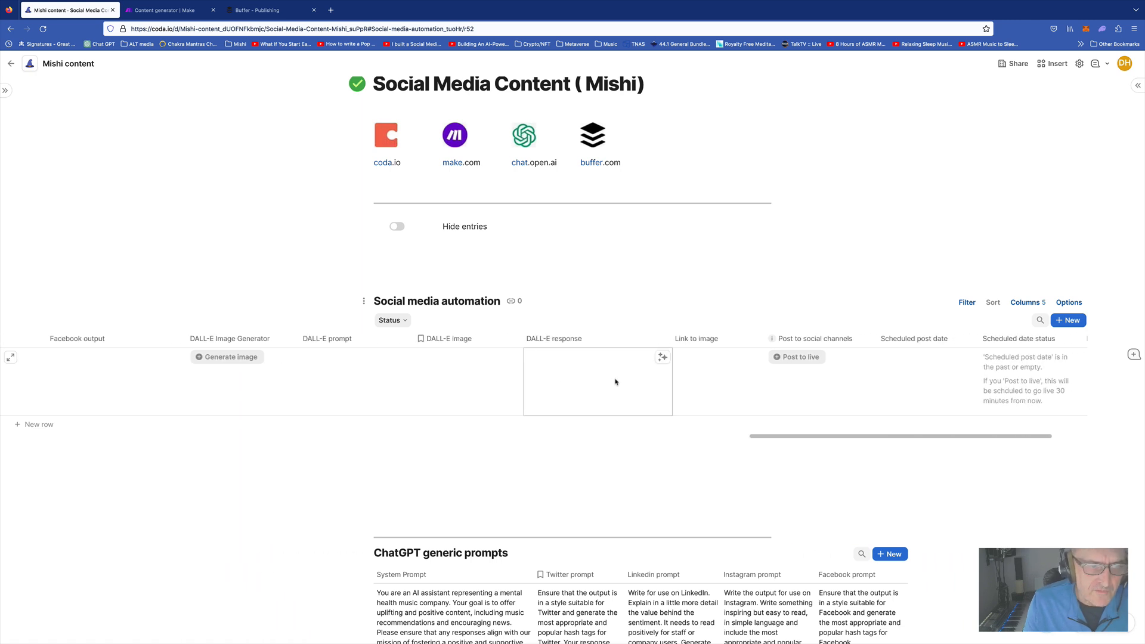
scroll(608, 382, "right", 4)
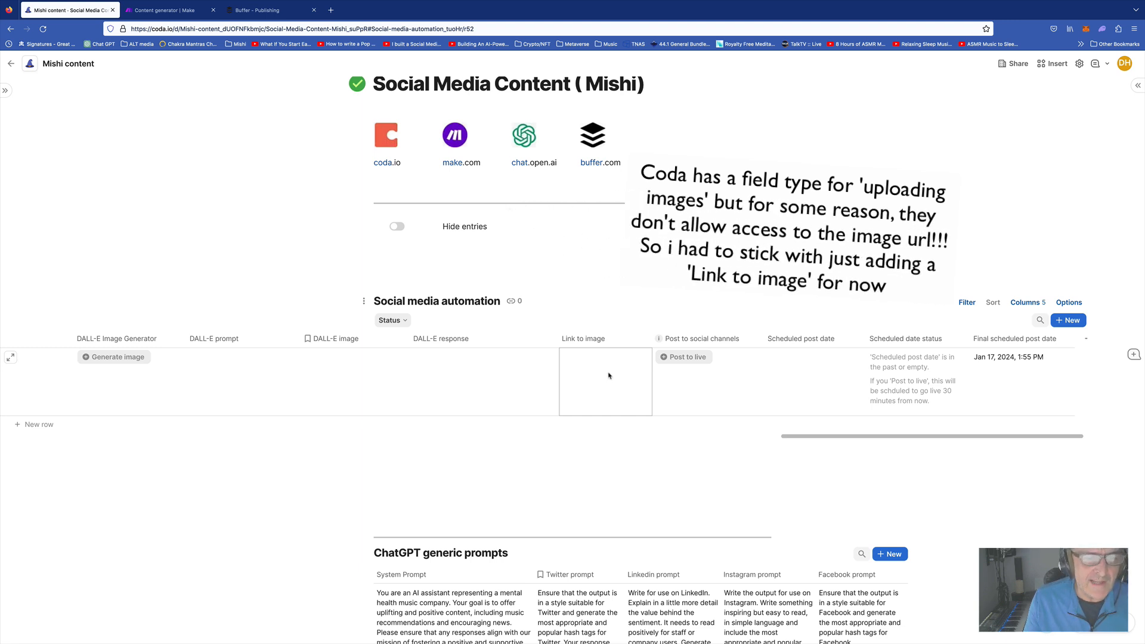
scroll(608, 382, "right", 1)
left_click(660, 358)
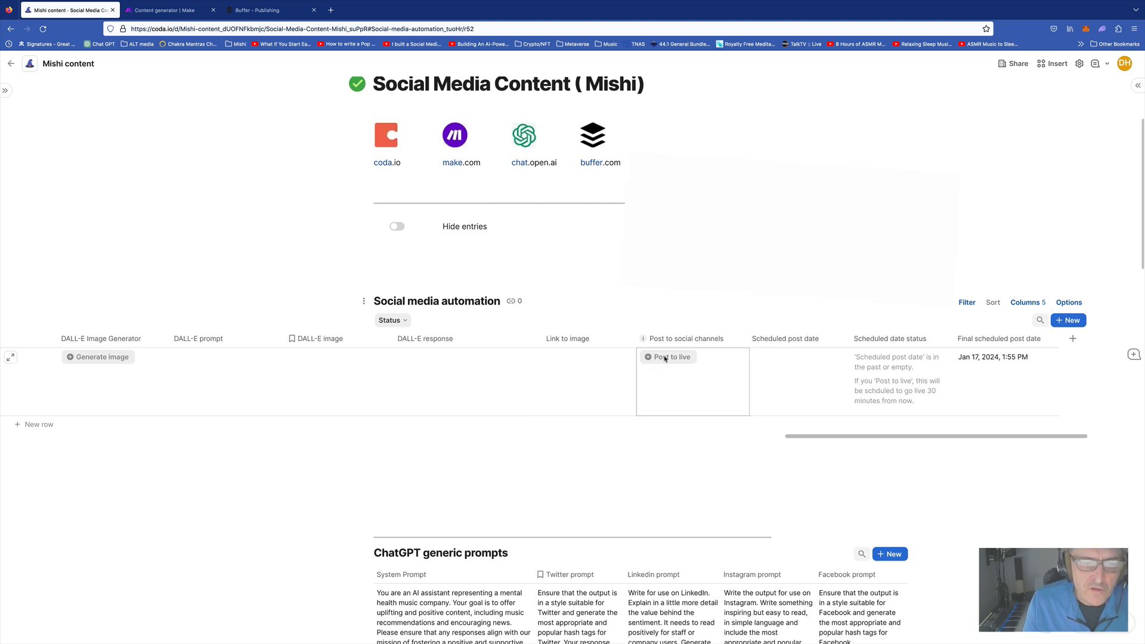
left_click(779, 380)
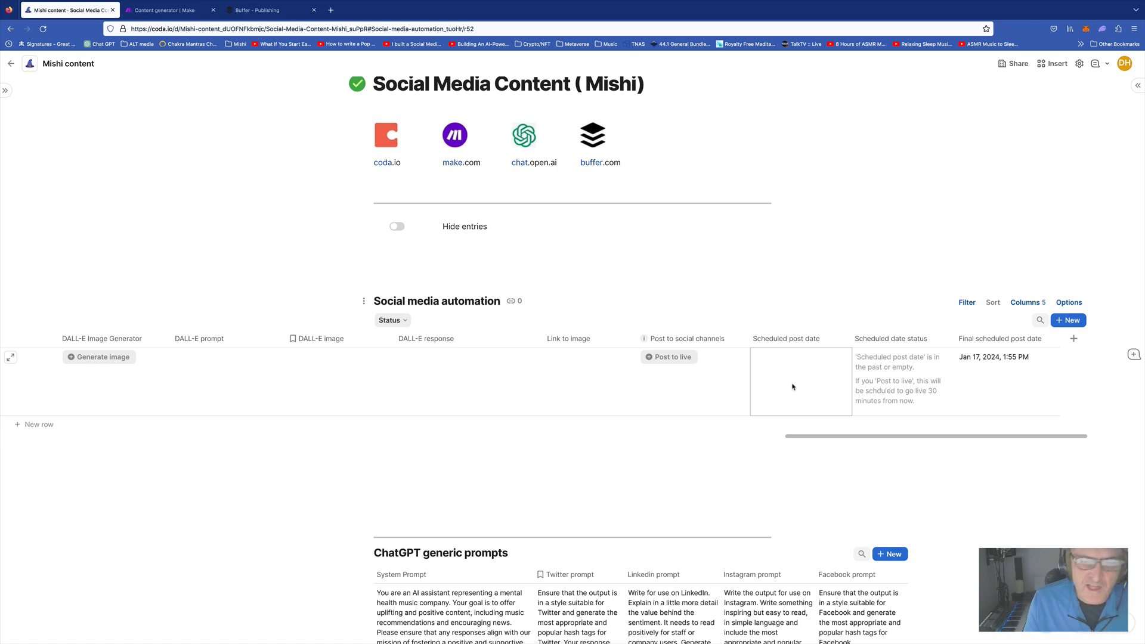
left_click(897, 367)
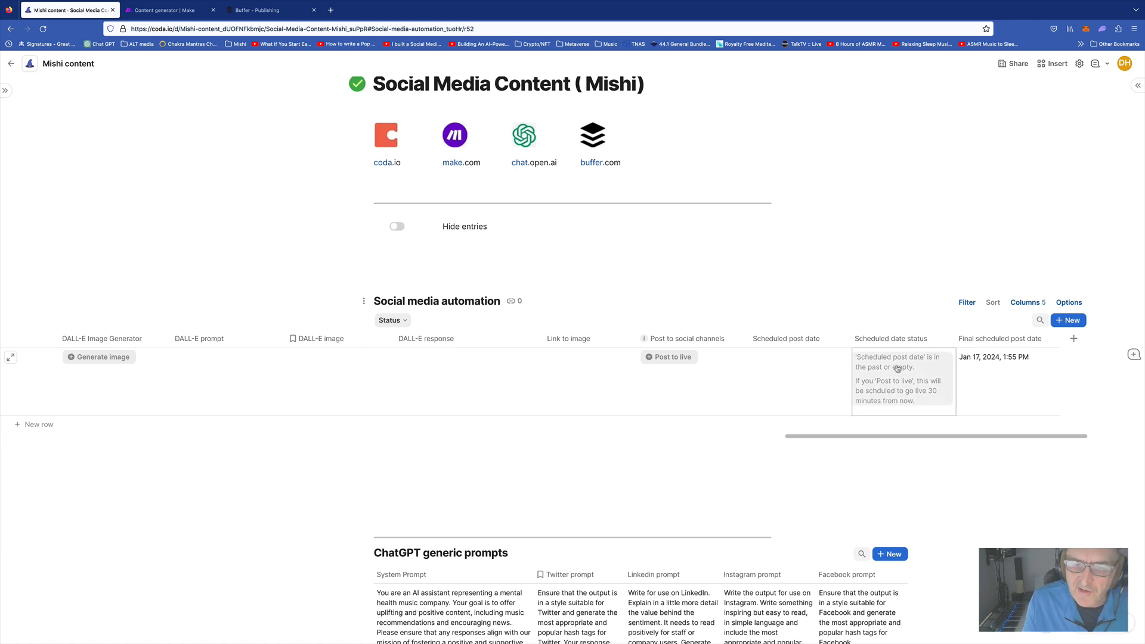
left_click(824, 377)
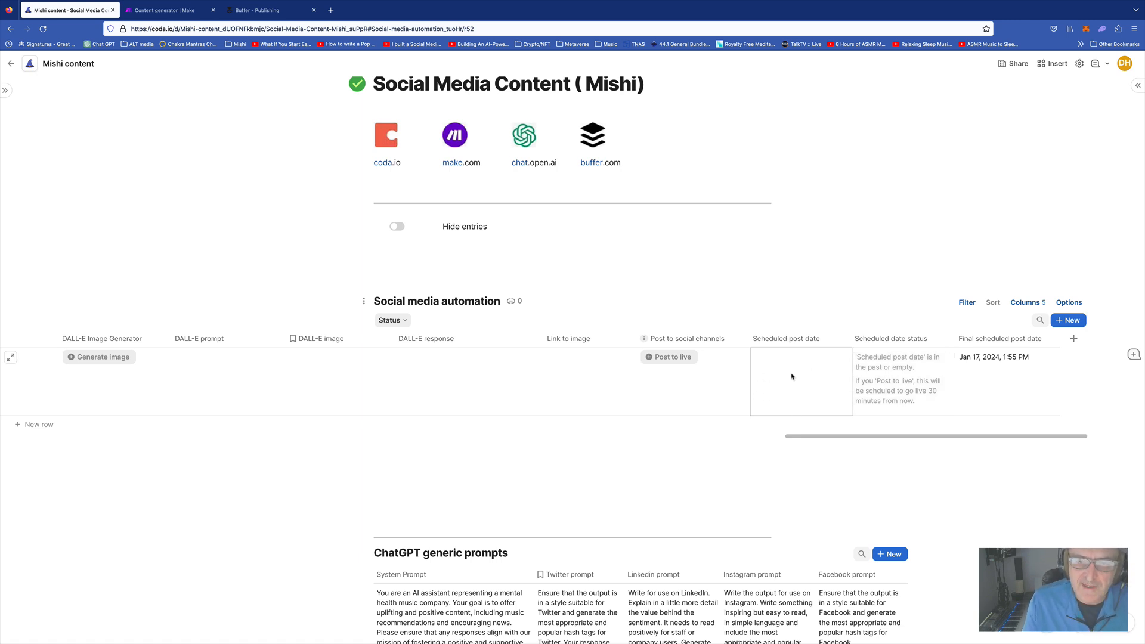
left_click(879, 366)
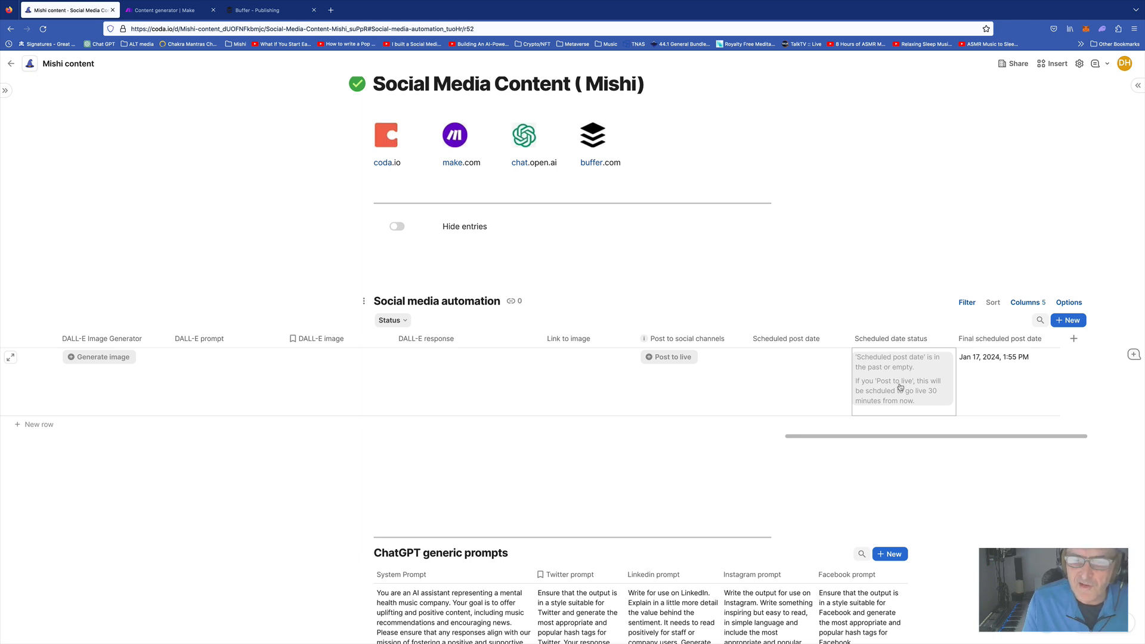
left_click(1014, 378)
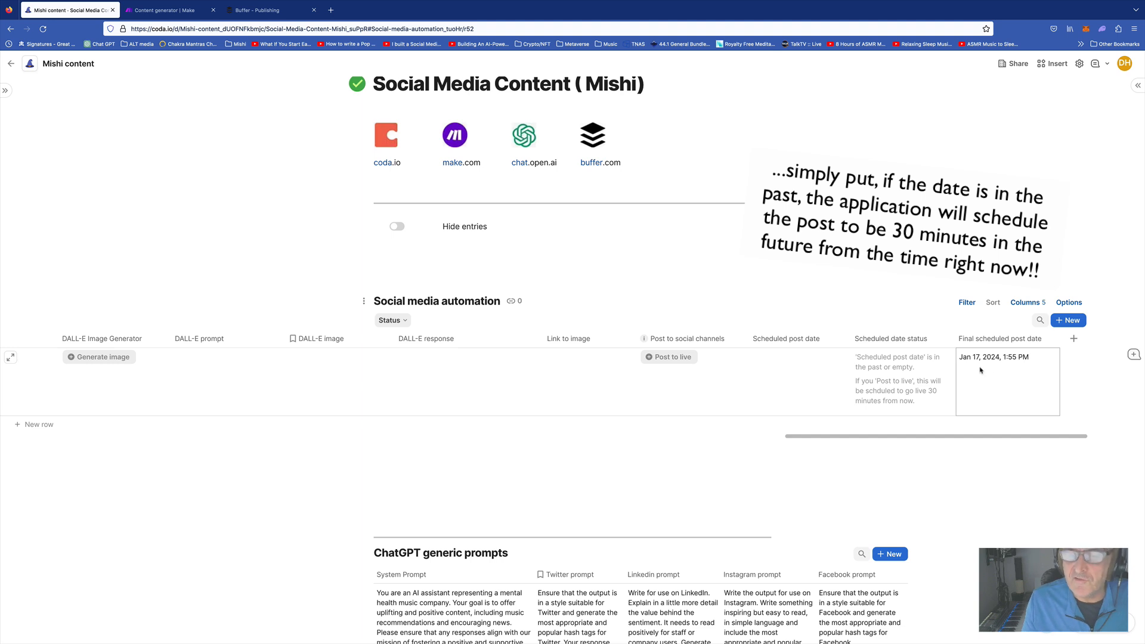
left_click(787, 373)
Schedule the row's post for January 18, 2024 at 10:00 AM
left_click(822, 364)
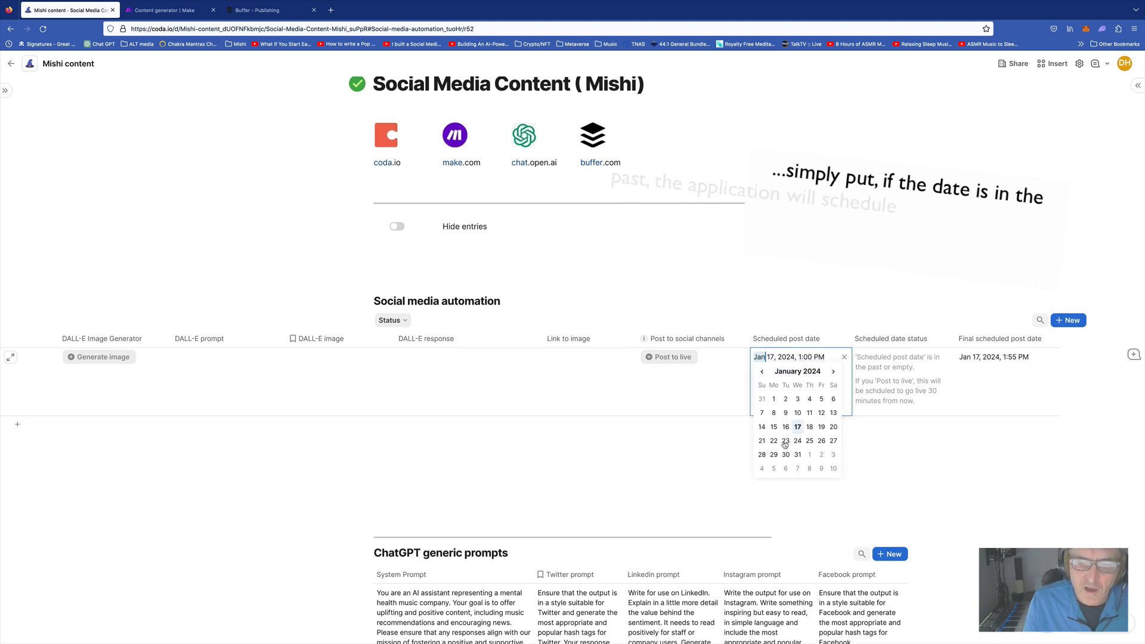
left_click(810, 428)
left_click(814, 382)
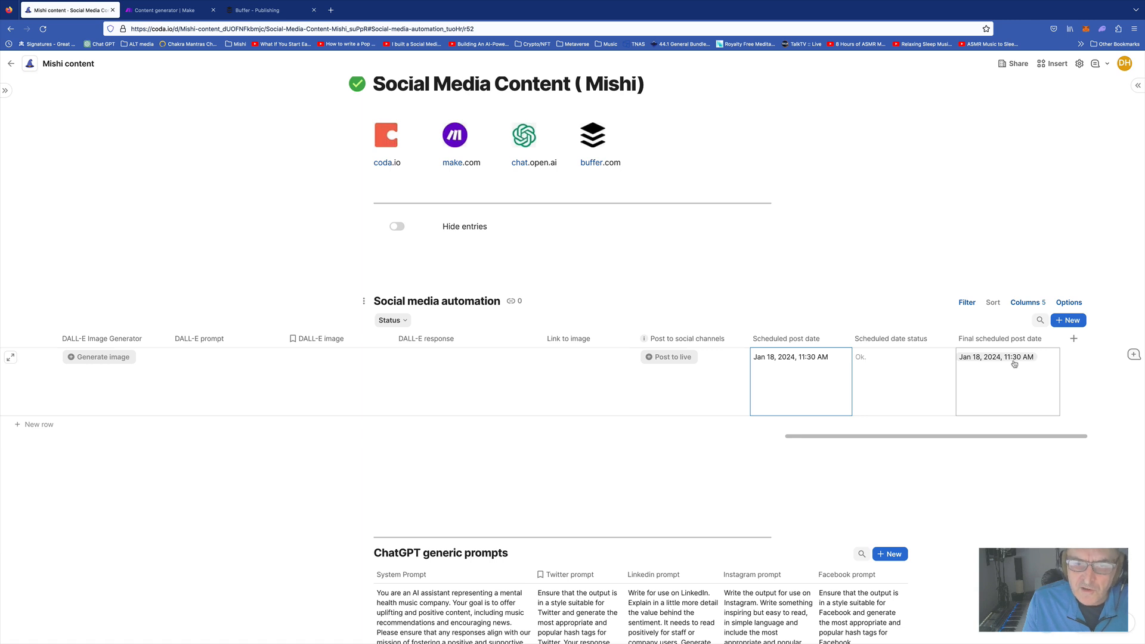
left_click(811, 358)
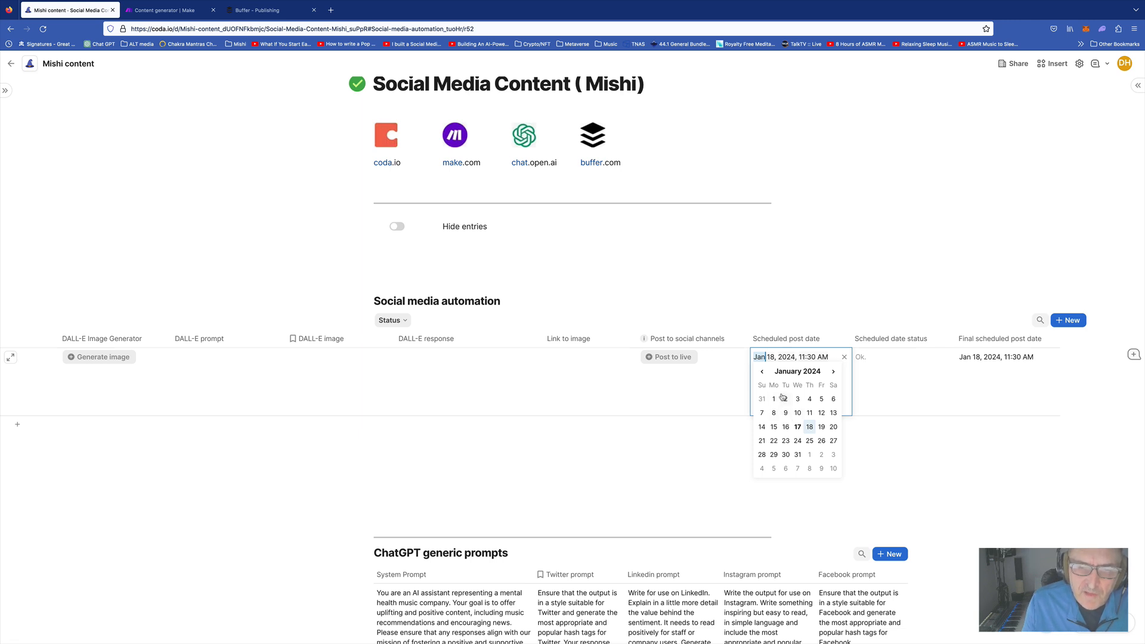
left_click(785, 400)
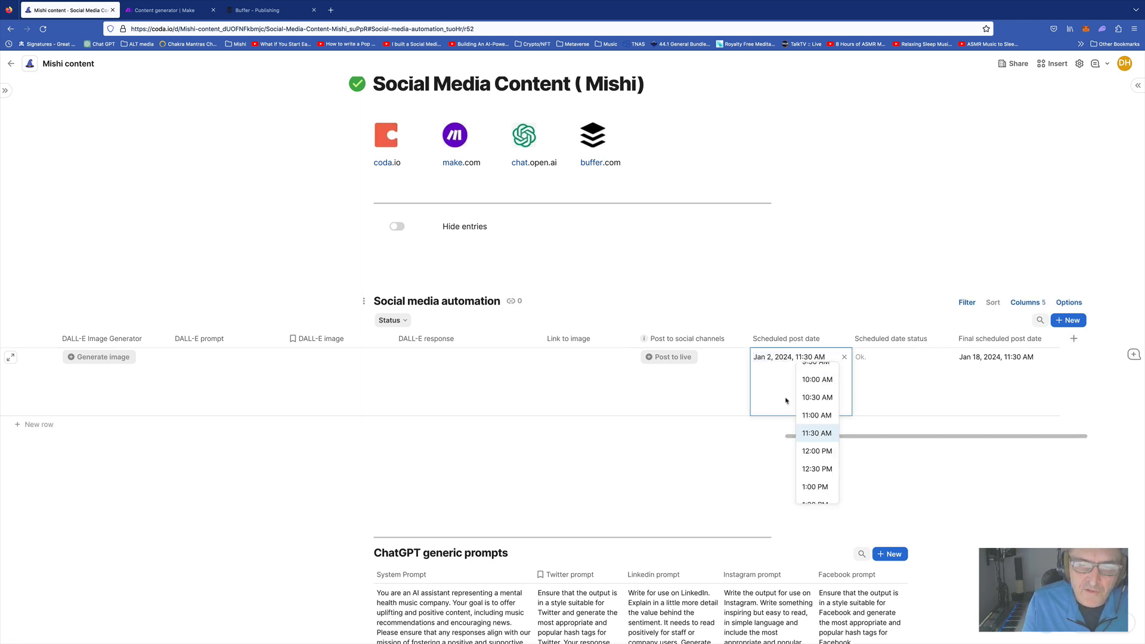
left_click(816, 398)
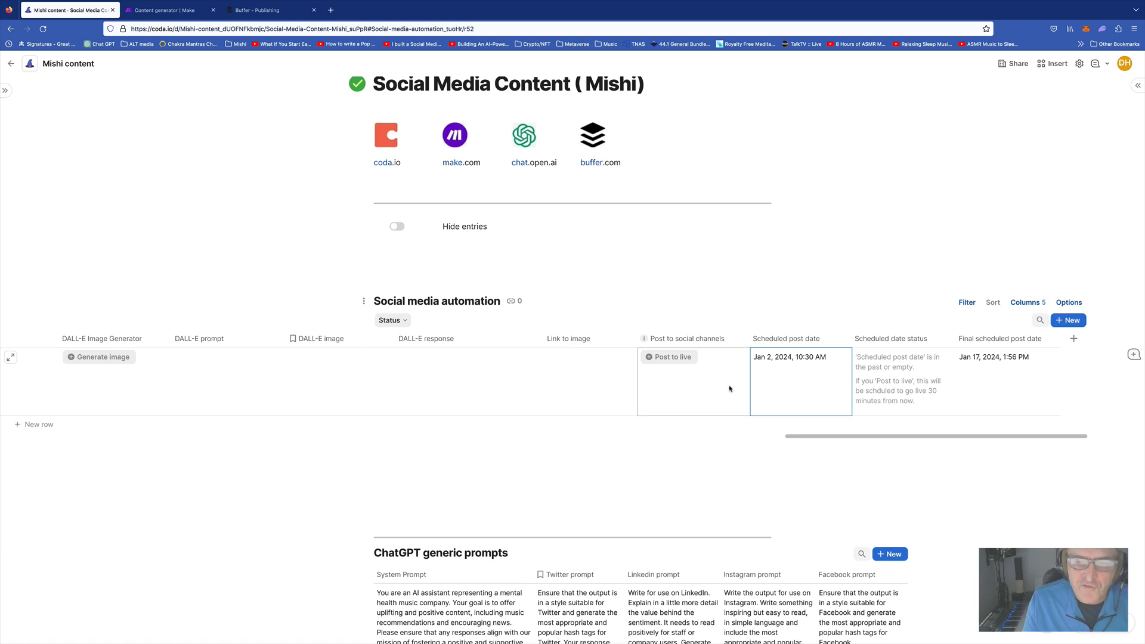
left_click(814, 360)
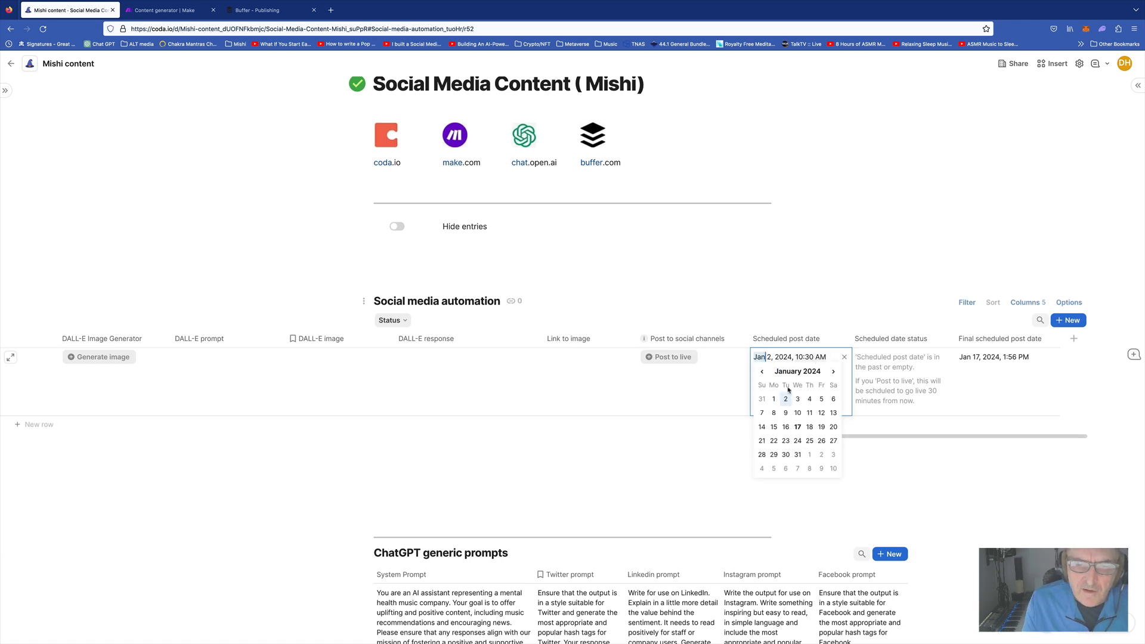
left_click(810, 427)
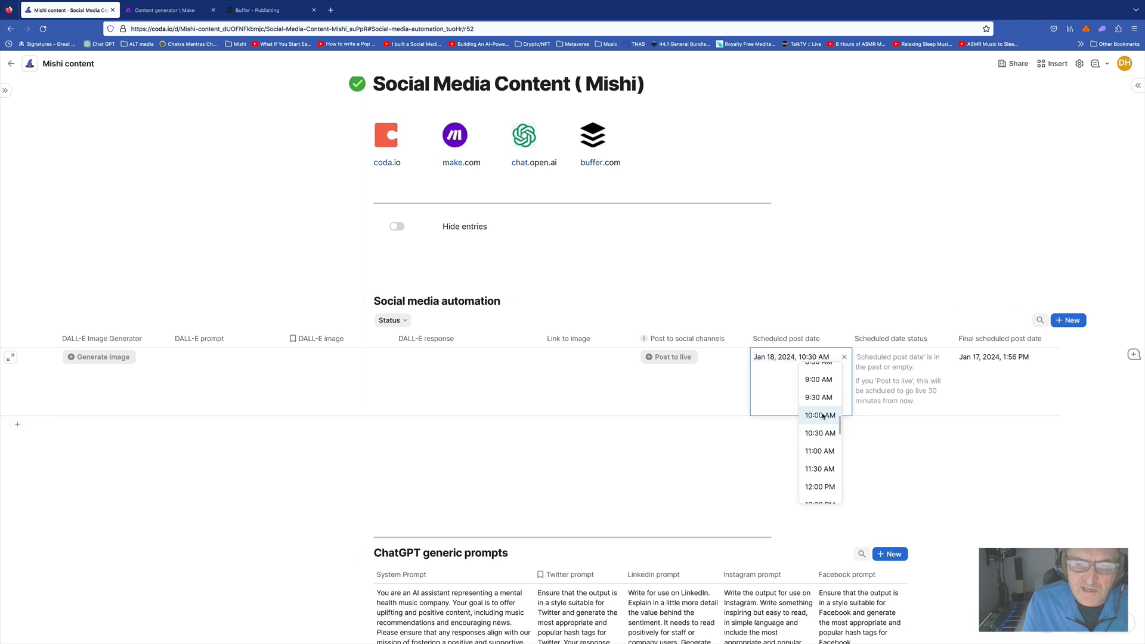
left_click(820, 416)
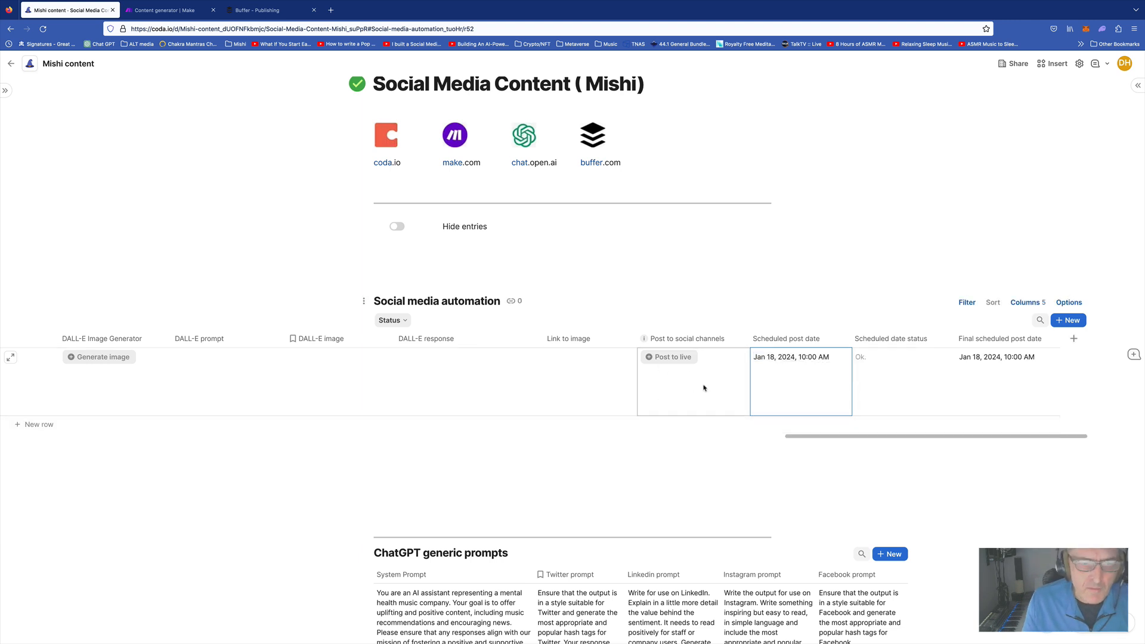
Change the row's Status from 'Ready to get content' to 'Ready to post'
scroll(548, 387, "left", 10)
scroll(548, 386, "left", 10)
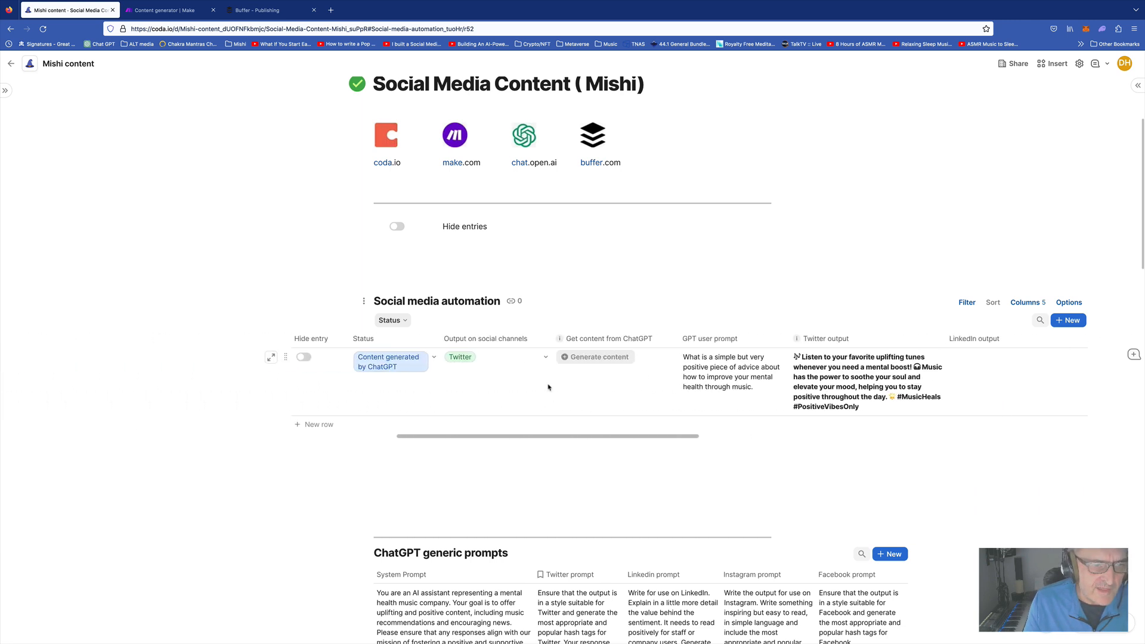
left_click(498, 360)
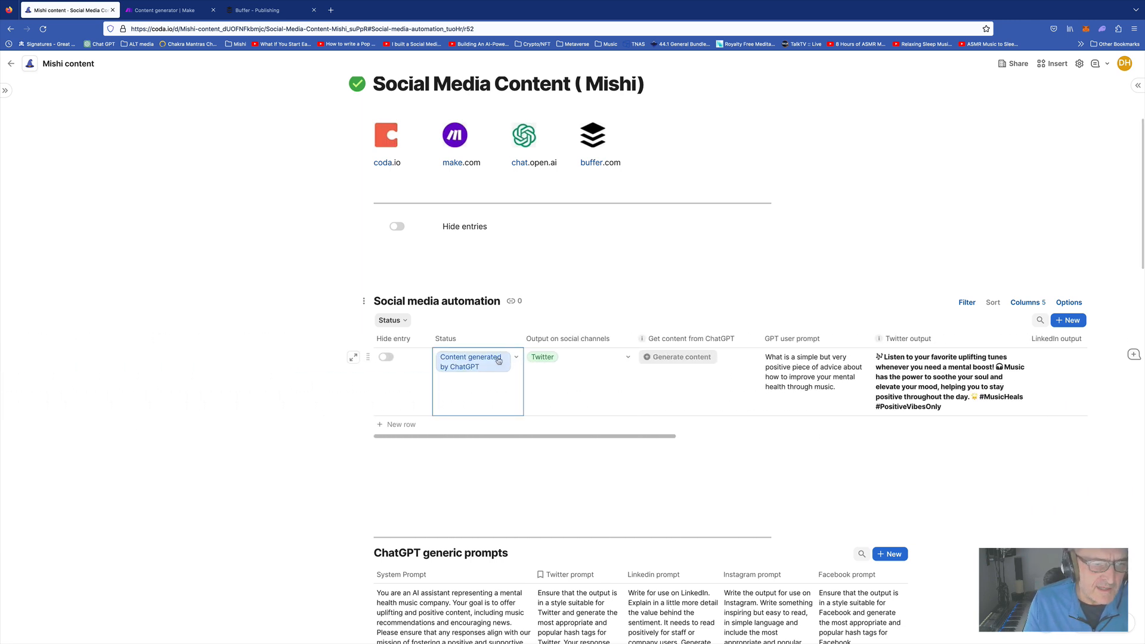
left_click(517, 358)
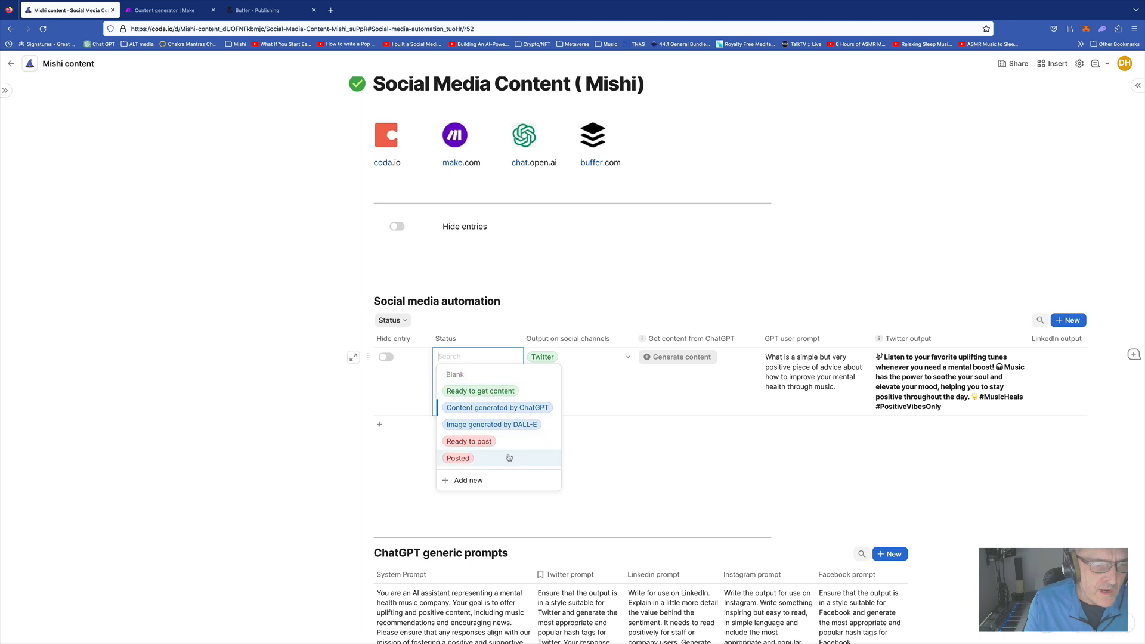
left_click(469, 441)
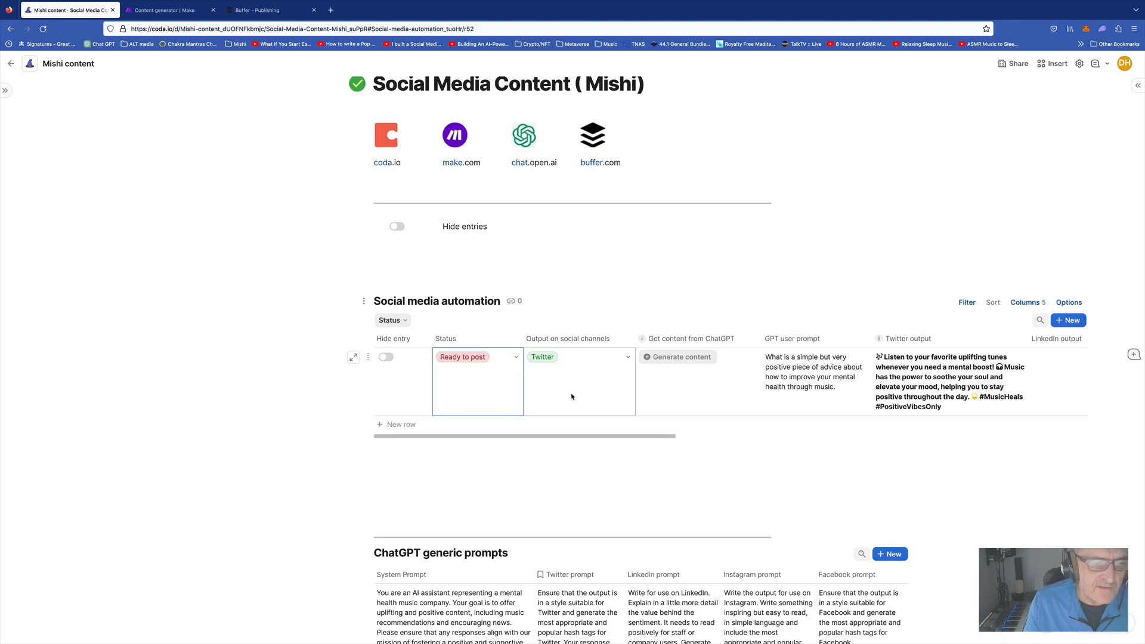
scroll(571, 396, "right", 1)
scroll(570, 396, "right", 4)
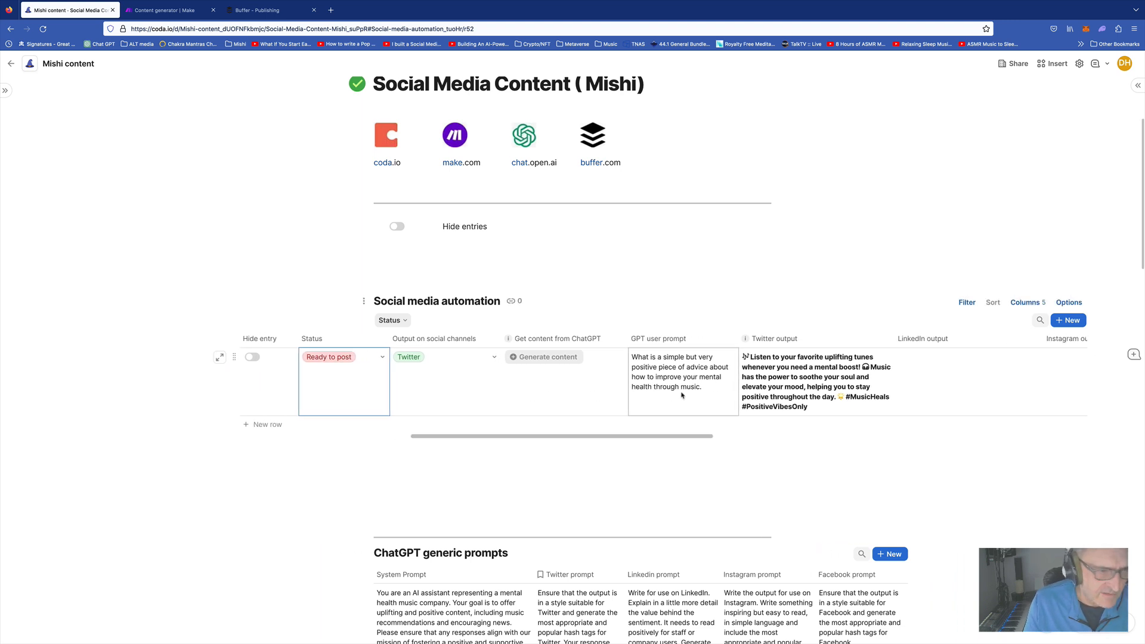
scroll(682, 395, "right", 8)
scroll(681, 395, "right", 15)
scroll(682, 395, "right", 9)
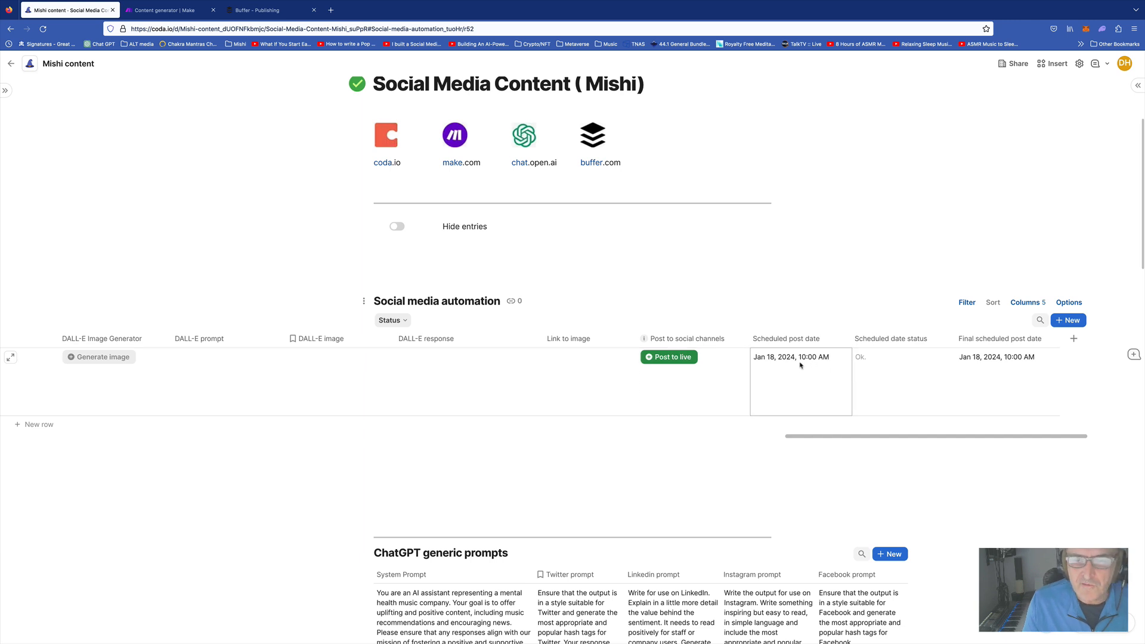
Send the row live with Post to live, close the webhook tab, and confirm Status reads 'Sent to Buffer'
left_click(670, 366)
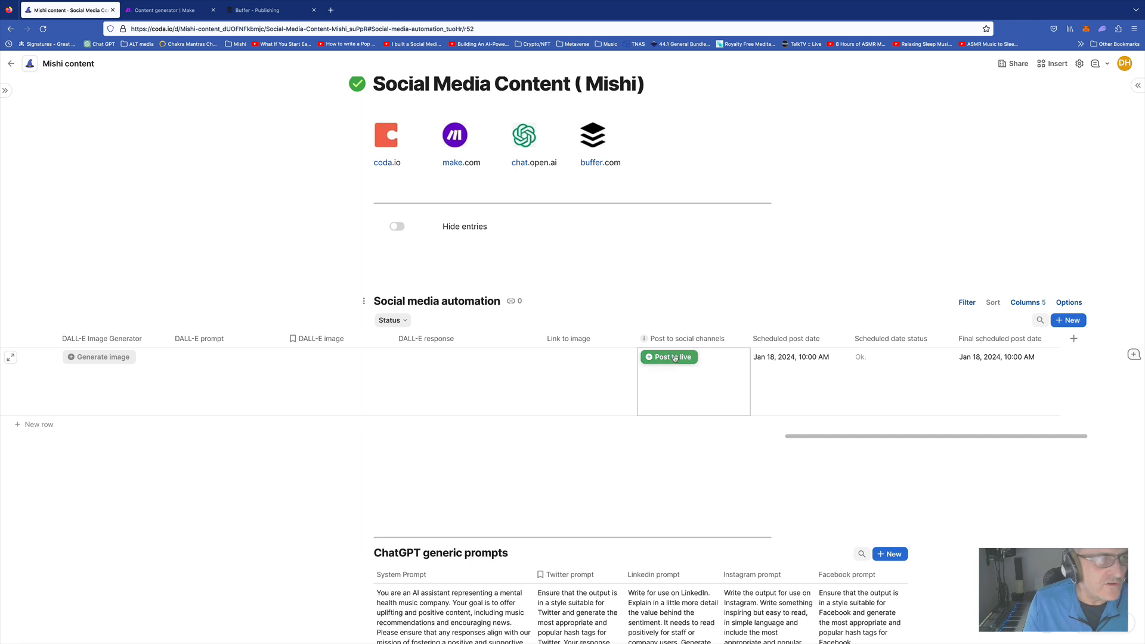
left_click(672, 357)
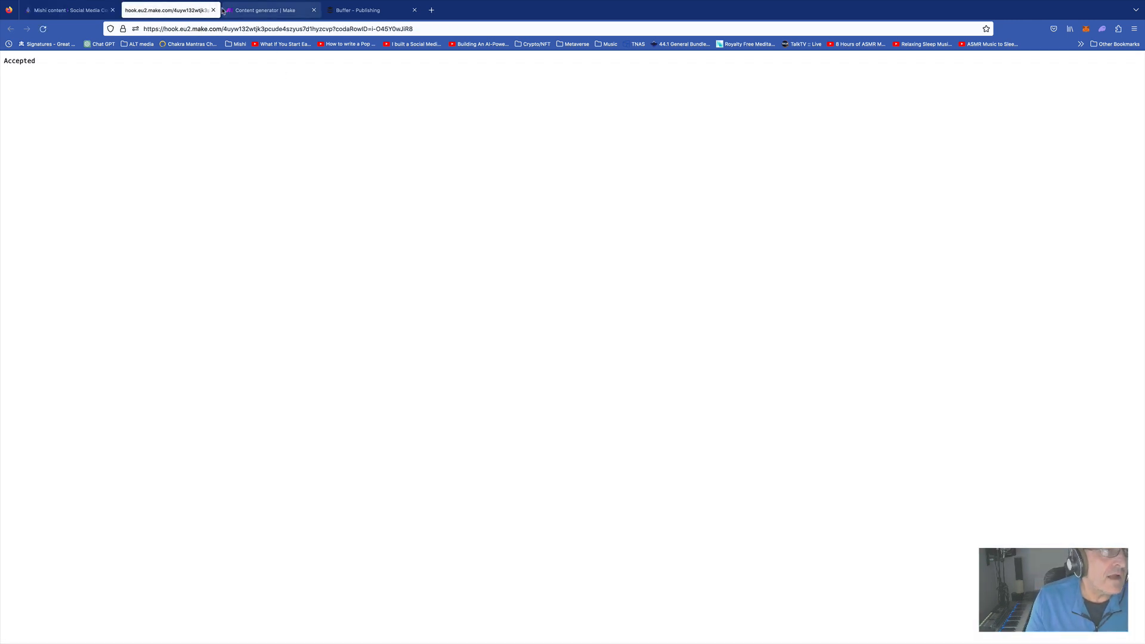
left_click(214, 10)
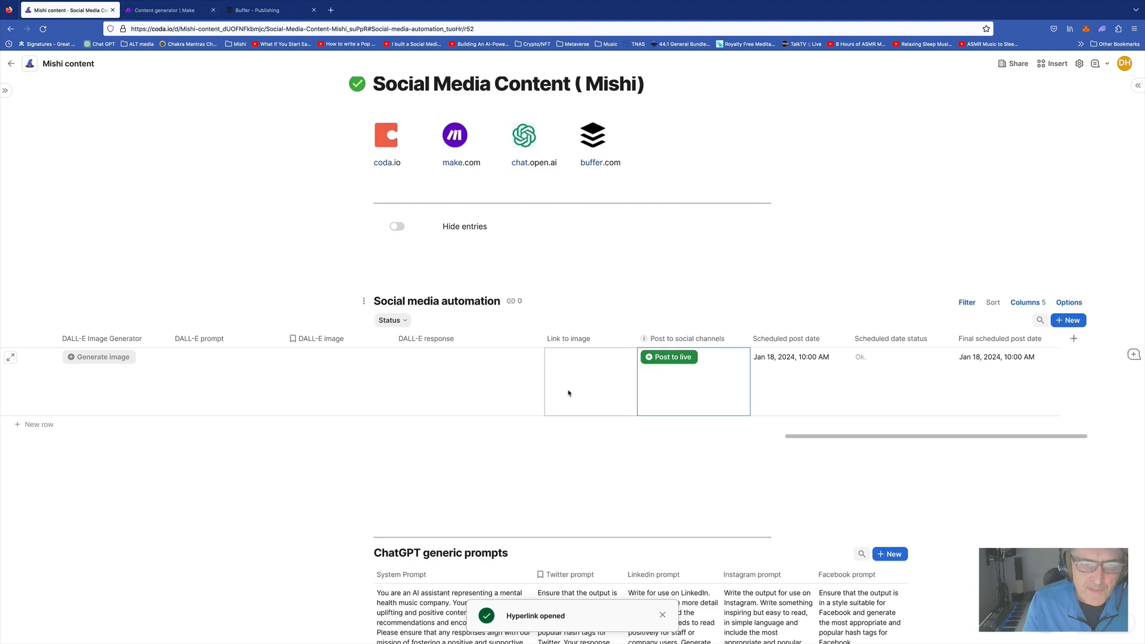
scroll(568, 391, "left", 7)
scroll(569, 392, "left", 10)
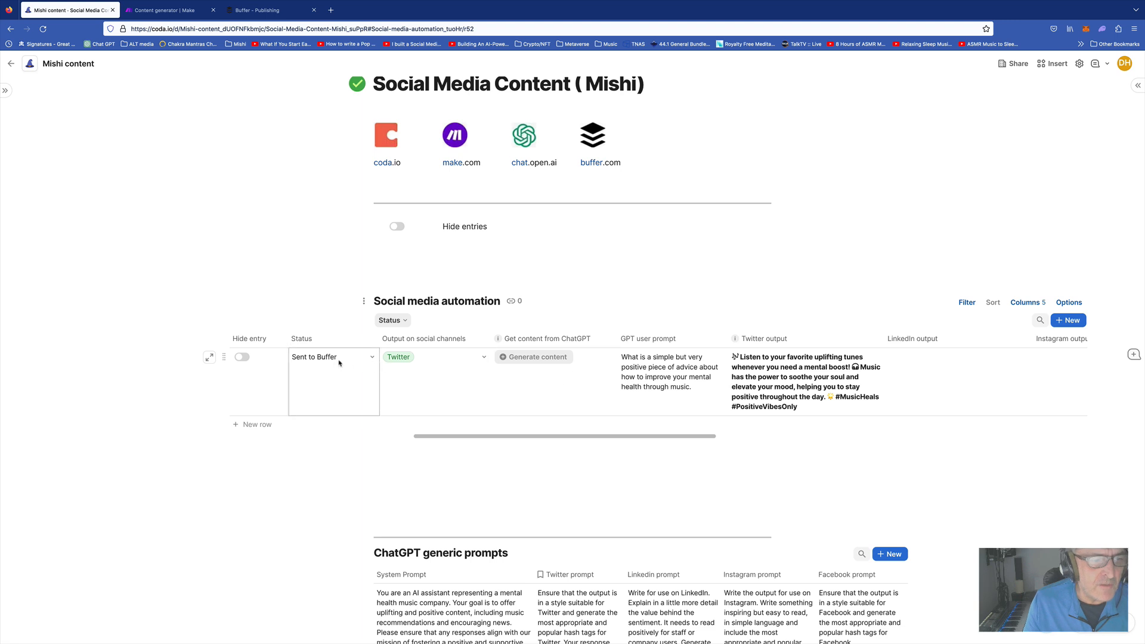
left_click(373, 358)
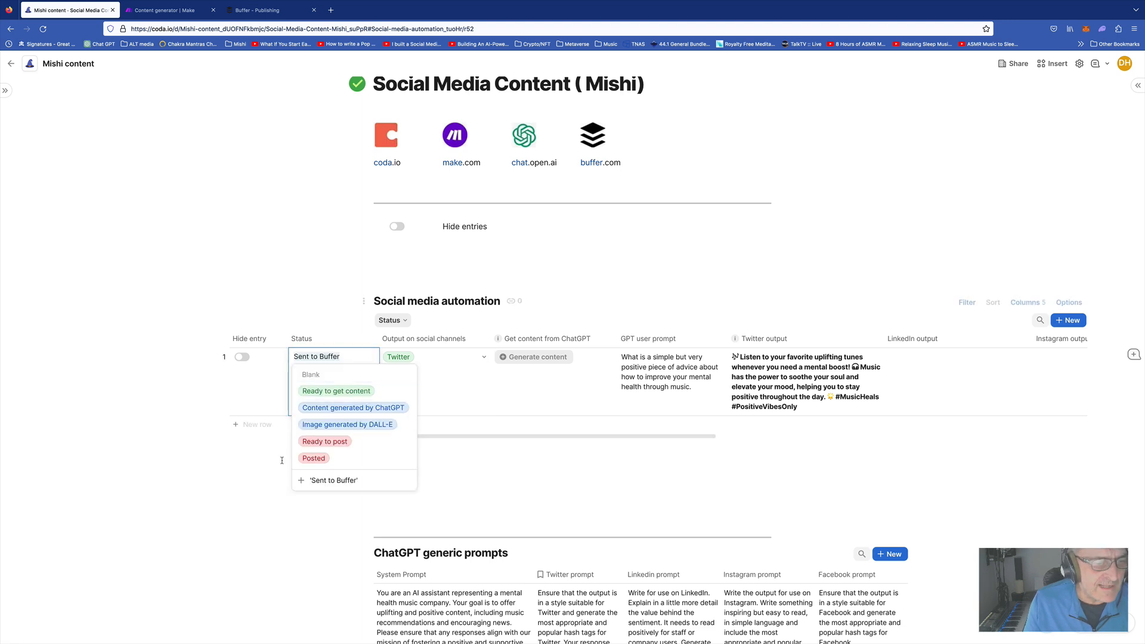
left_click(335, 321)
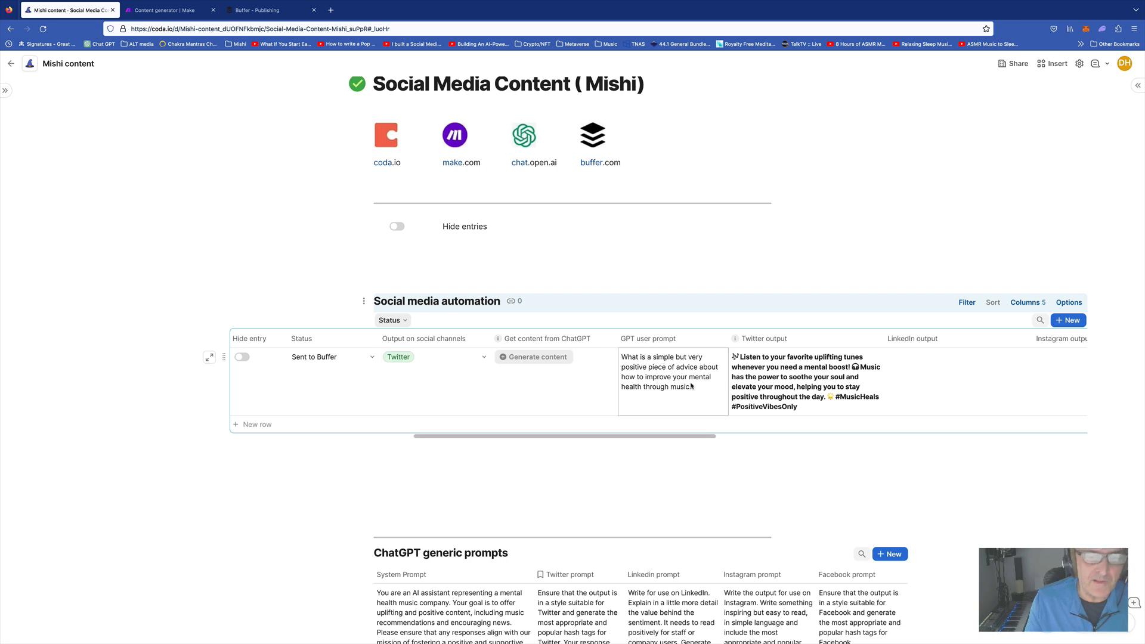
scroll(680, 388, "right", 2)
scroll(691, 386, "right", 3)
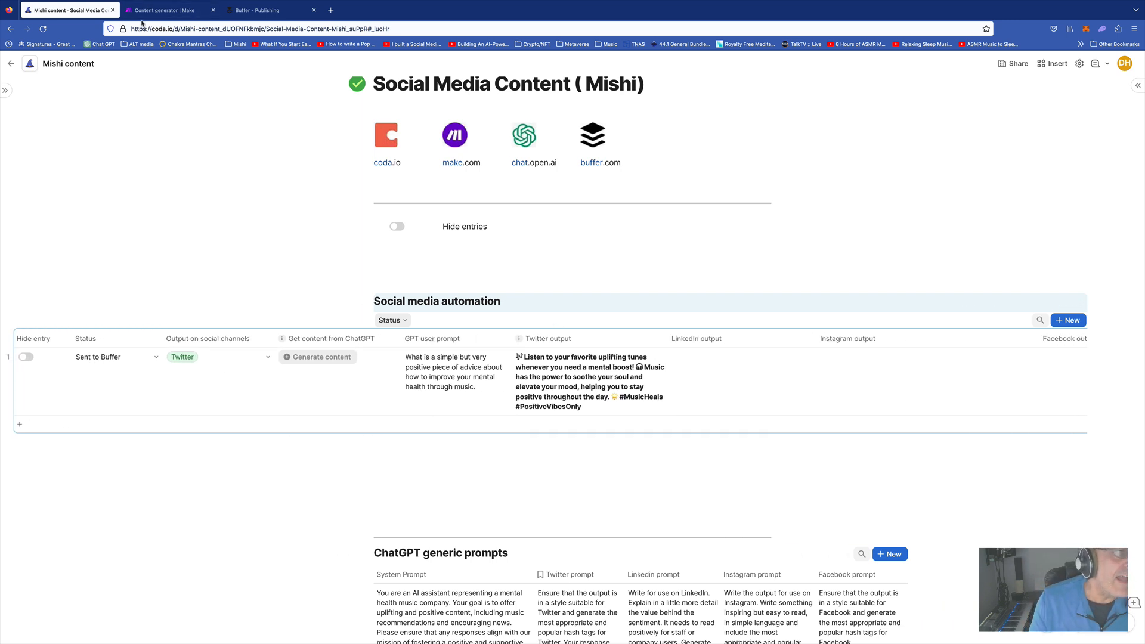
In Buffer's Twitter queue, save the edited tweet and delete the January 18 scheduled post
left_click(266, 12)
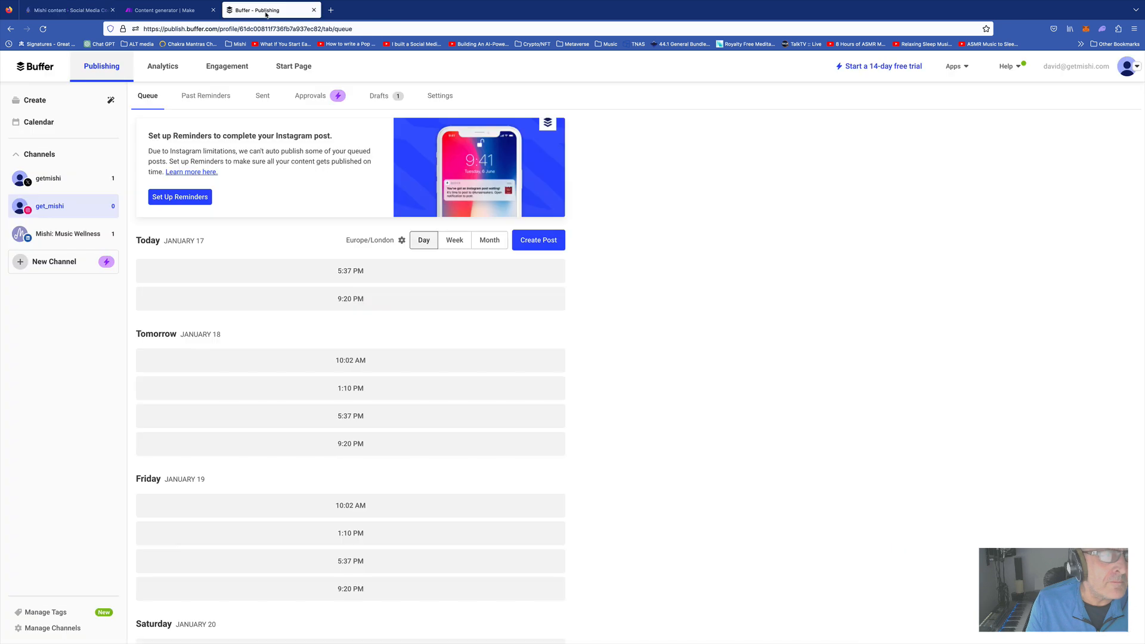
key("super+r")
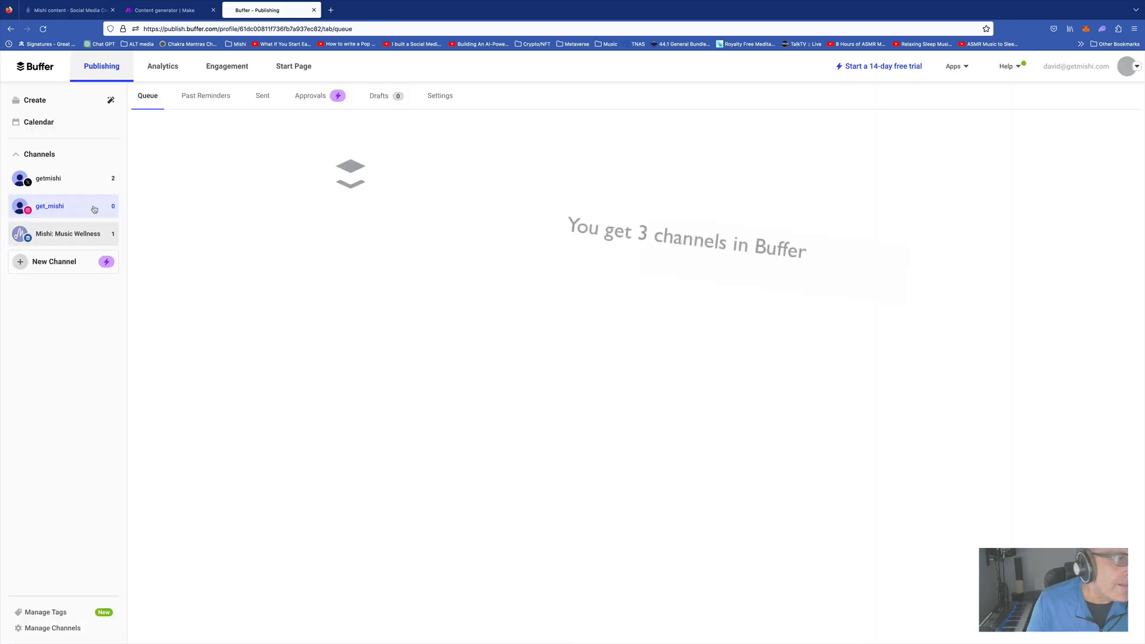
left_click(56, 183)
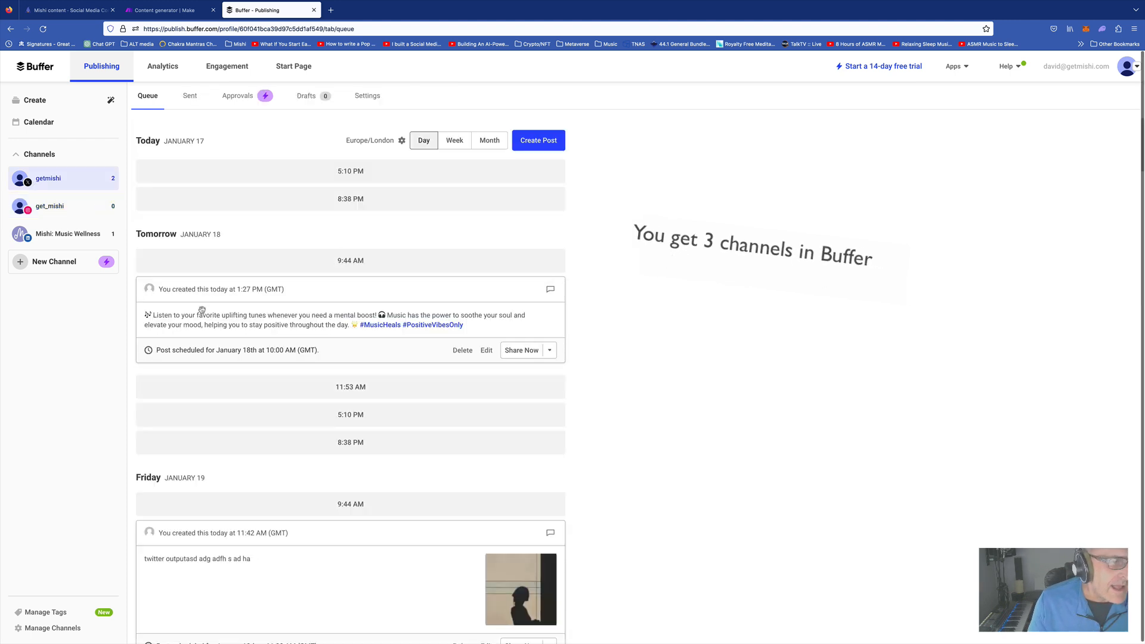
left_click(486, 350)
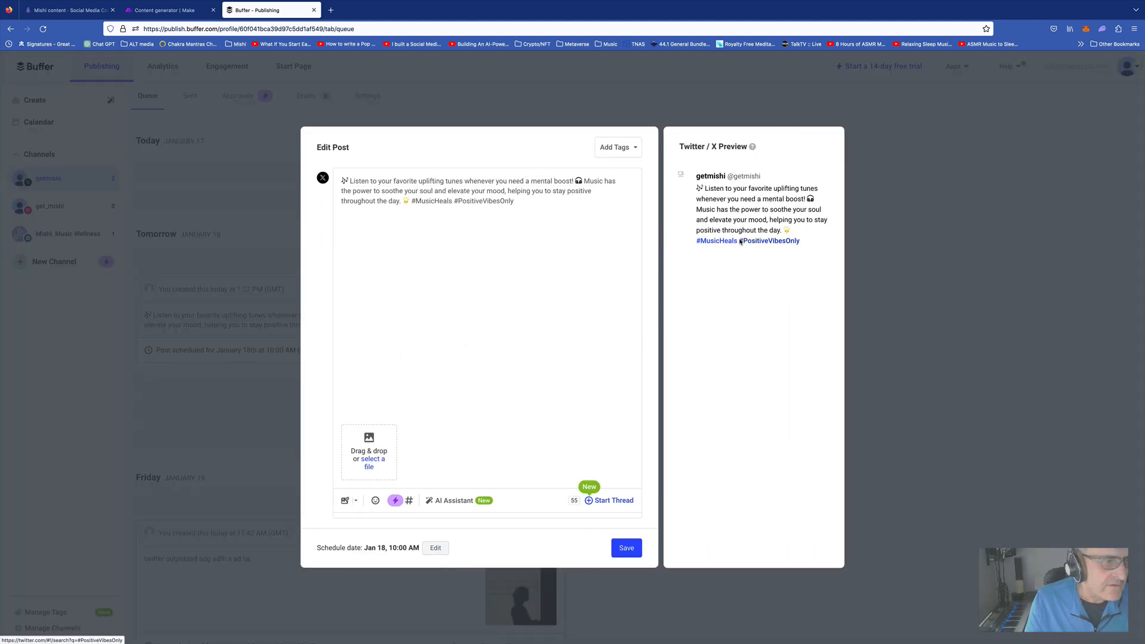
left_click(636, 548)
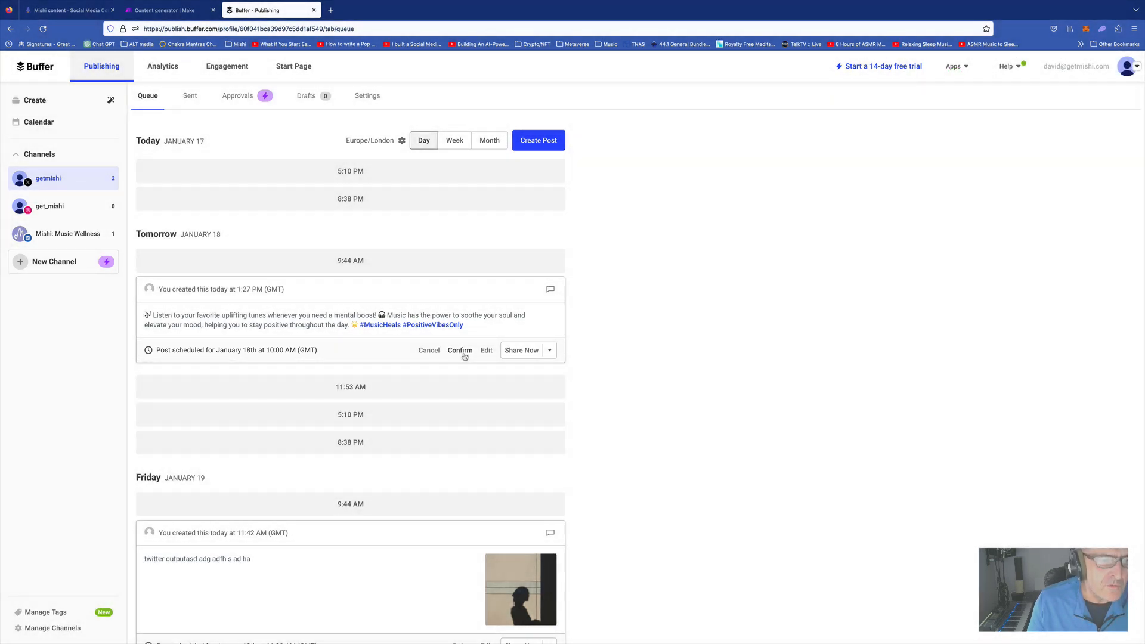
left_click(461, 350)
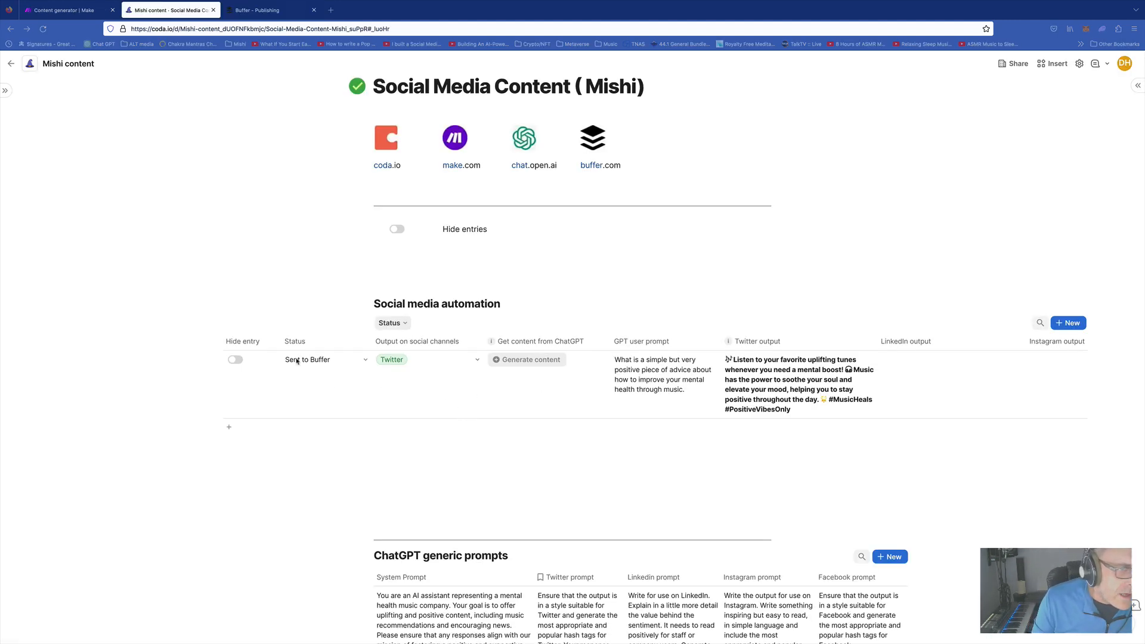
left_click(340, 360)
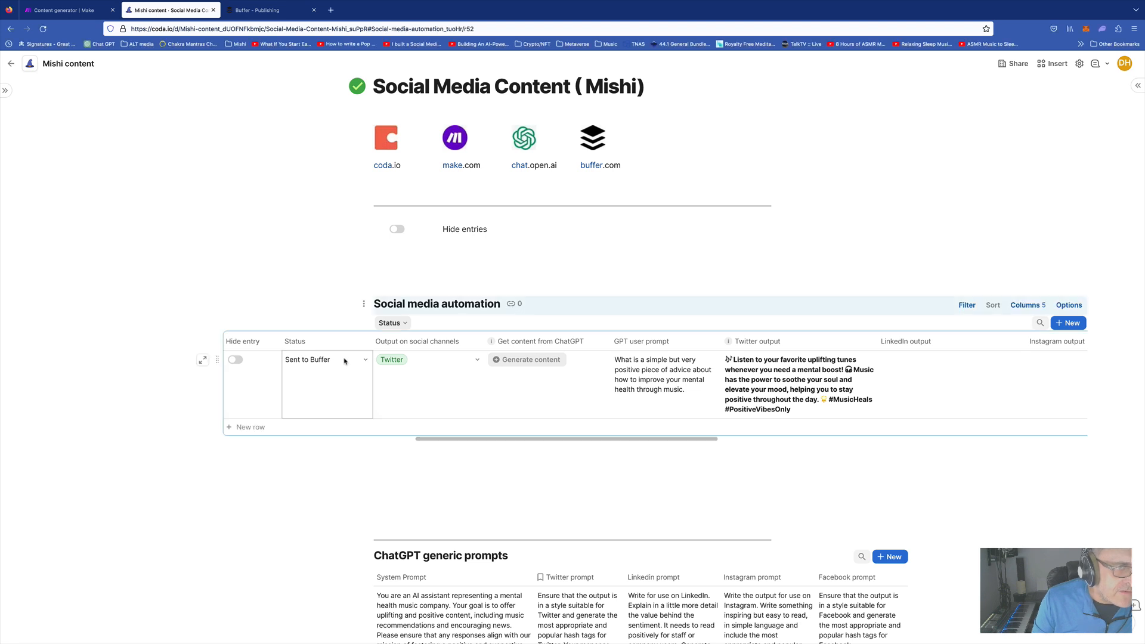
left_click(362, 359)
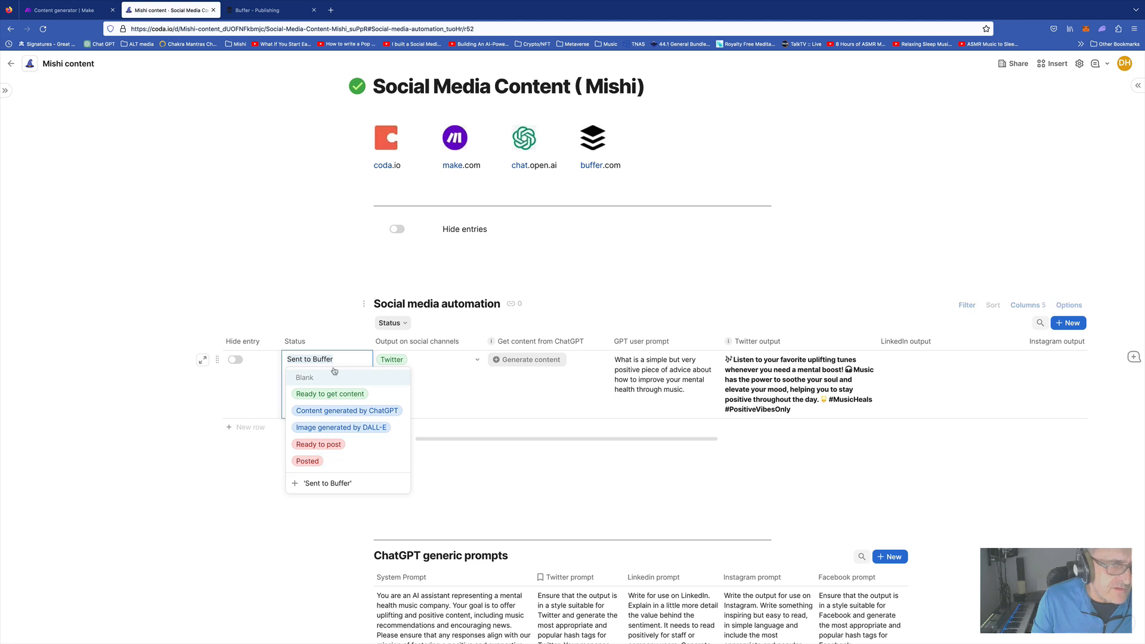
left_click(332, 274)
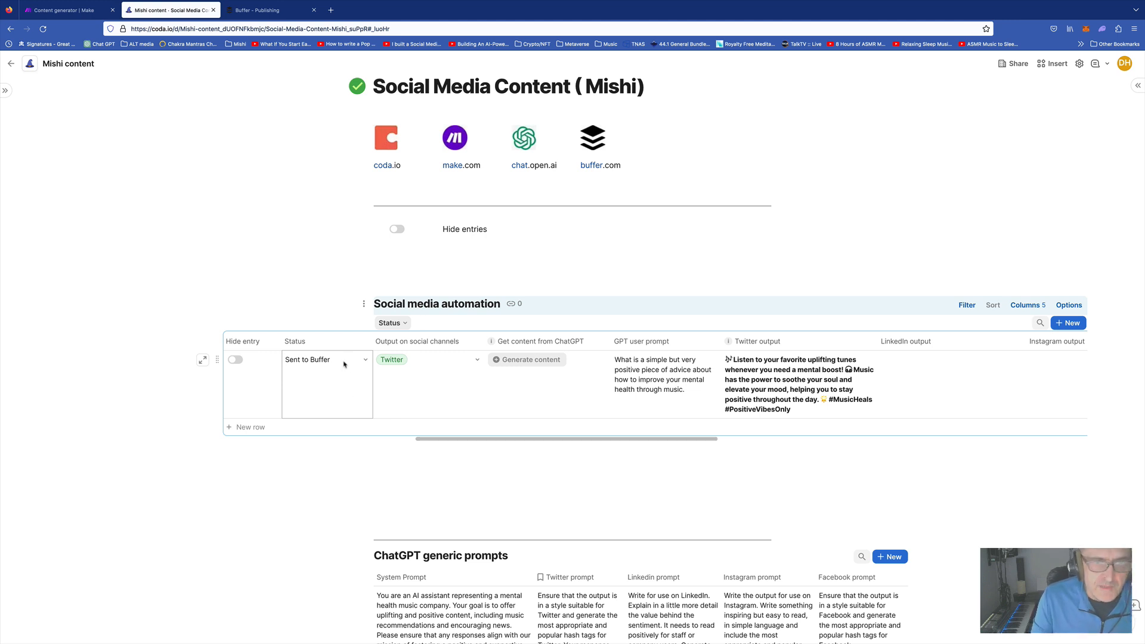
Add a second row set to 'Ready to get content' with Twitter, Instagram and LinkedIn channels
left_click(246, 427)
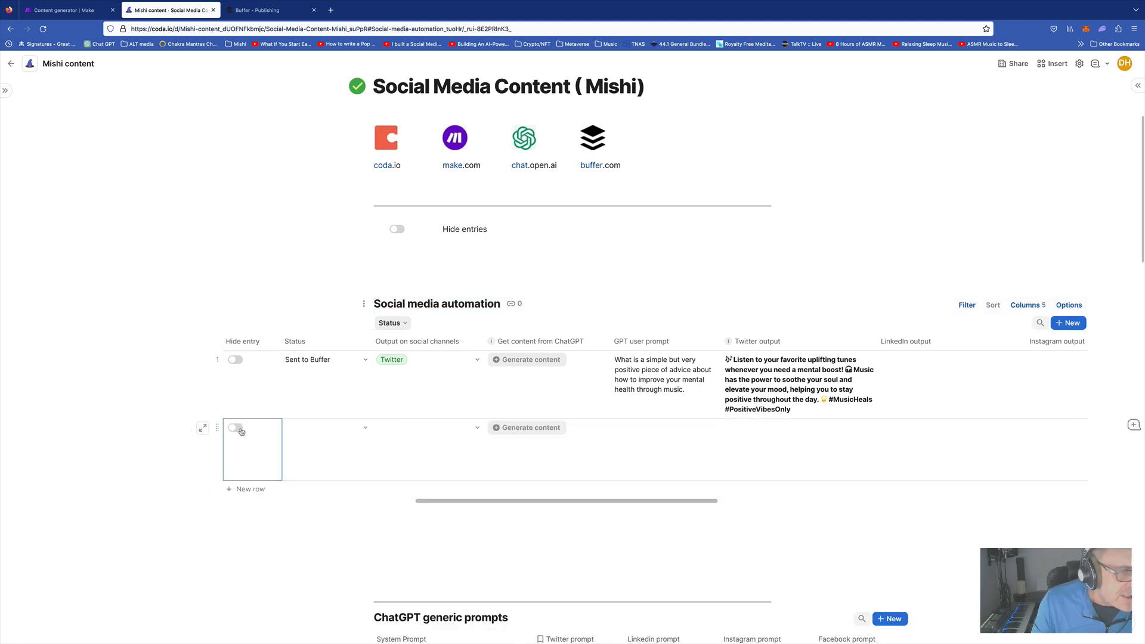
left_click(364, 427)
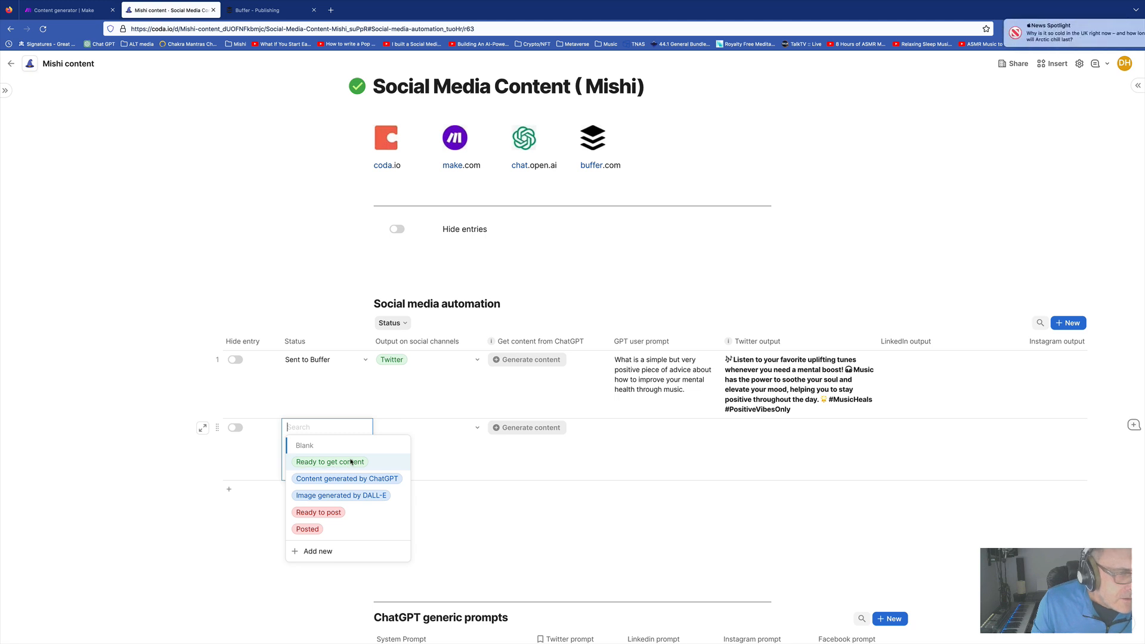
left_click(325, 463)
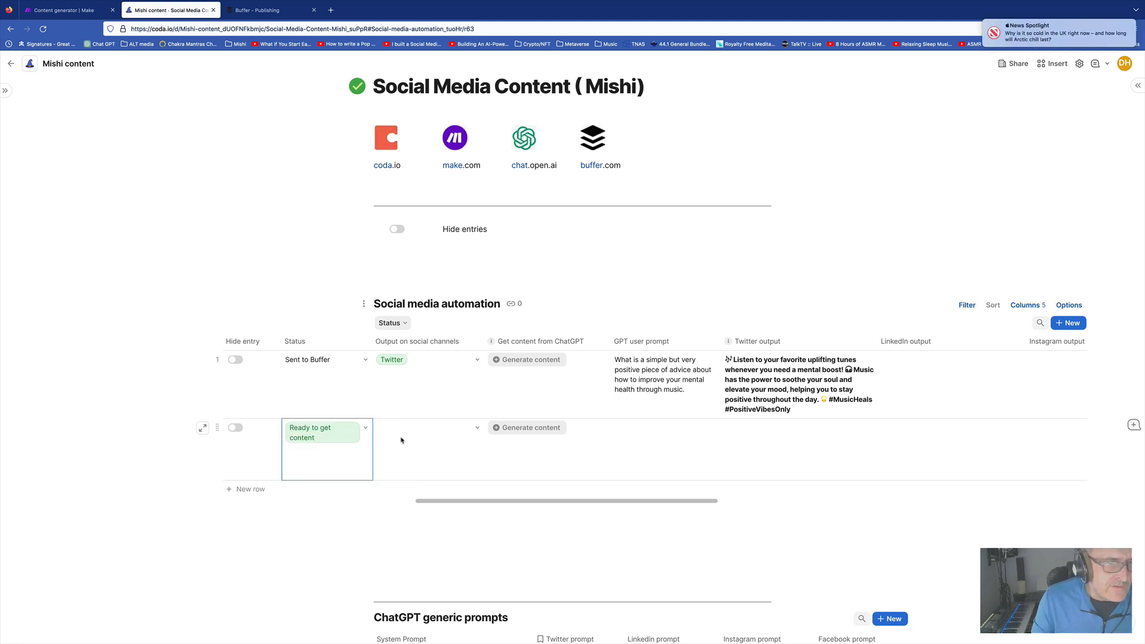
left_click(455, 435)
left_click(424, 440)
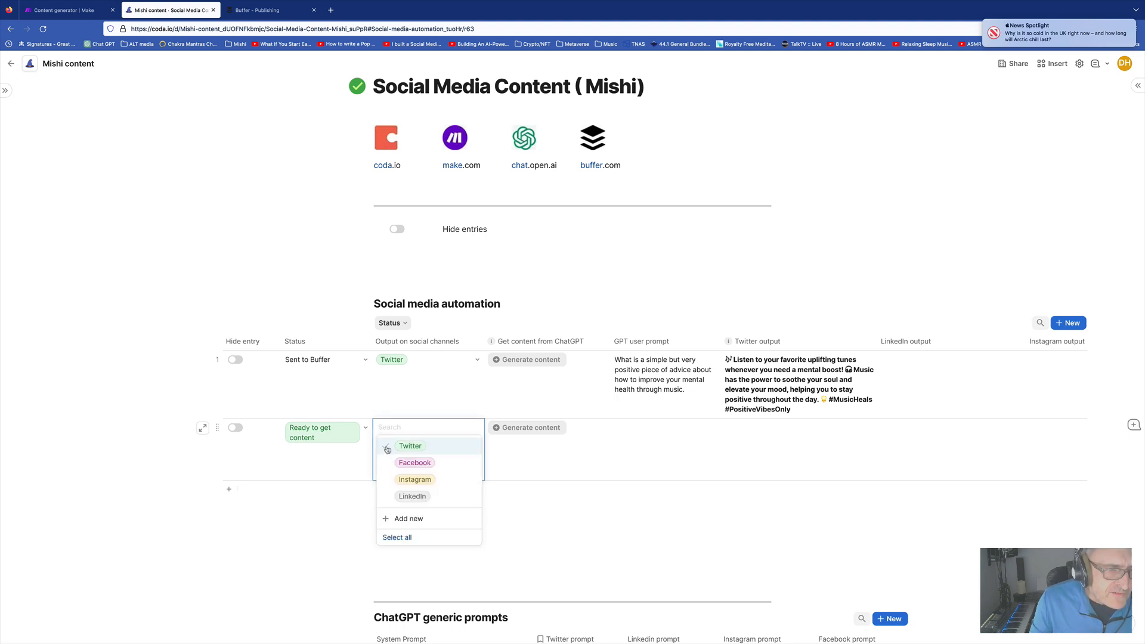
left_click(386, 448)
left_click(386, 481)
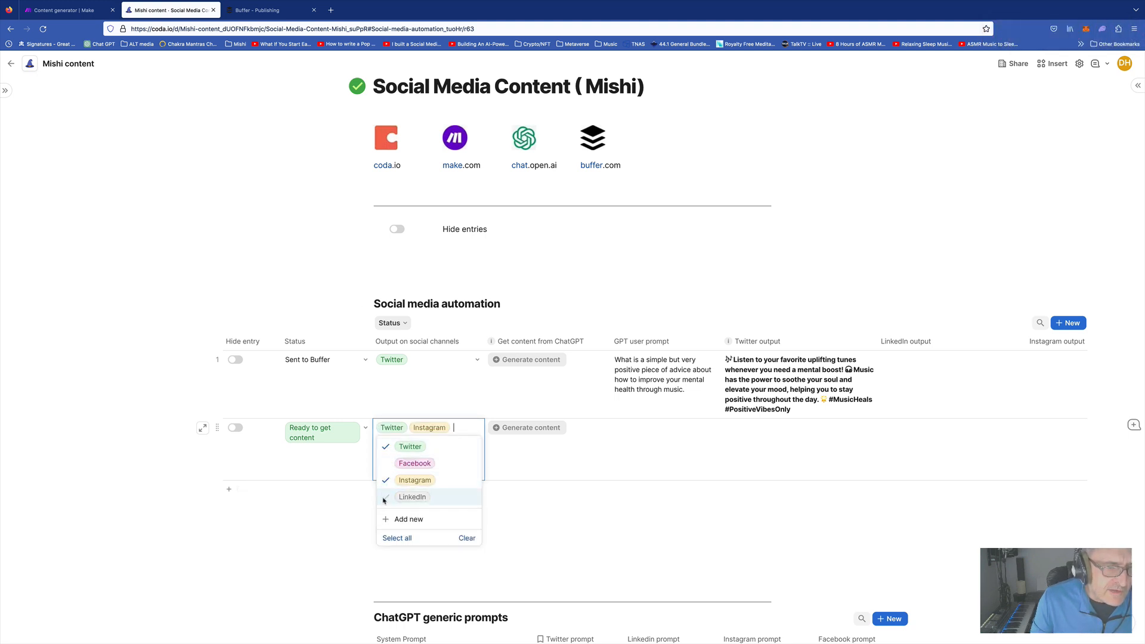
left_click(385, 497)
left_click(655, 450)
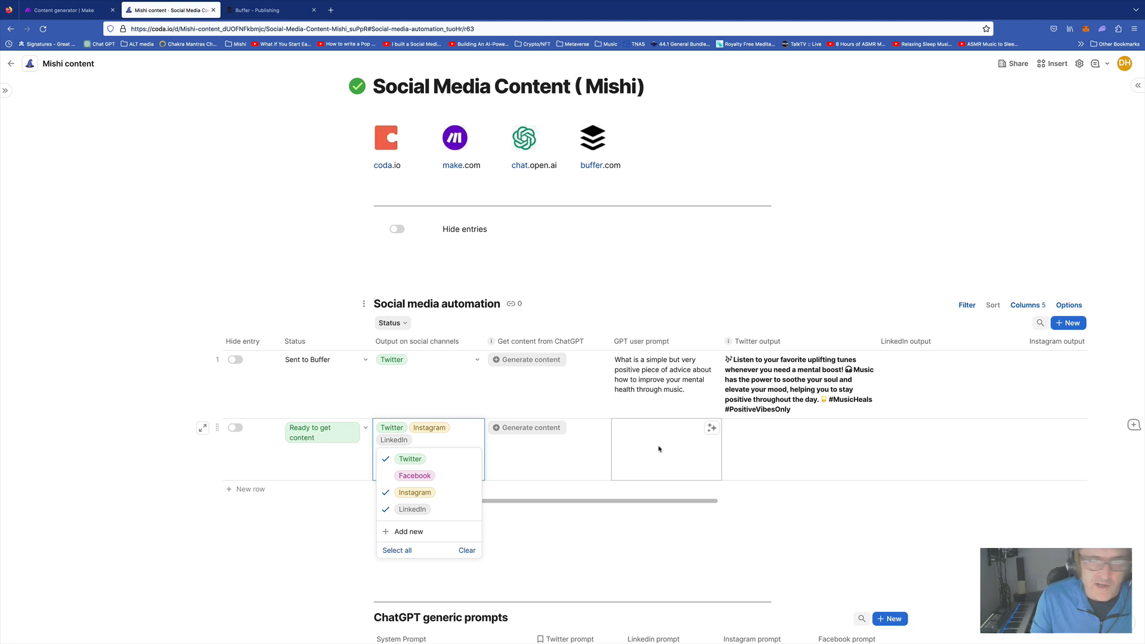
Enter the GPT user prompt asking how to improve my day at work, including music
left_click(648, 443)
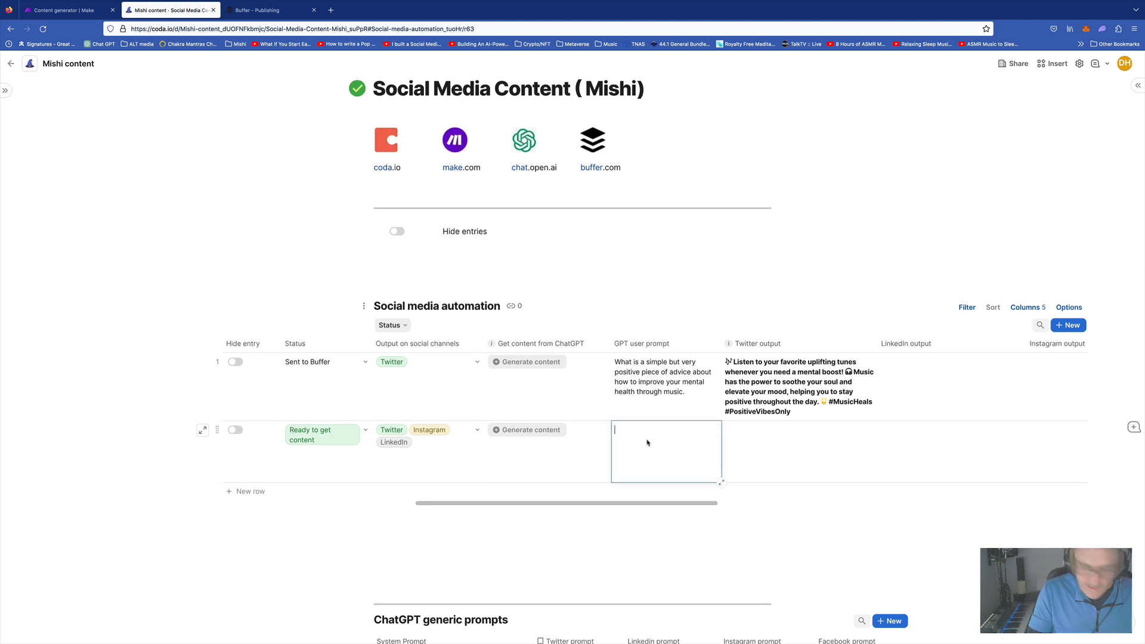
type("Give me an e")
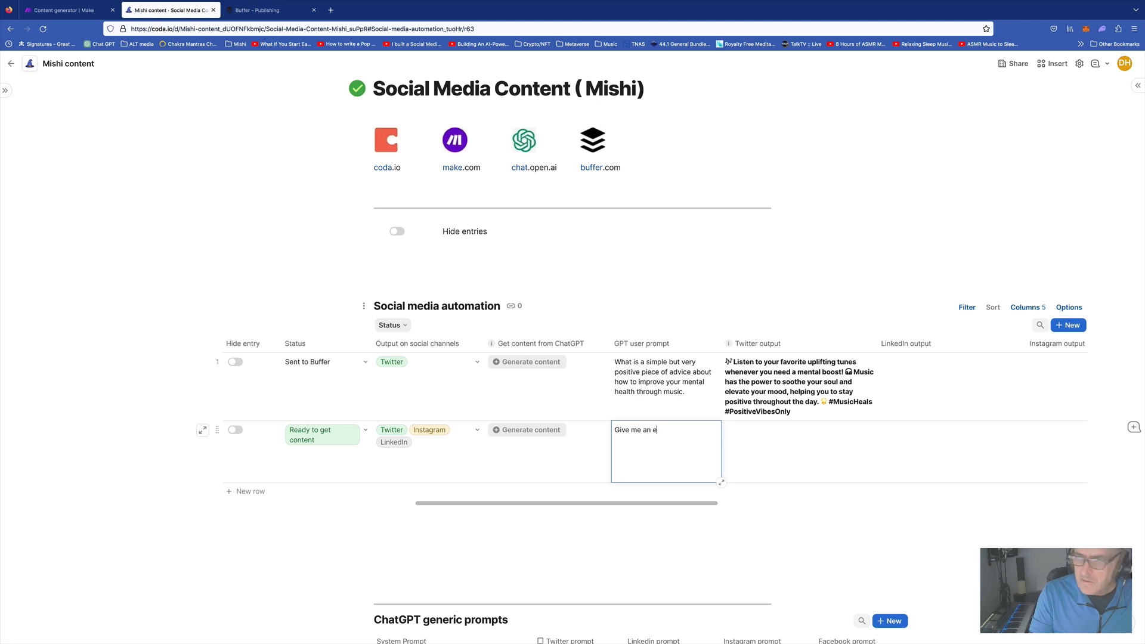
type("xample of what i")
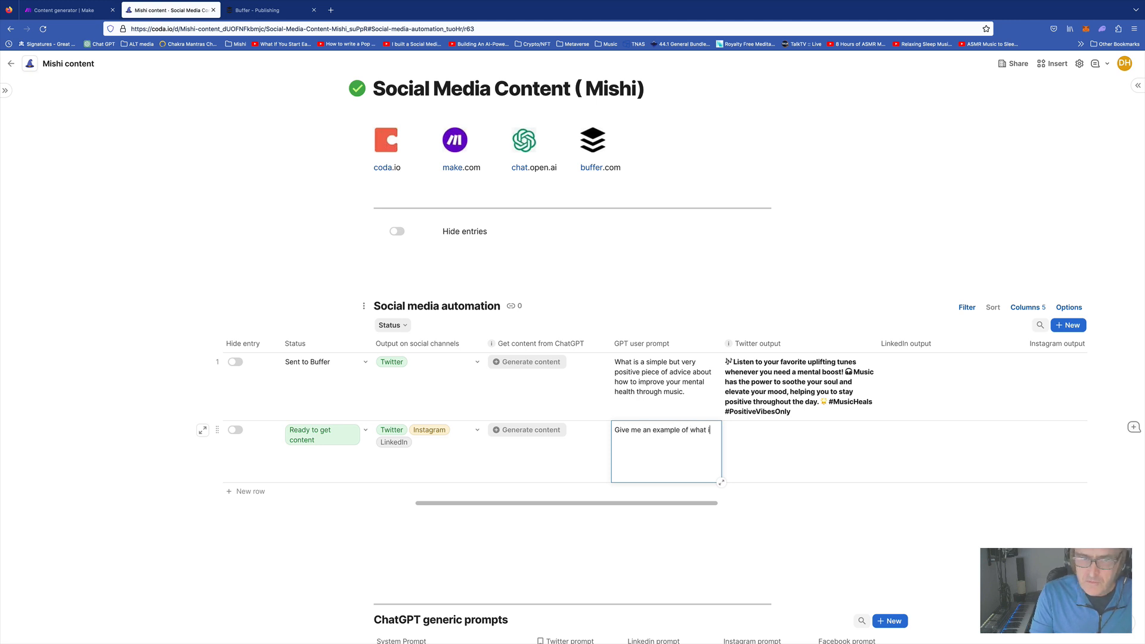
type(" can to improv")
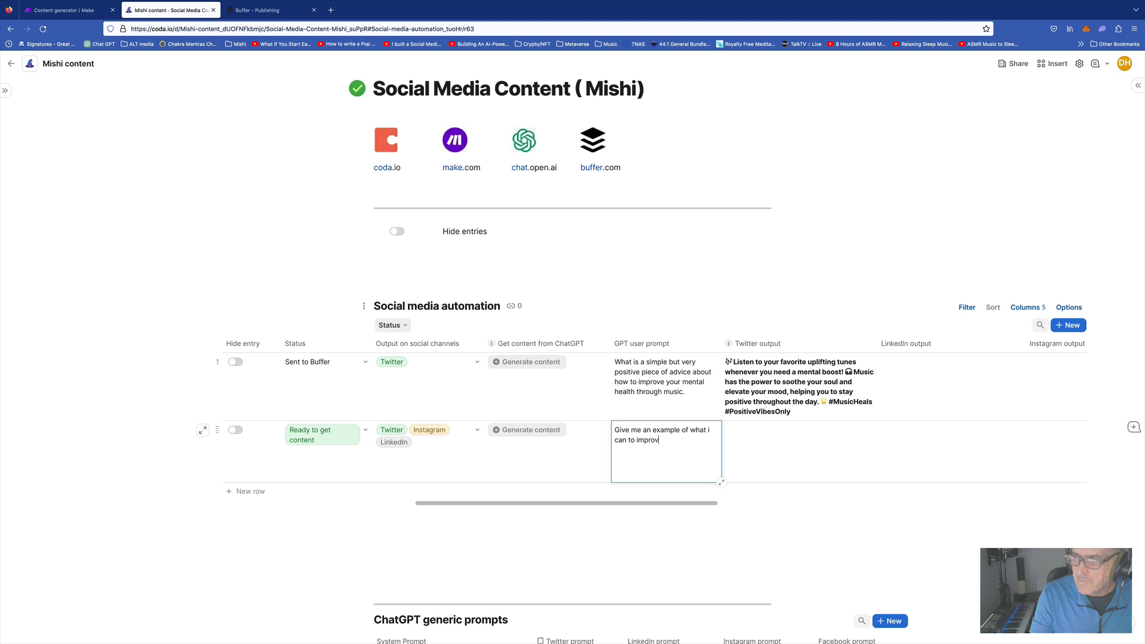
type("e my dy y at work")
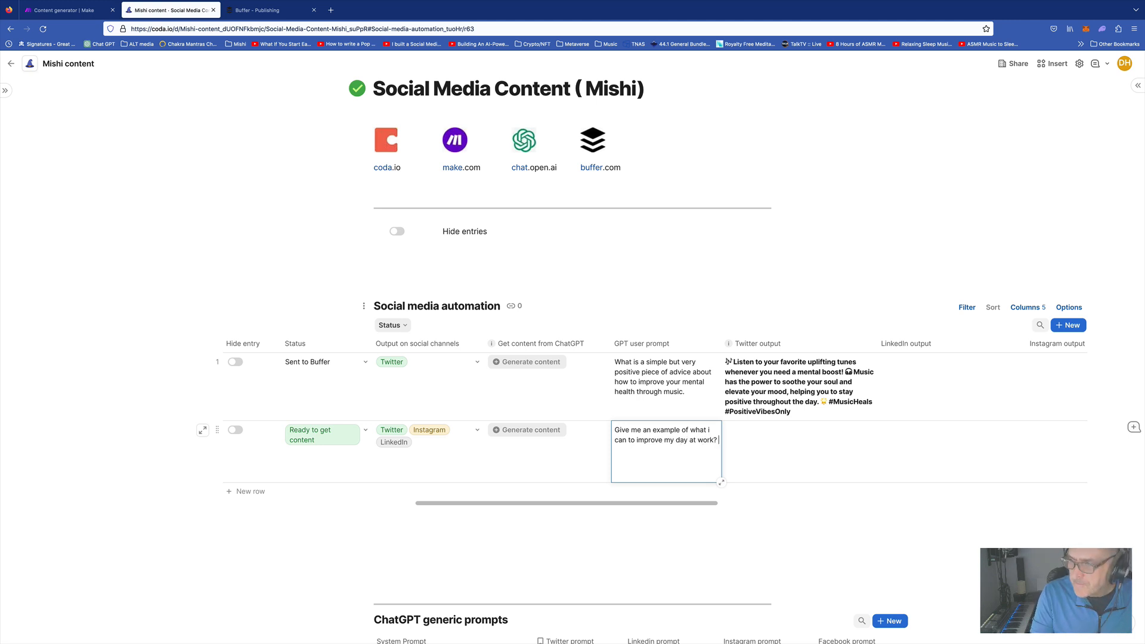
type("? Include music in your response.")
left_click(761, 444)
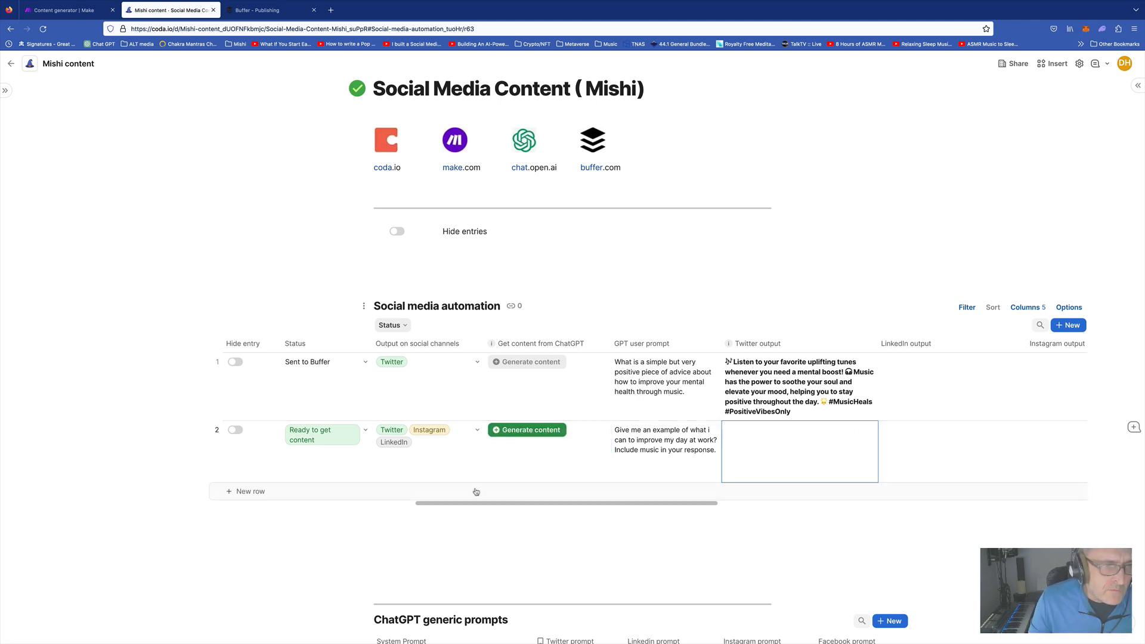
Generate content for row 2, dismiss the Make 'Accepted' tab, and check the filled-in outputs
left_click(538, 430)
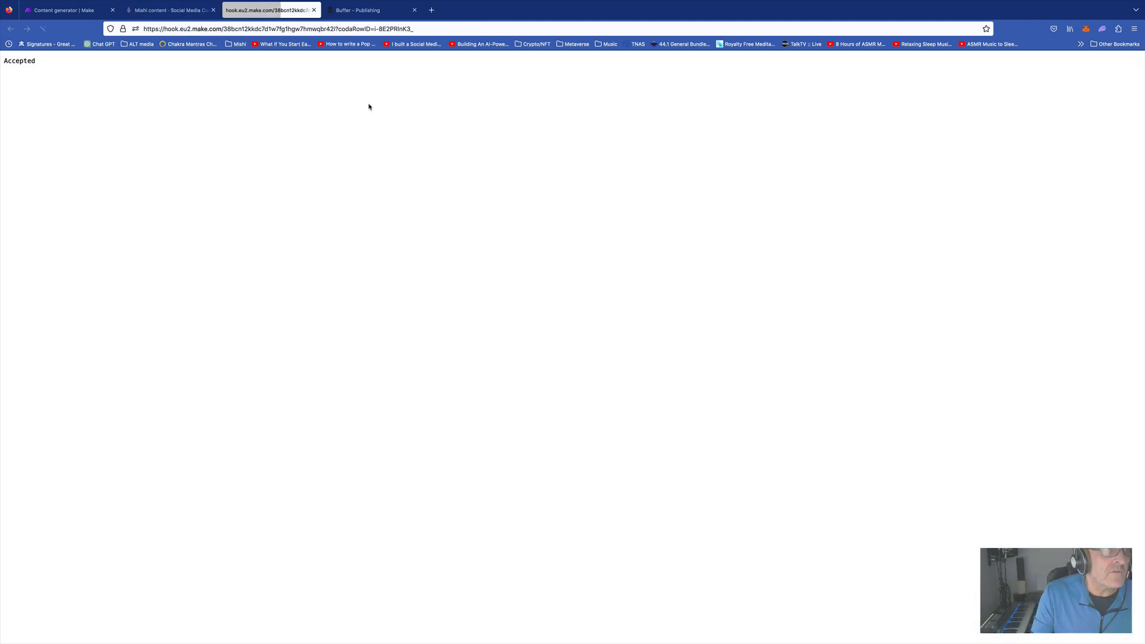
left_click(314, 10)
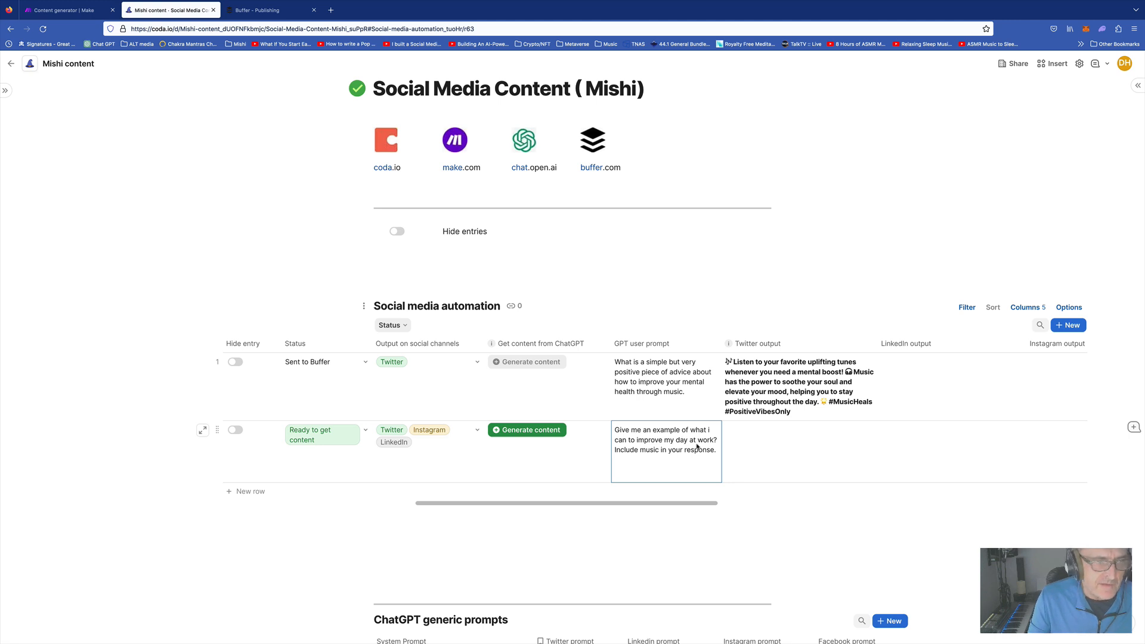
left_click(766, 449)
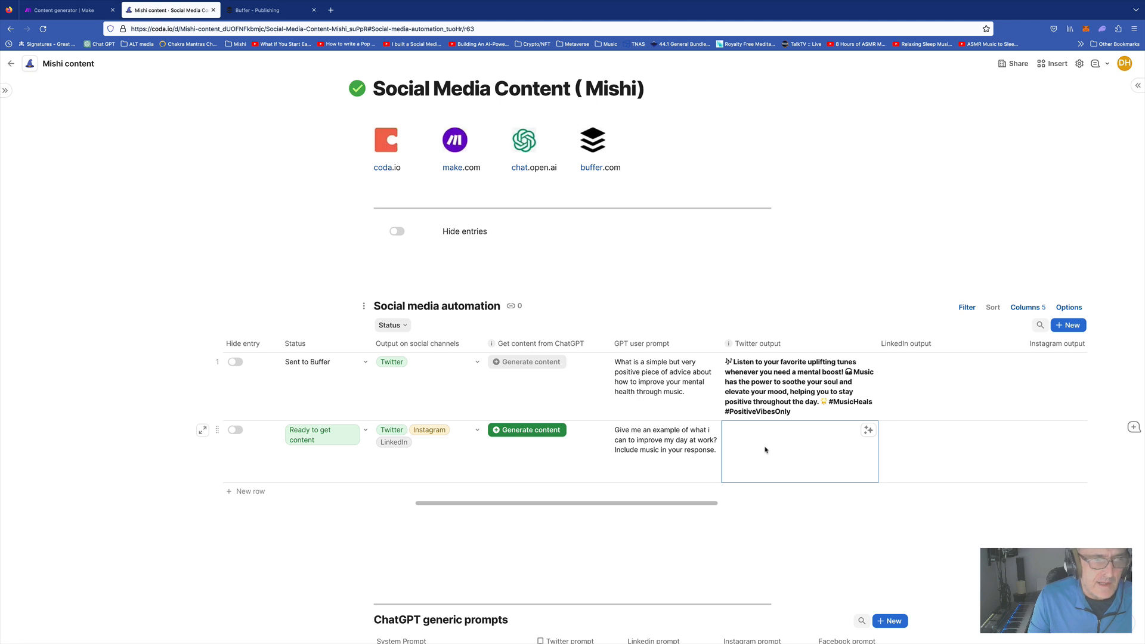
left_click(680, 449)
left_click(785, 451)
left_click(694, 449)
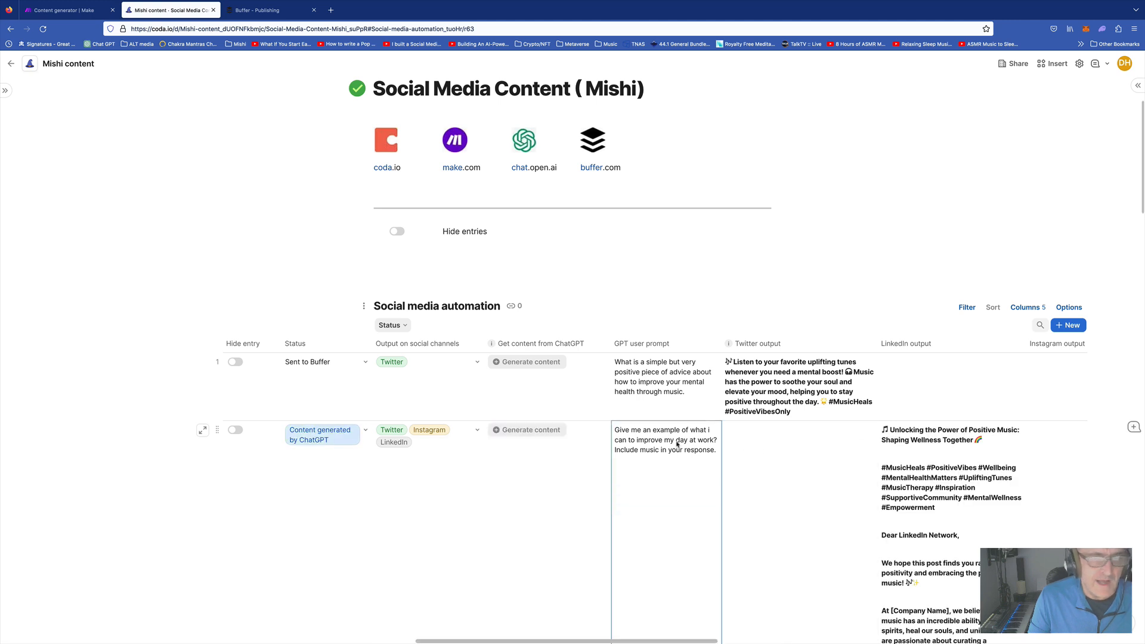
Delete the 'With warm regards' sign-off and placeholder name lines from row 2's LinkedIn post
scroll(659, 444, "down", 4)
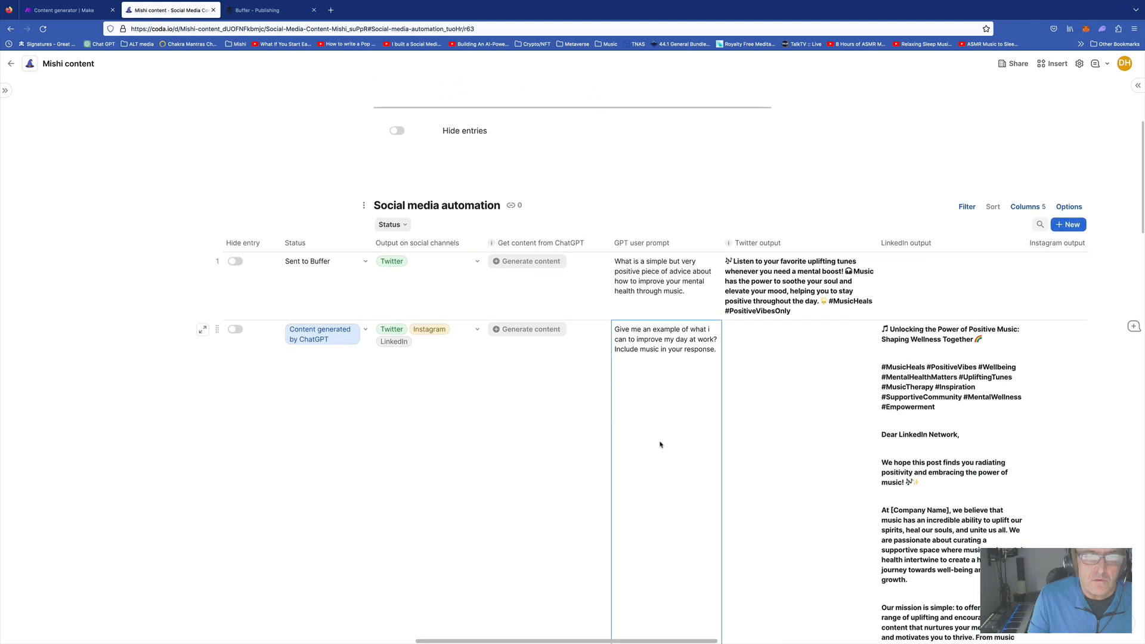
scroll(659, 444, "down", 1)
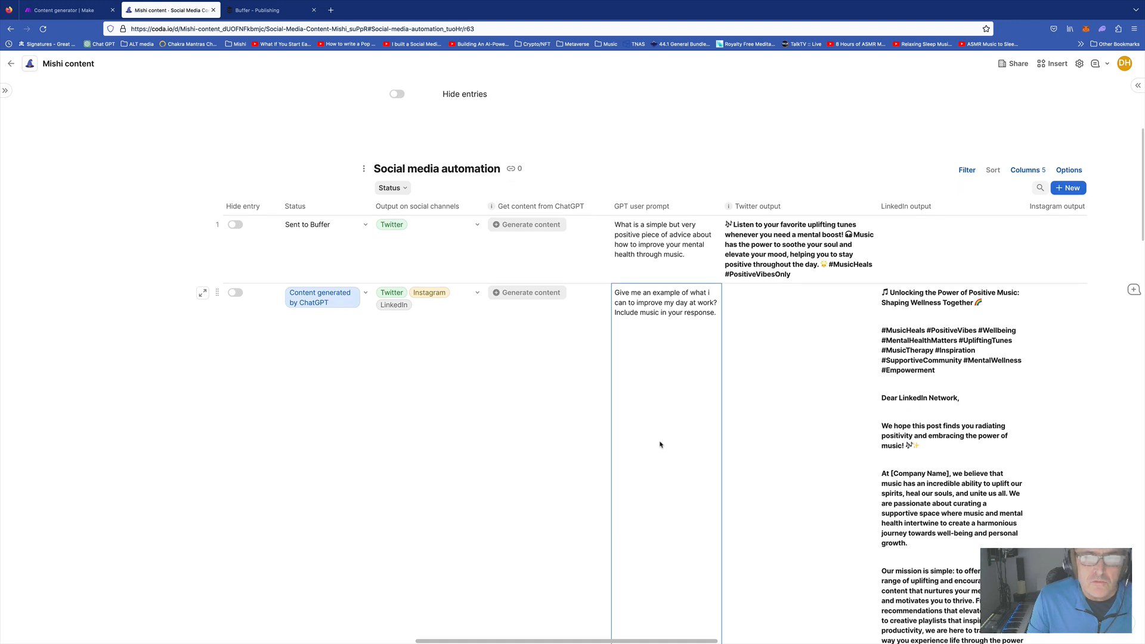
scroll(660, 444, "right", 6)
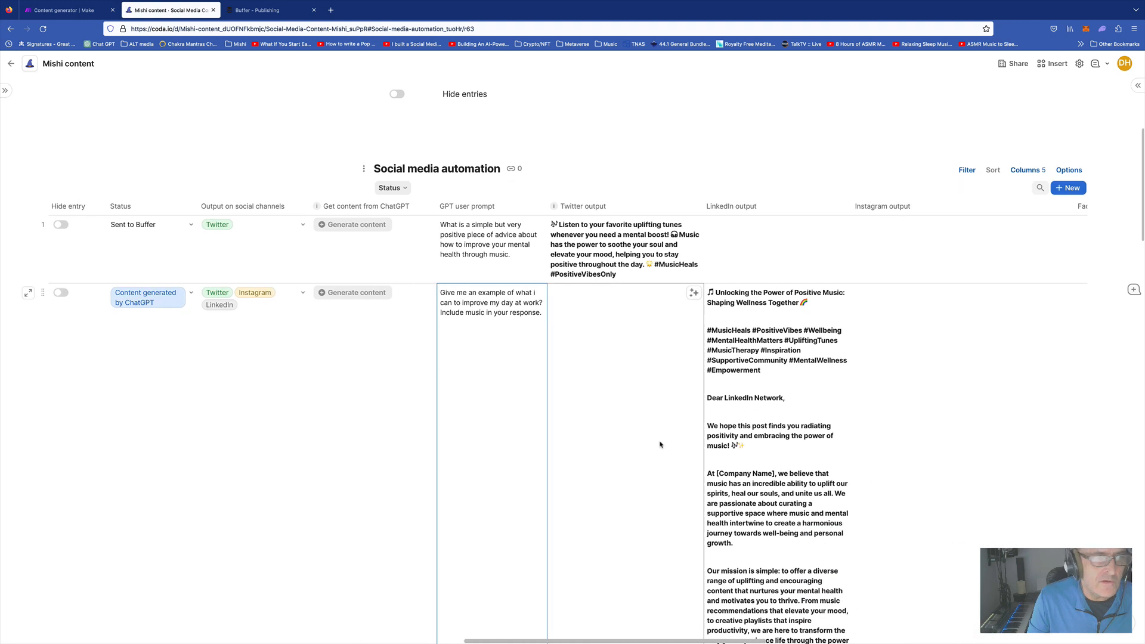
scroll(660, 444, "right", 3)
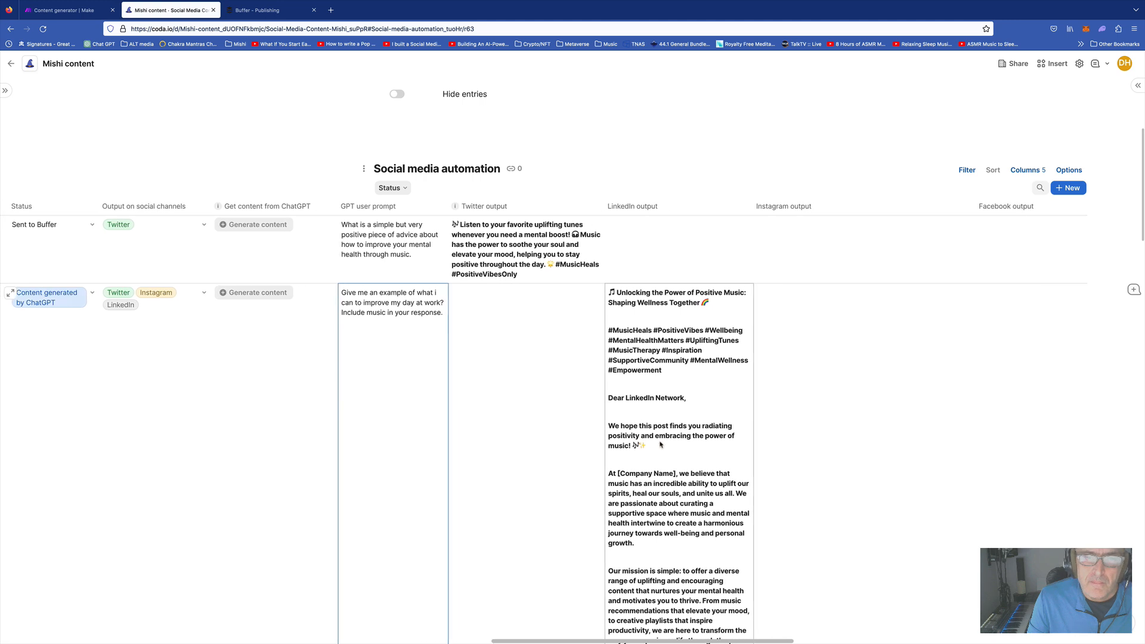
scroll(660, 444, "right", 2)
scroll(641, 443, "left", 6)
scroll(642, 442, "right", 3)
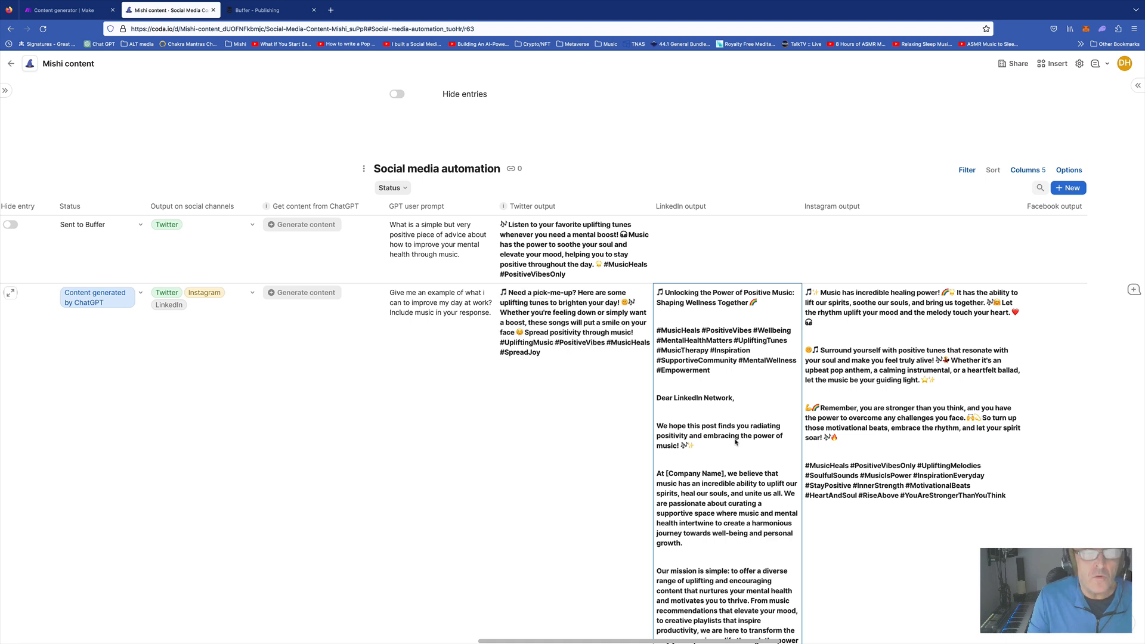
scroll(676, 337, "left", 1)
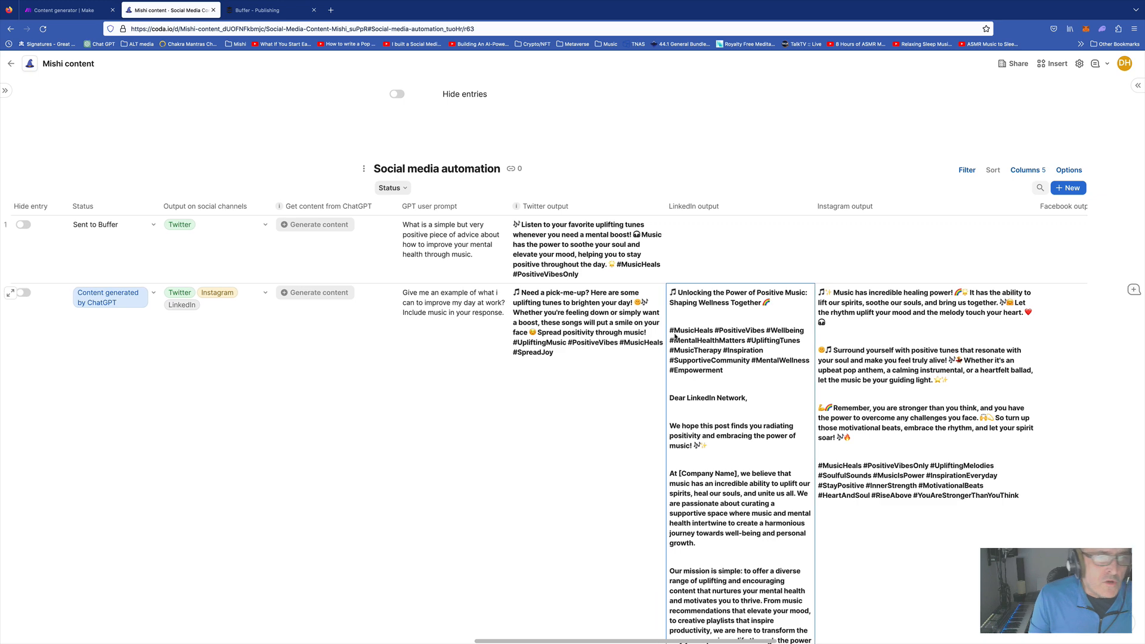
scroll(676, 337, "left", 3)
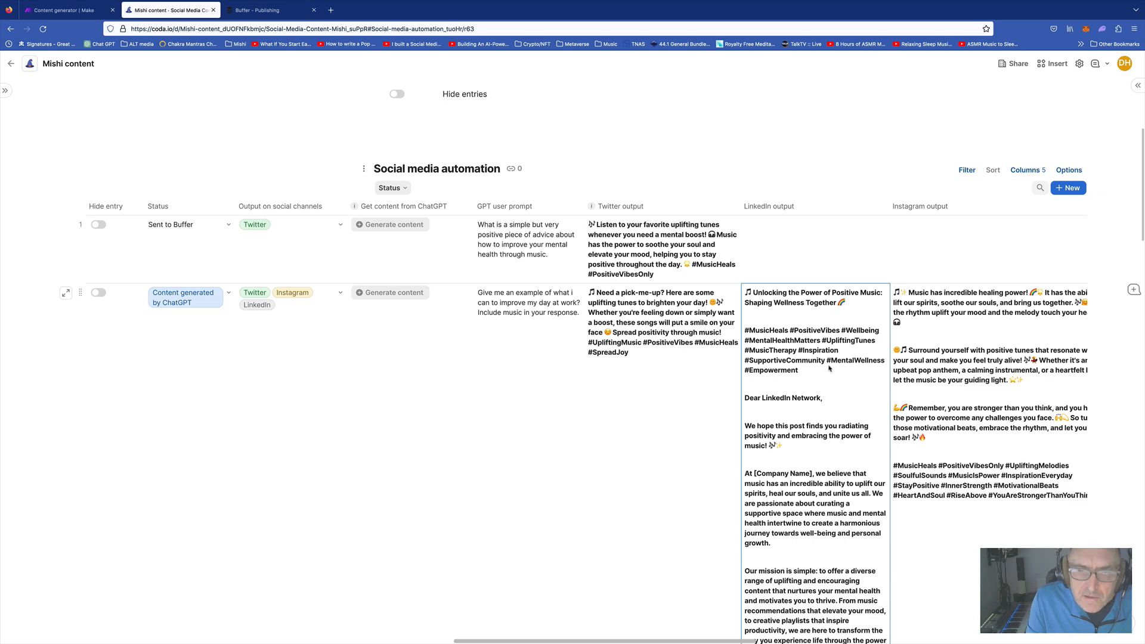
scroll(848, 363, "down", 5)
scroll(811, 377, "down", 4)
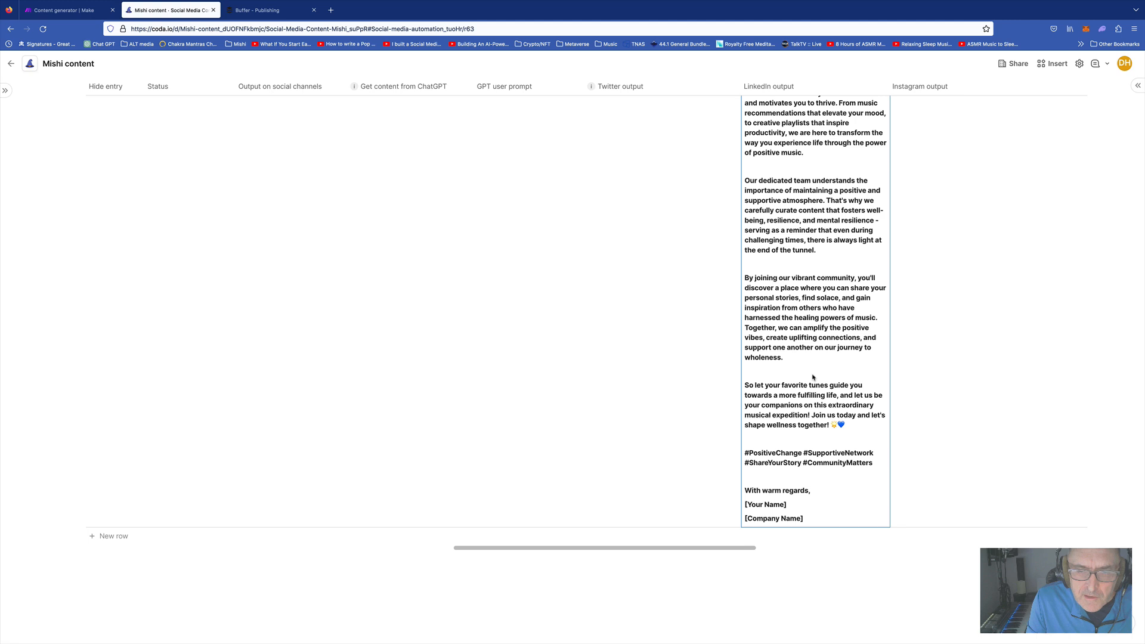
left_click_drag(763, 481, 840, 528)
key("BackSpace")
scroll(812, 357, "up", 10)
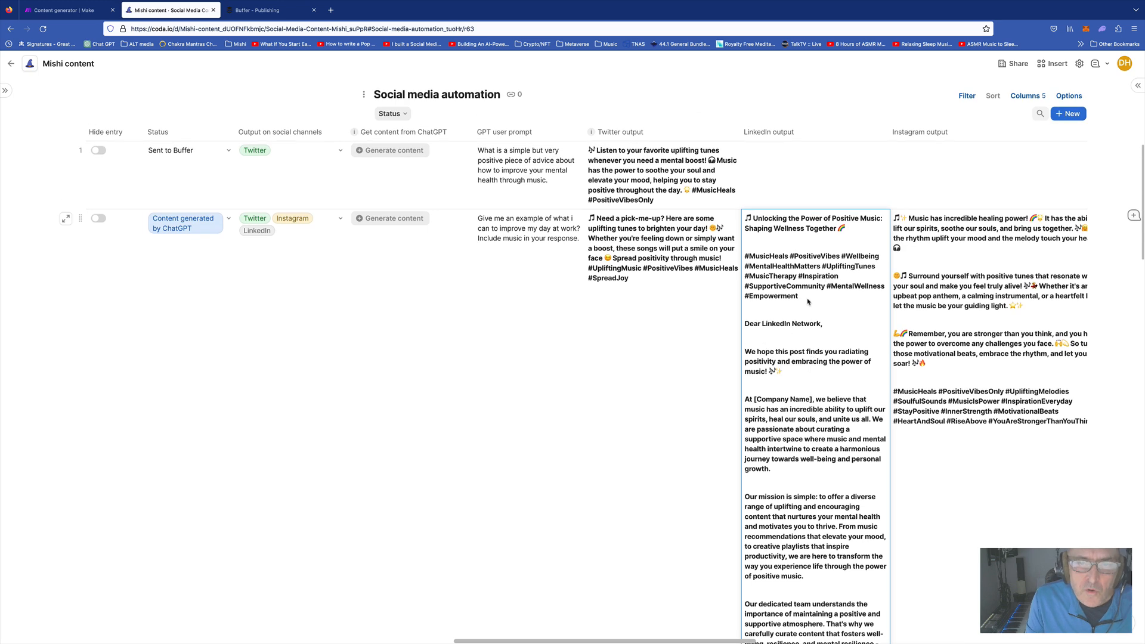
left_click(813, 308)
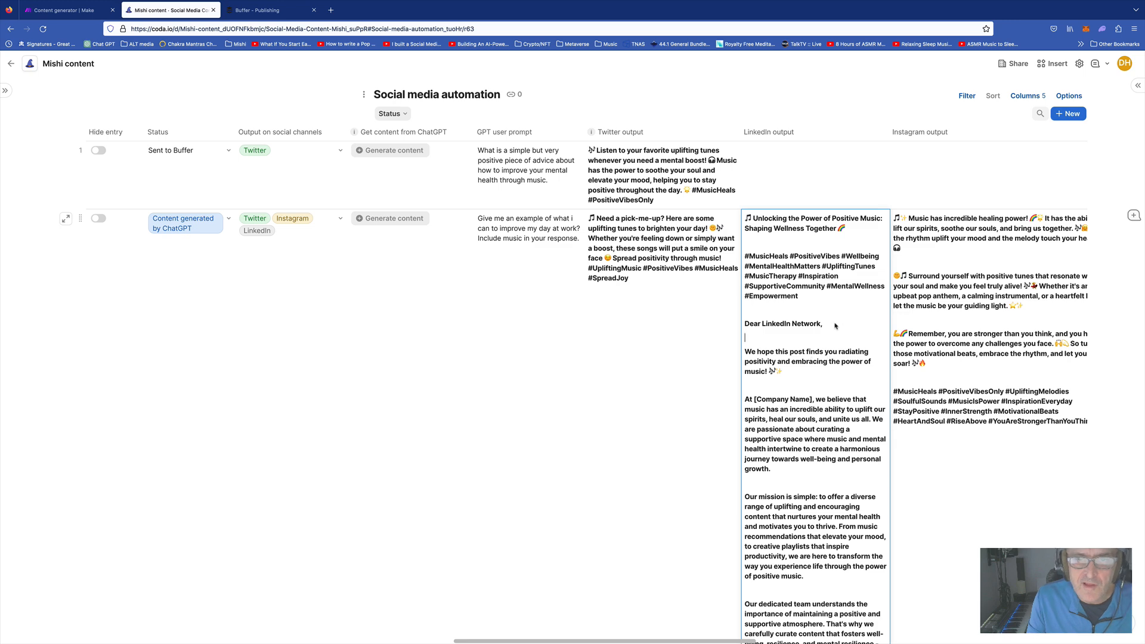
scroll(835, 326, "right", 3)
left_click(587, 341)
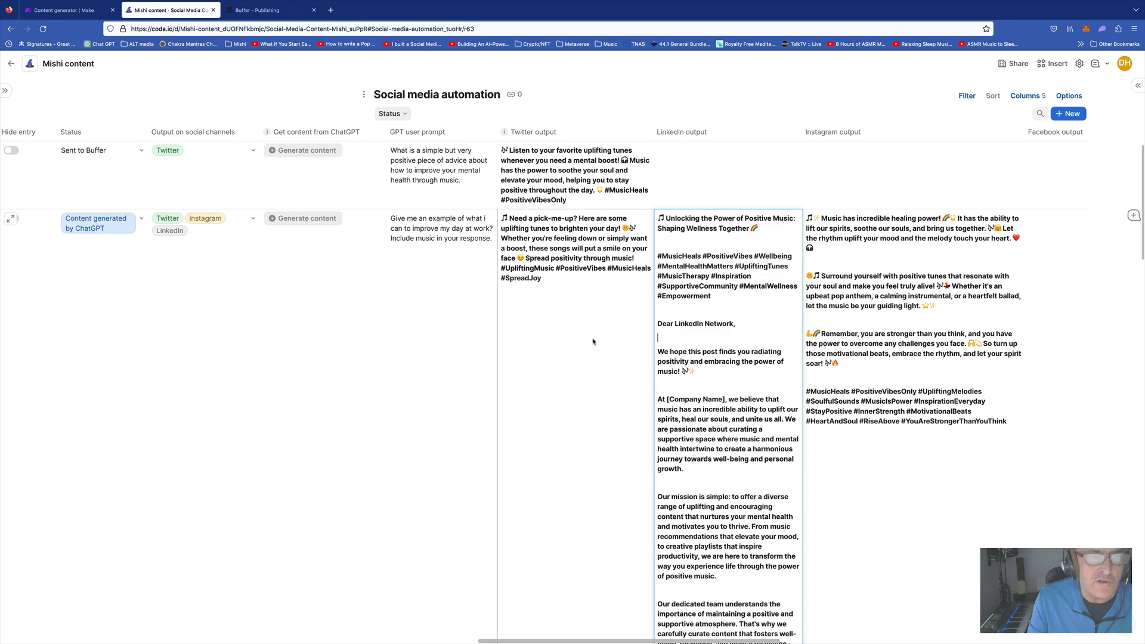
scroll(544, 273, "up", 2)
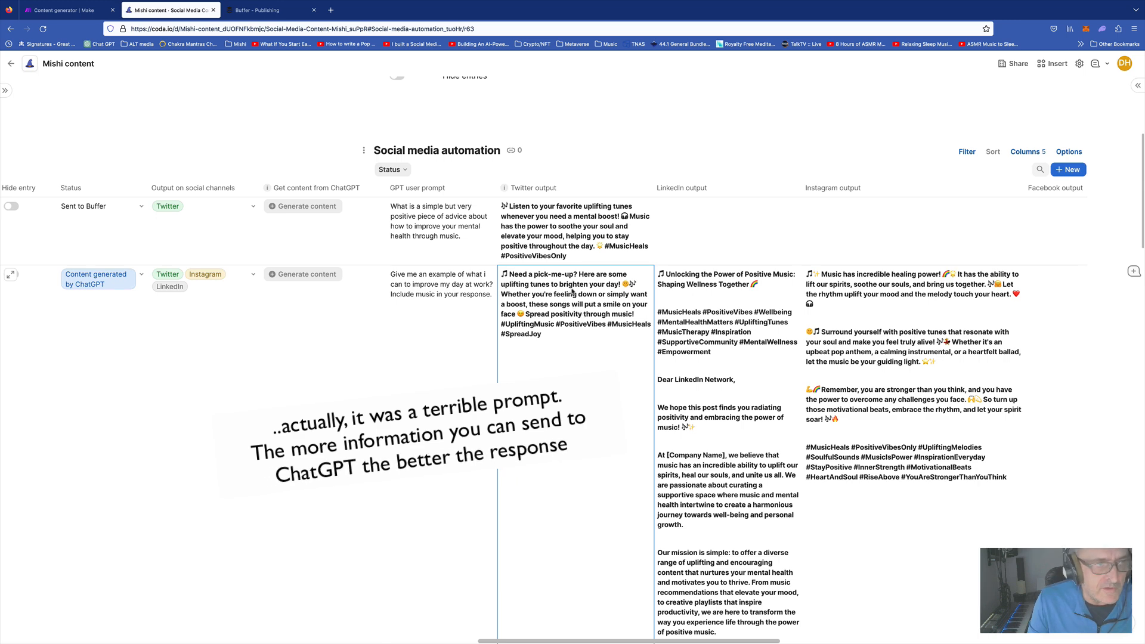
scroll(571, 291, "left", 2)
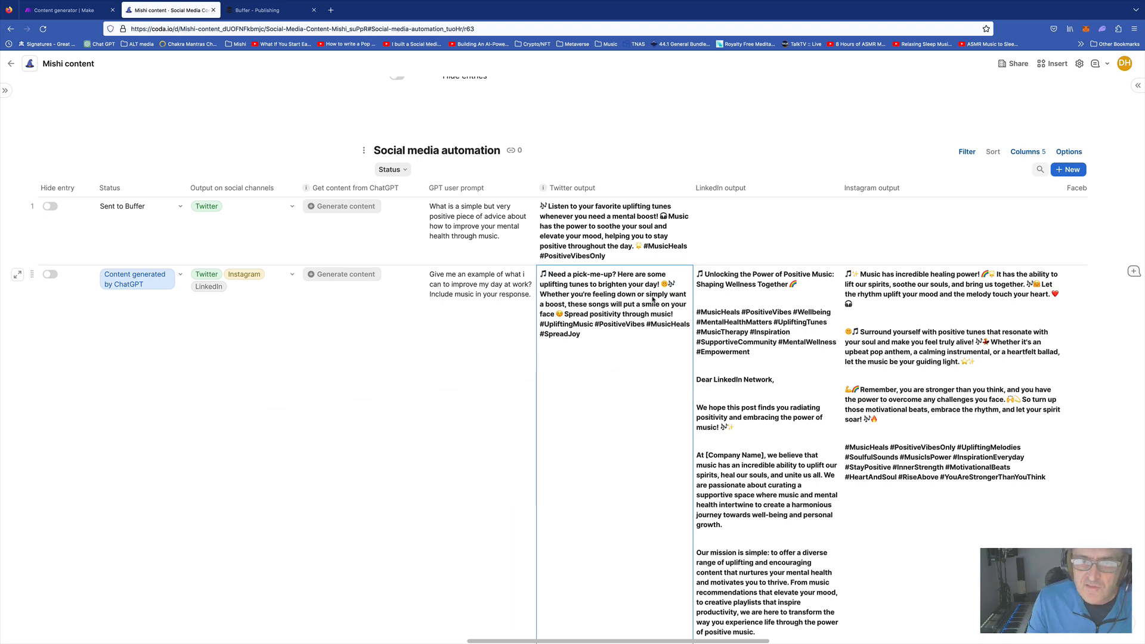
scroll(991, 338, "right", 2)
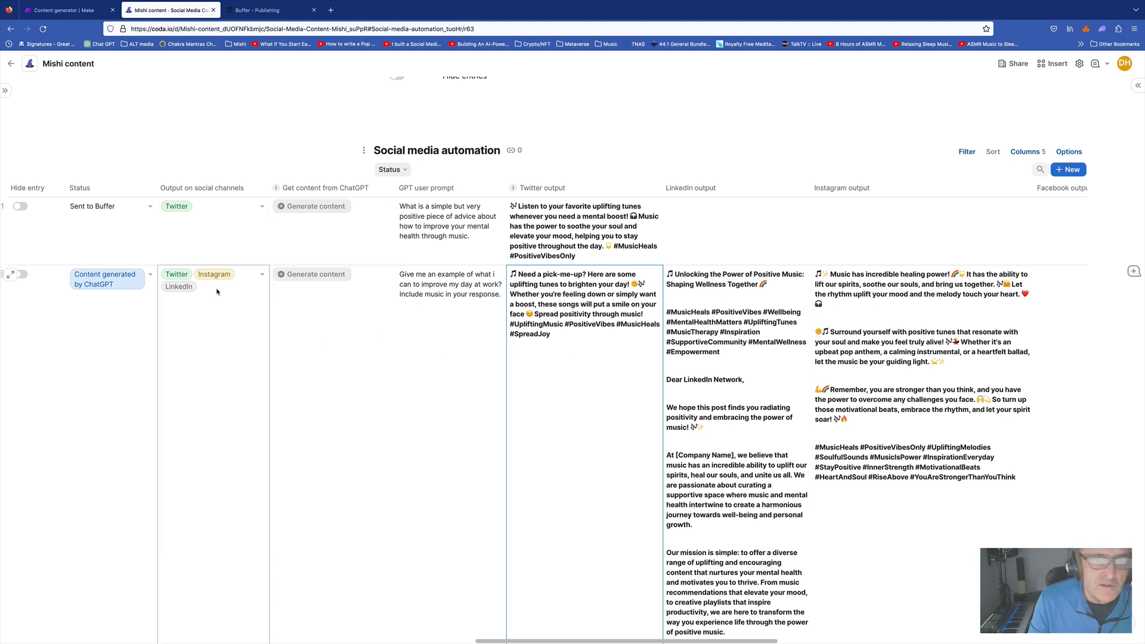
scroll(365, 301, "left", 5)
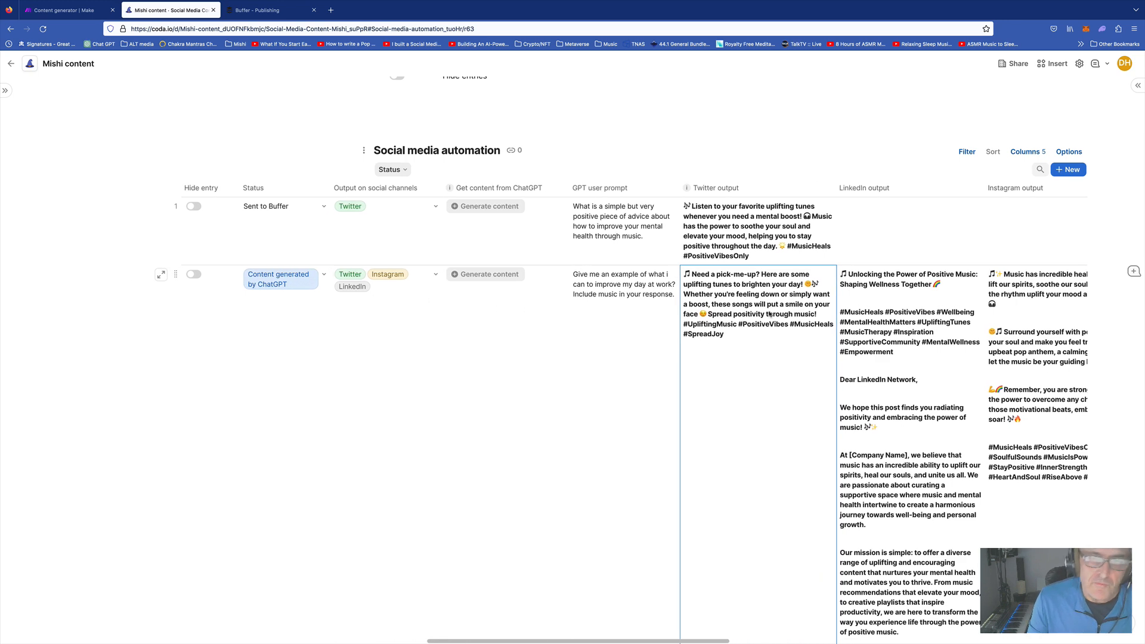
Set row 2's Status to Ready to post and select its Link to image cell
left_click(302, 282)
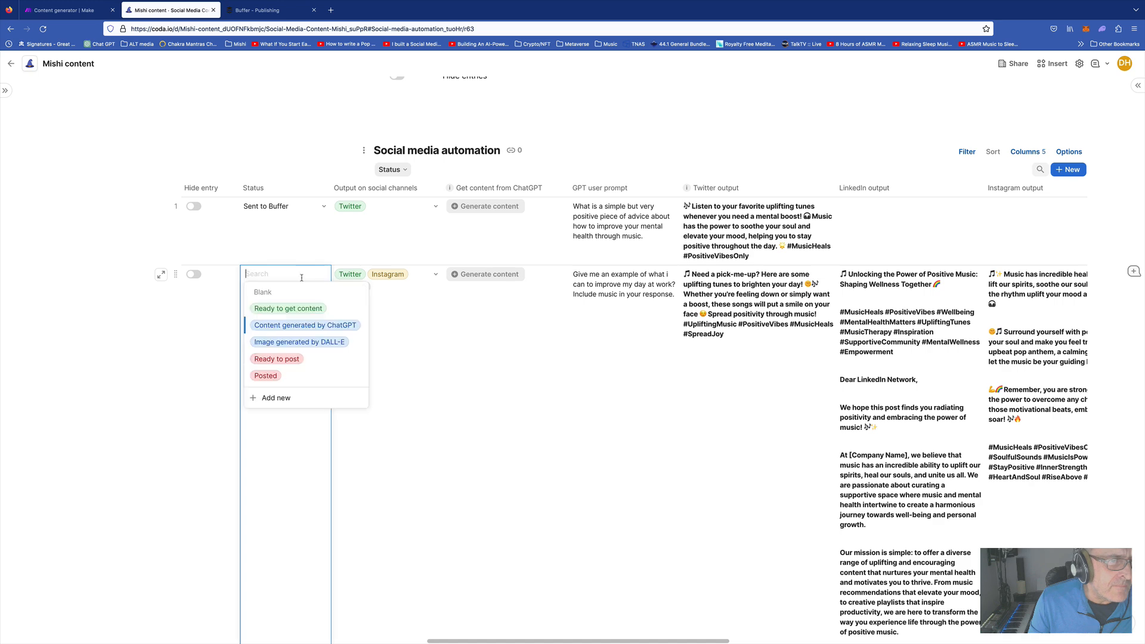
left_click(281, 360)
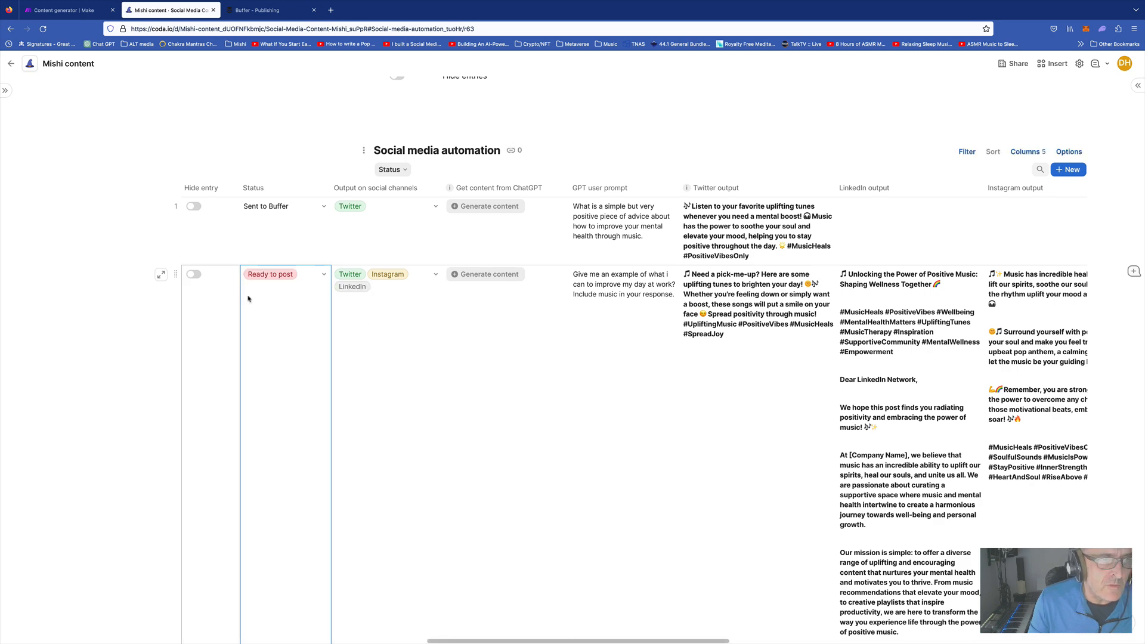
scroll(558, 302, "right", 10)
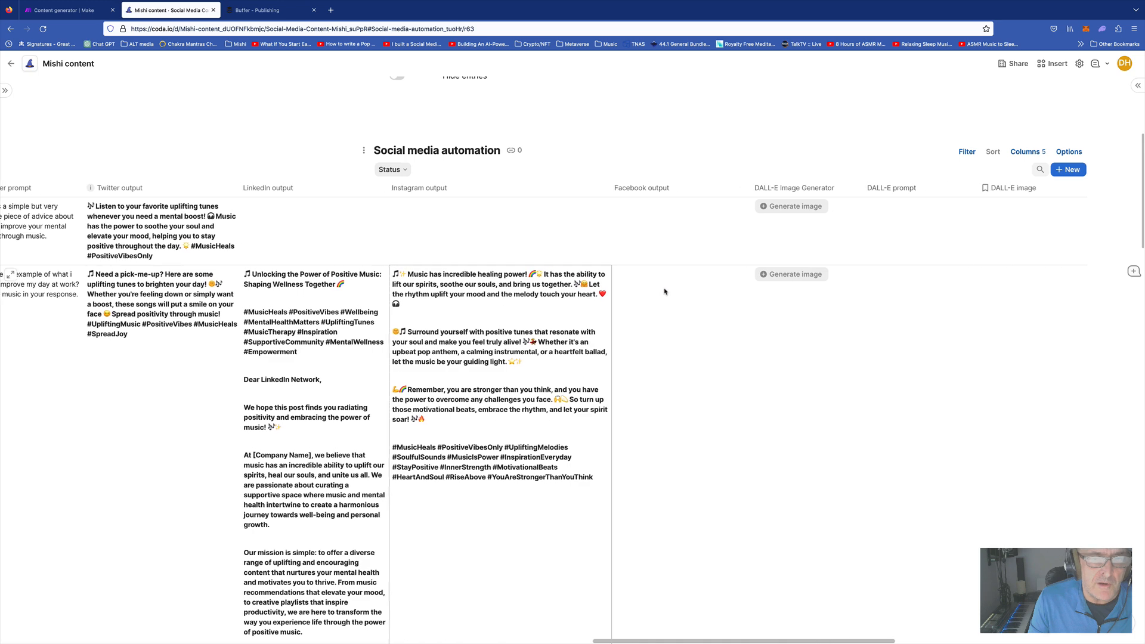
scroll(642, 292, "right", 6)
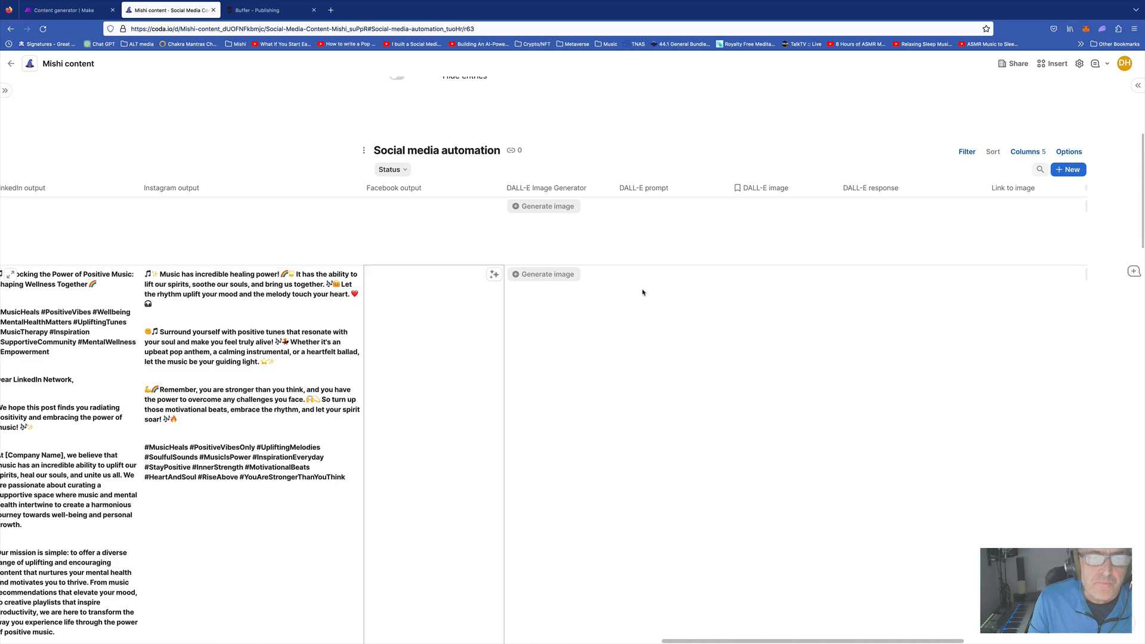
scroll(594, 291, "right", 6)
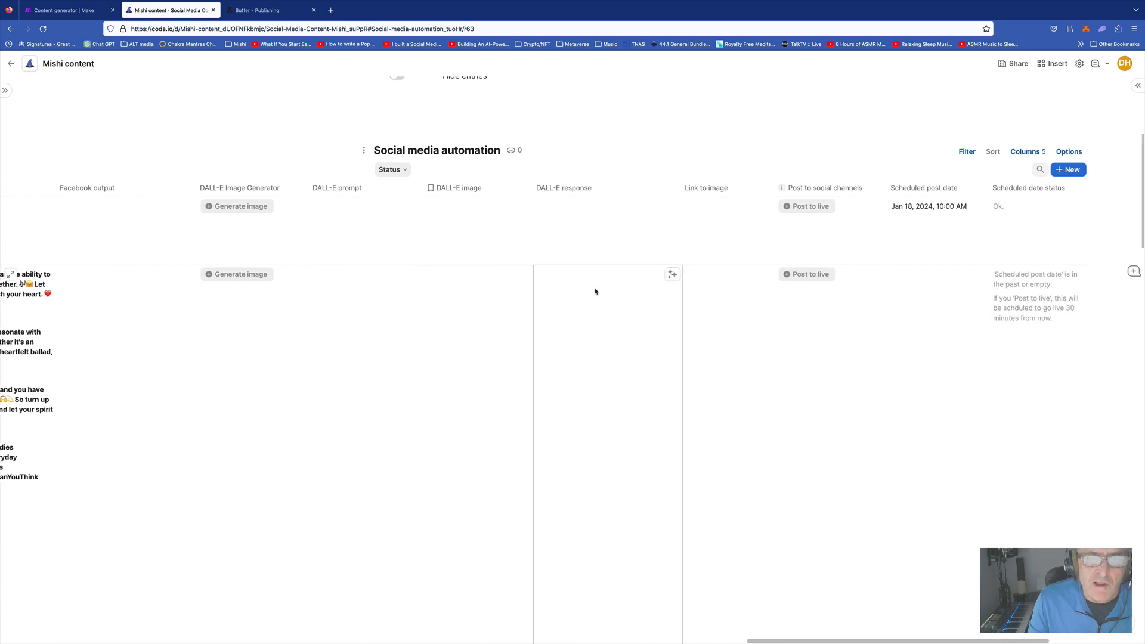
scroll(654, 296, "left", 3)
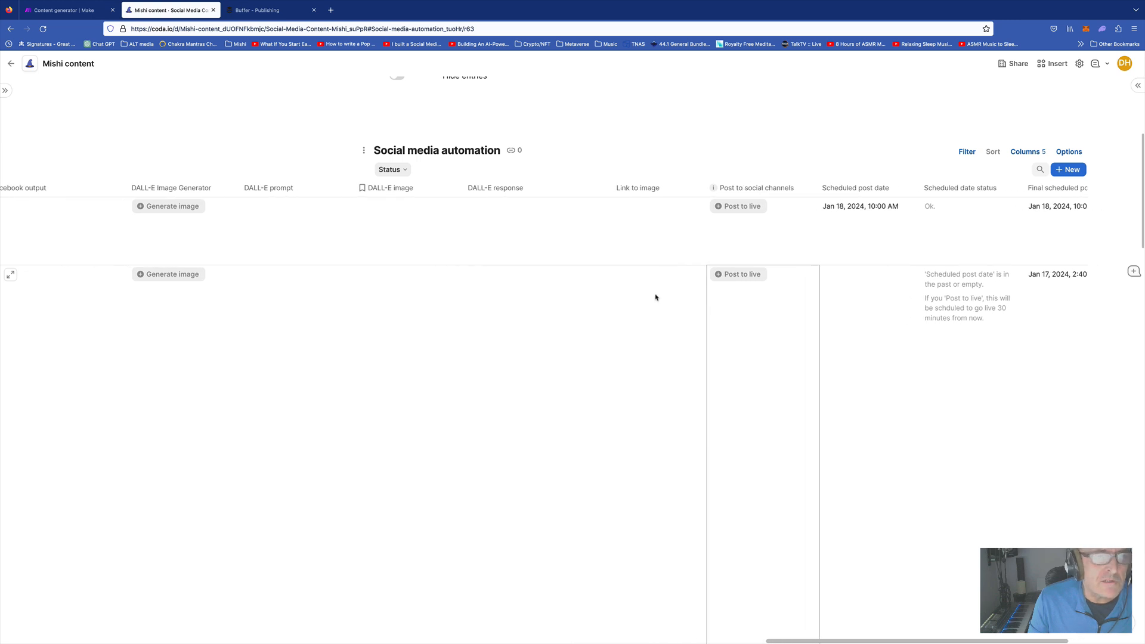
left_click(743, 293)
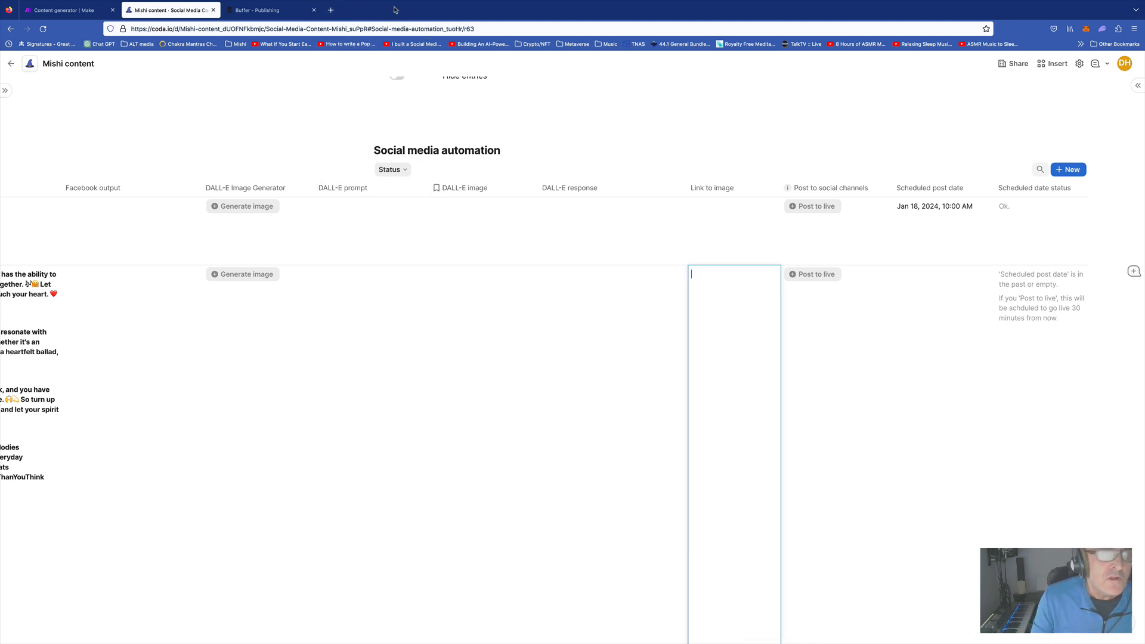
Open unsplash.com in a new tab and search for 'work' photos
left_click(331, 10)
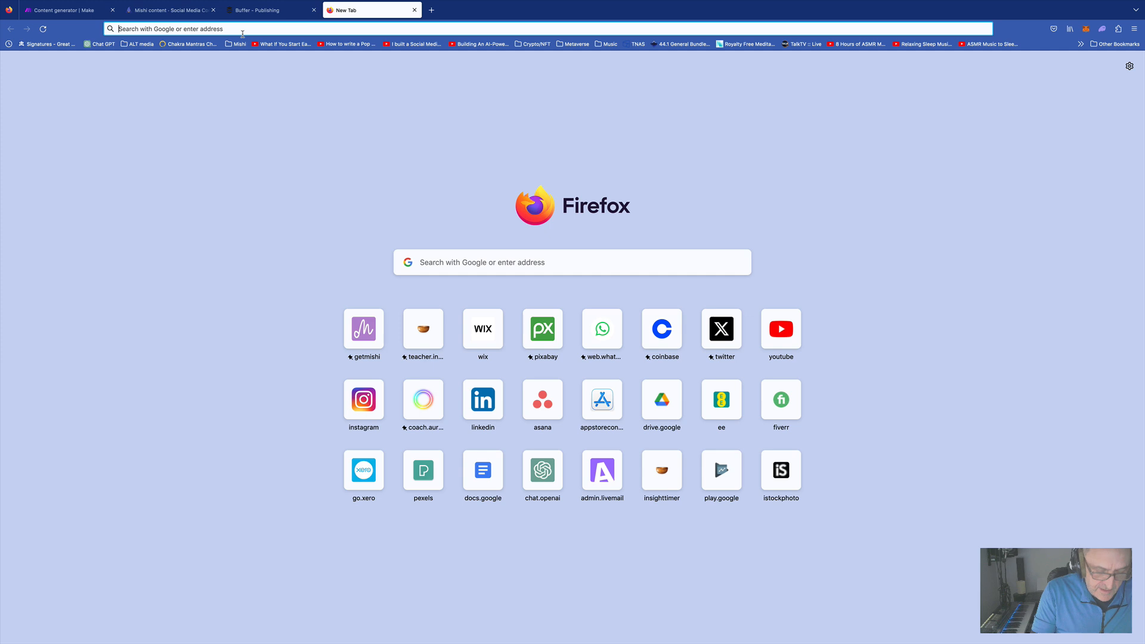
type("uns")
key("Return")
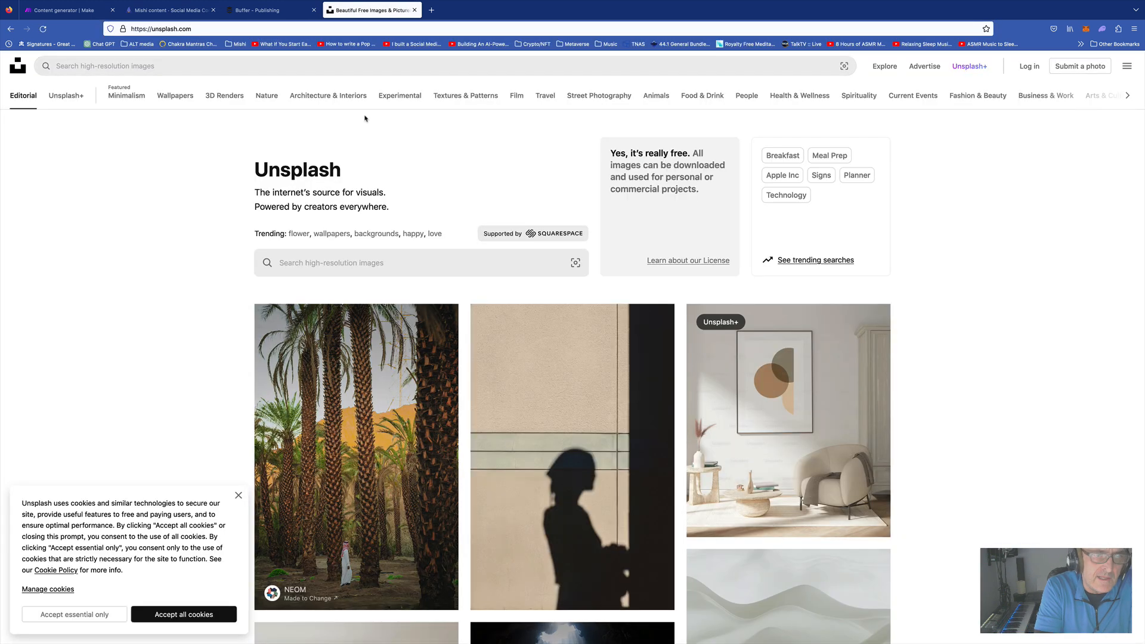
left_click(83, 64)
type("work")
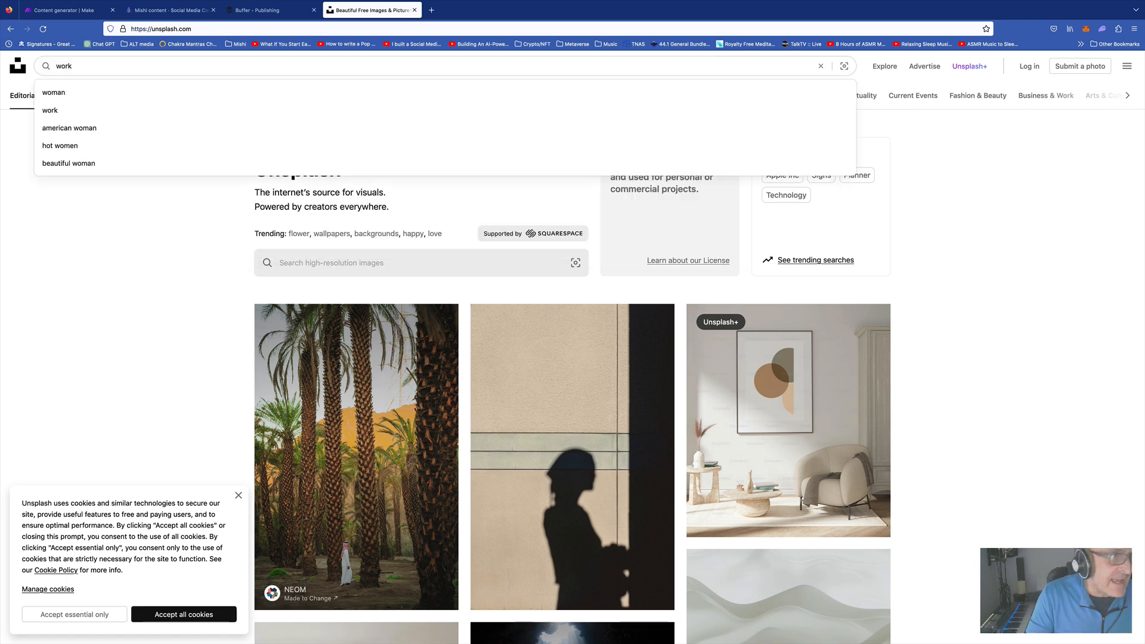
key("Return")
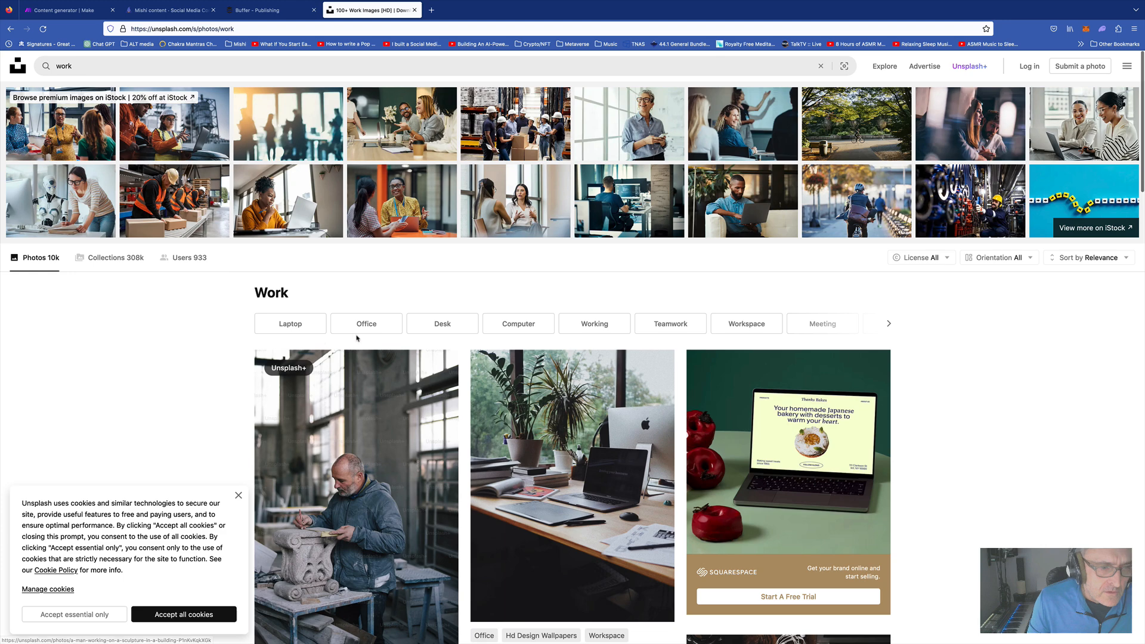
Open the cheerful workteam photo and copy its image link
scroll(488, 336, "down", 5)
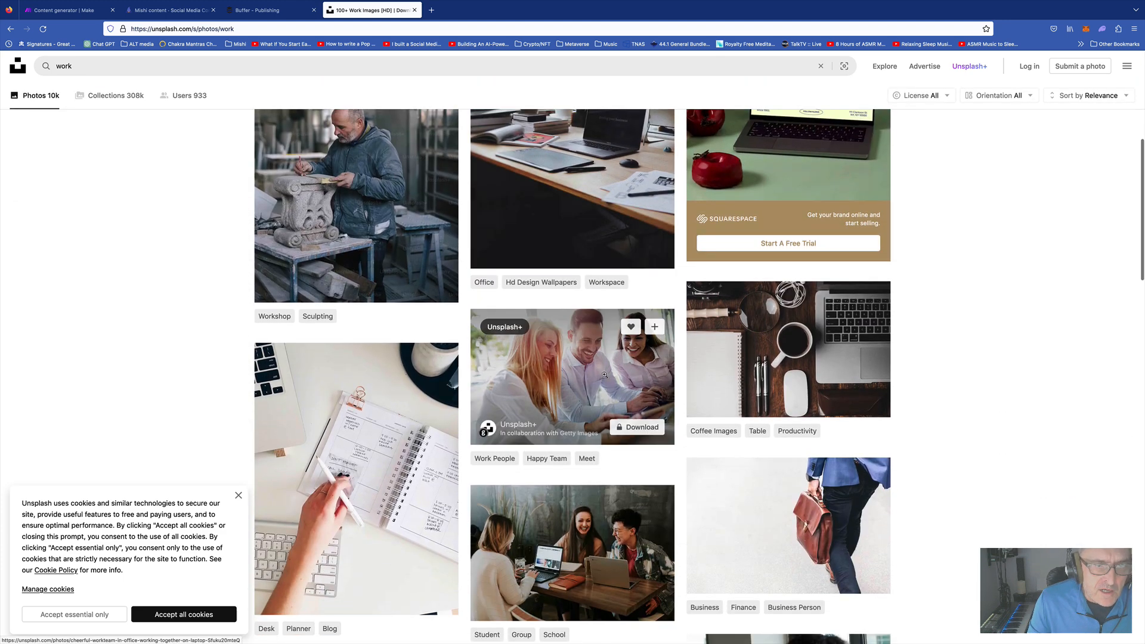
left_click(578, 371)
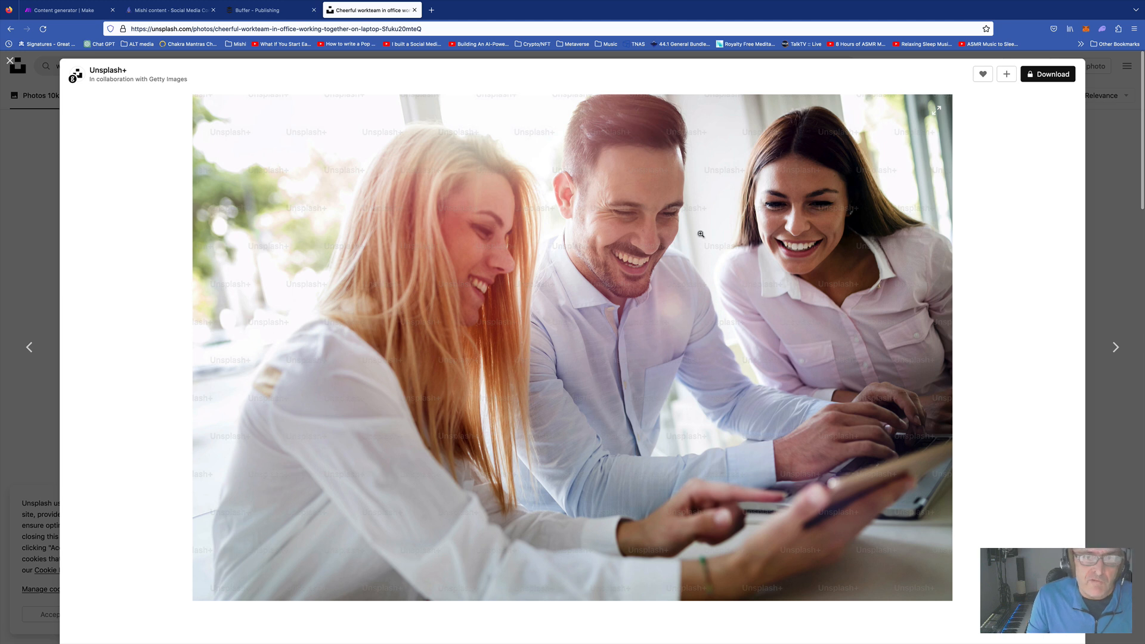
right_click(700, 233)
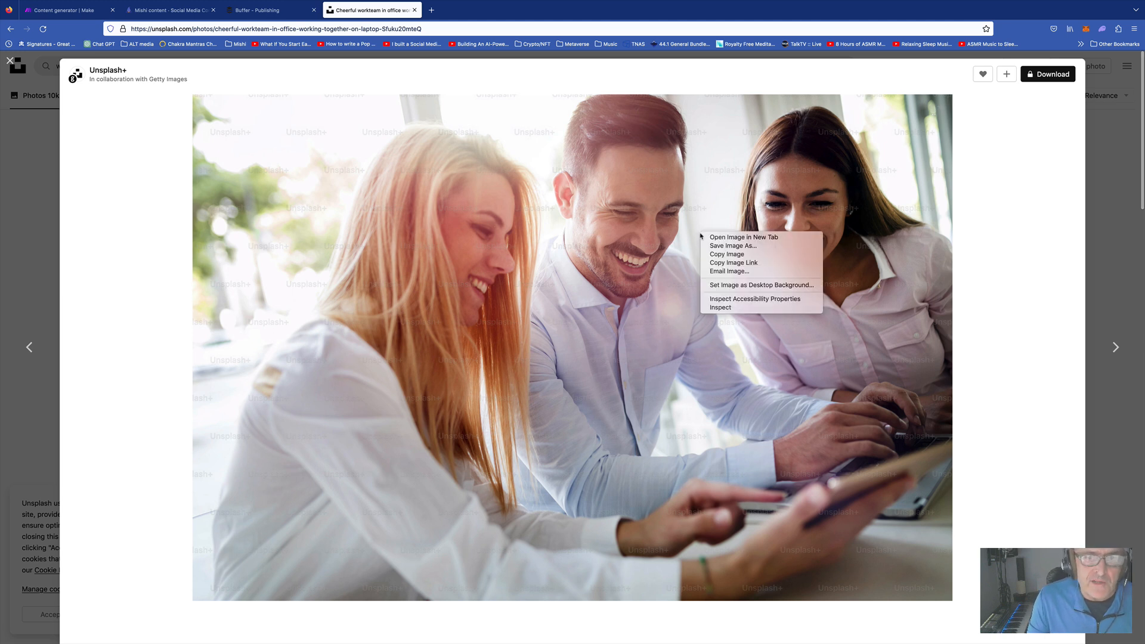
left_click(729, 263)
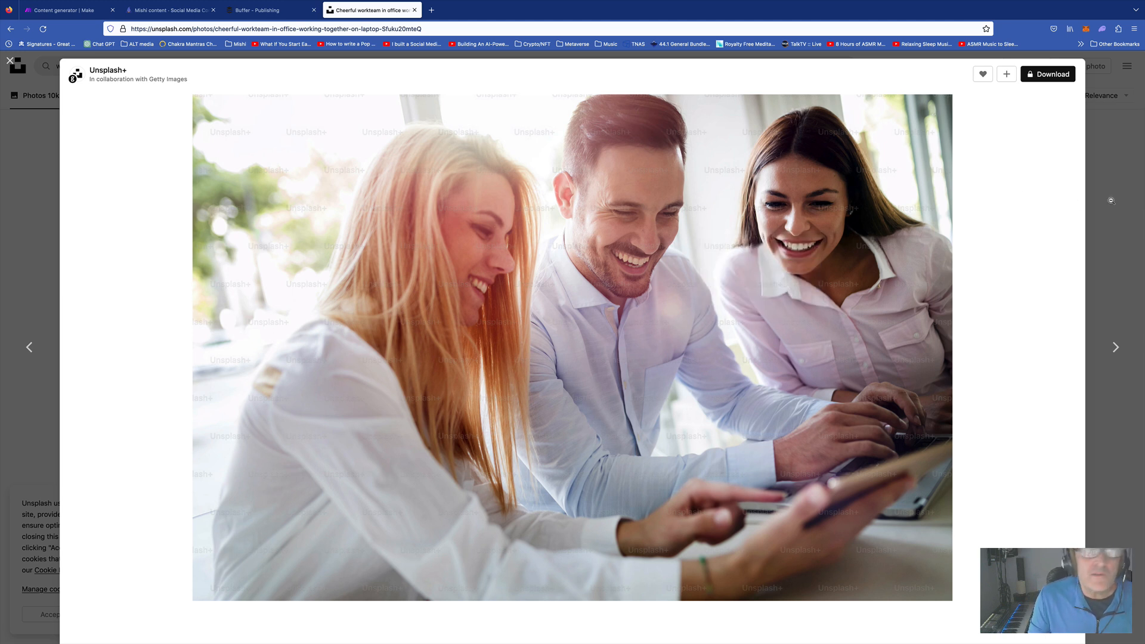
Paste the copied Unsplash workteam image link into row 2's Link to image cell
left_click(414, 10)
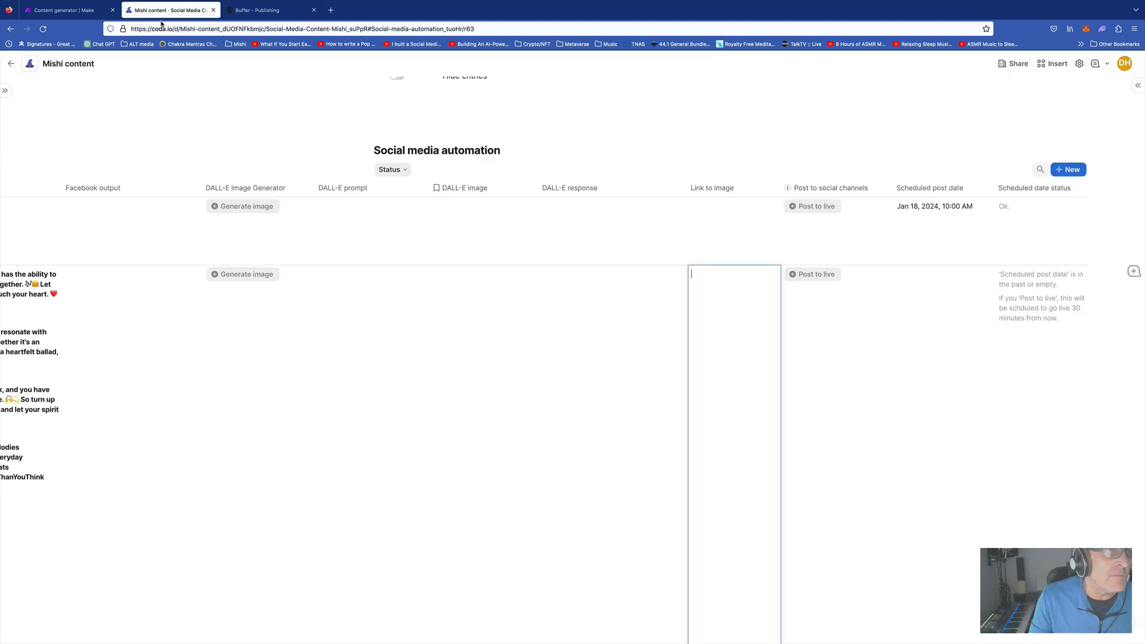
left_click(739, 334)
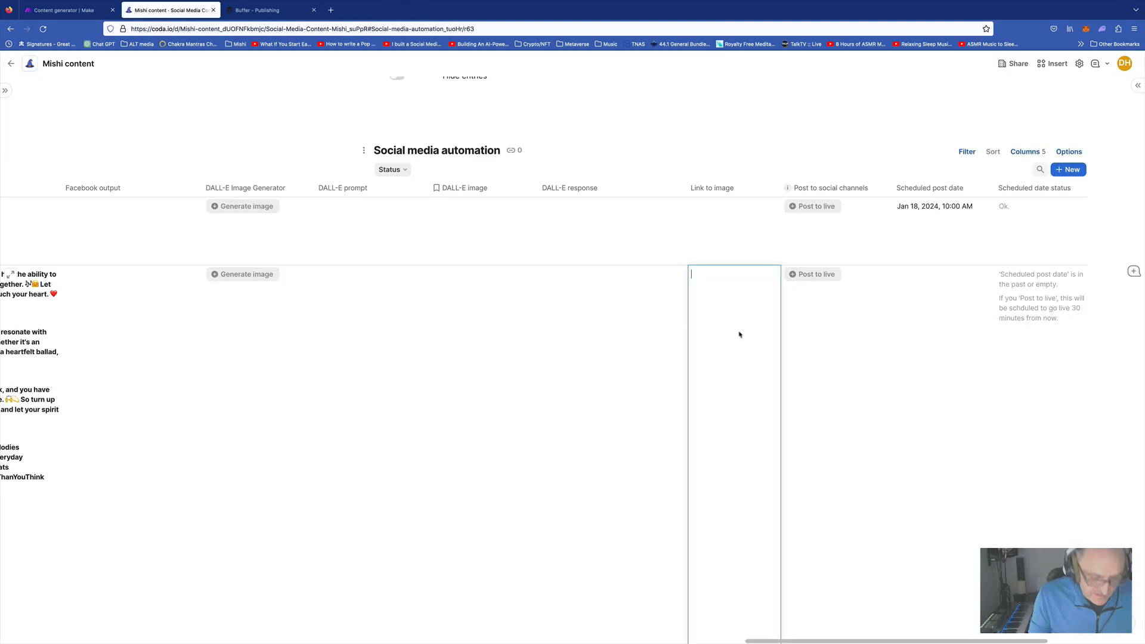
key("ctrl+v")
key("Return")
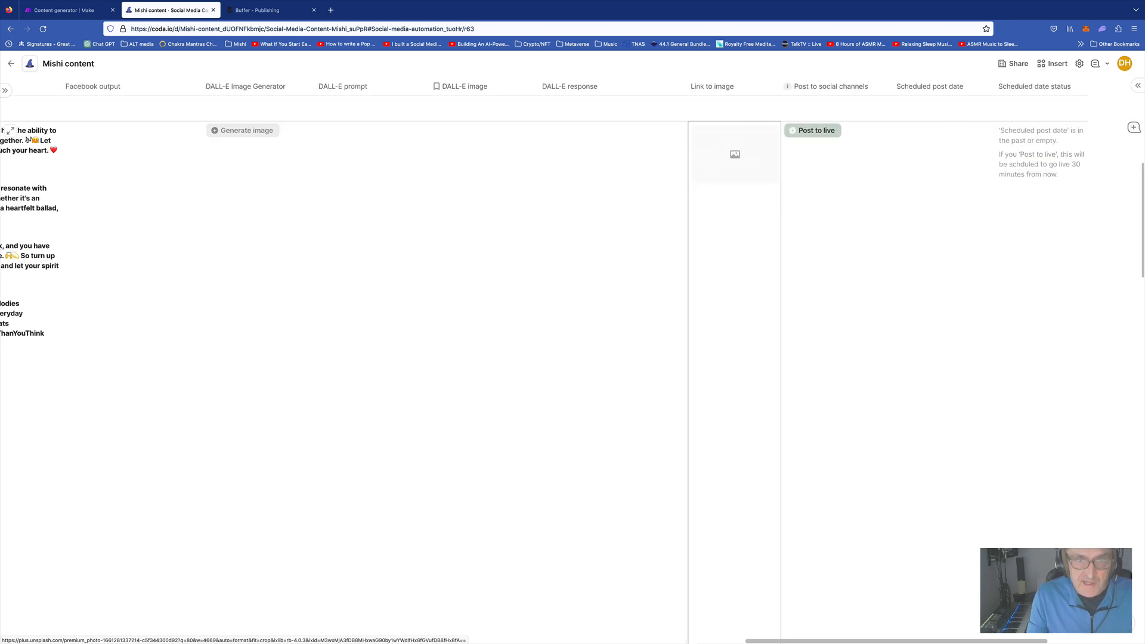
left_click(632, 336)
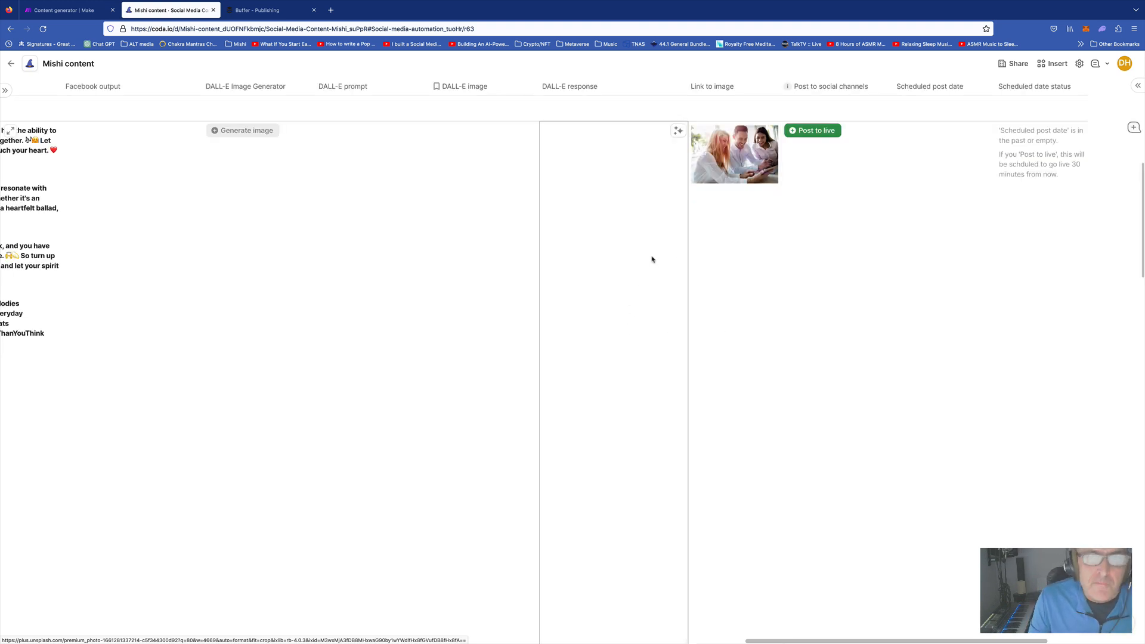
scroll(661, 256, "up", 5)
left_click(731, 286)
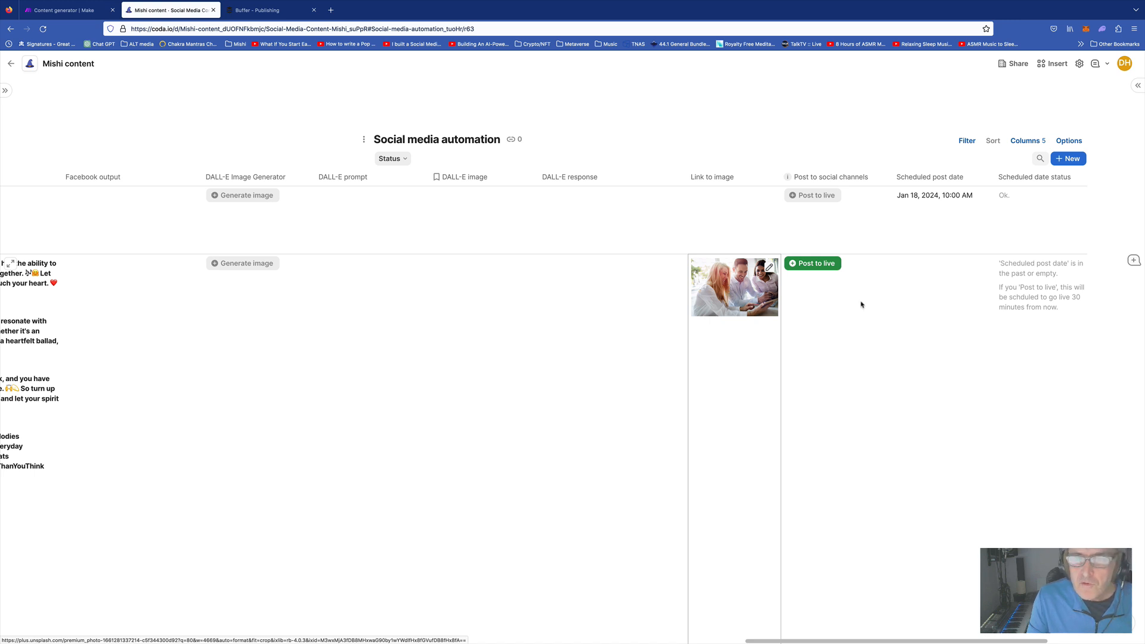
Schedule row 2's post date for January 19, 2024 at 3:00 PM
scroll(790, 297, "right", 5)
left_click(837, 285)
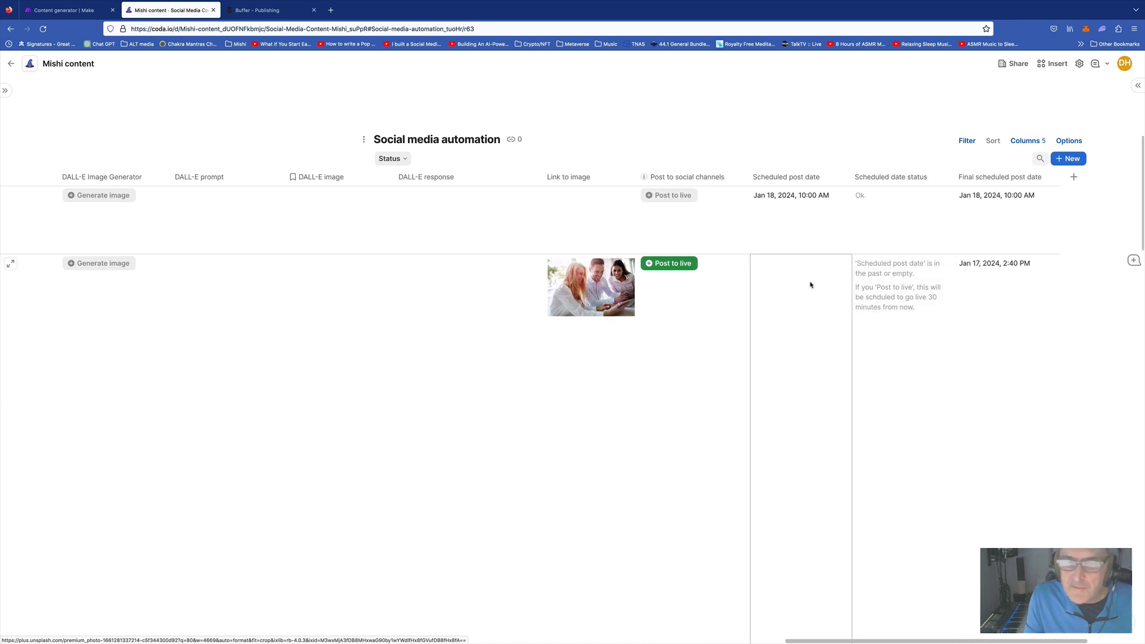
left_click(811, 284)
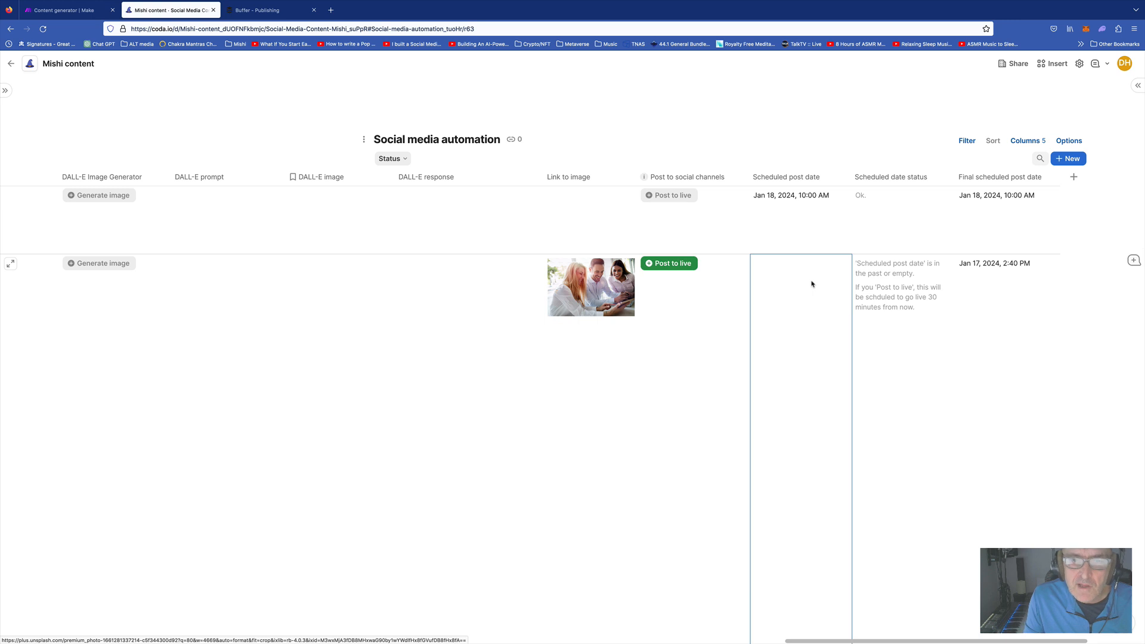
left_click(812, 284)
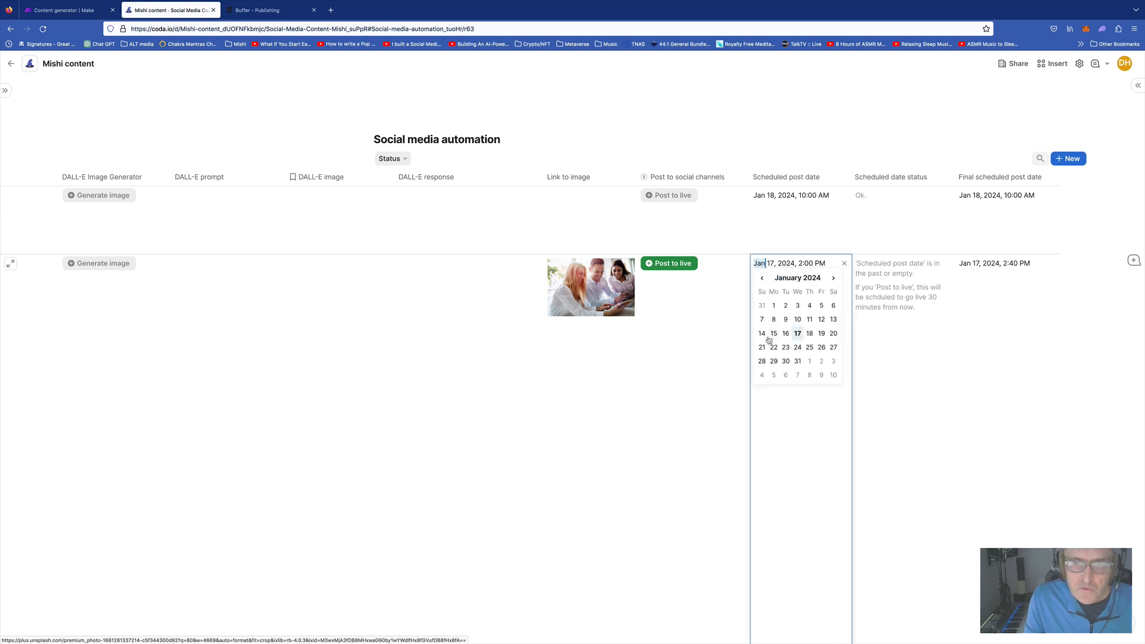
left_click(821, 333)
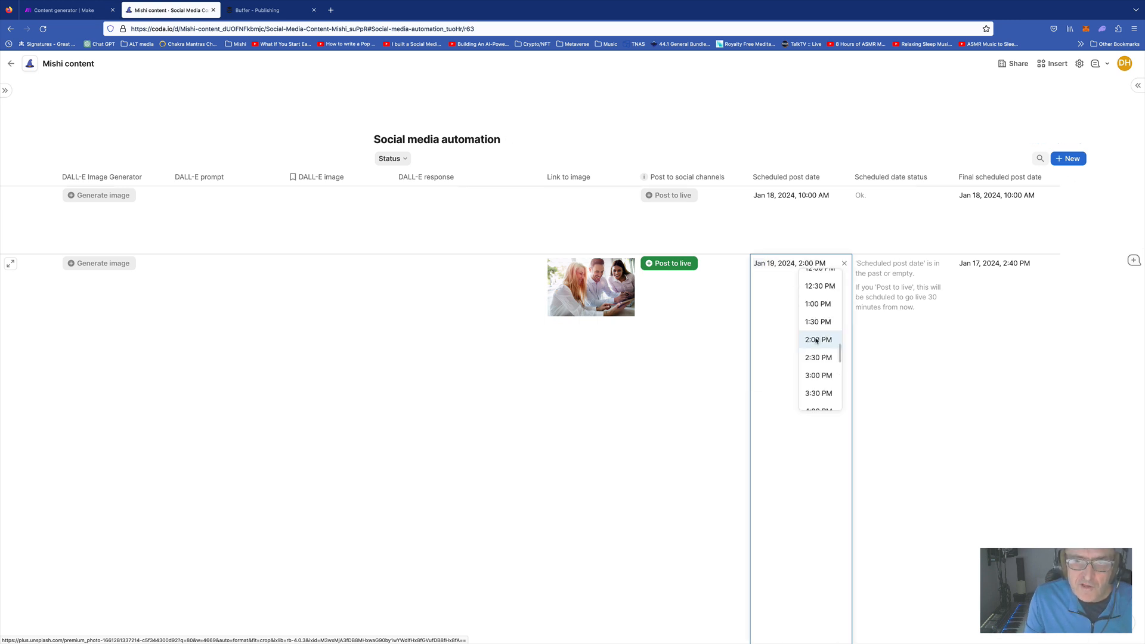
left_click(818, 377)
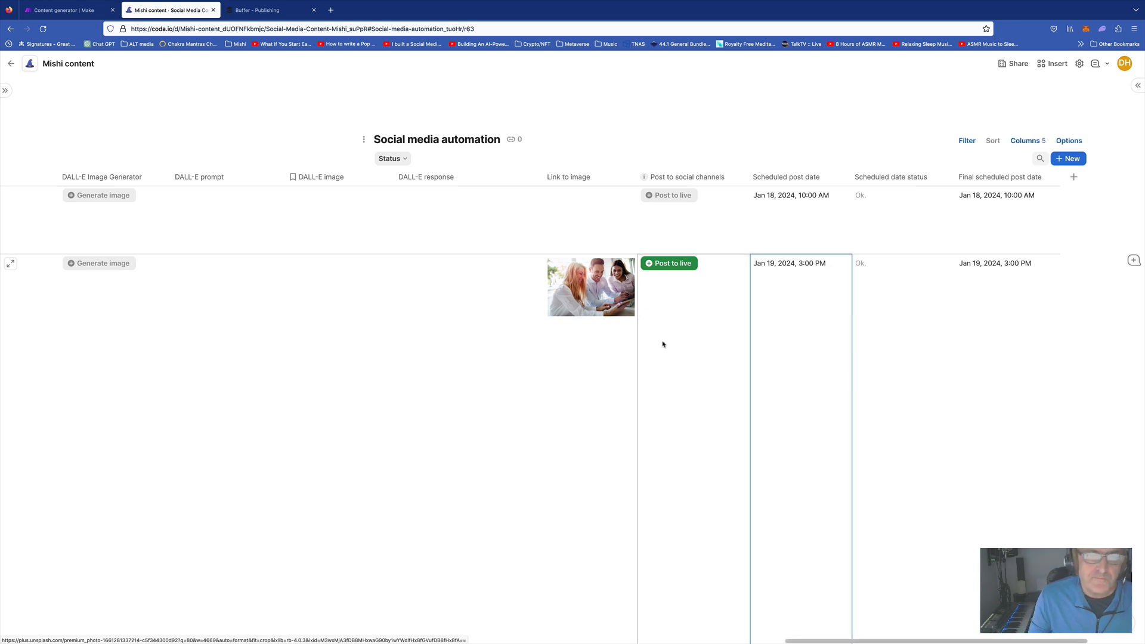
Send row 2 live with Post to live and dismiss the Make webhook 'Accepted' tab
left_click(672, 264)
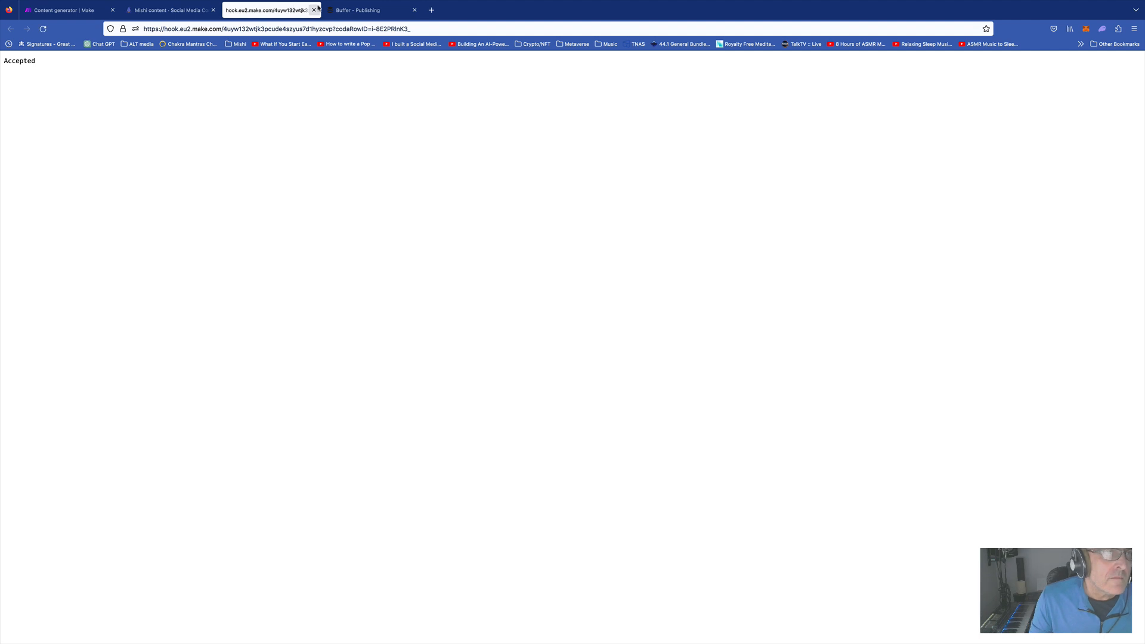
left_click(313, 10)
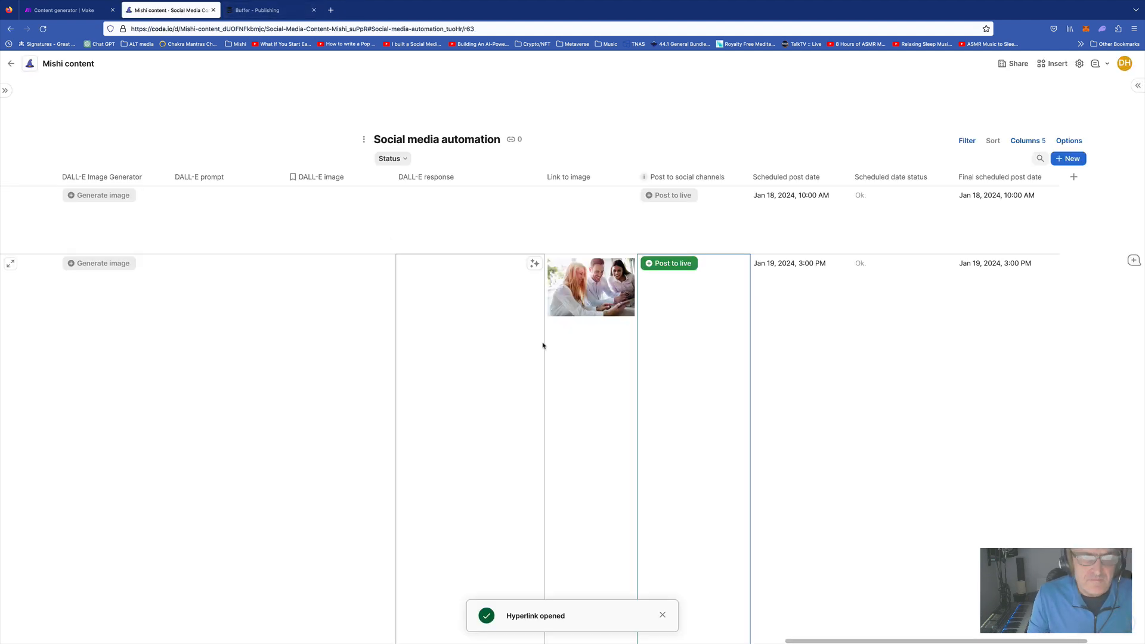
scroll(545, 347, "left", 10)
scroll(550, 350, "left", 10)
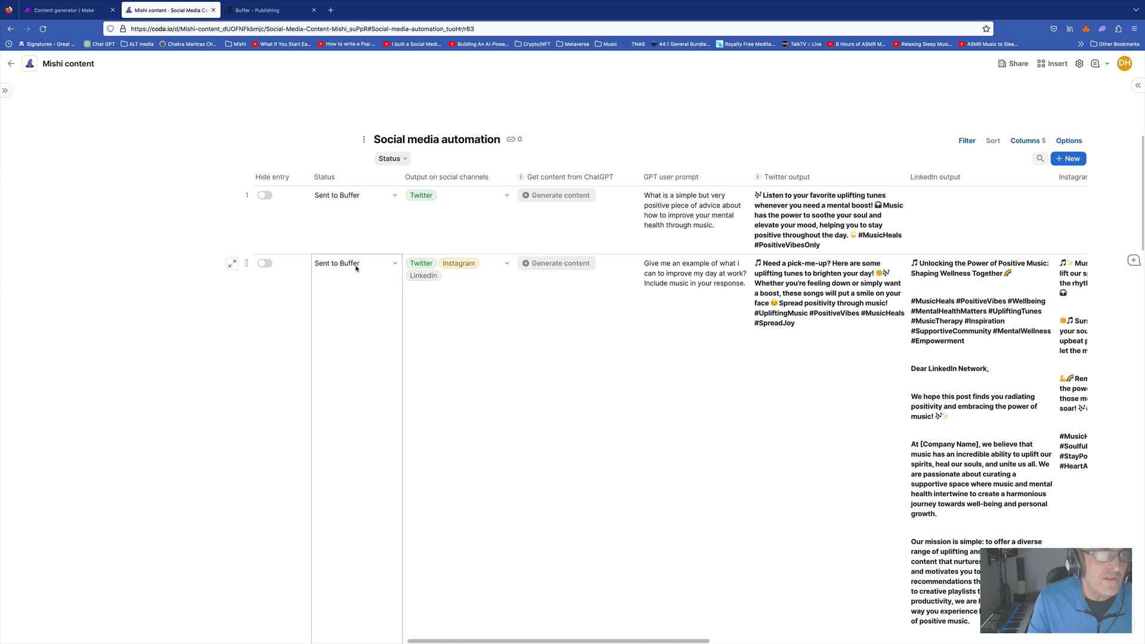
Reload Buffer and review the scheduled Twitter post, discarding the editor without changes
left_click(267, 13)
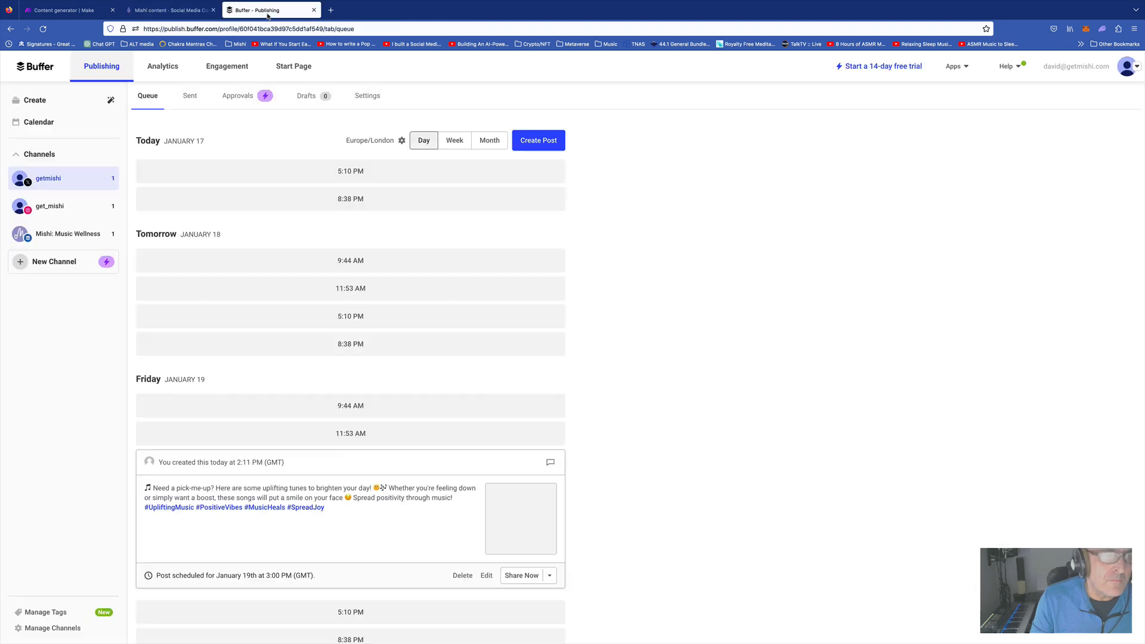
key("super+r")
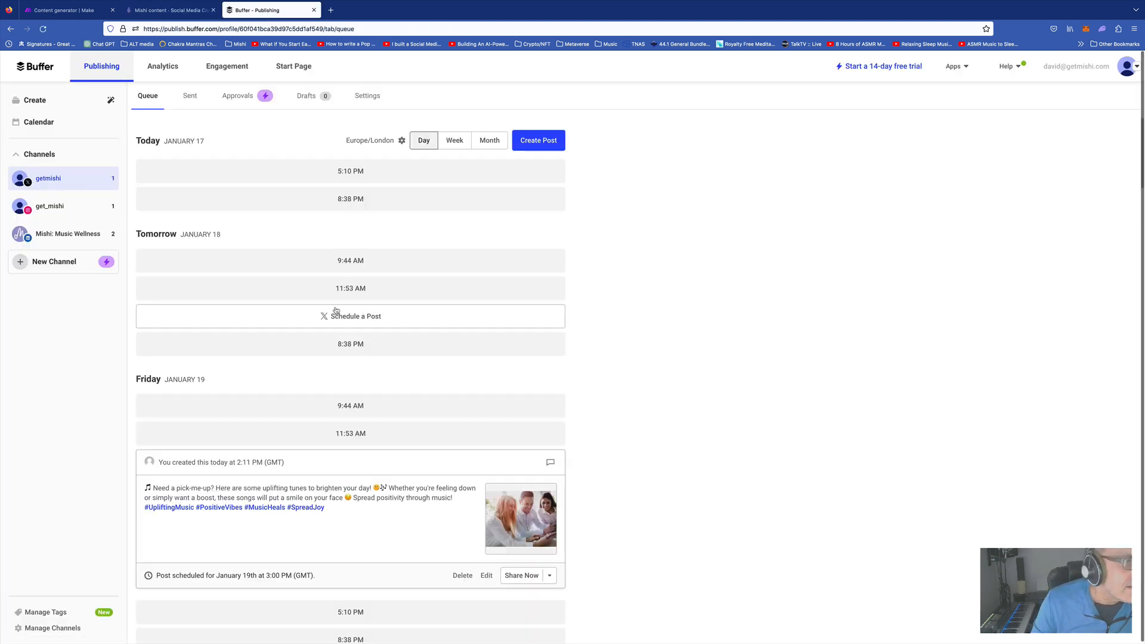
scroll(389, 399, "down", 3)
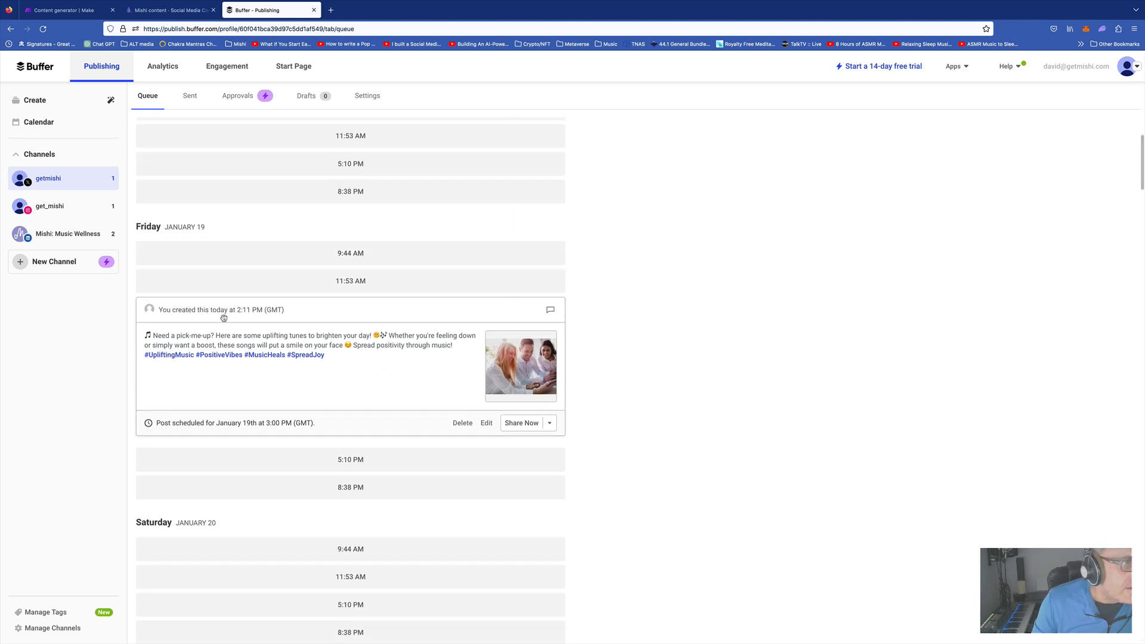
left_click(485, 424)
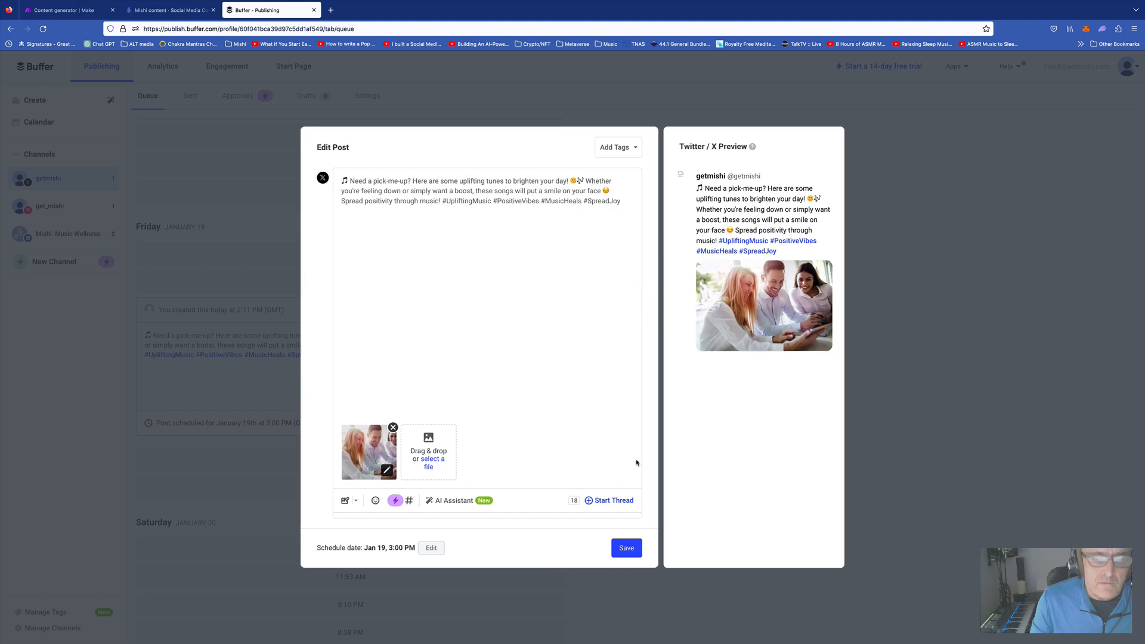
left_click(116, 359)
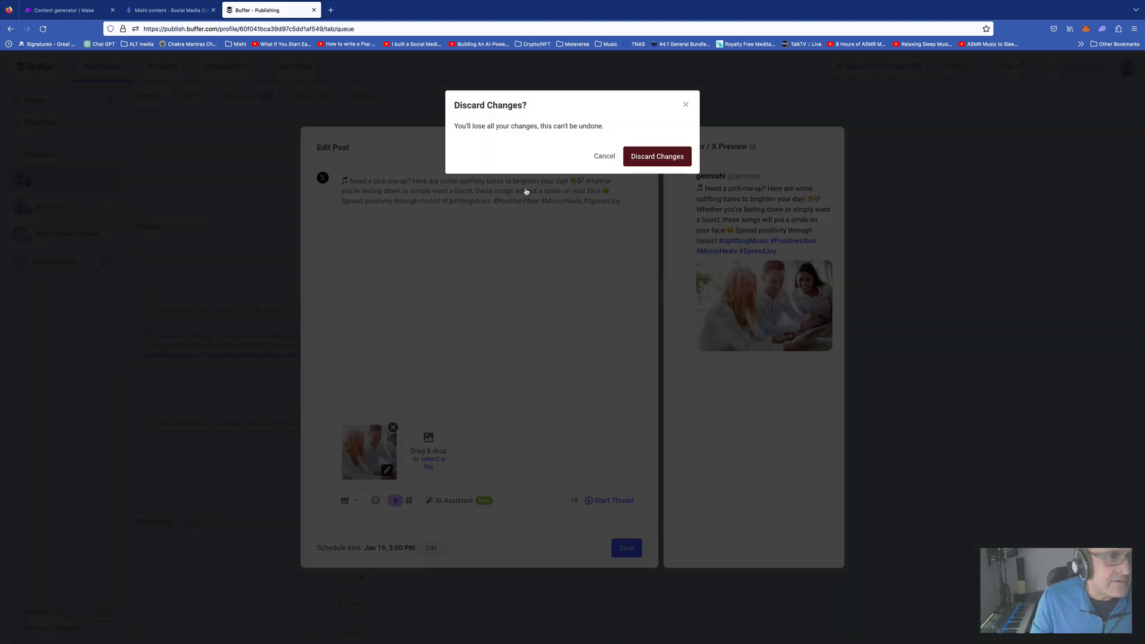
left_click(657, 156)
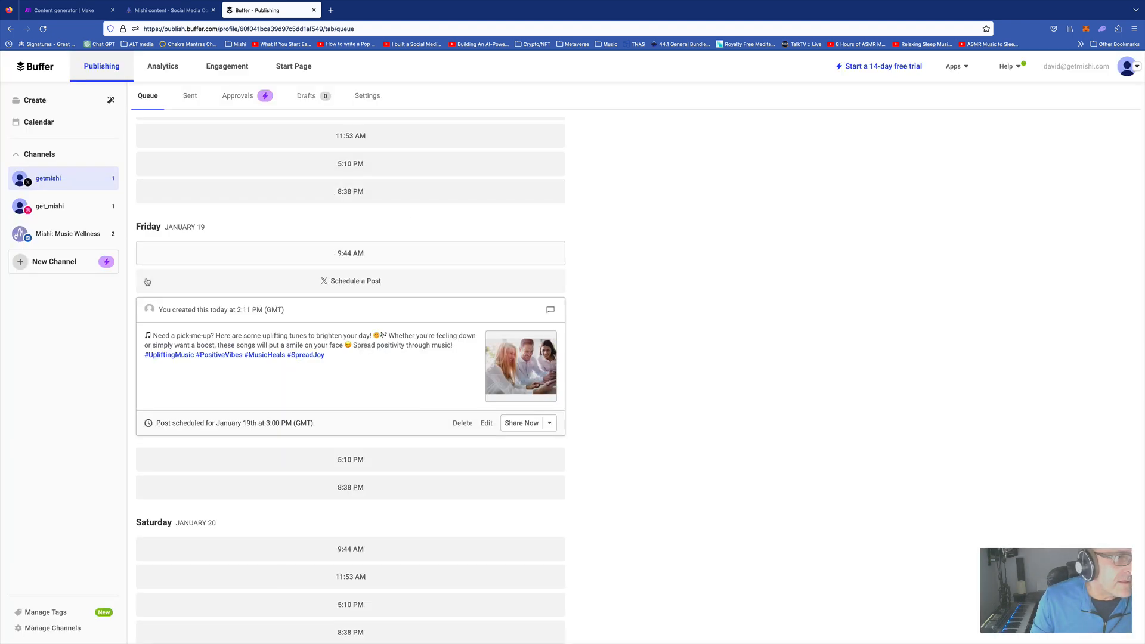
Review the Instagram channel's scheduled post and discard the editor without saving
left_click(57, 207)
scroll(320, 288, "down", 4)
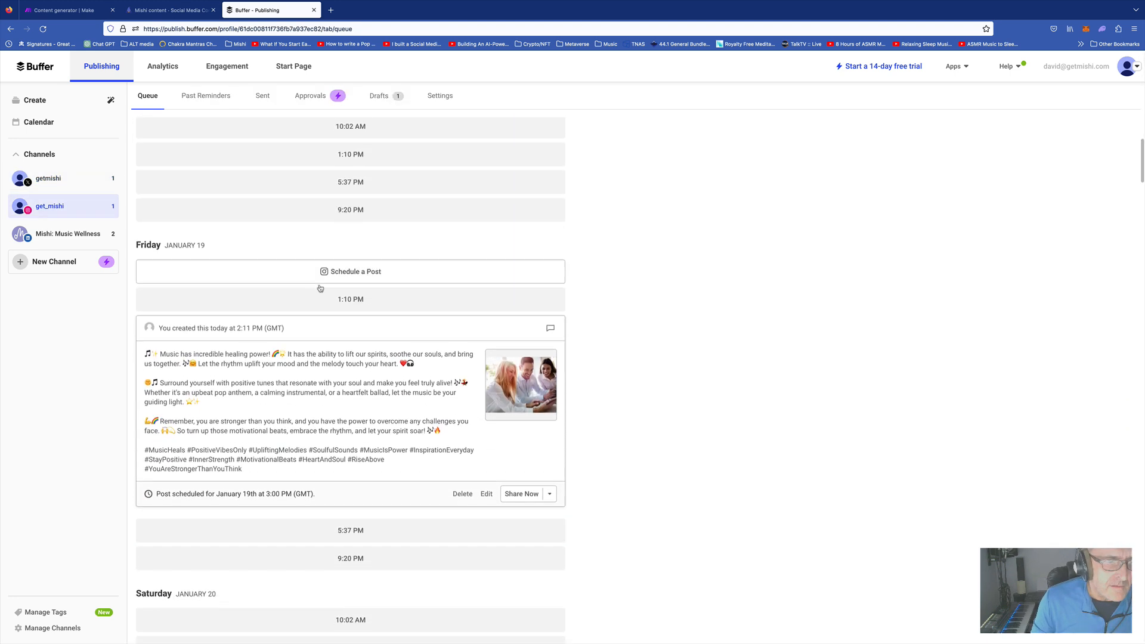
scroll(320, 289, "down", 1)
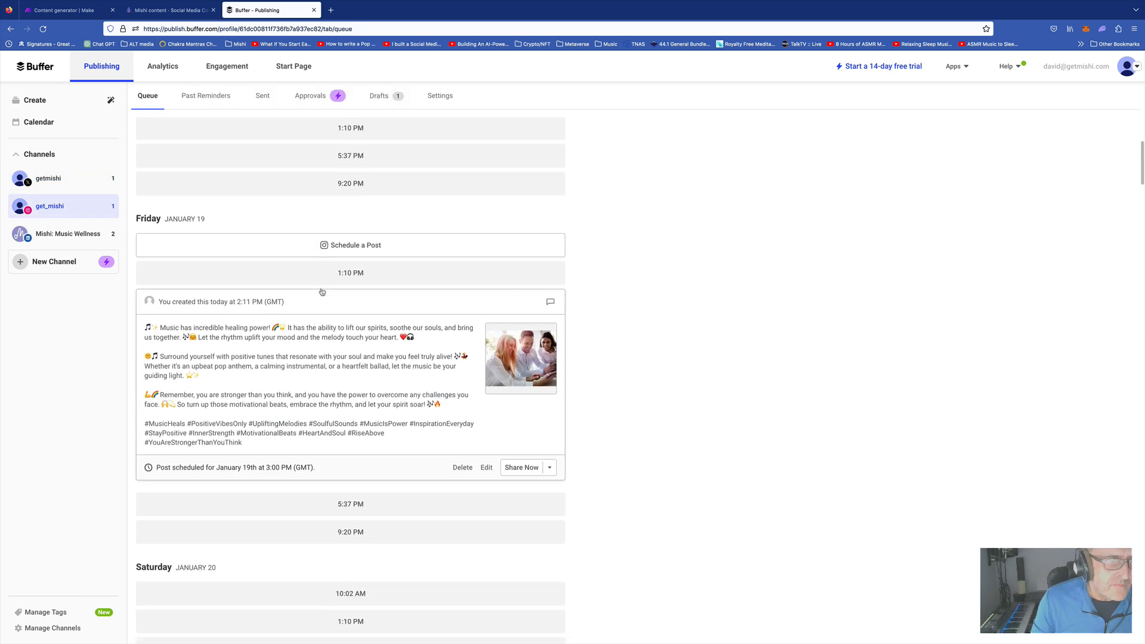
left_click(487, 469)
left_click(50, 298)
left_click(673, 158)
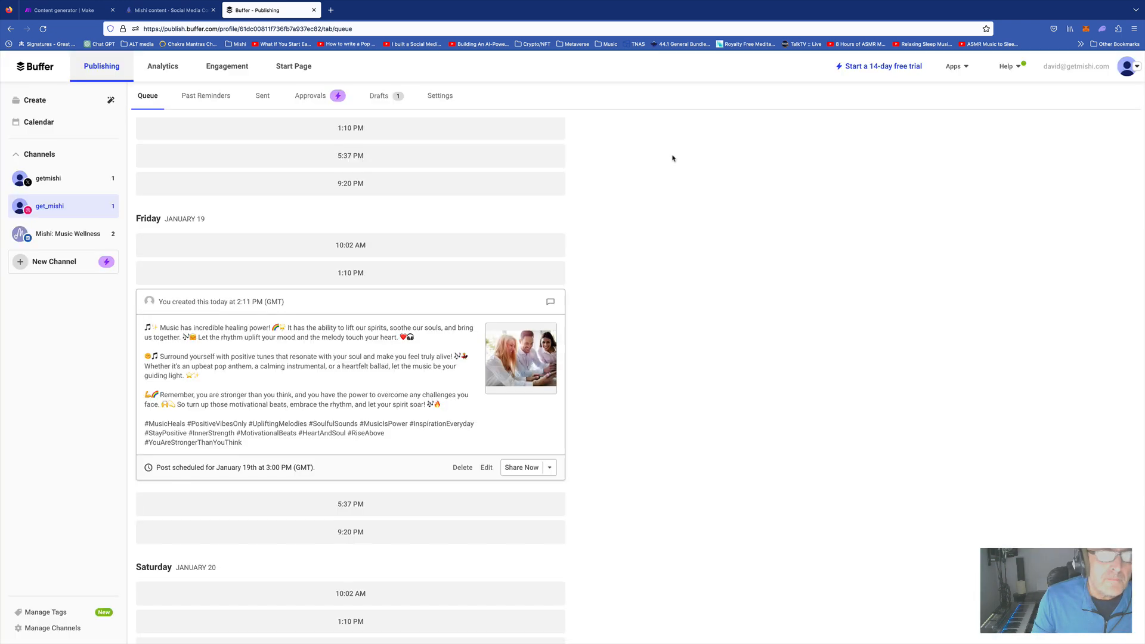
Show the LinkedIn channel's queue and scroll down to the January 19 post
left_click(58, 233)
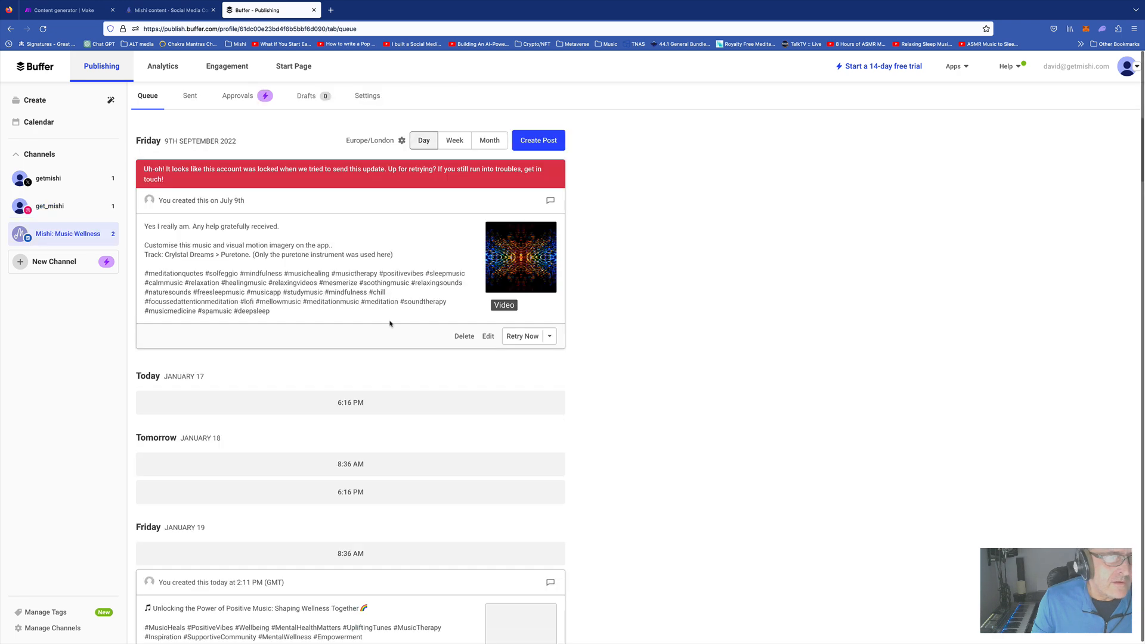
scroll(396, 325, "down", 6)
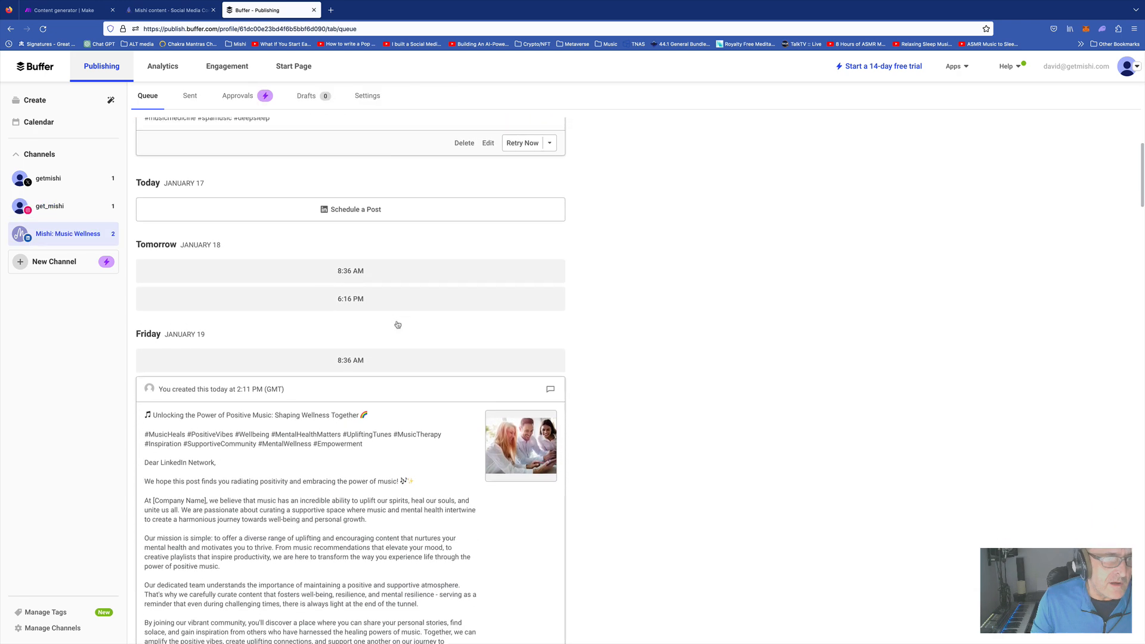
scroll(398, 324, "down", 1)
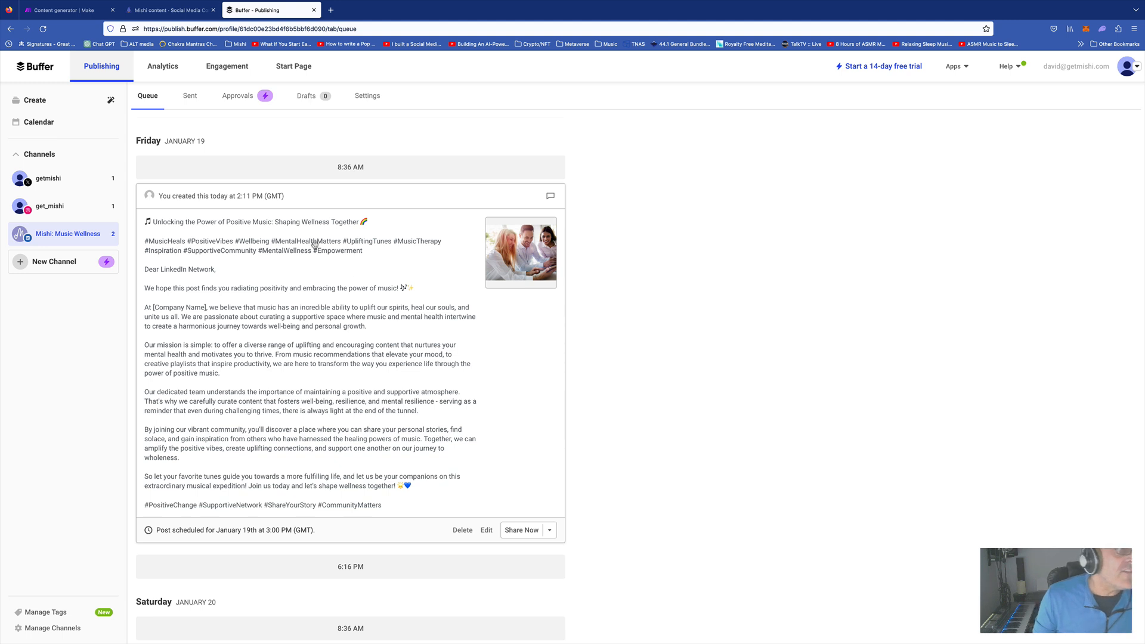
Set row 2's Status to Posted and review its social channel choices
left_click(167, 10)
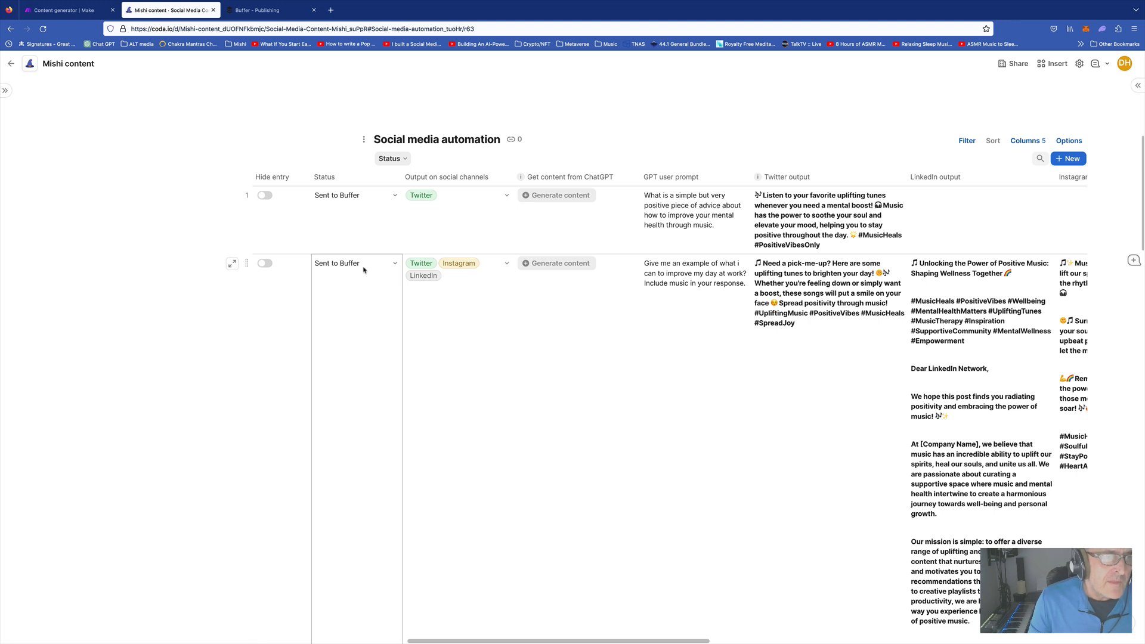
scroll(363, 270, "up", 3)
left_click(358, 369)
left_click(396, 368)
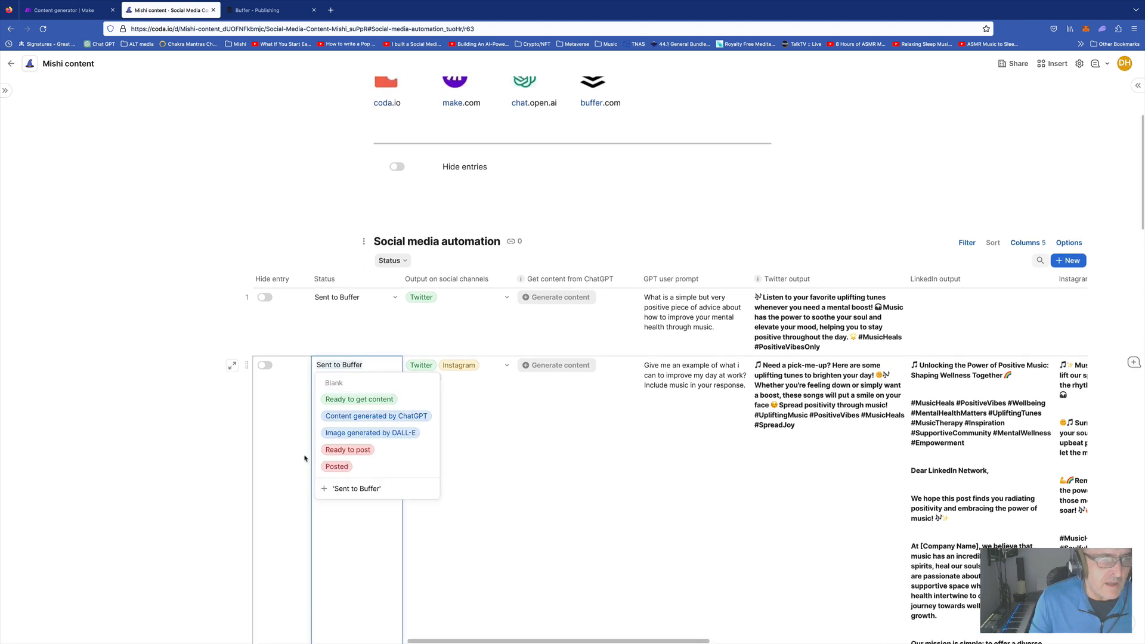
left_click(343, 466)
left_click(488, 463)
left_click(488, 465)
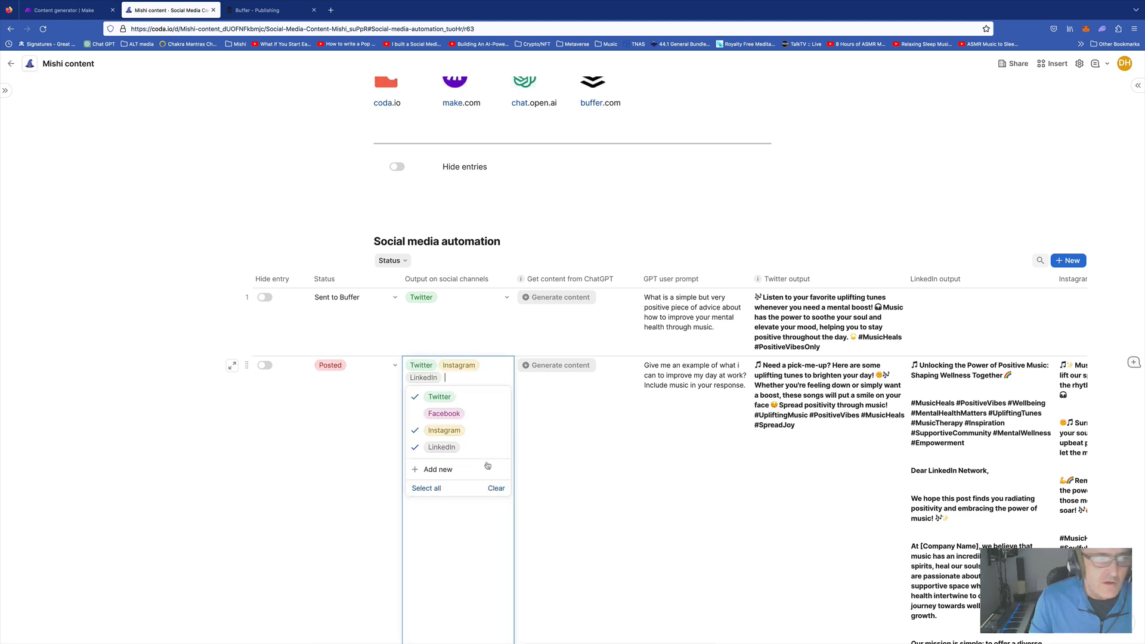
scroll(350, 373, "up", 1)
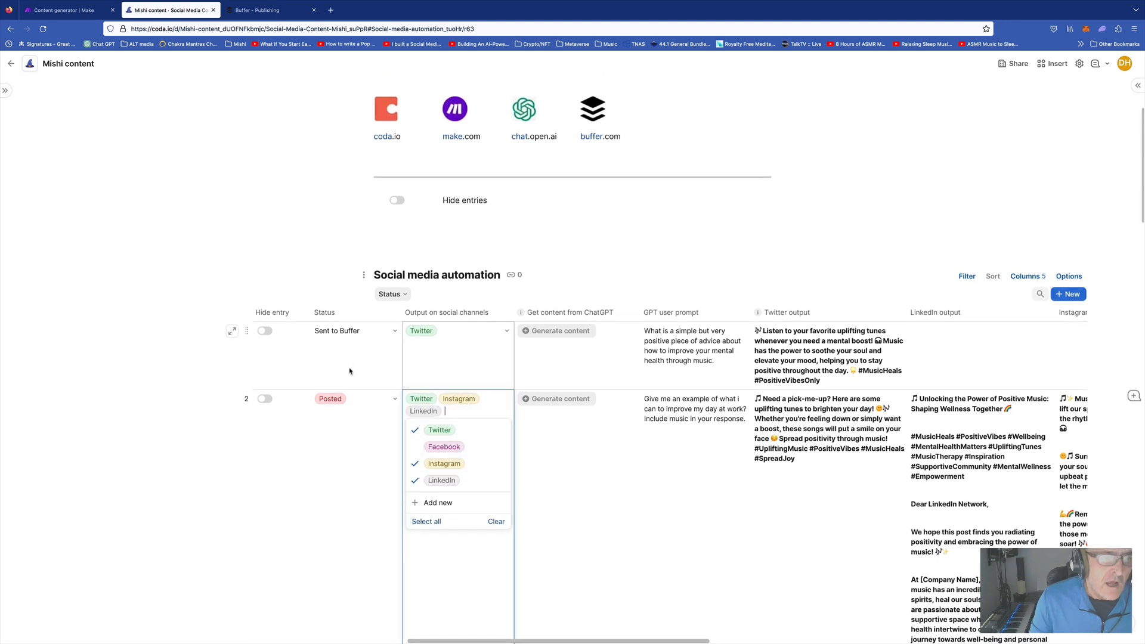
left_click(264, 398)
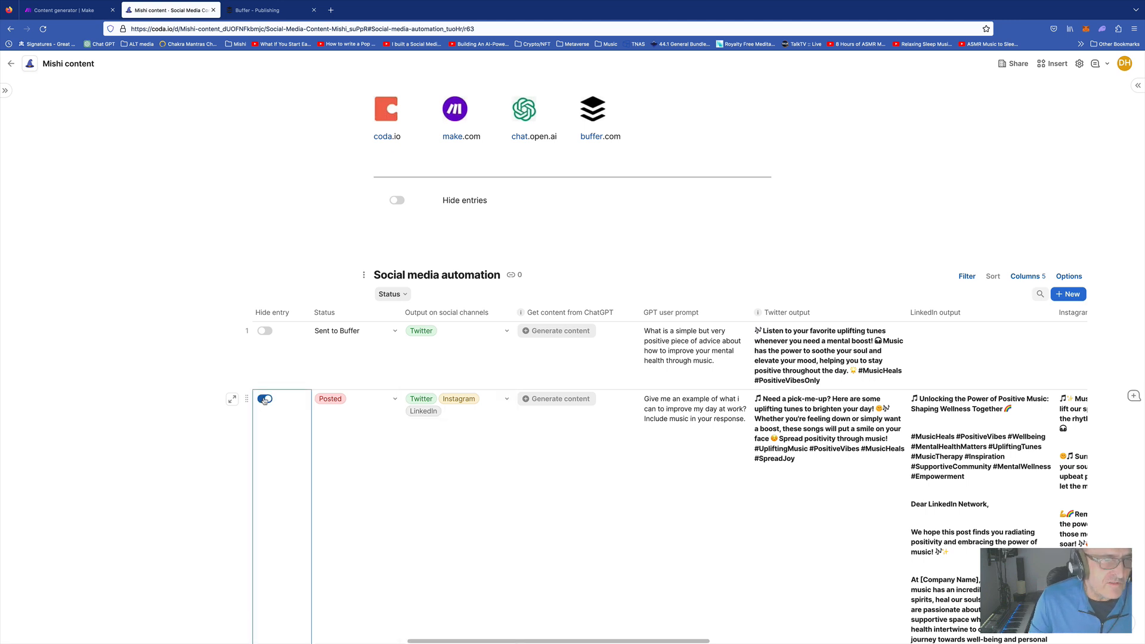
Mark row 2 as hidden and switch on Hide entries so it drops out of the table
left_click(434, 363)
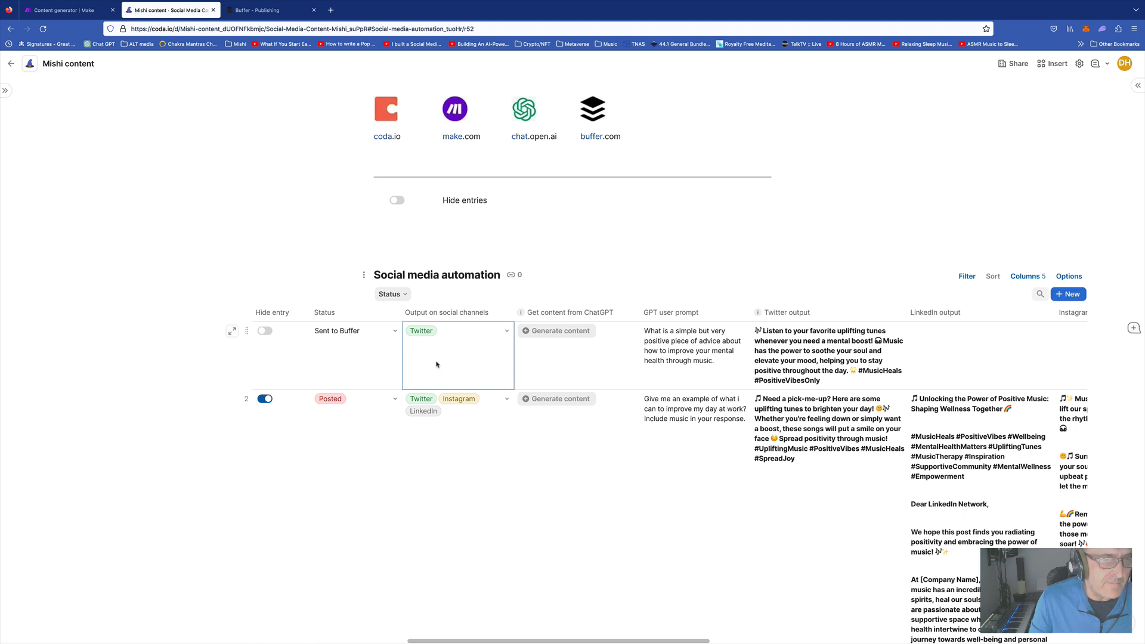
left_click(565, 363)
left_click(686, 365)
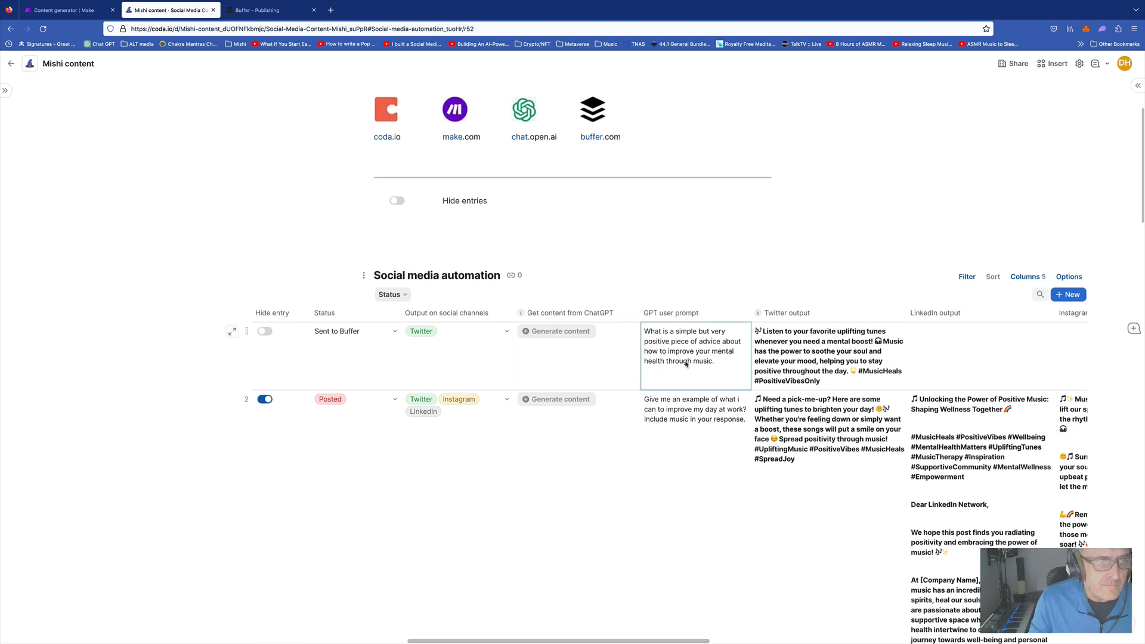
left_click(360, 361)
left_click(396, 200)
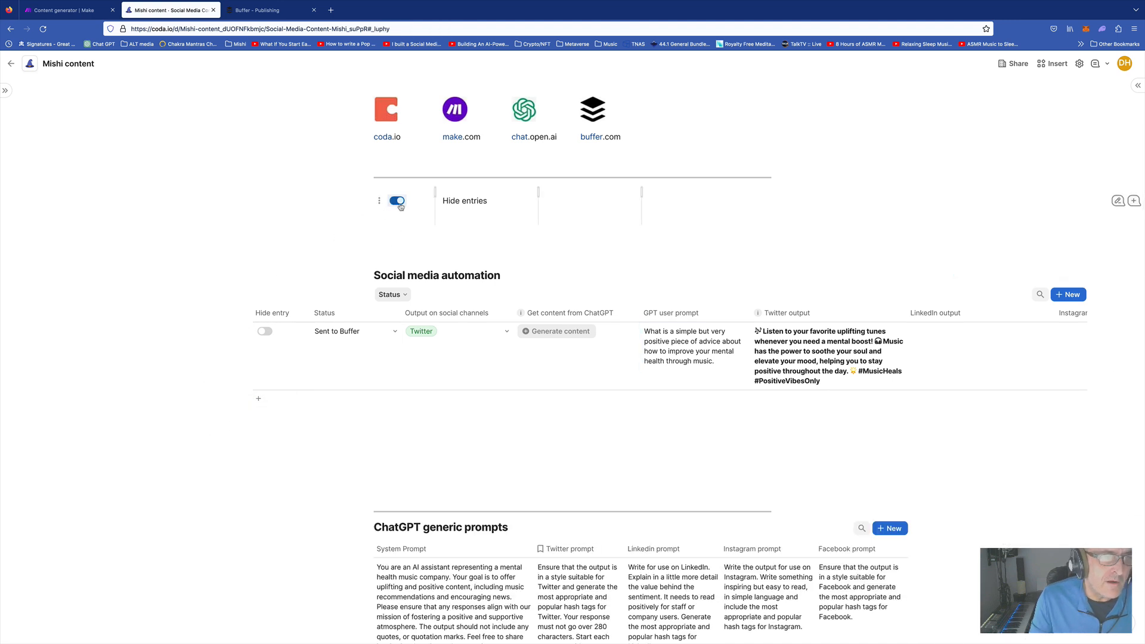
left_click(397, 201)
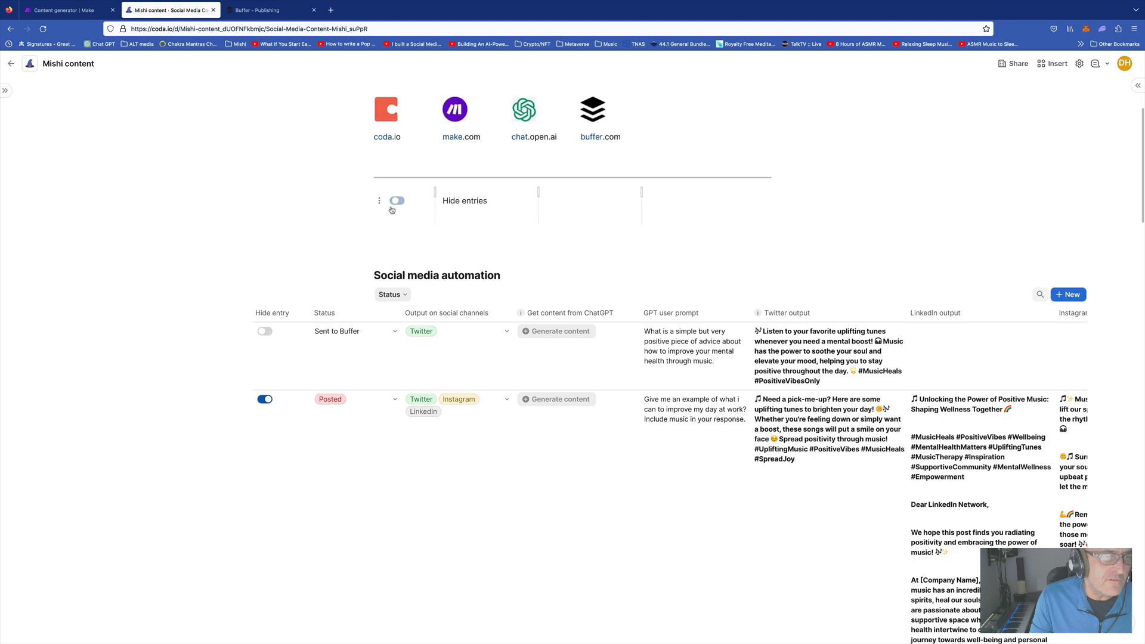
left_click(266, 400)
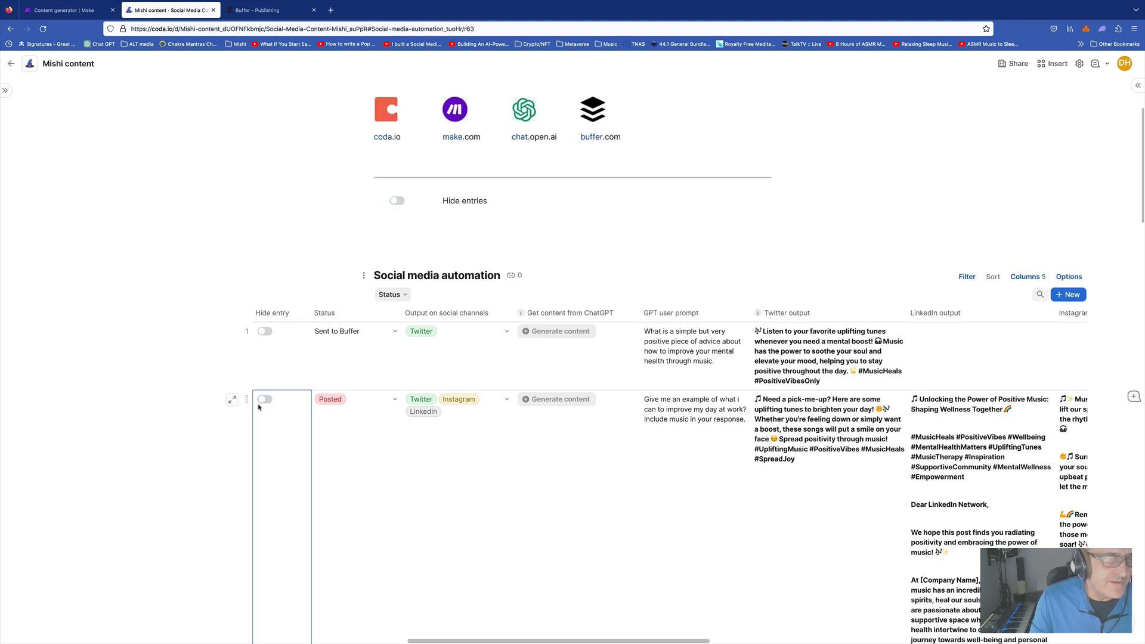
left_click(397, 202)
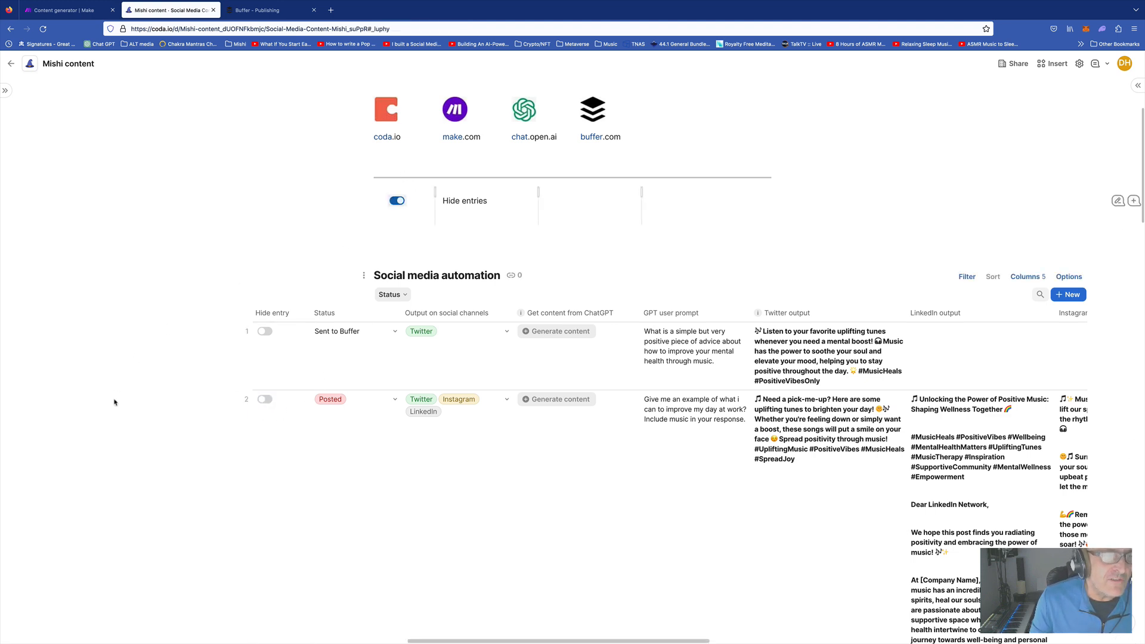
left_click(264, 400)
left_click(427, 375)
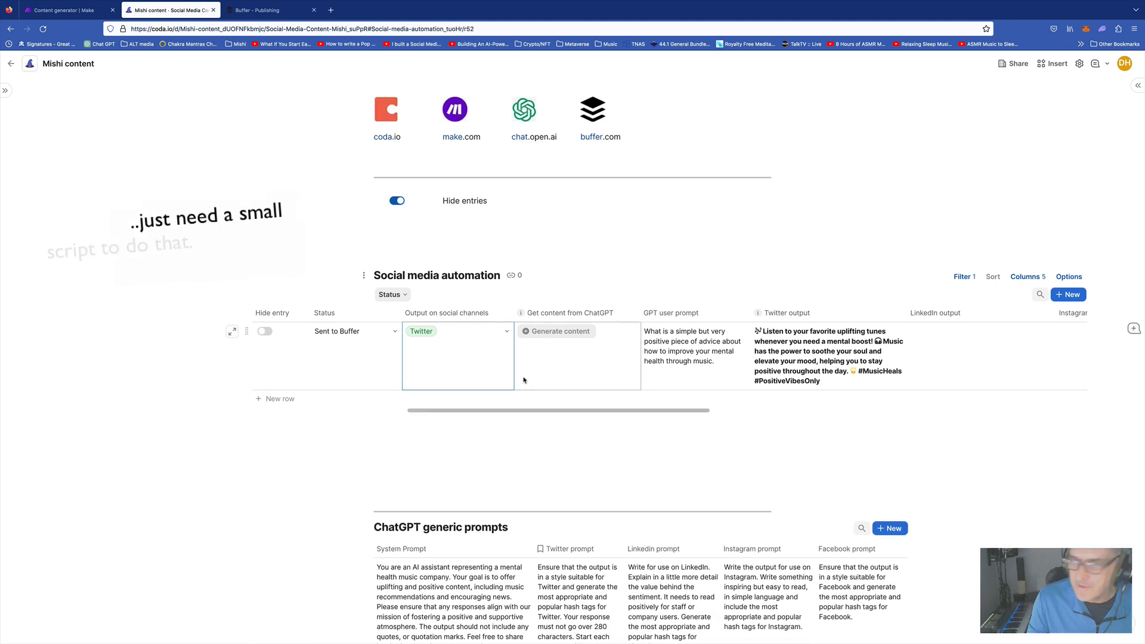
scroll(574, 382, "left", 5)
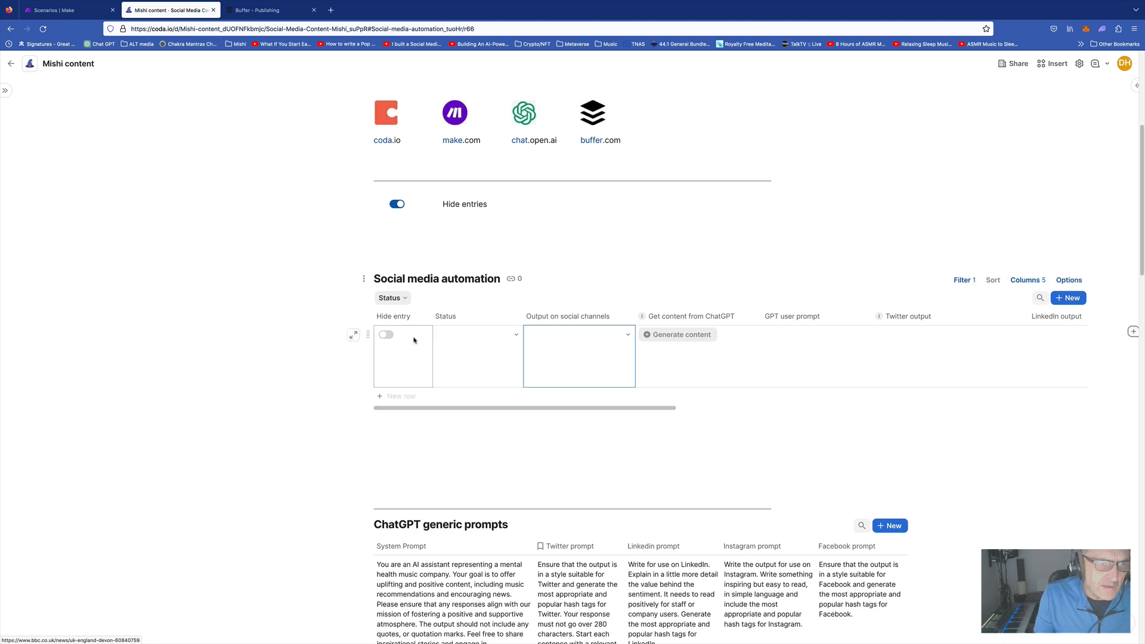
Set the new row's Status to Ready to get content and its output channel to Twitter
left_click(476, 338)
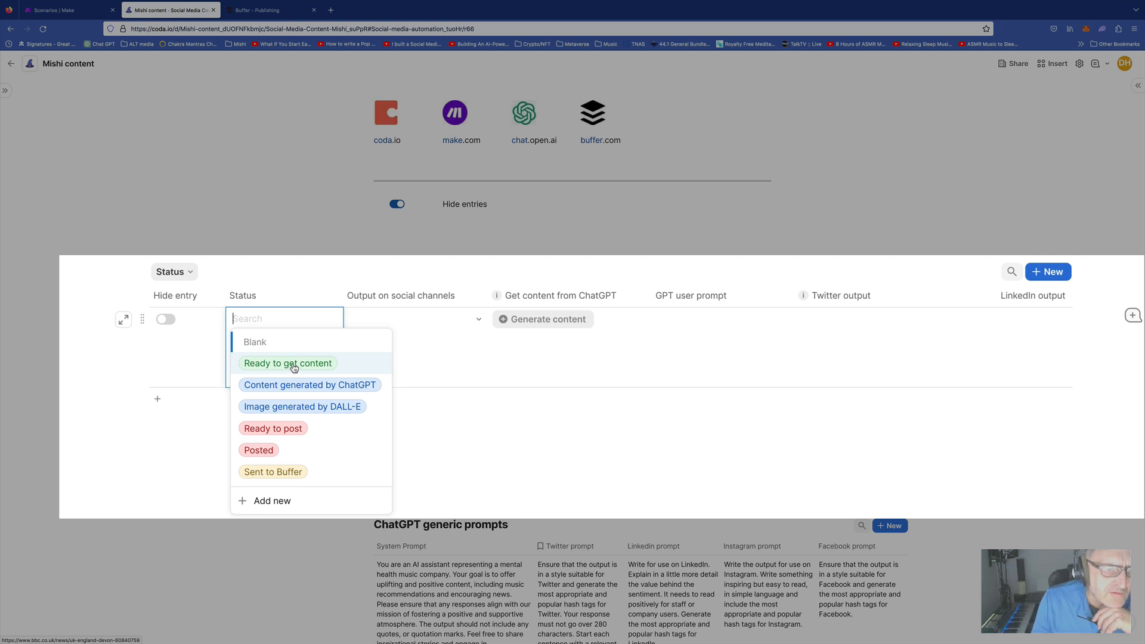
left_click(288, 368)
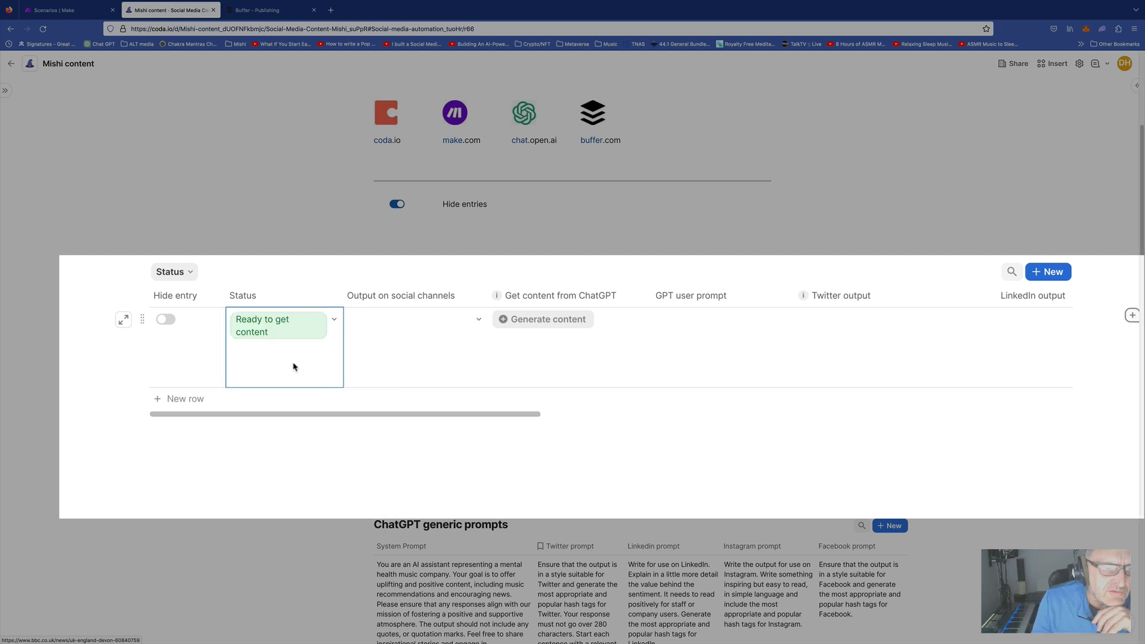
left_click(445, 324)
left_click(404, 320)
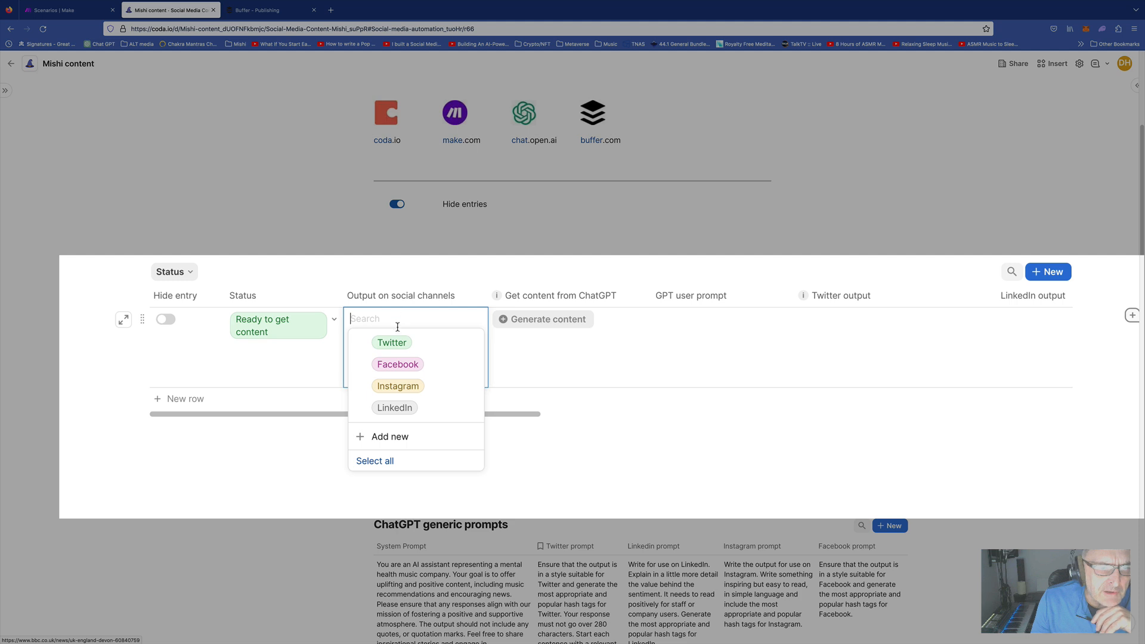
left_click(392, 342)
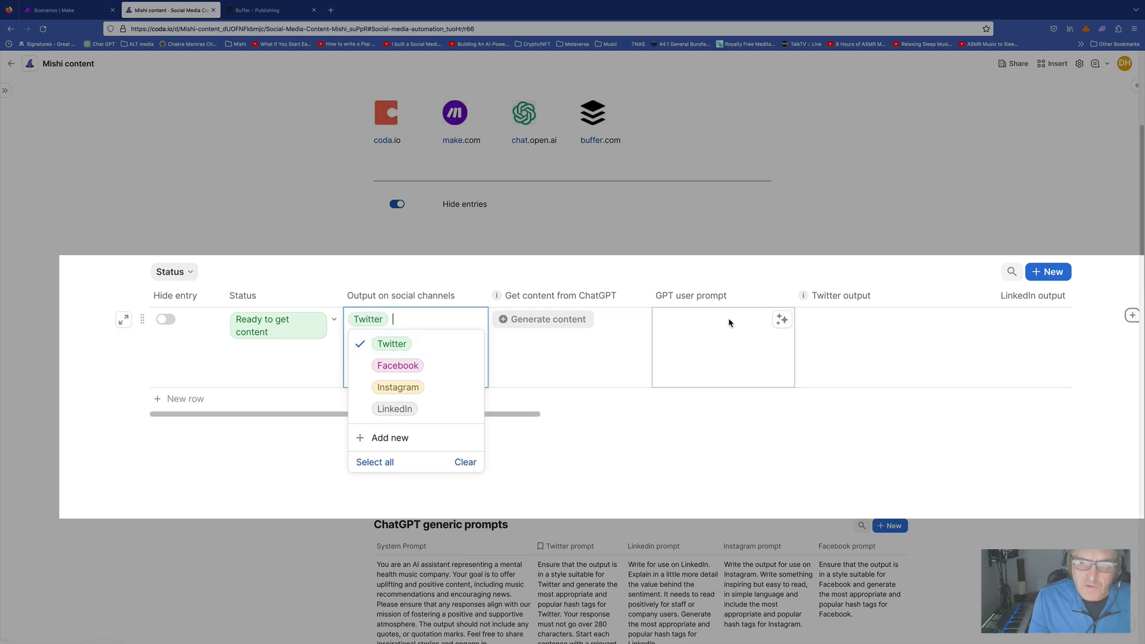
Paste the nature-sounds stress research note and BBC link into the Twitter output
left_click(844, 332)
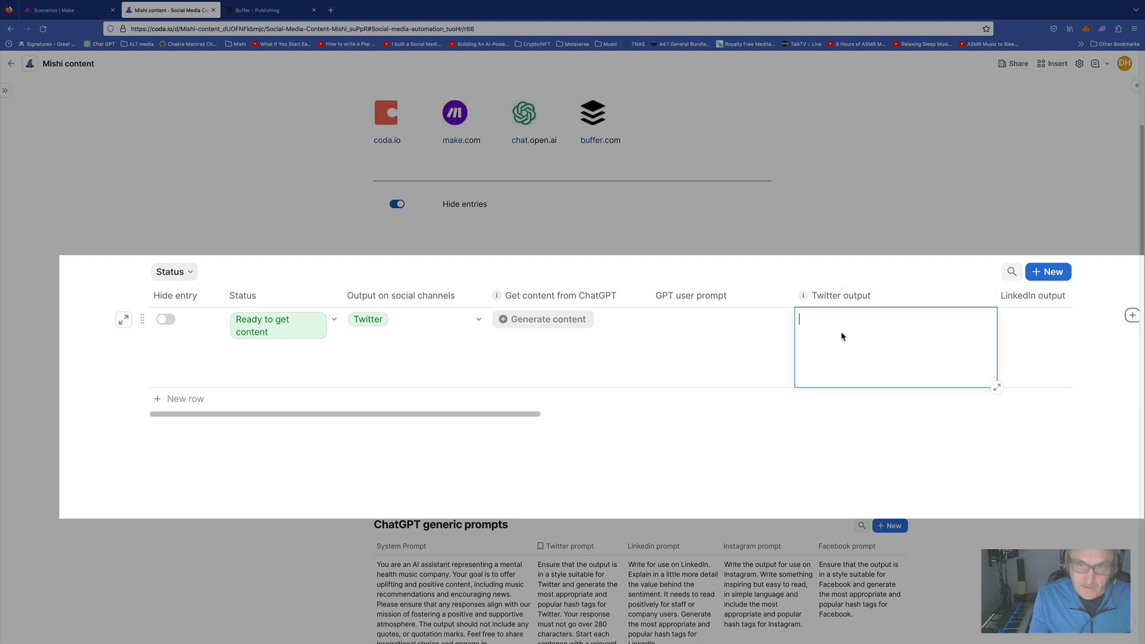
type("Research about how listening to nature sounds can reduce stress. https://www.bbc.co.uk/news/uk-england-devon-60840759")
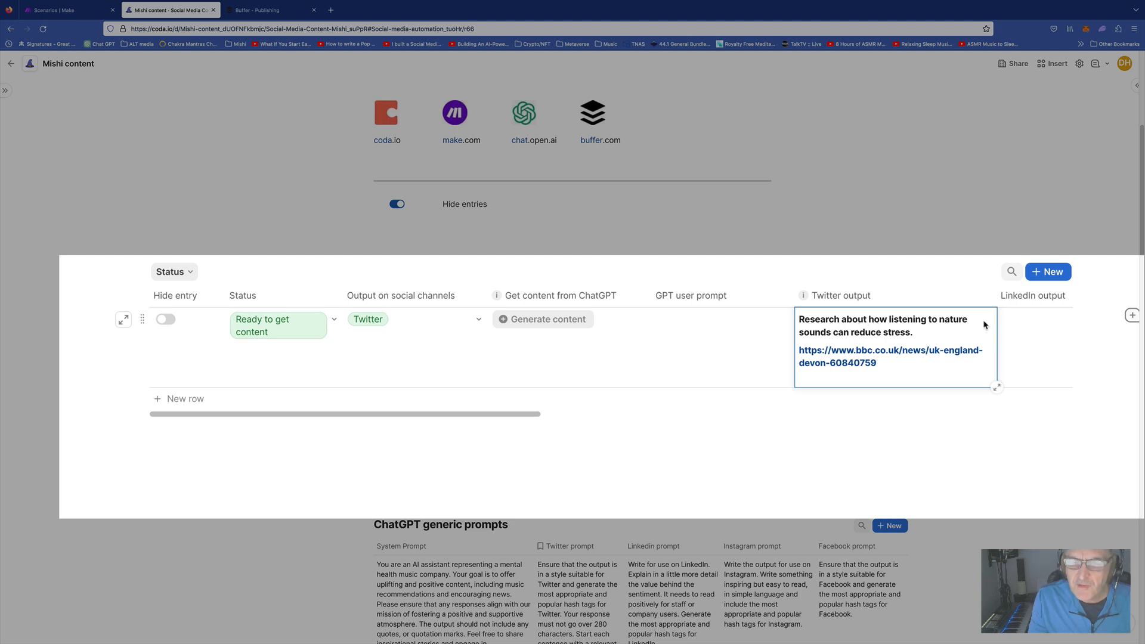
scroll(894, 346, "right", 8)
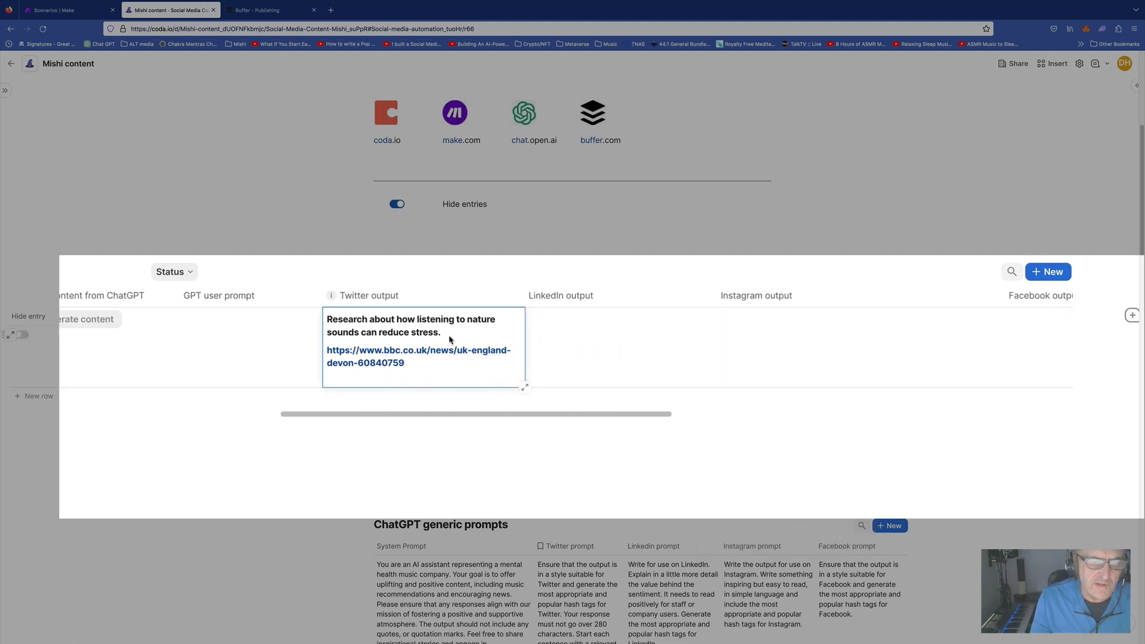
scroll(631, 375, "right", 12)
scroll(632, 375, "right", 5)
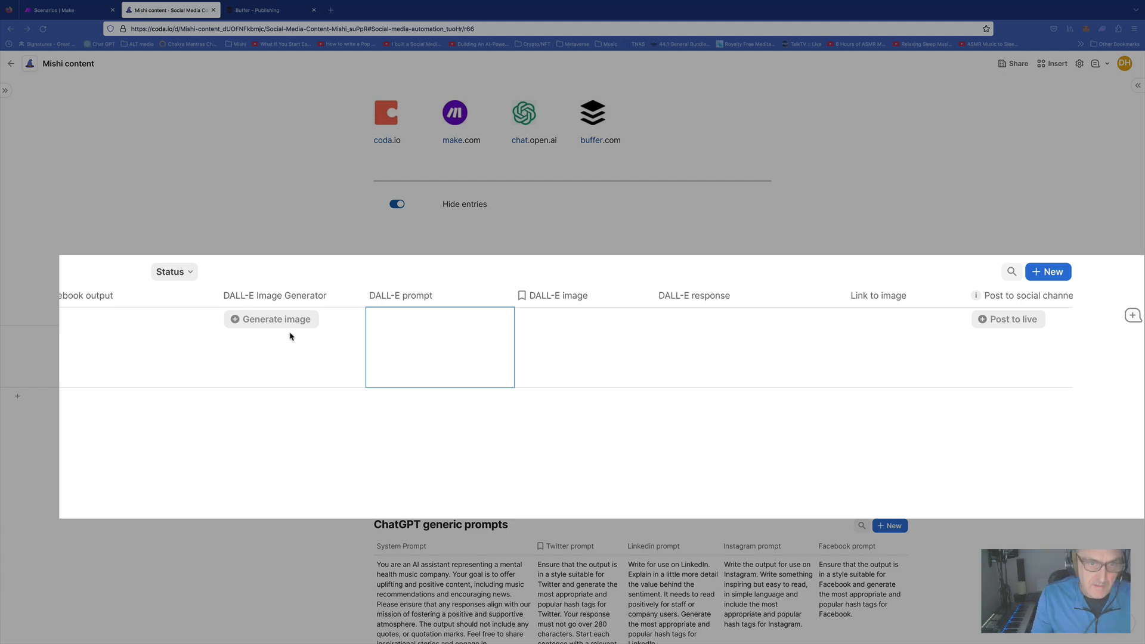
Paste the stream-at-dusk prompt into DALL-E prompt and generate the image
left_click(434, 358)
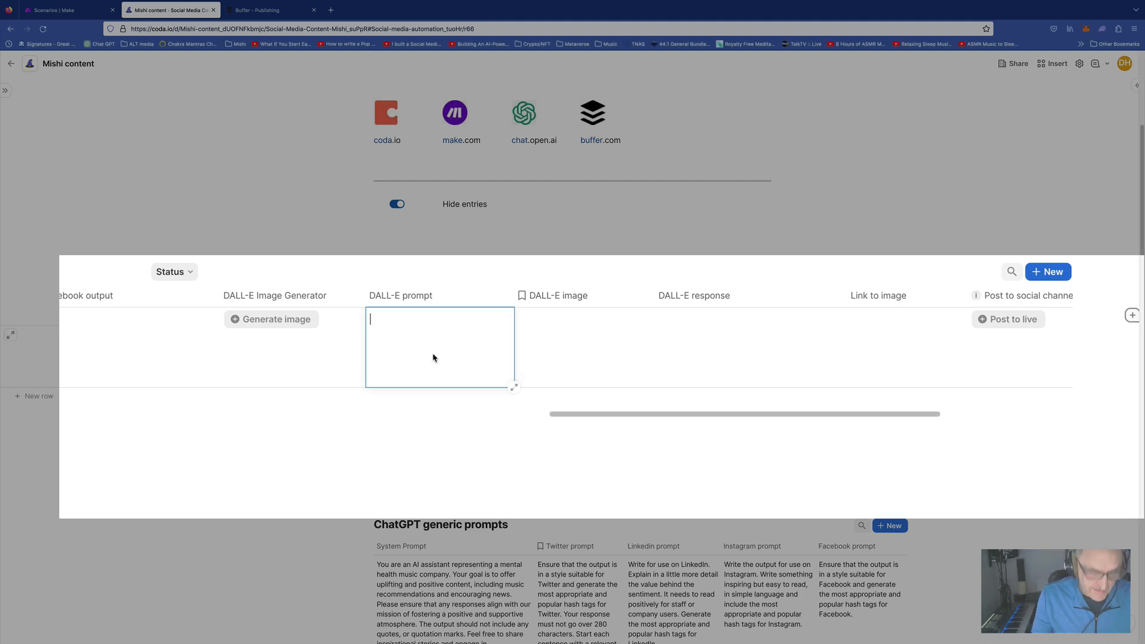
type("Show me someone sitting by a beautiful stream, looking into the distance listening to music. It is dusk, and there are beautiful hues of sunlight glistening off the water.")
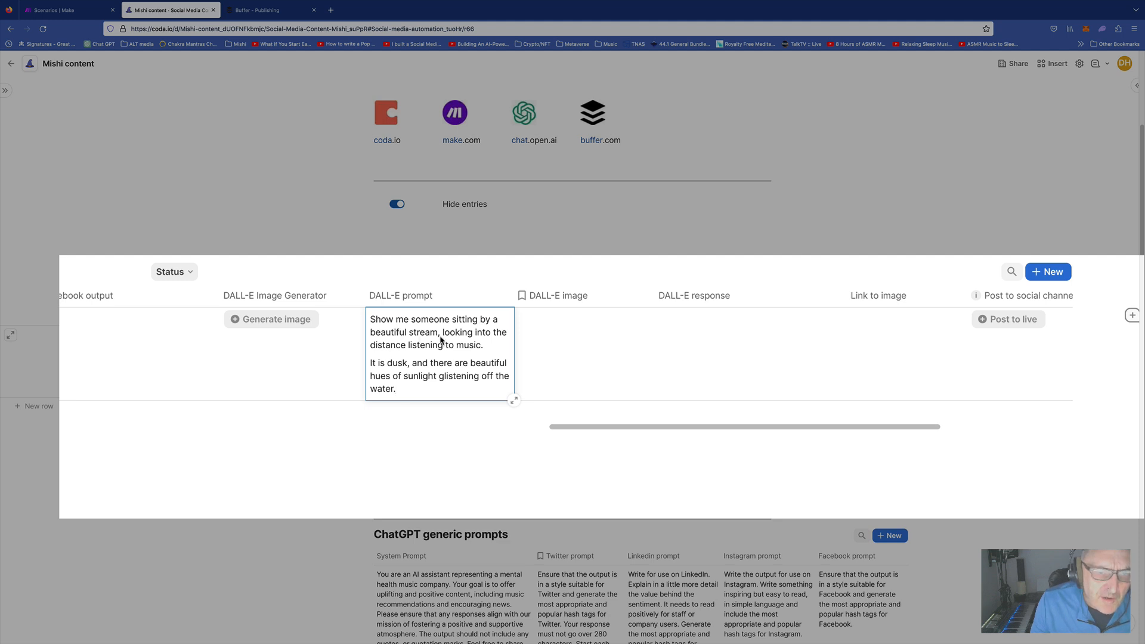
left_click(308, 363)
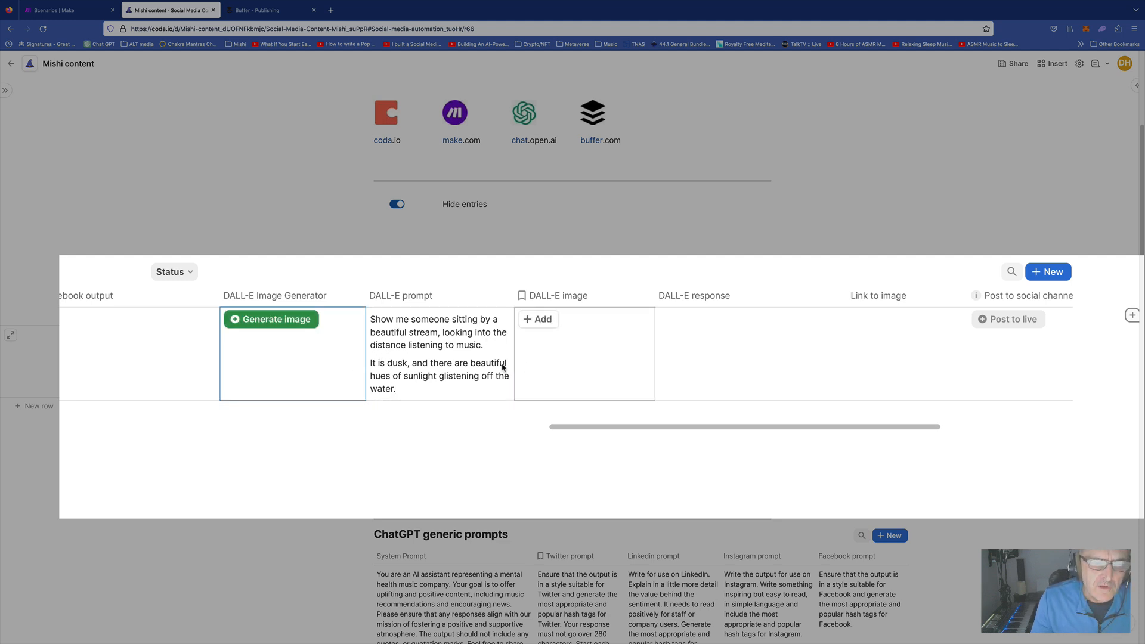
left_click(267, 319)
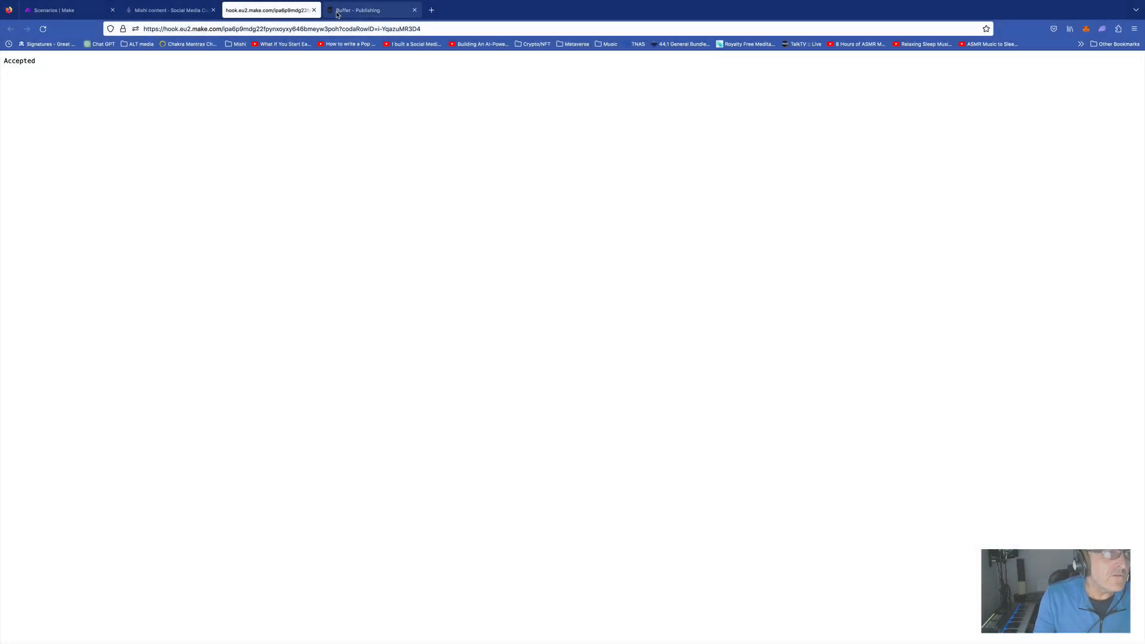
left_click(314, 10)
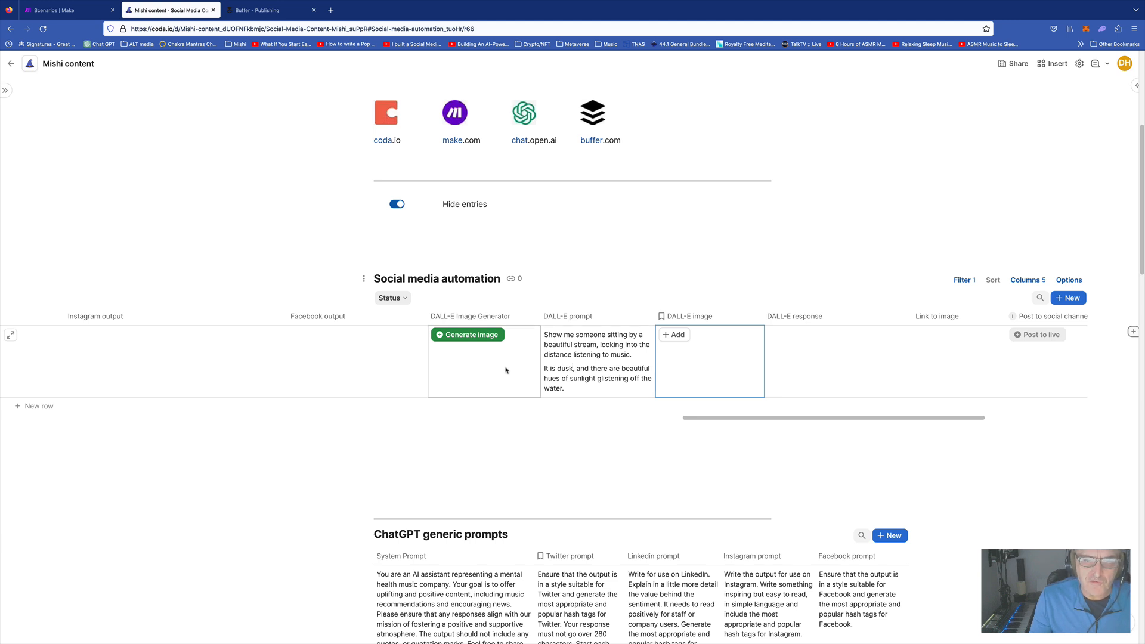
Preview the generated image of a man by a stream at dusk full size, then close it
scroll(510, 371, "left", 10)
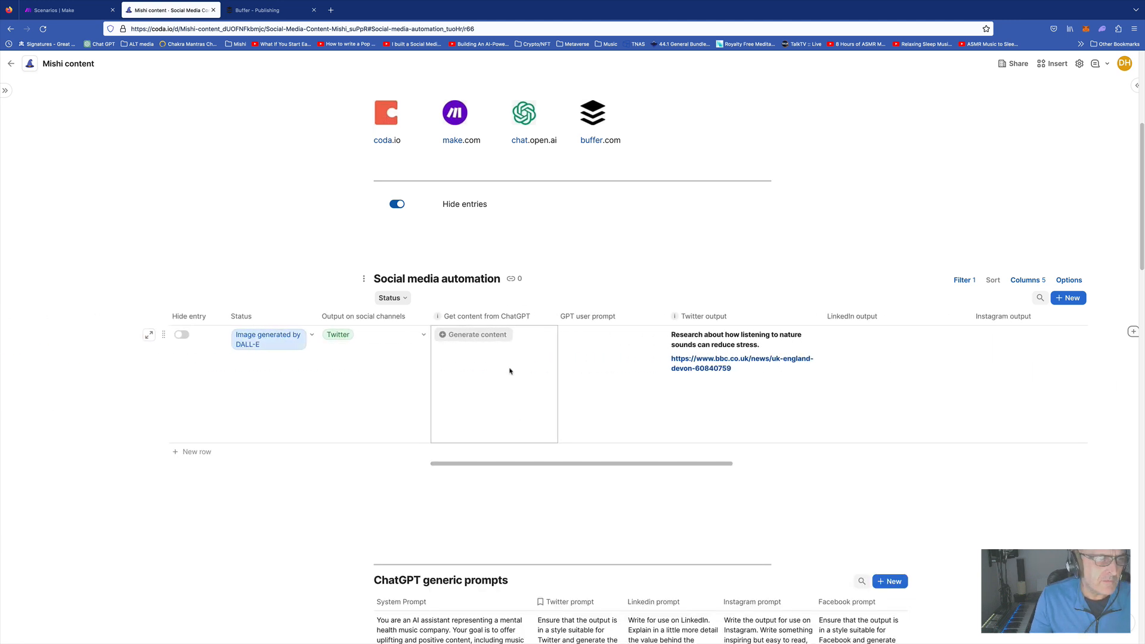
scroll(510, 370, "right", 15)
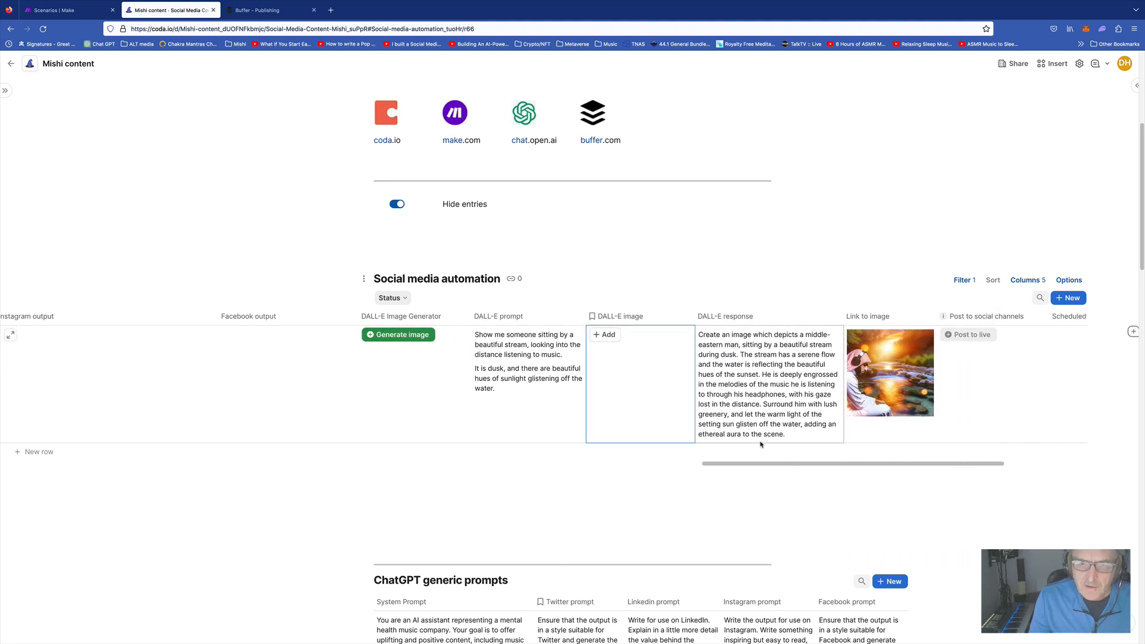
left_click(886, 374)
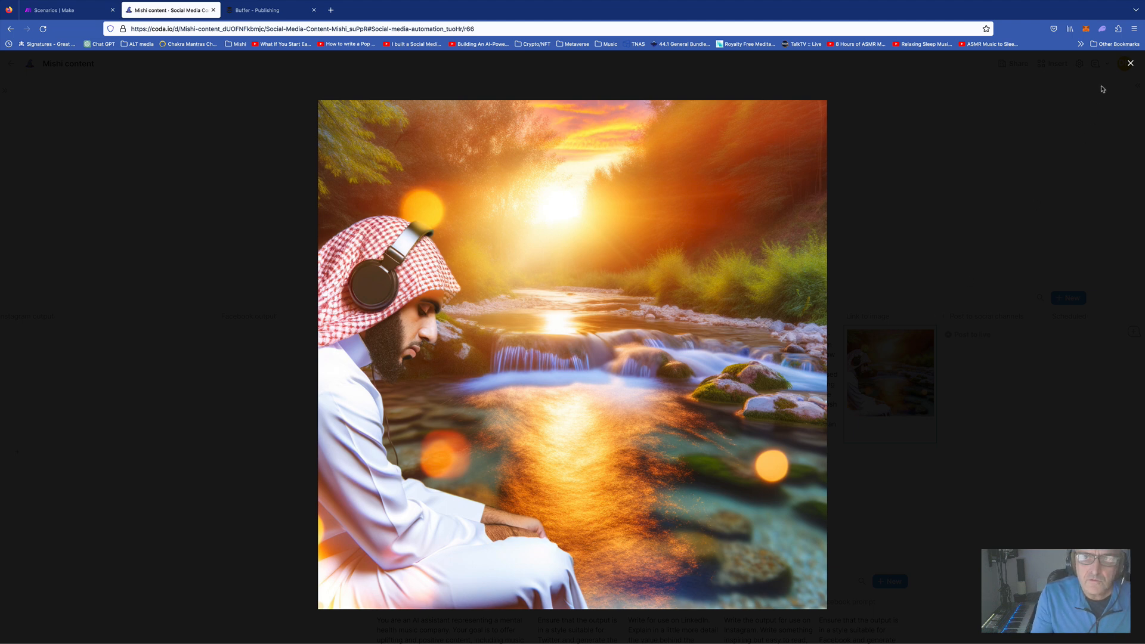
left_click(1130, 64)
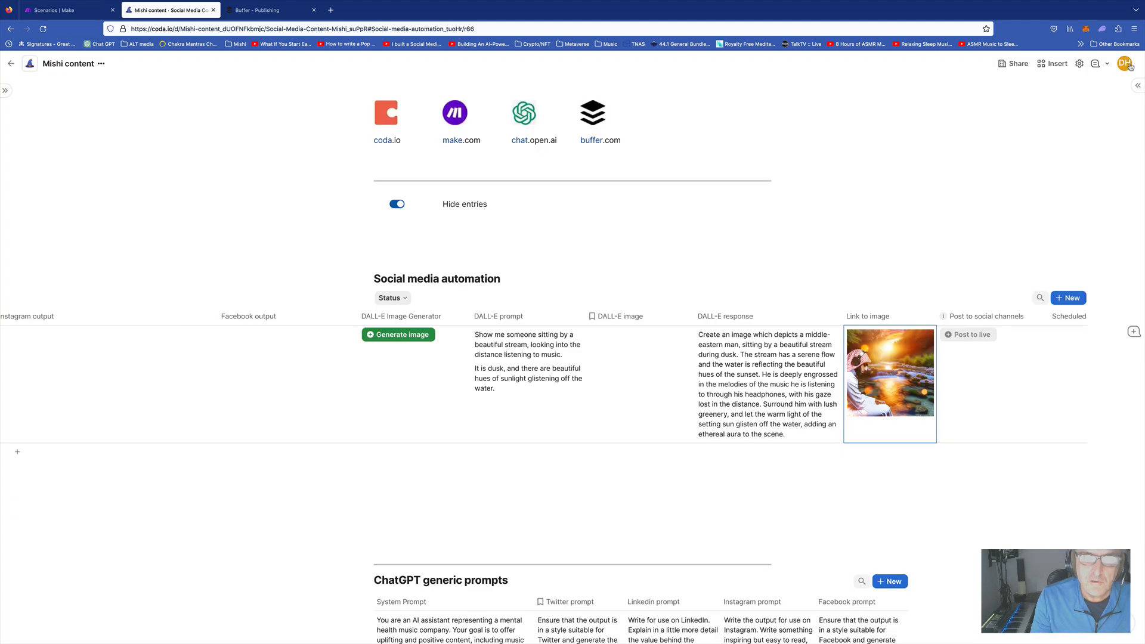
scroll(898, 388, "right", 5)
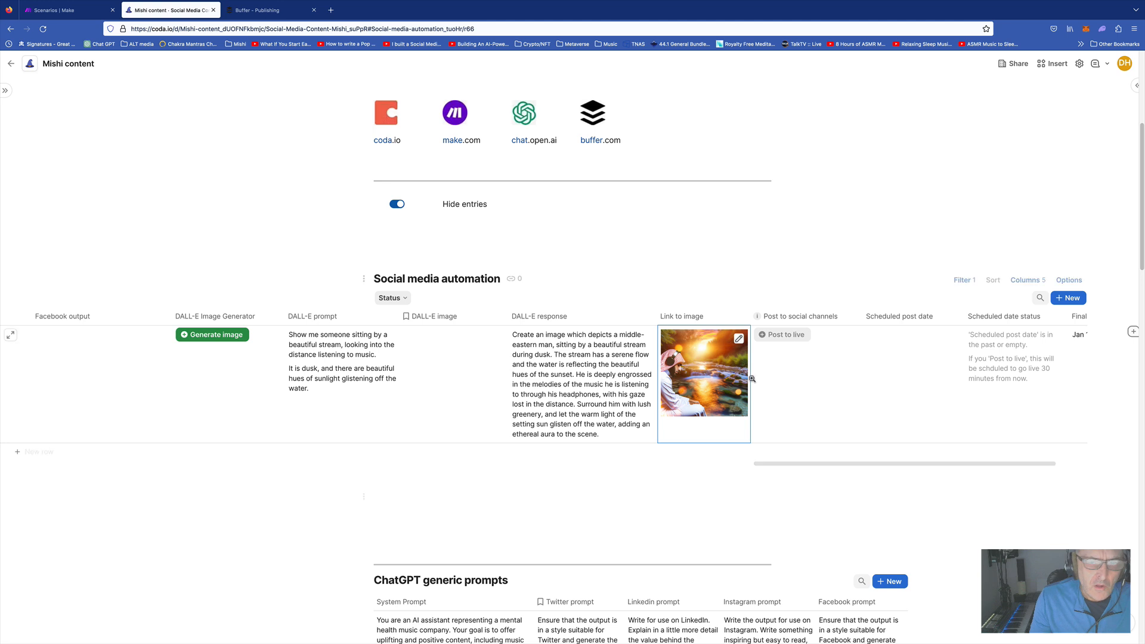
scroll(590, 362, "left", 15)
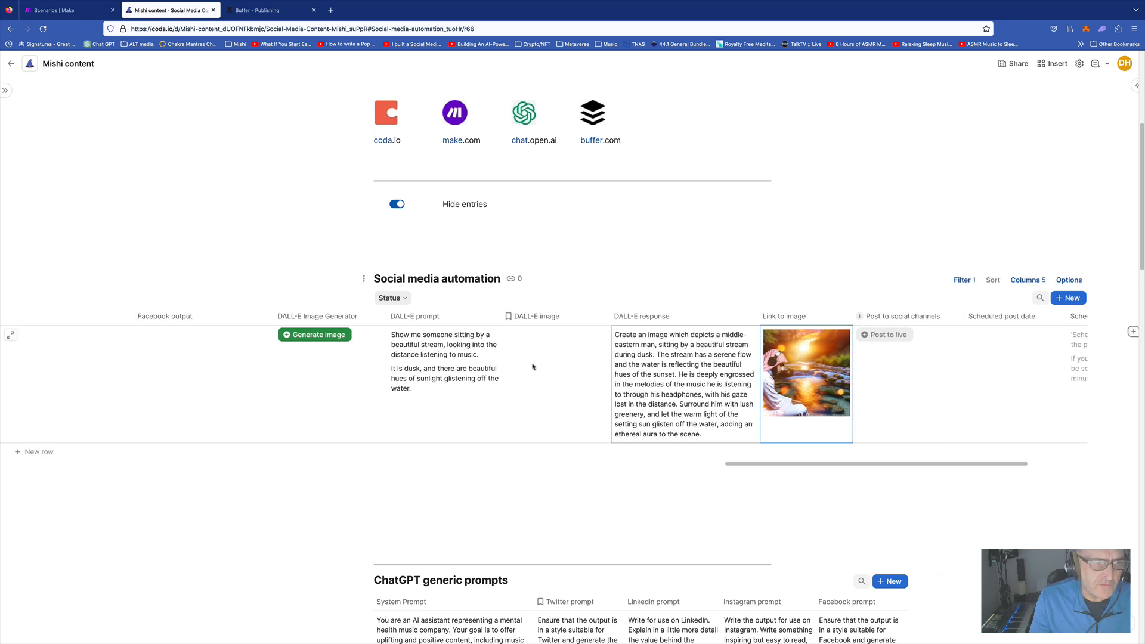
scroll(532, 366, "left", 5)
left_click(265, 340)
Set the nature-sounds row to Ready to post and send it live through the Make webhook
left_click(266, 340)
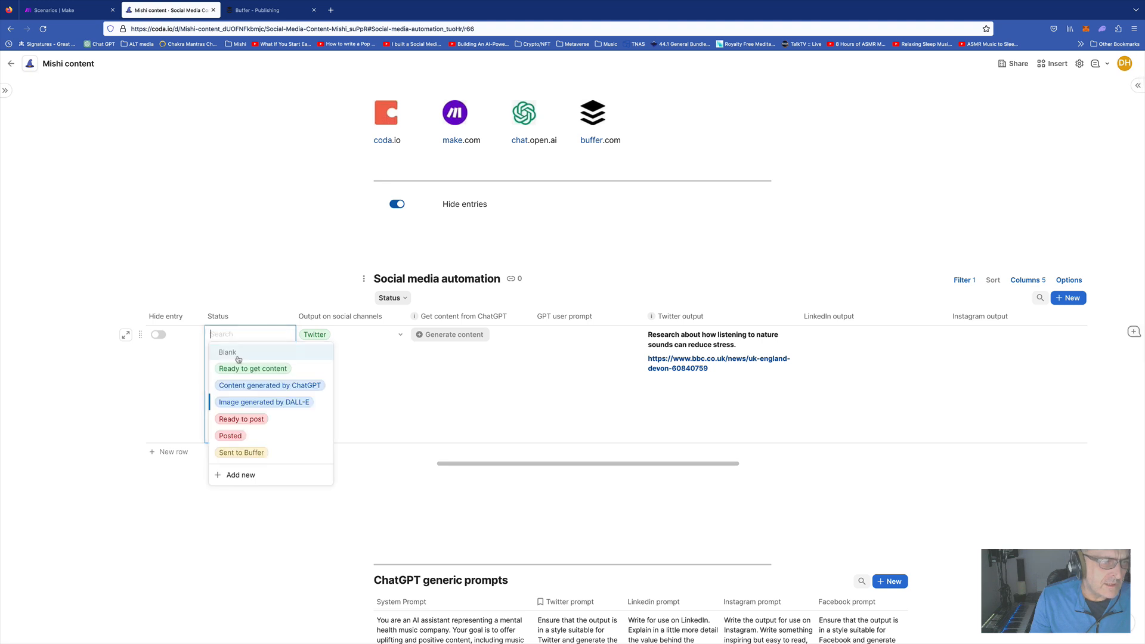
left_click(238, 419)
scroll(588, 373, "right", 8)
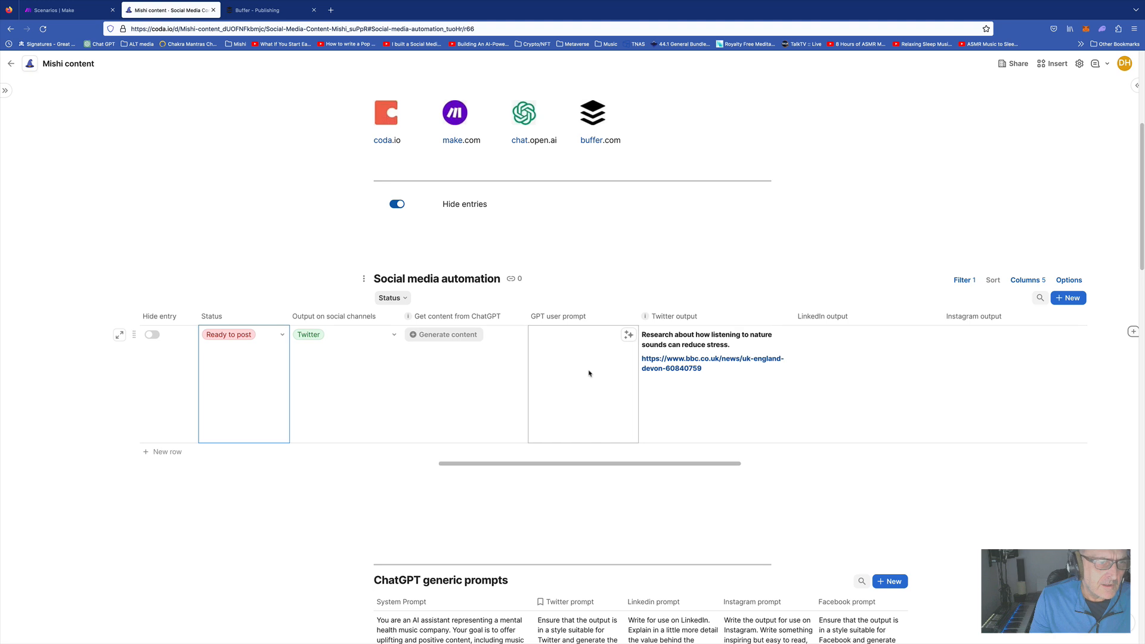
scroll(589, 373, "right", 10)
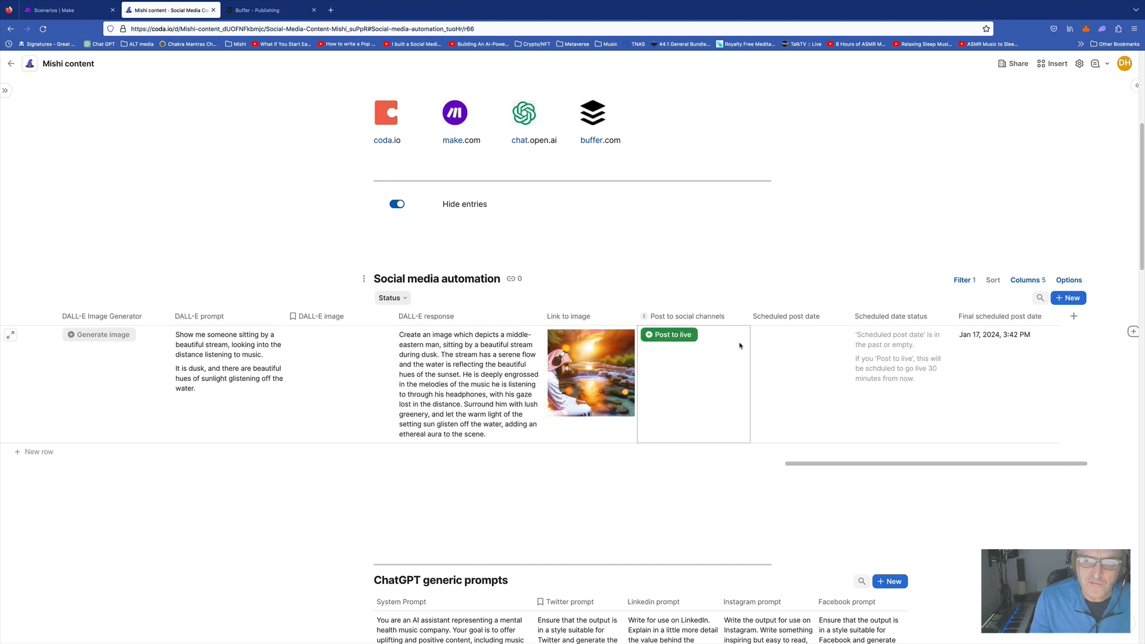
left_click(657, 337)
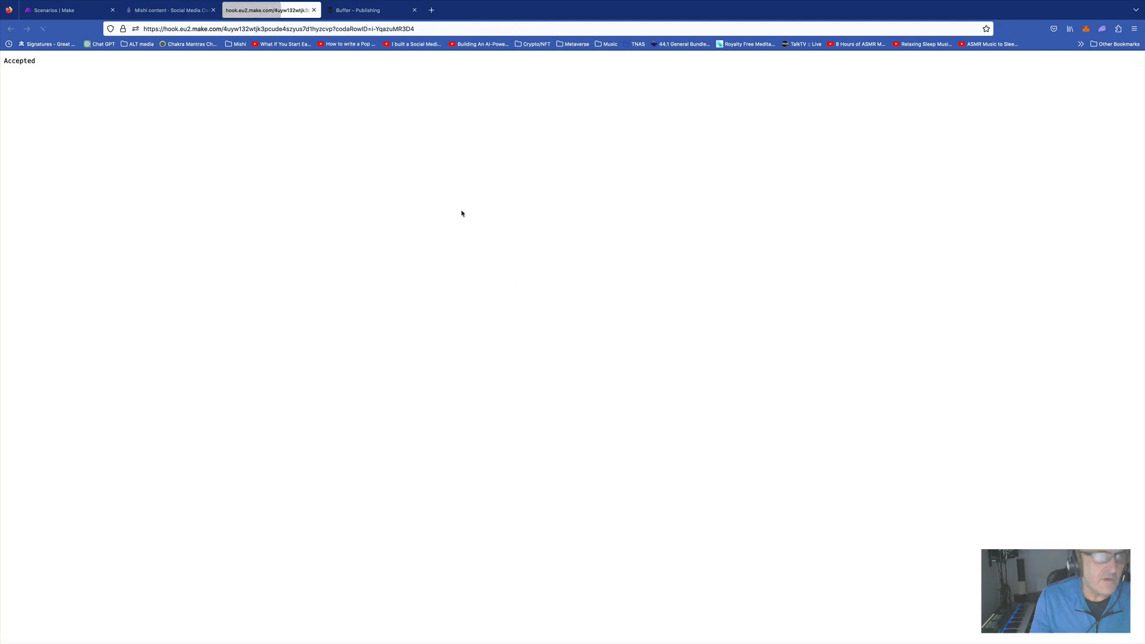
left_click(315, 11)
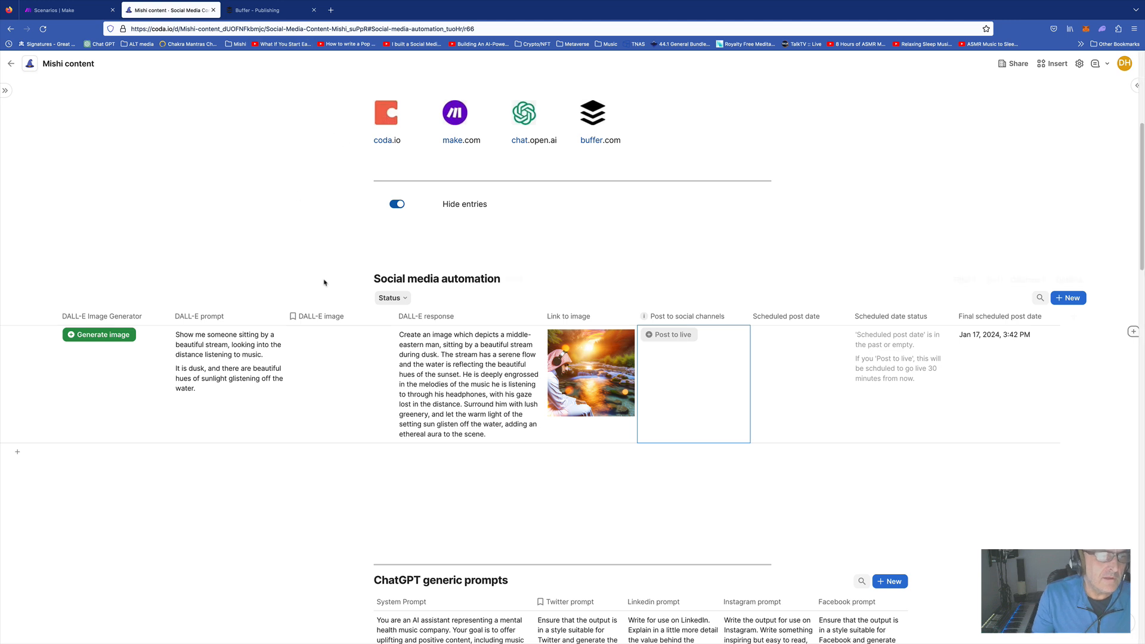
Check the nature-sounds post with its DALL-E image in getmishi's Buffer queue for 3:41 PM, then close it
left_click(261, 12)
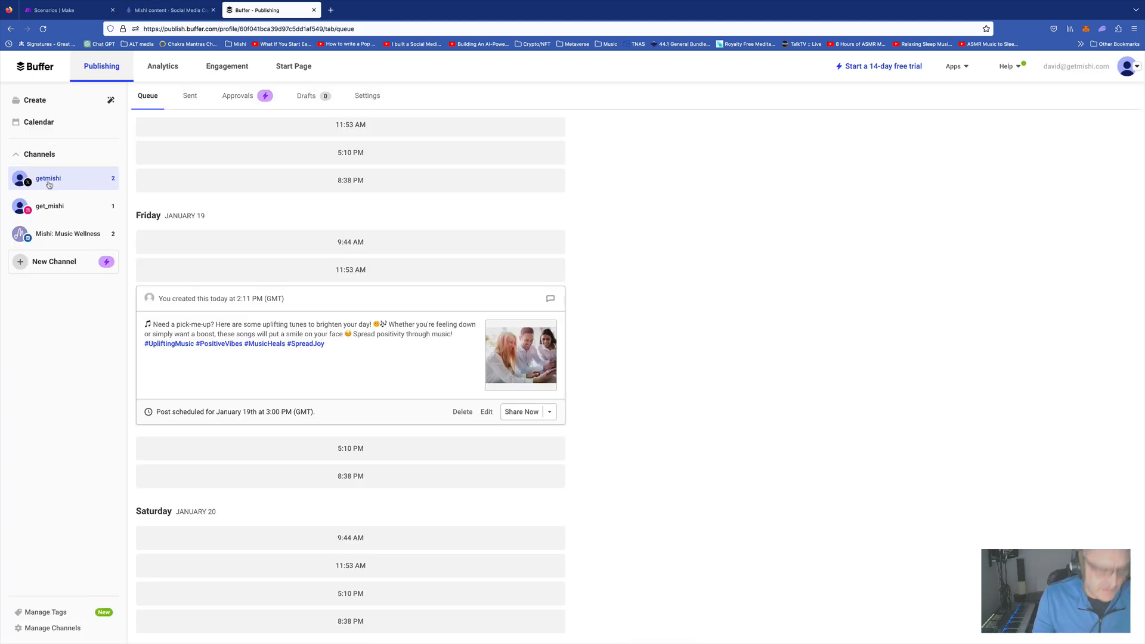
left_click(48, 181)
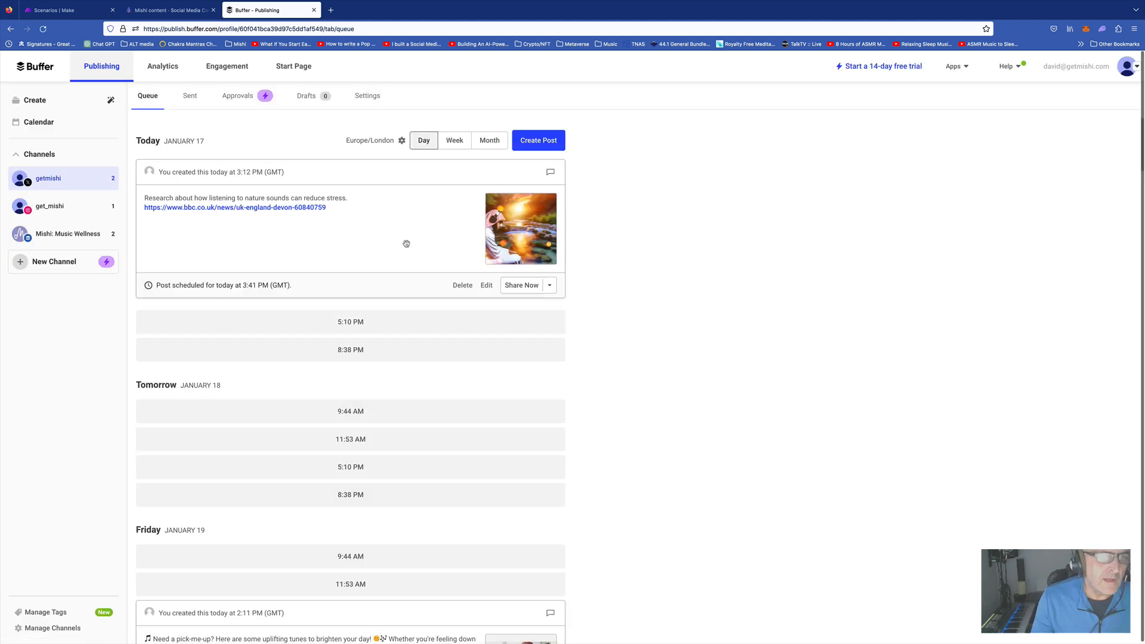
left_click(486, 285)
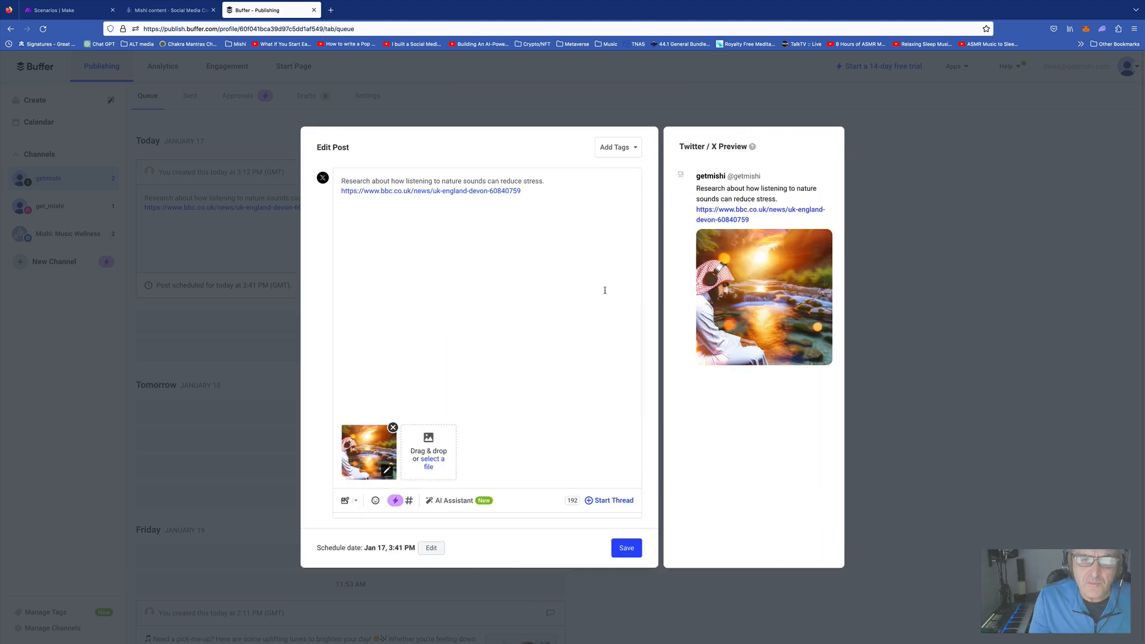
key("super+w")
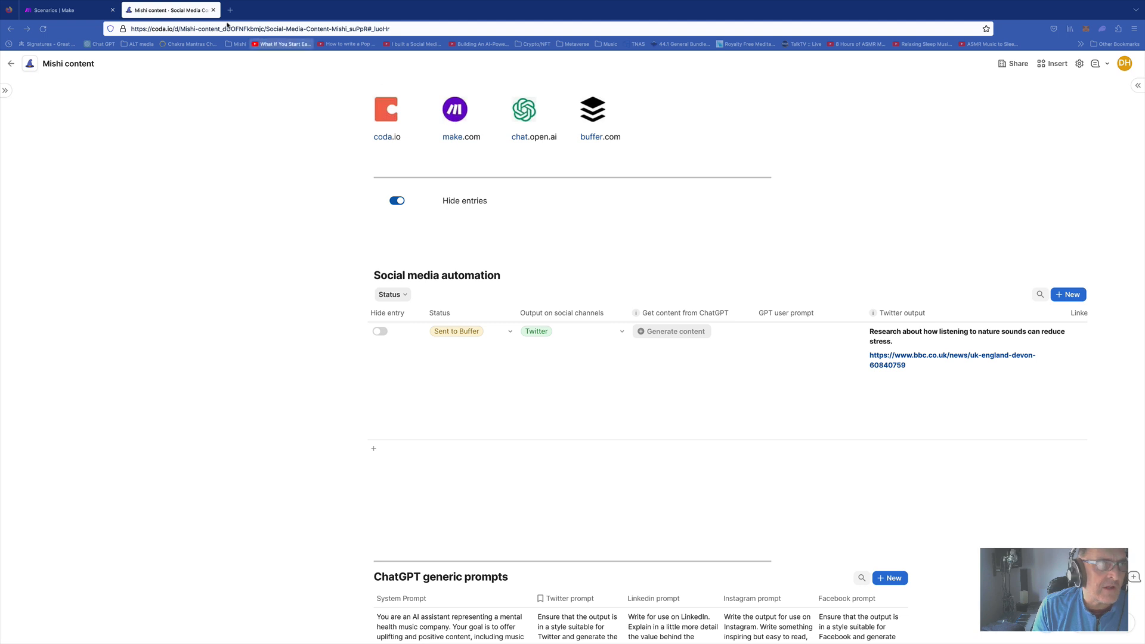
Open the Content generator scenario from Make's All scenarios list
left_click(75, 10)
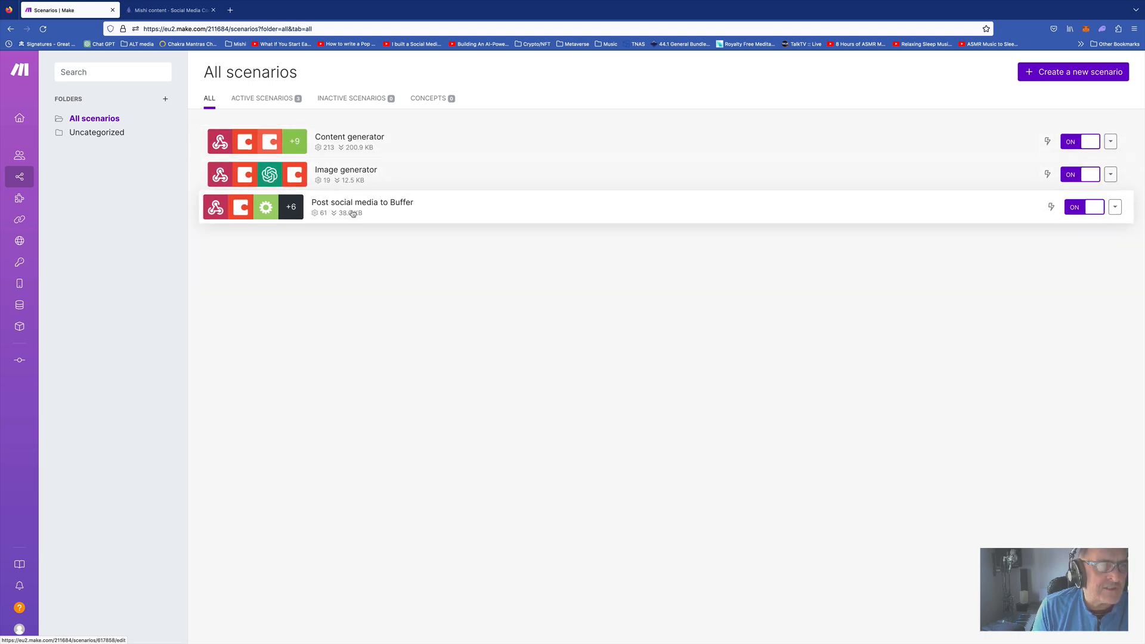
left_click(366, 143)
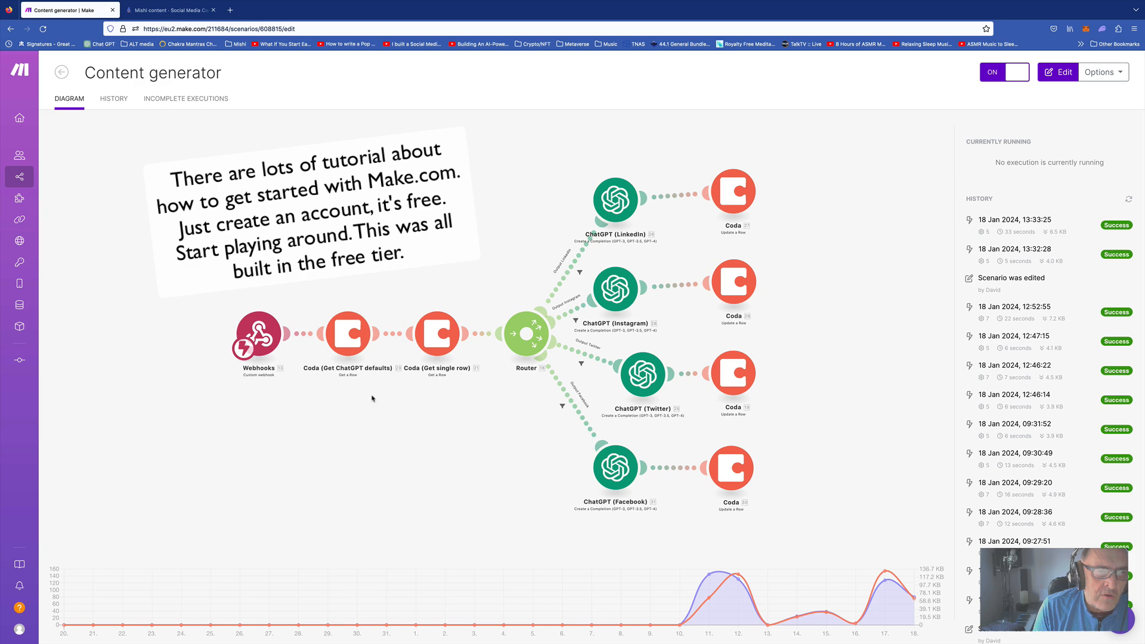
Open the Content generator scenario in the editor, glancing at the Mishi content Coda doc
left_click(501, 404)
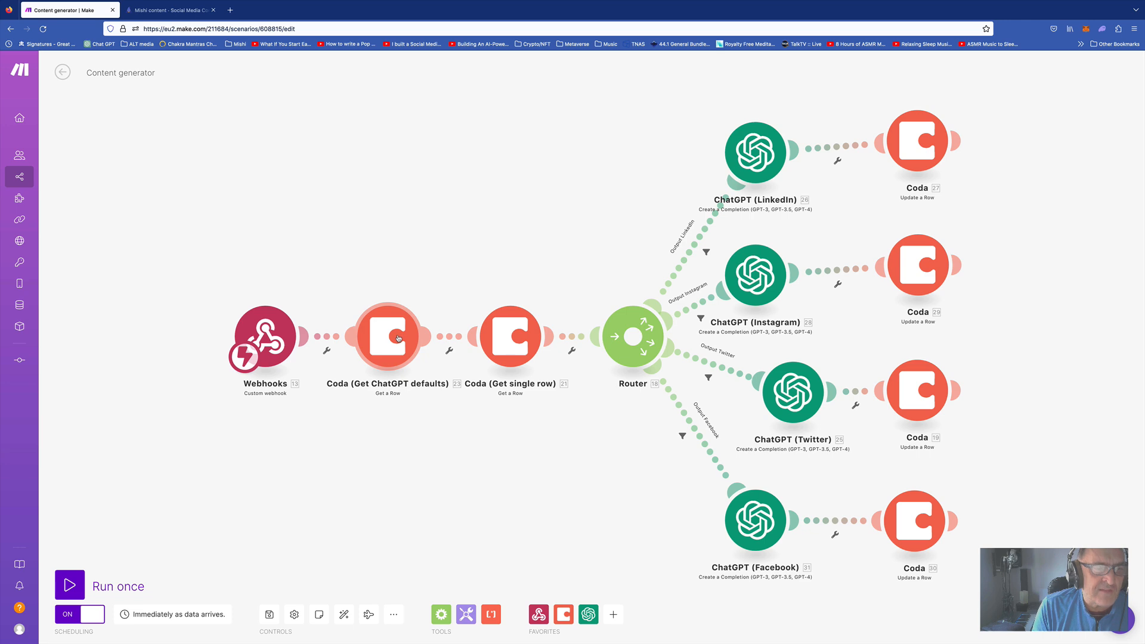
key("ctrl+Tab")
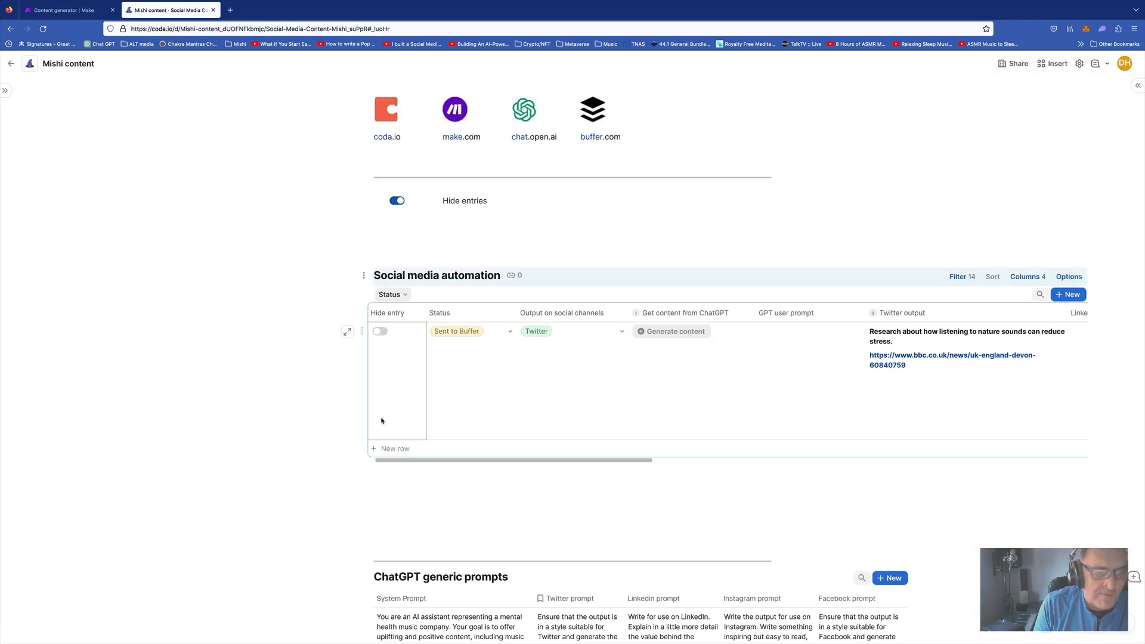
scroll(417, 519, "down", 3)
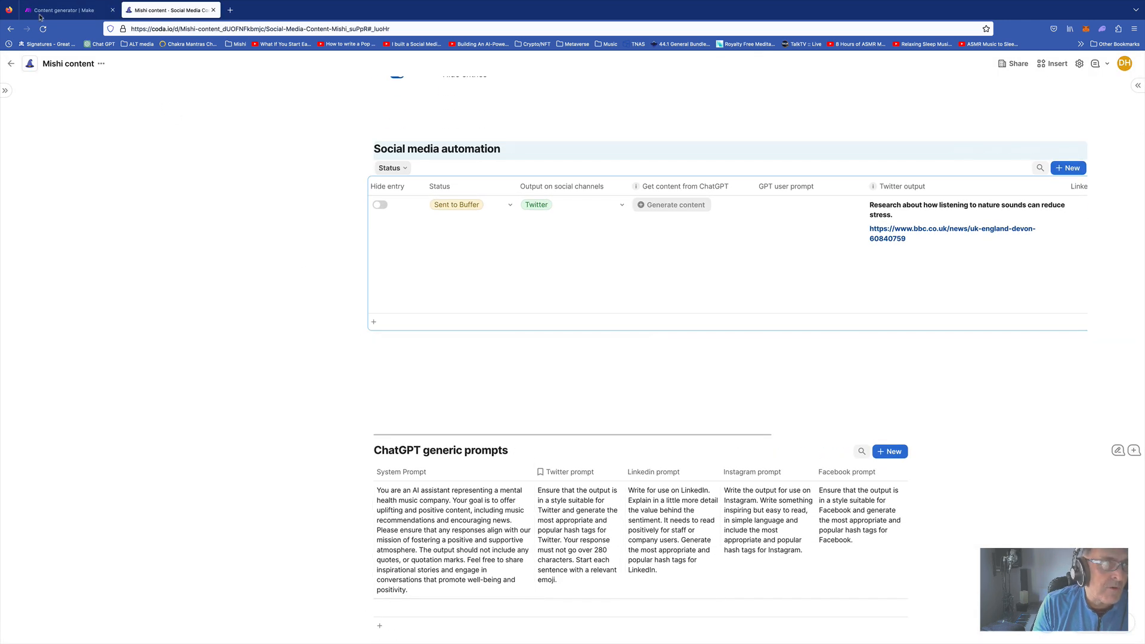
left_click(66, 12)
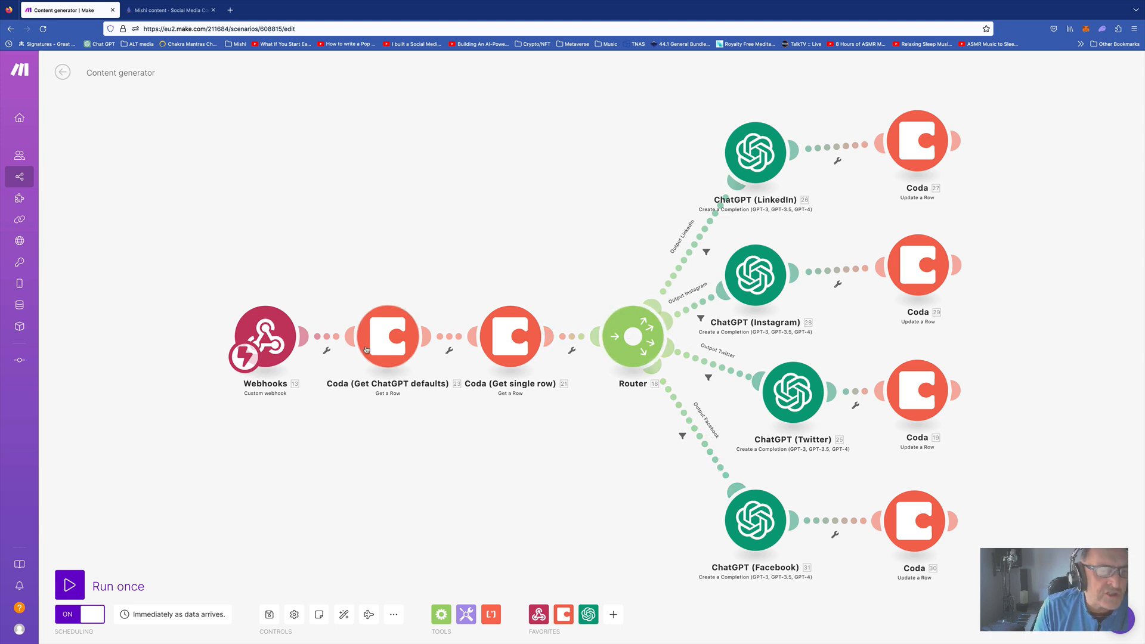
left_click(524, 337)
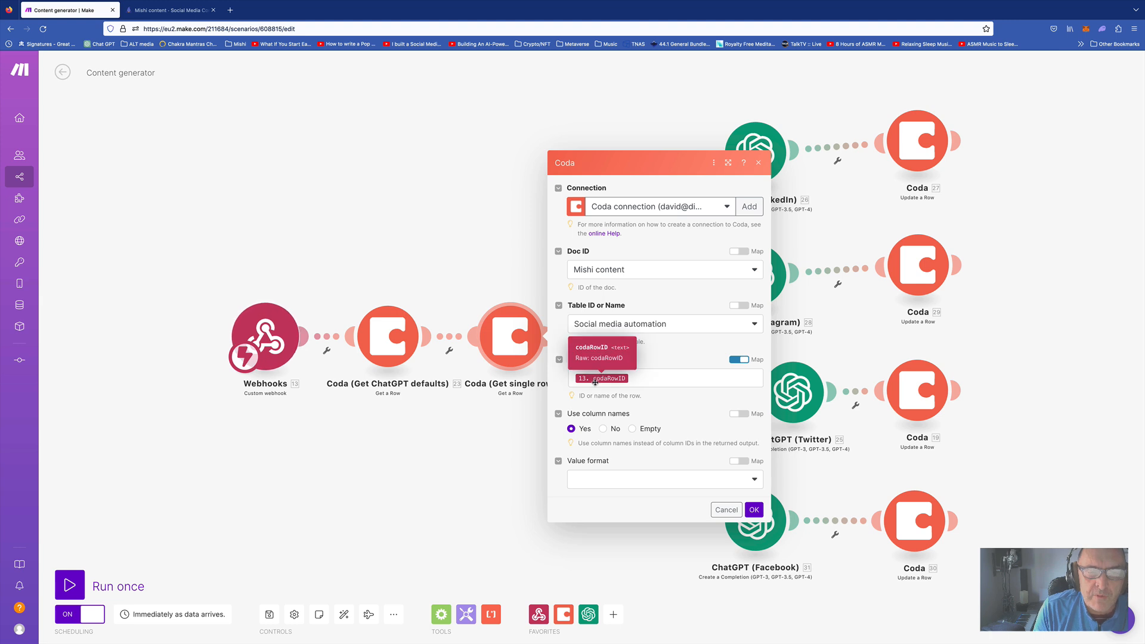
left_click(723, 512)
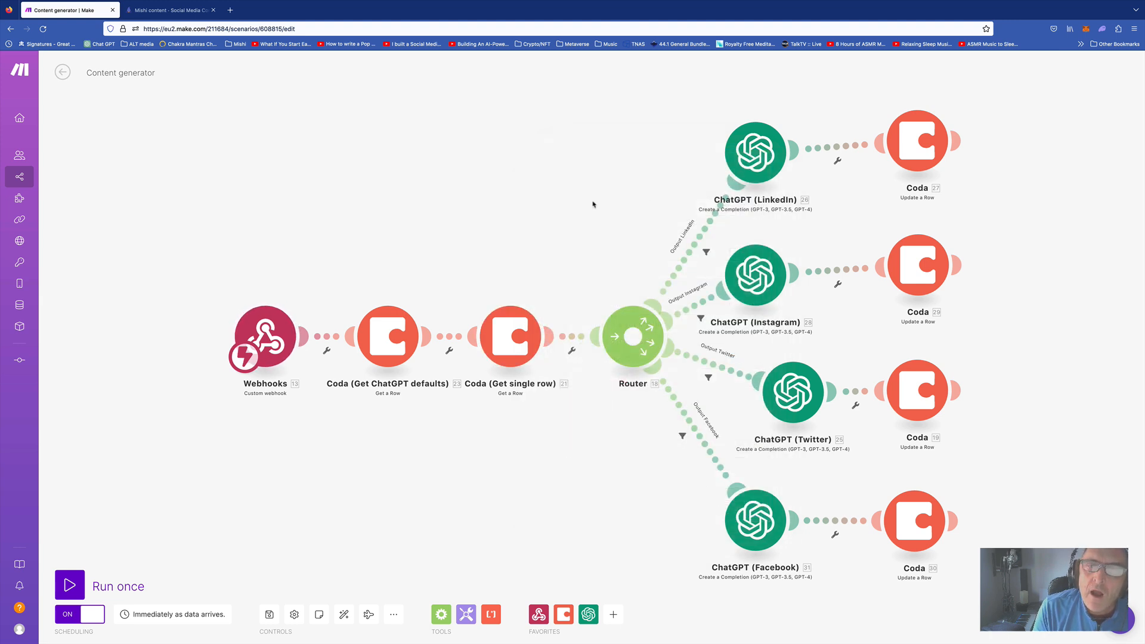
Inspect the LinkedIn route filter's fields and add Facebook to the Coda row's Output on social channels
left_click(698, 242)
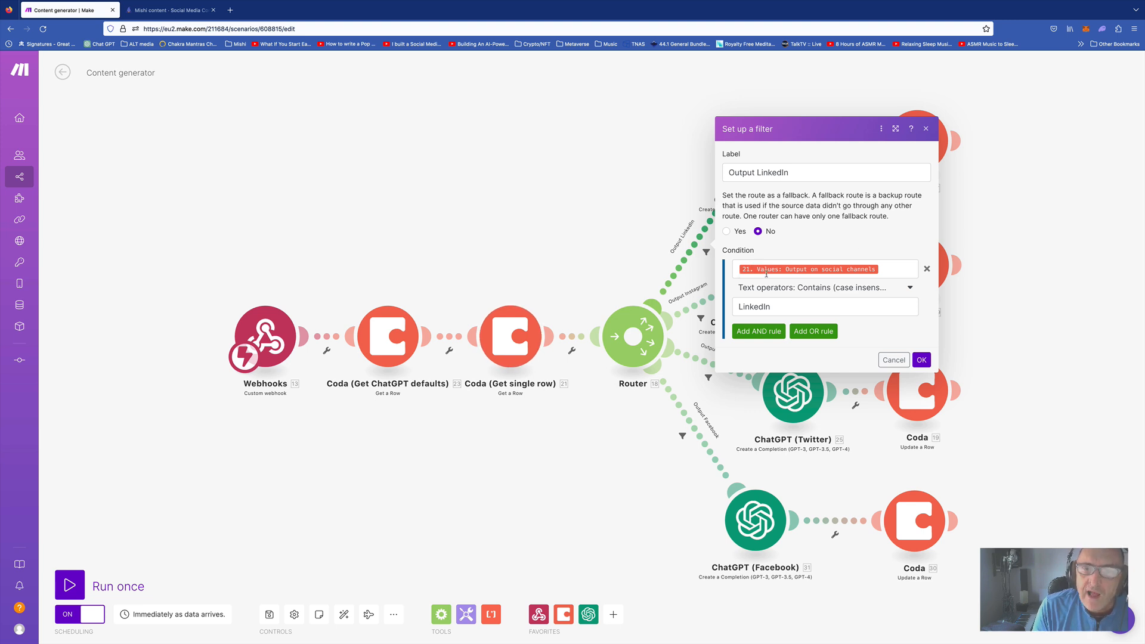
left_click(840, 270)
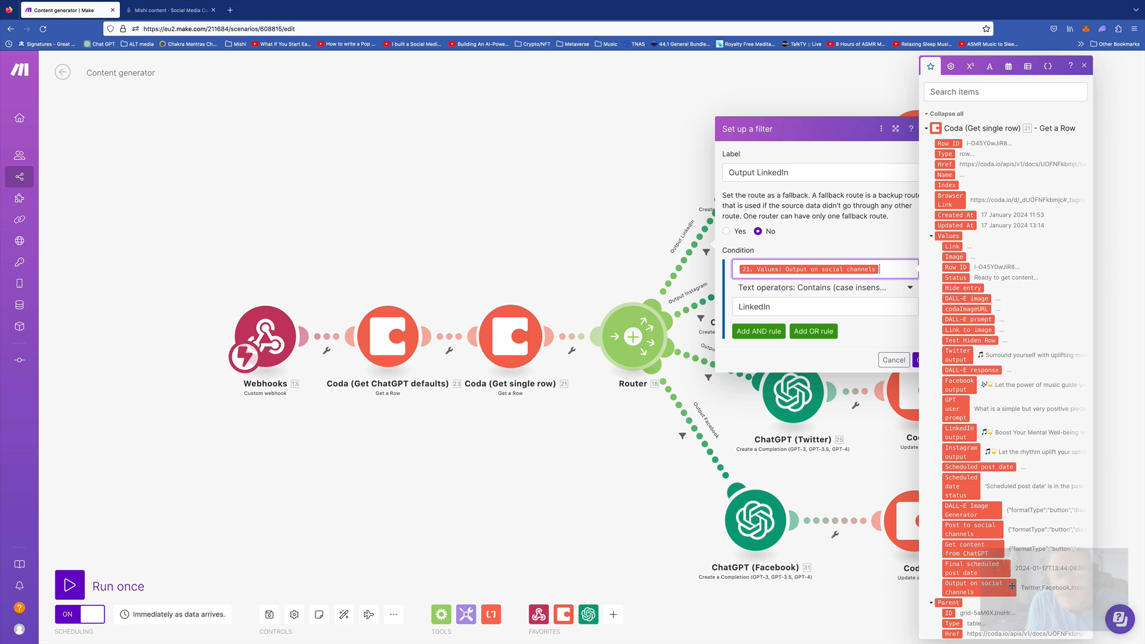
left_click(182, 9)
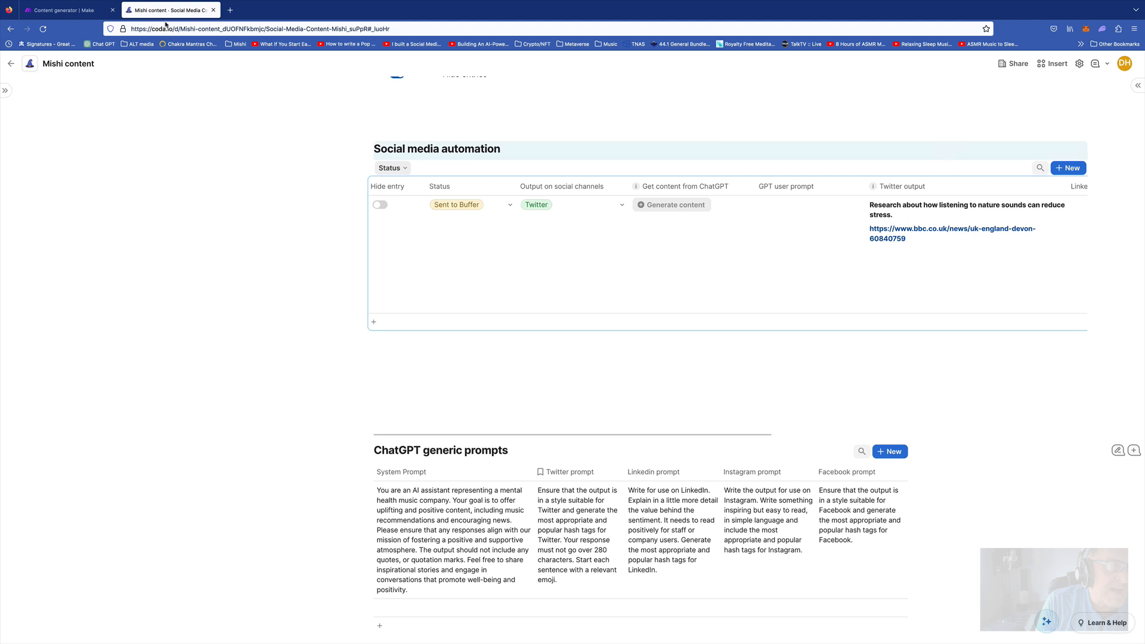
left_click(613, 206)
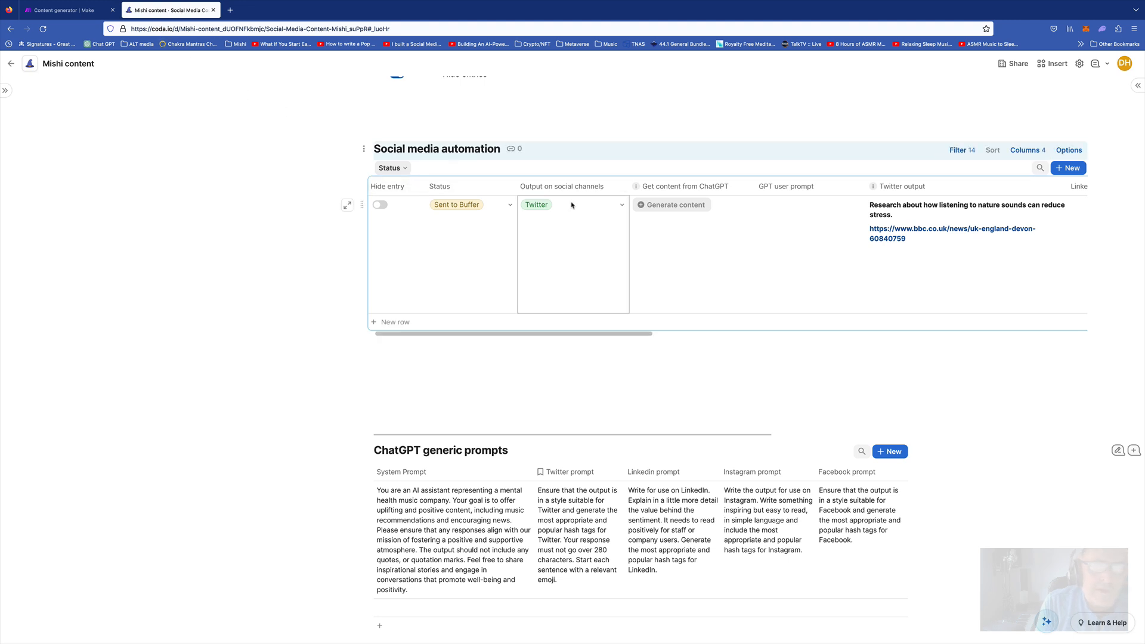
left_click(621, 205)
left_click(533, 242)
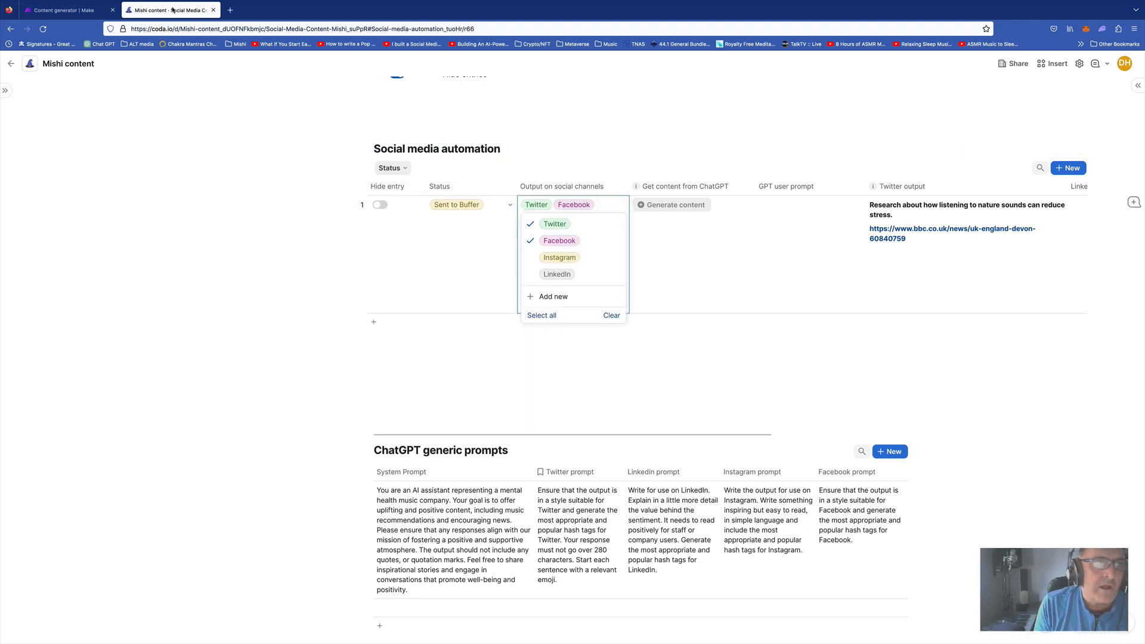
Review the LinkedIn filter's case-insensitive contains condition and its text operators, then close the filter
left_click(68, 9)
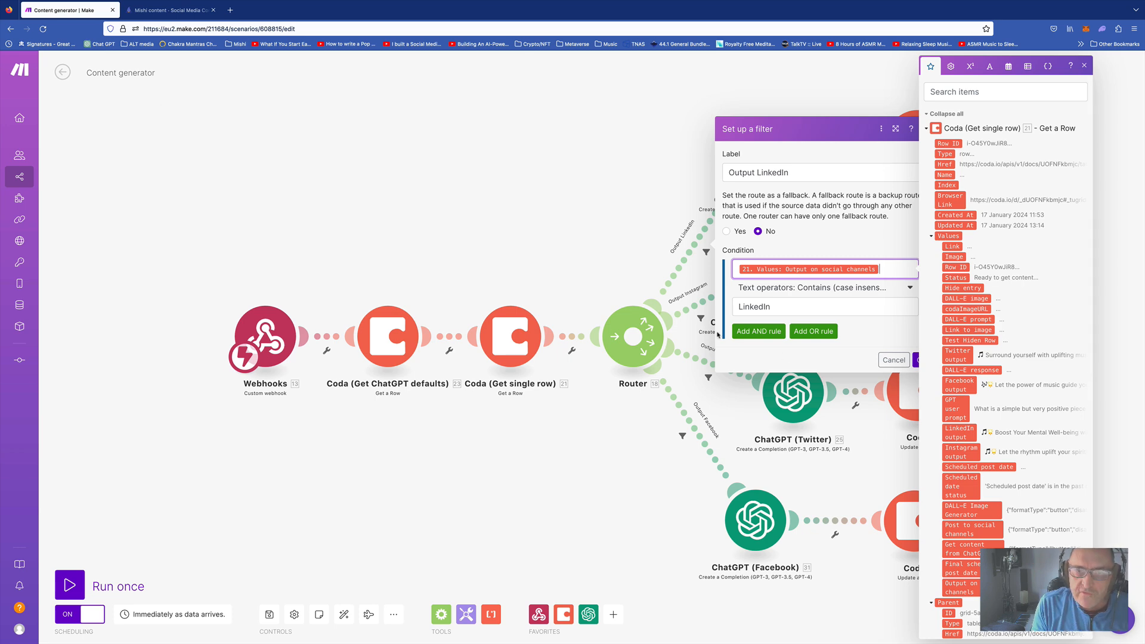
left_click(869, 338)
left_click(823, 291)
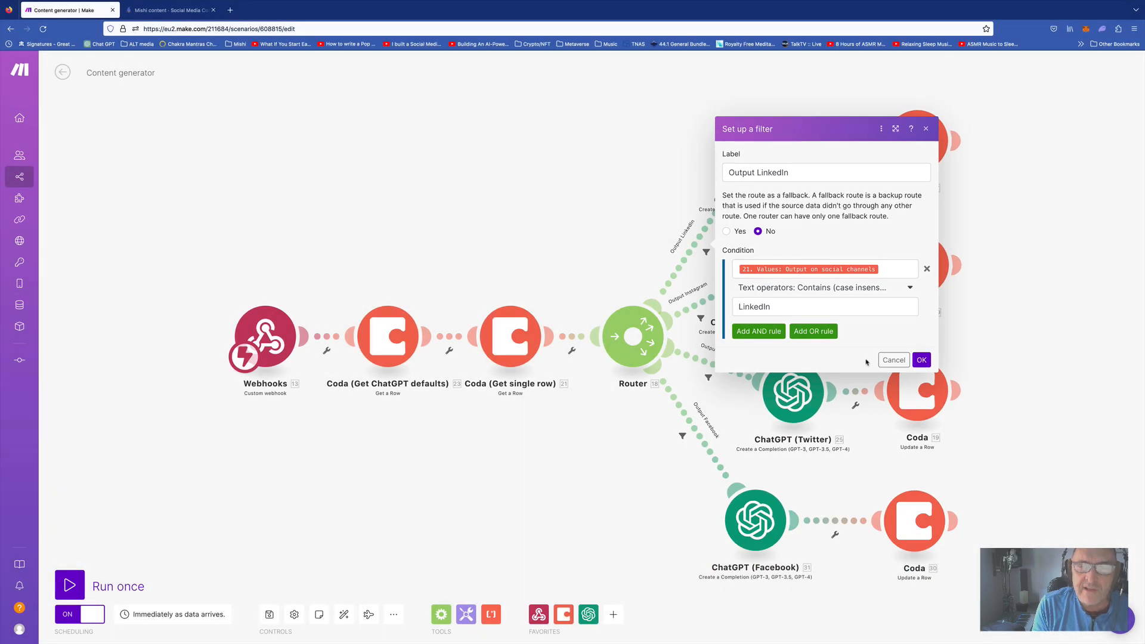
left_click(894, 359)
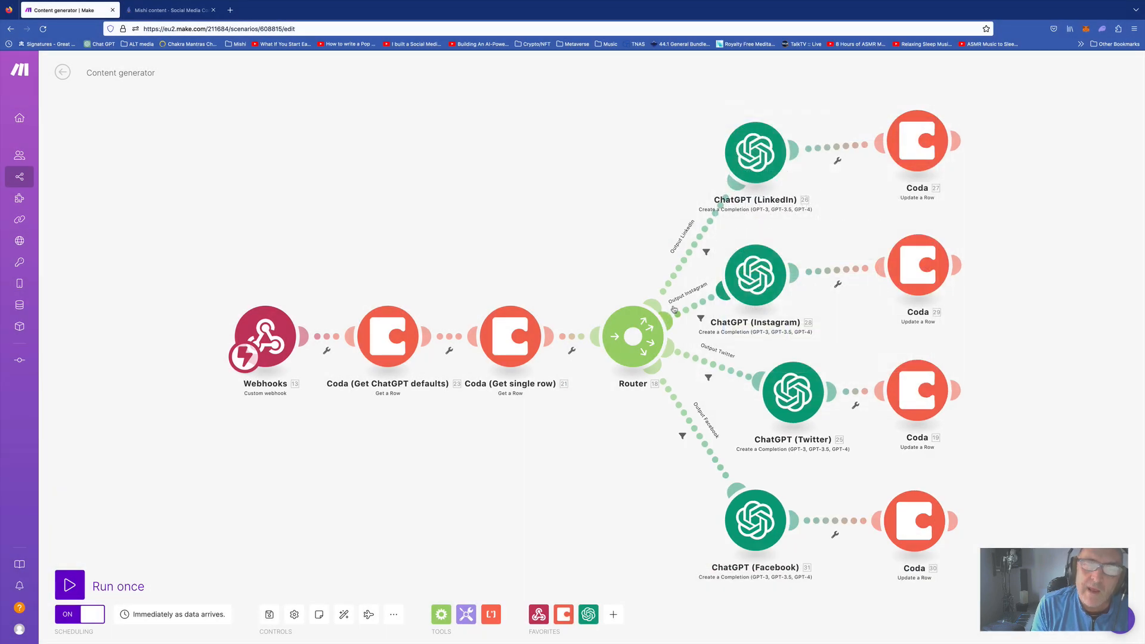
Review the ChatGPT (LinkedIn) module's chat completion method and list the GPT models beside gpt-3.5-turbo
left_click(763, 157)
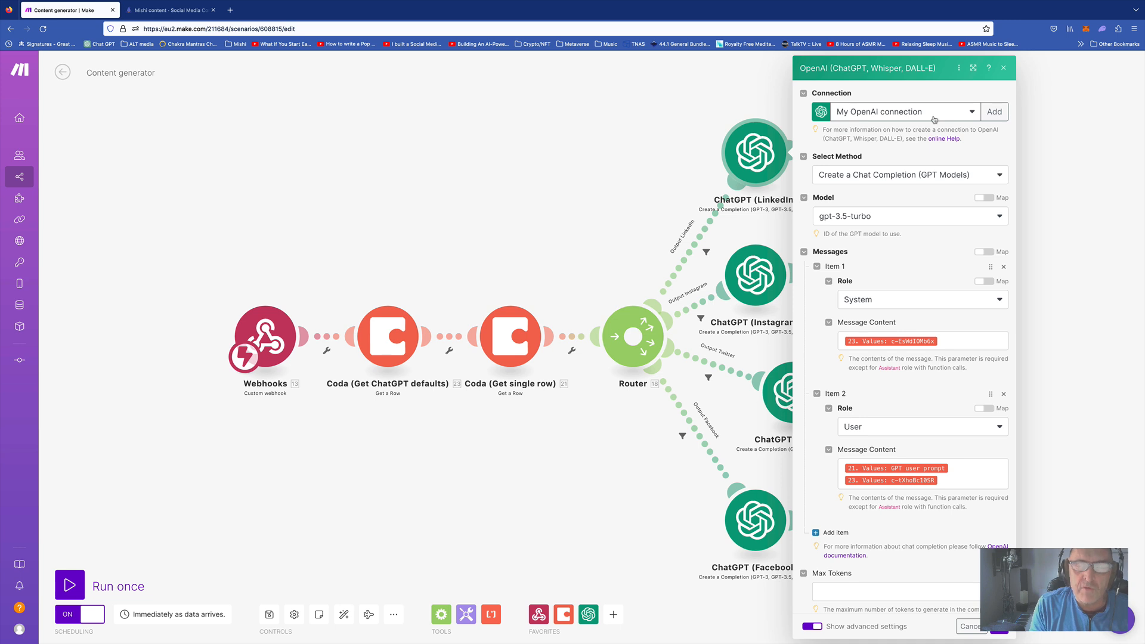
left_click(921, 178)
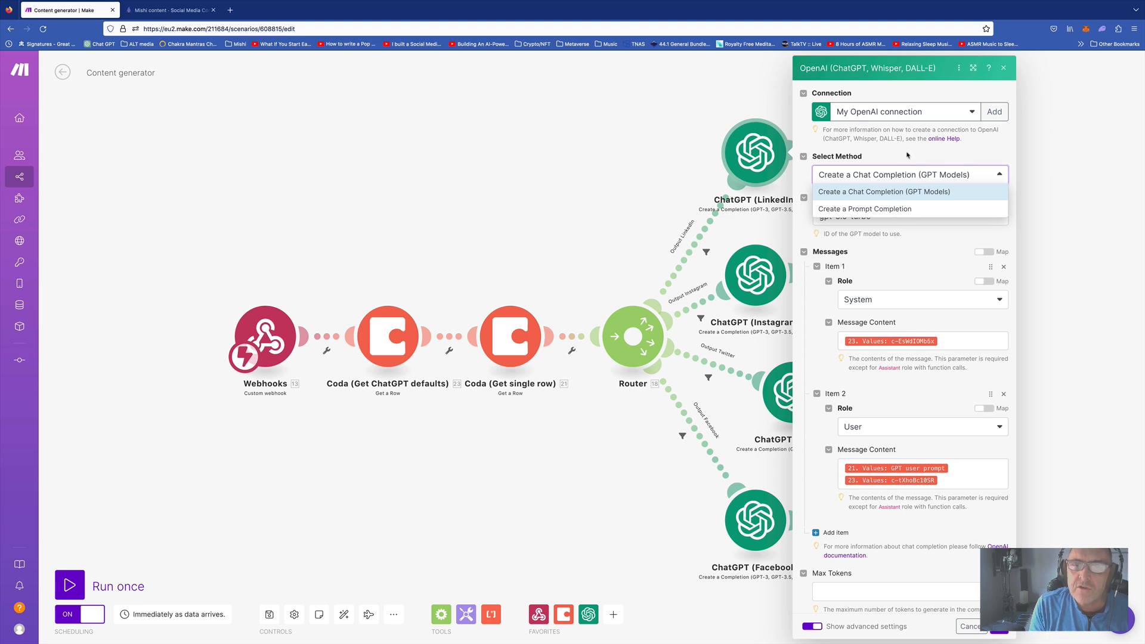
left_click(907, 155)
left_click(889, 215)
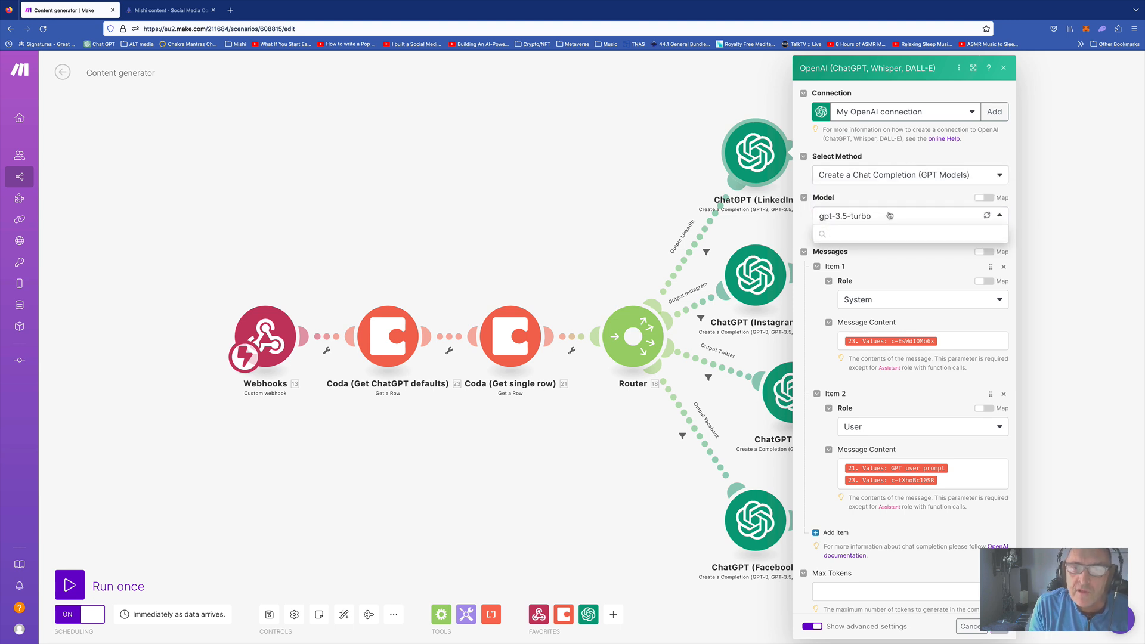
left_click(901, 222)
left_click(902, 221)
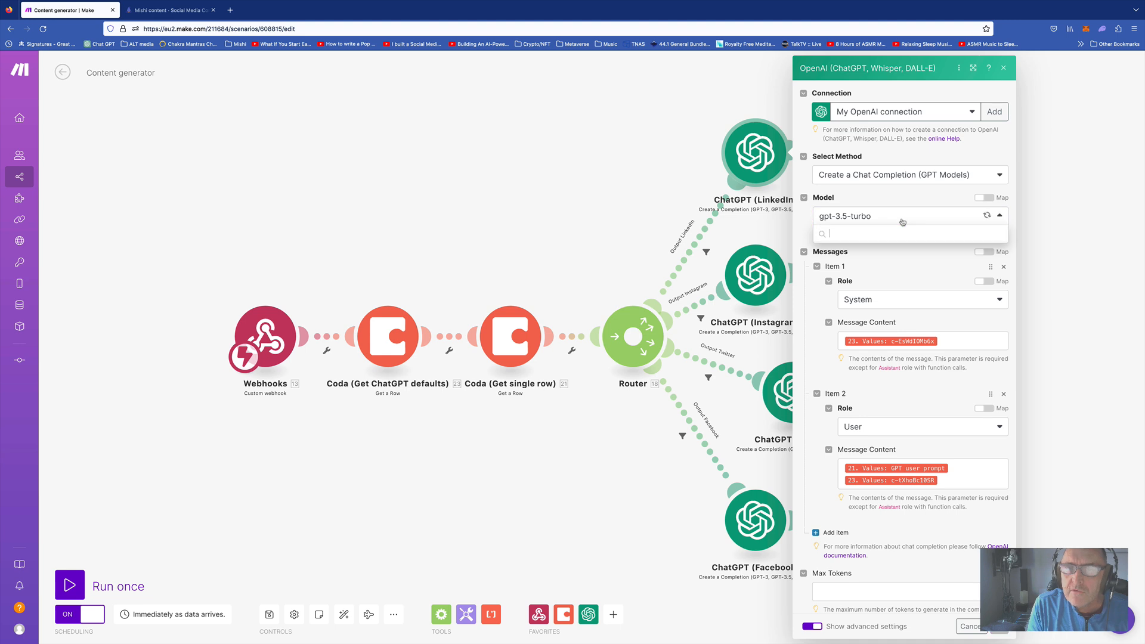
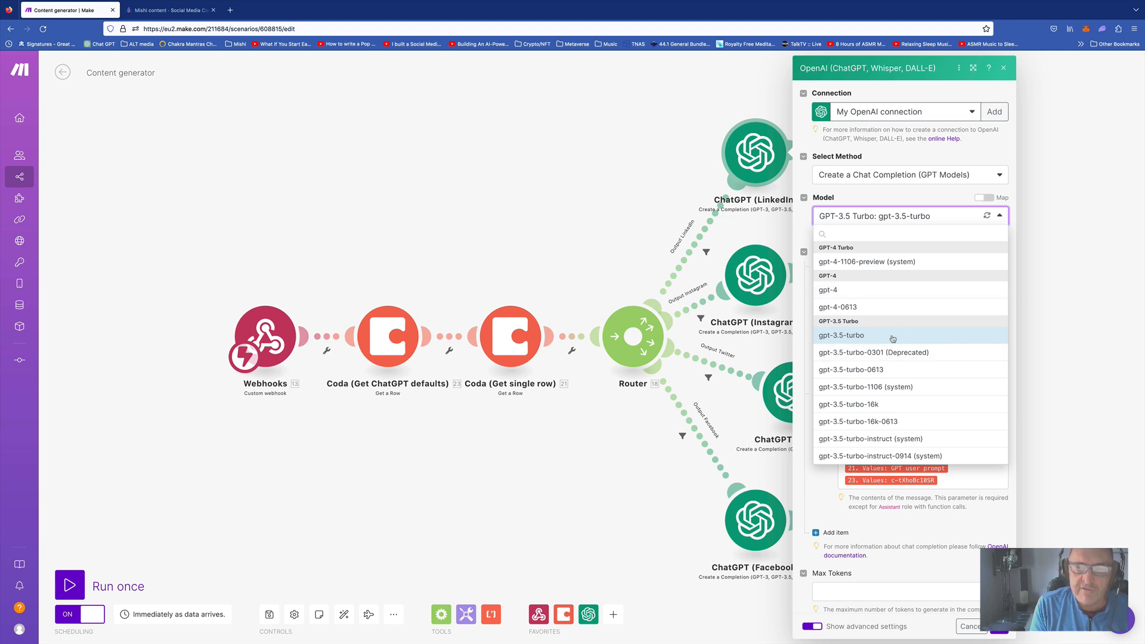
Keep gpt-3.5-turbo and the System role for message 1, then view the Mishi content Coda table
left_click(802, 380)
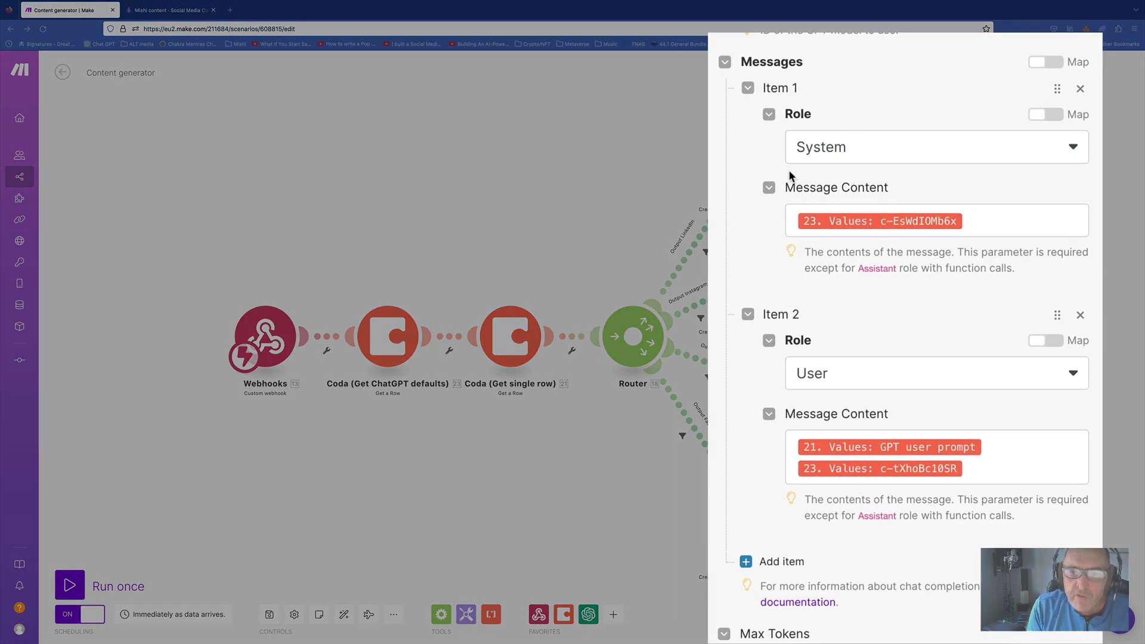
left_click(869, 152)
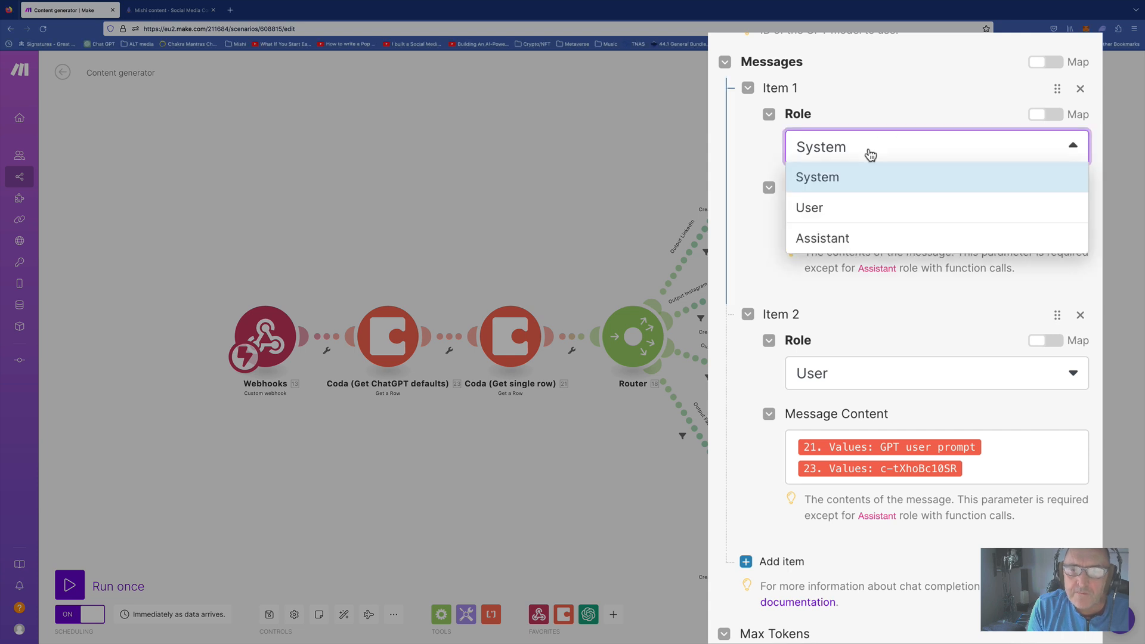
left_click(869, 153)
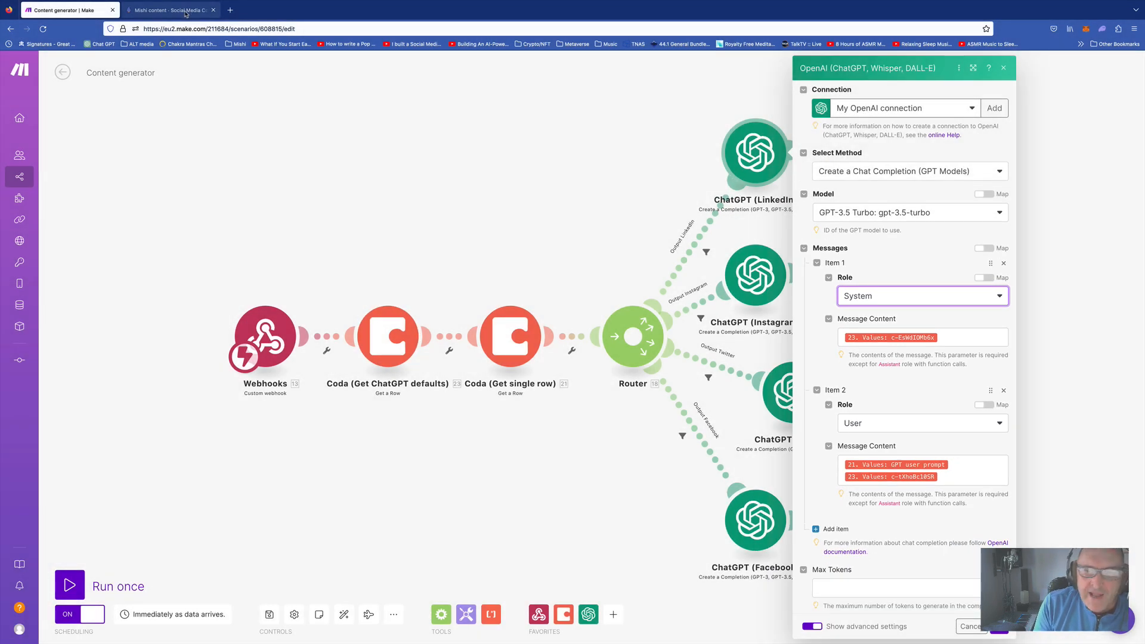
left_click(186, 13)
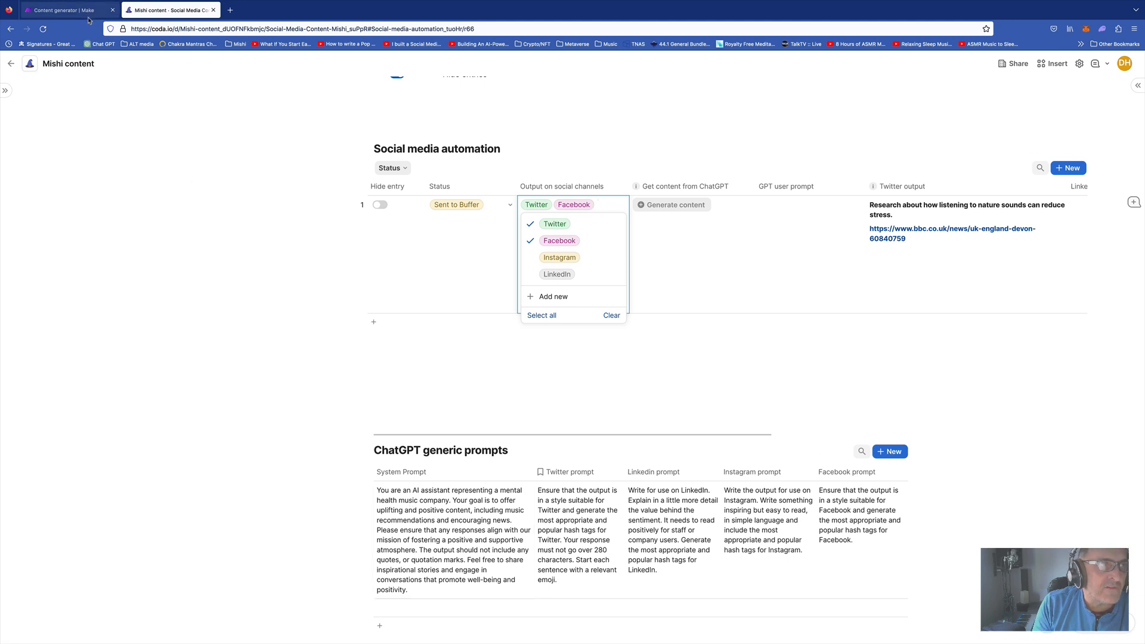
Back in Make, inspect the mappable values for the System message content
left_click(65, 10)
left_click(963, 337)
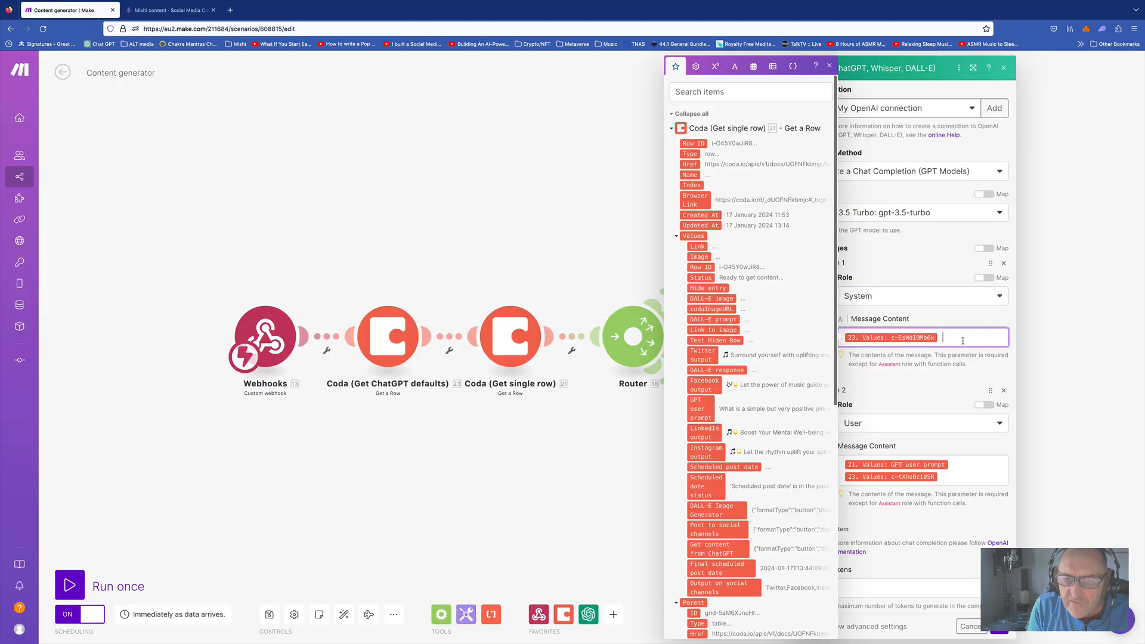
scroll(726, 441, "down", 10)
scroll(726, 441, "down", 2)
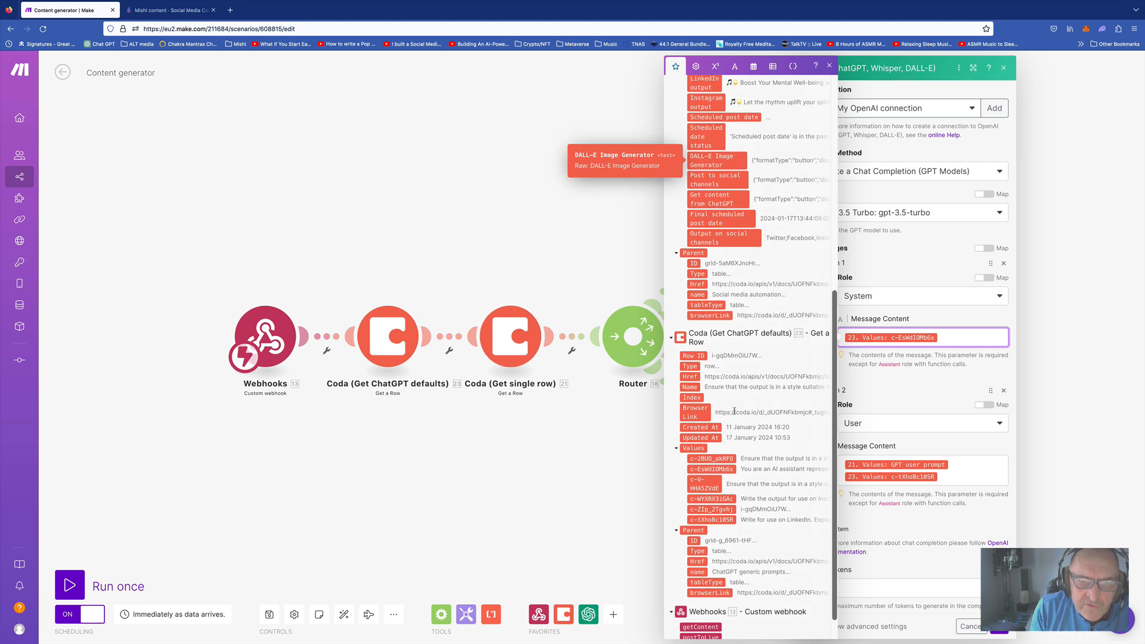
scroll(716, 481, "down", 1)
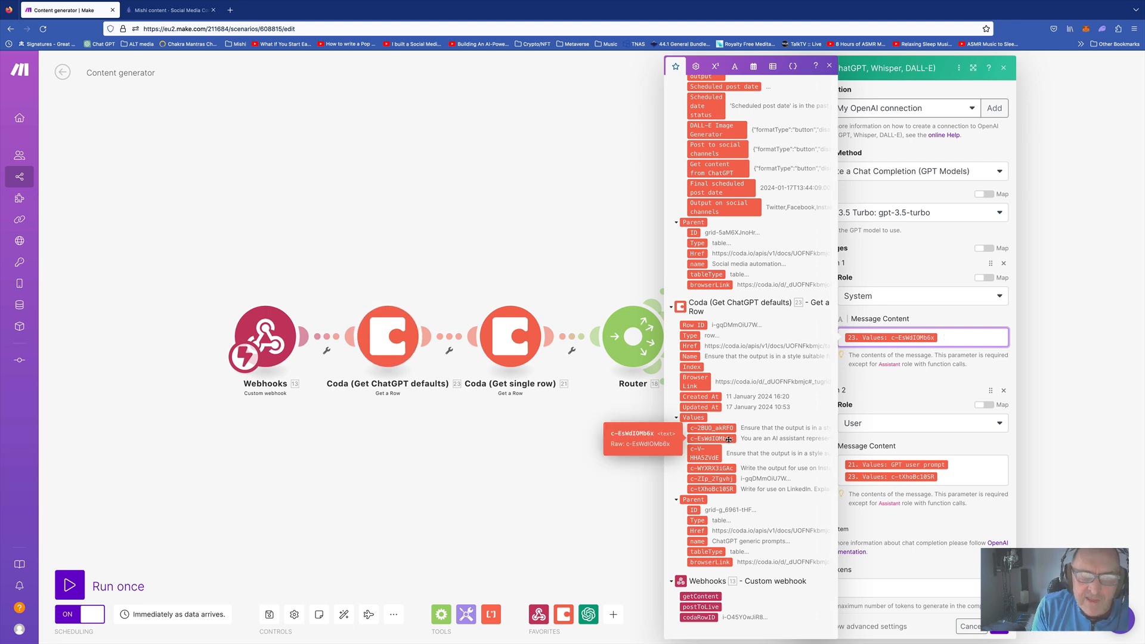
left_click(908, 391)
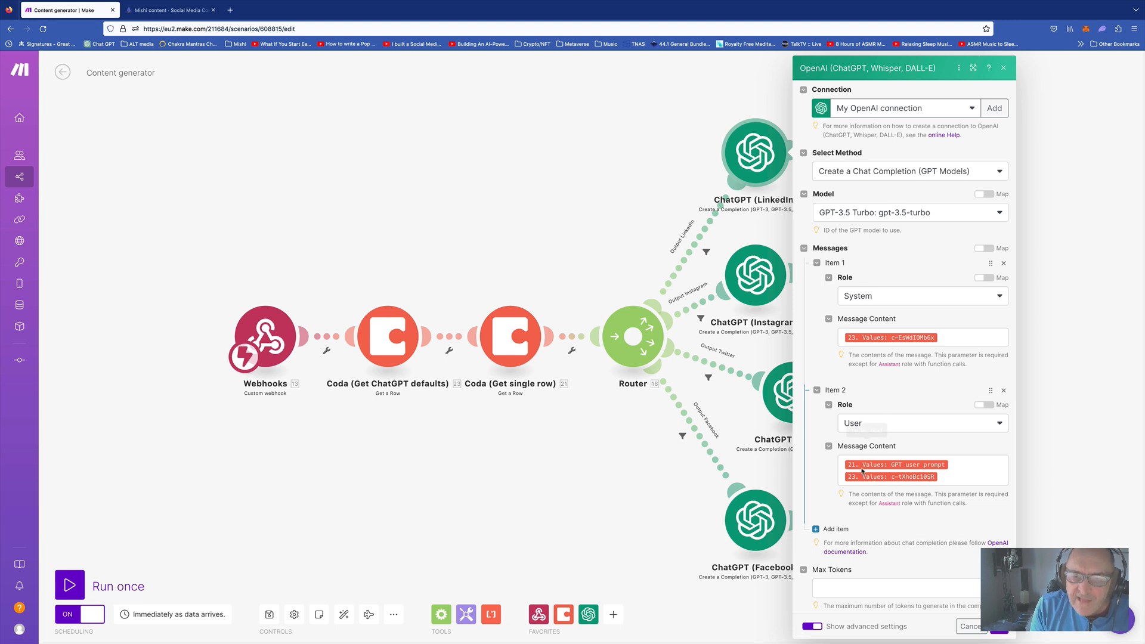
Compare the User message content mapping with the Coda GPT user prompt column
left_click(958, 464)
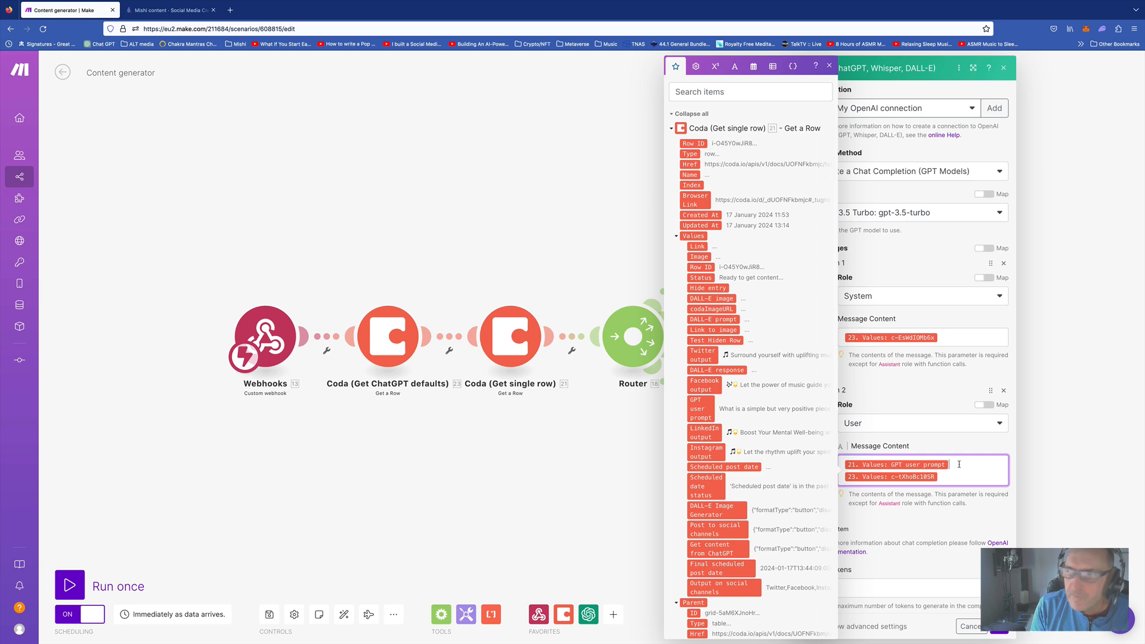
left_click(173, 10)
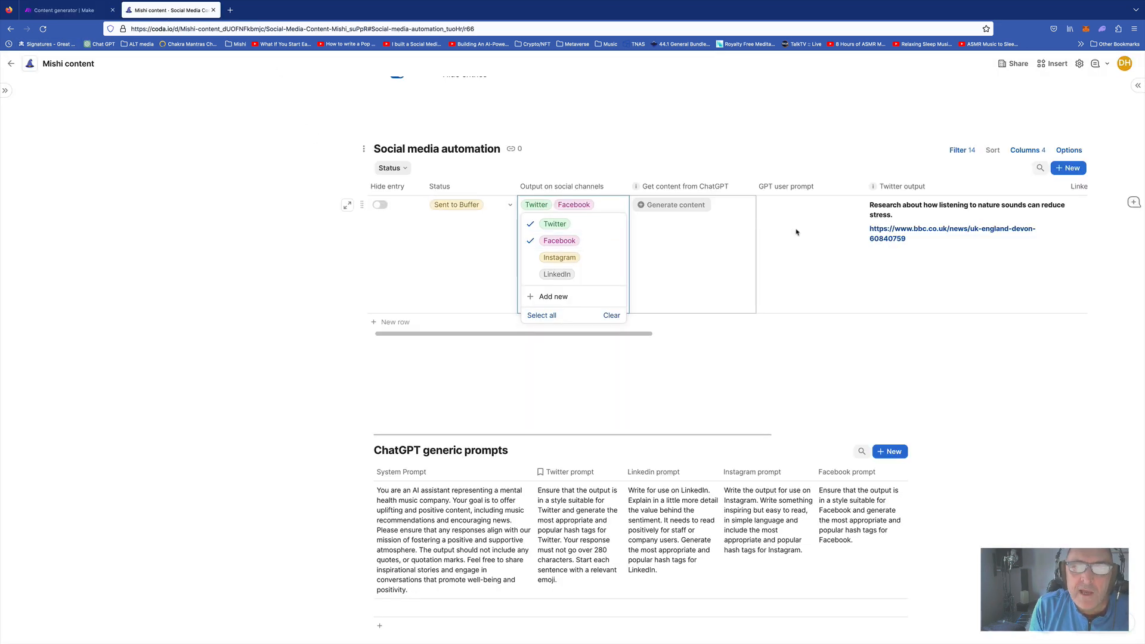
left_click(72, 10)
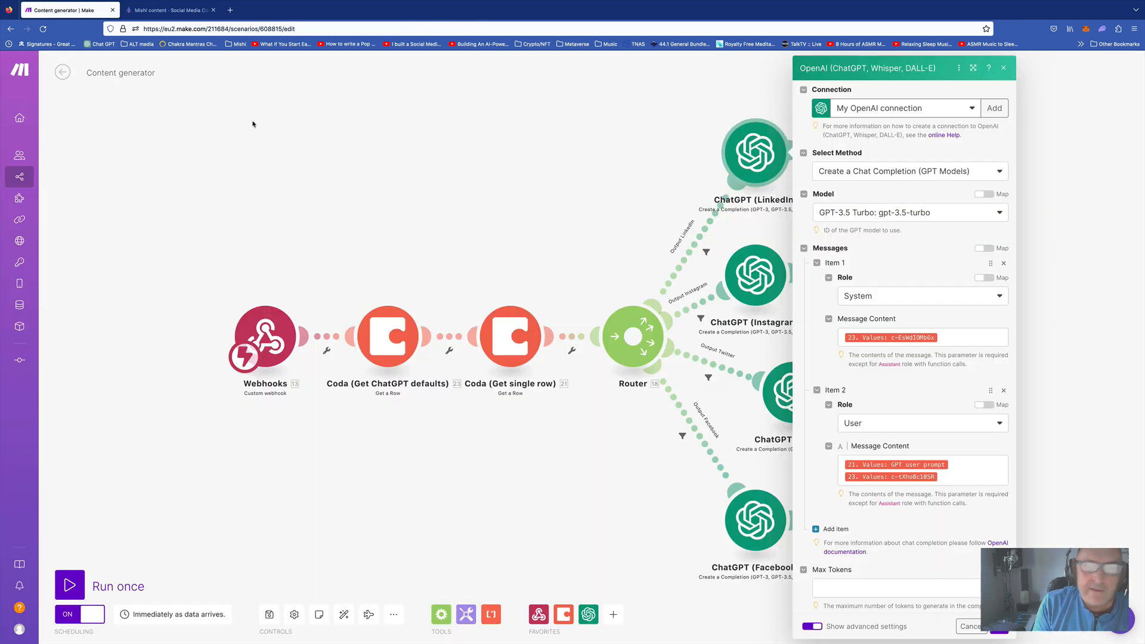
left_click(961, 463)
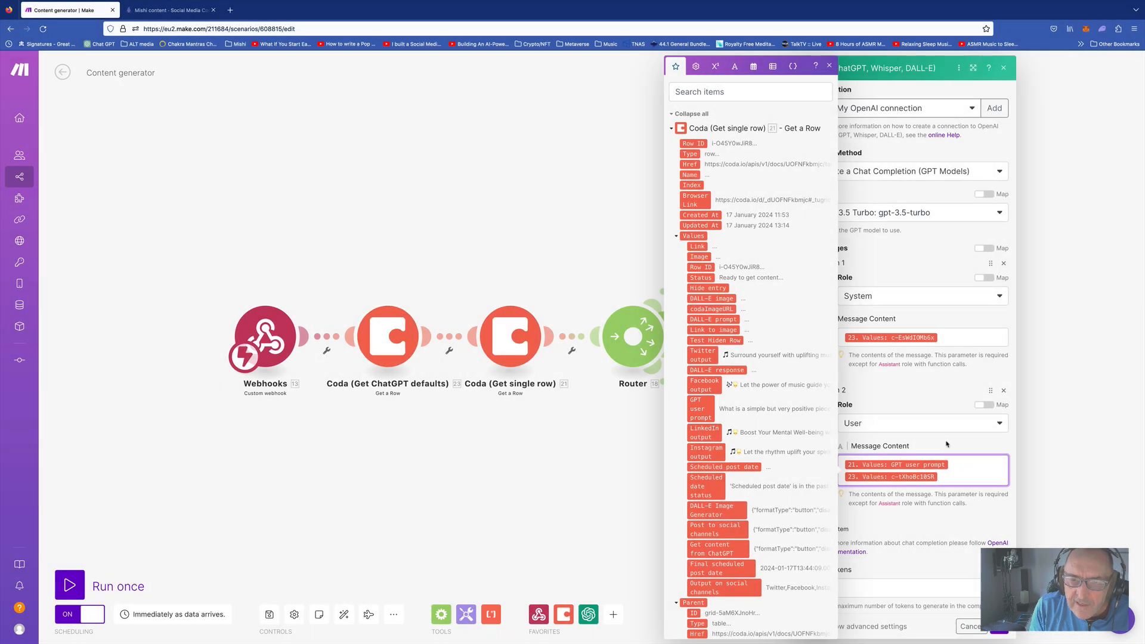
left_click(947, 444)
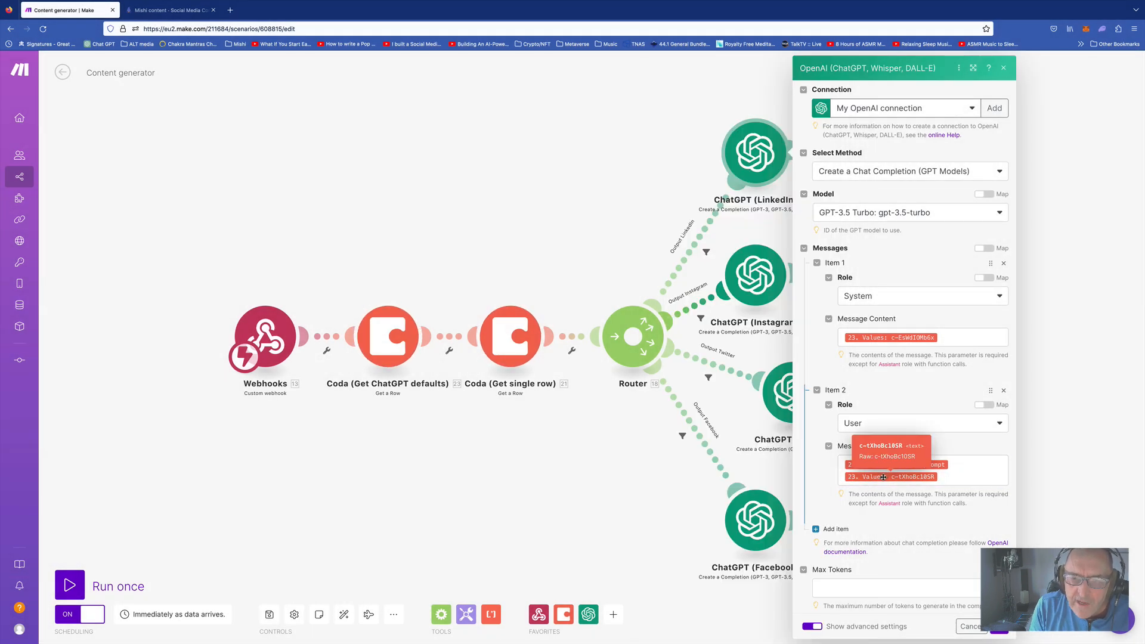
left_click(952, 477)
scroll(761, 511, "down", 10)
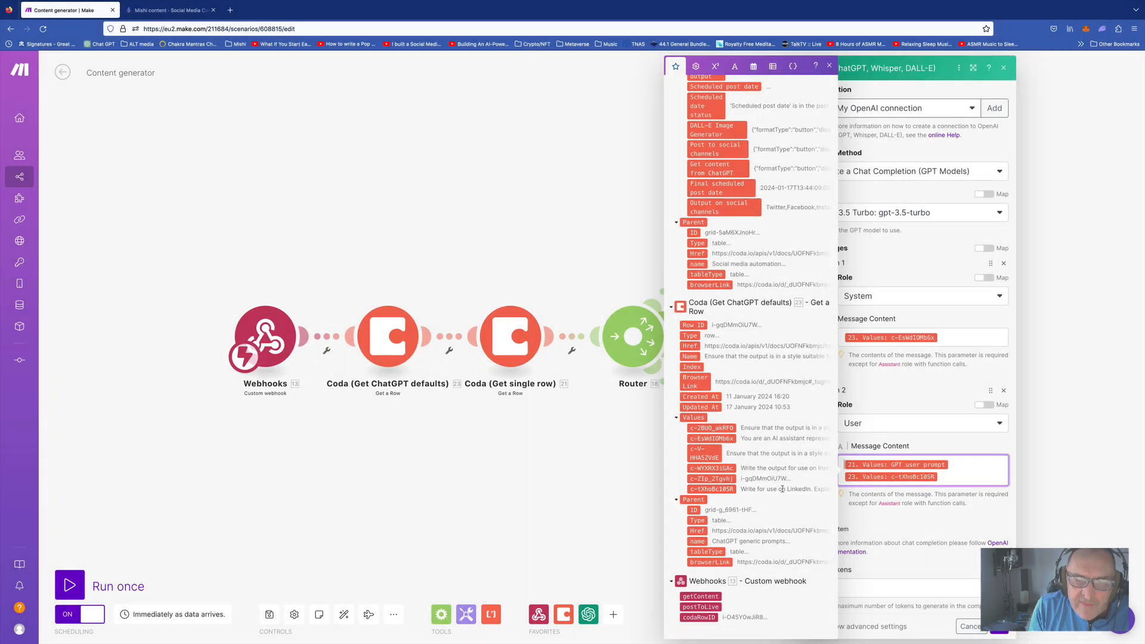
Recheck the Social media automation row in Coda, then close the mapping panel in Make
left_click(169, 10)
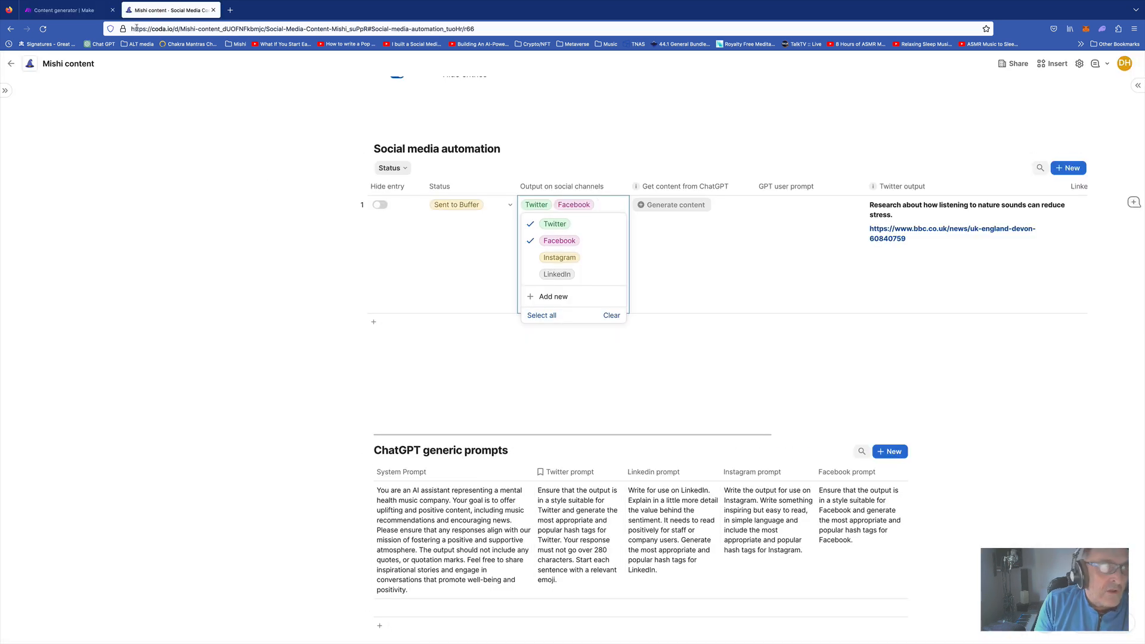
left_click(65, 10)
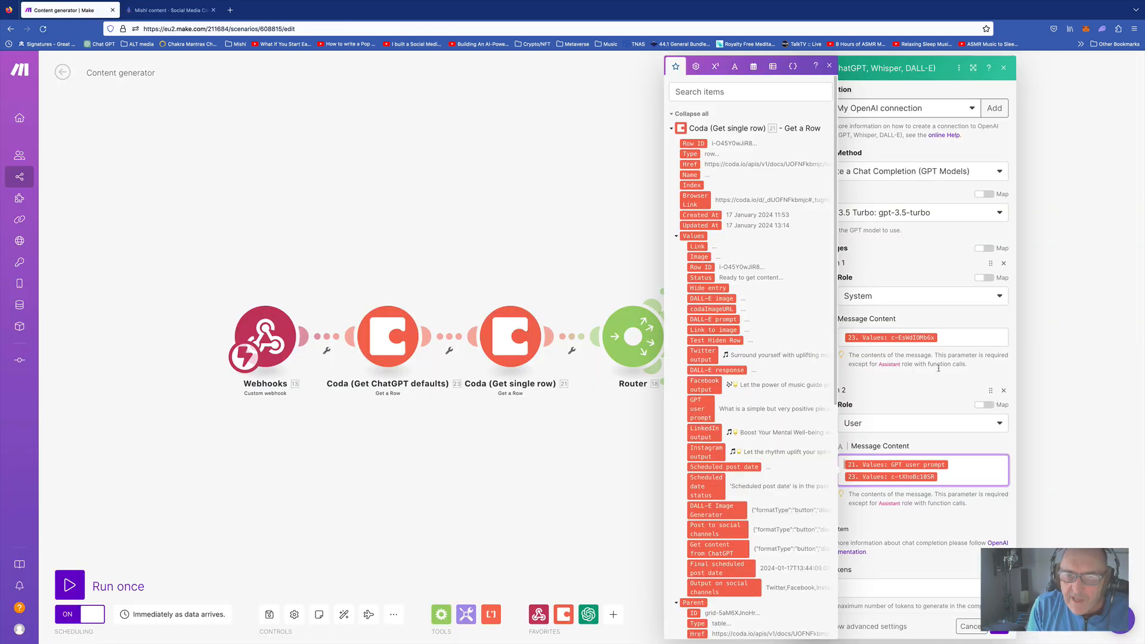
left_click(910, 329)
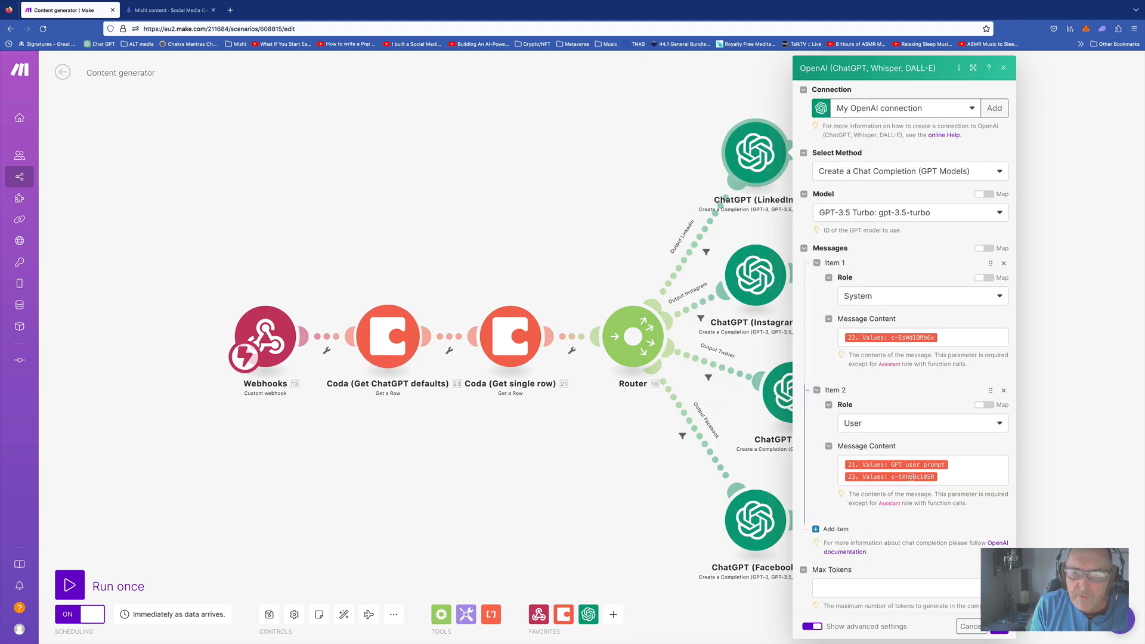
mouse_move(846, 477)
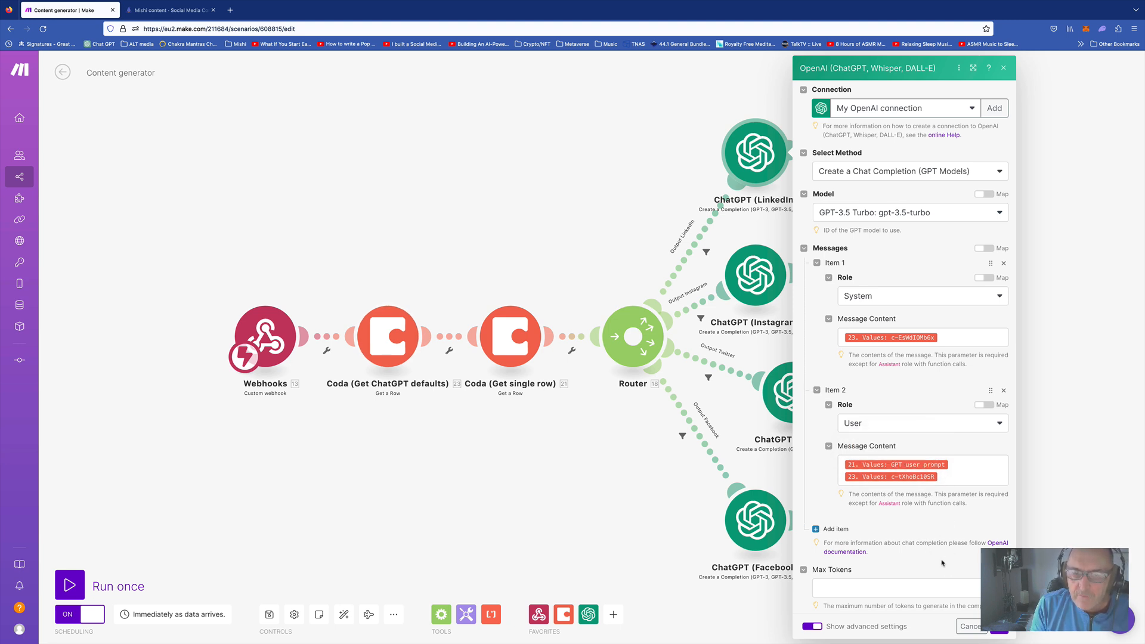
scroll(873, 491, "down", 5)
scroll(875, 490, "down", 3)
scroll(894, 525, "up", 10)
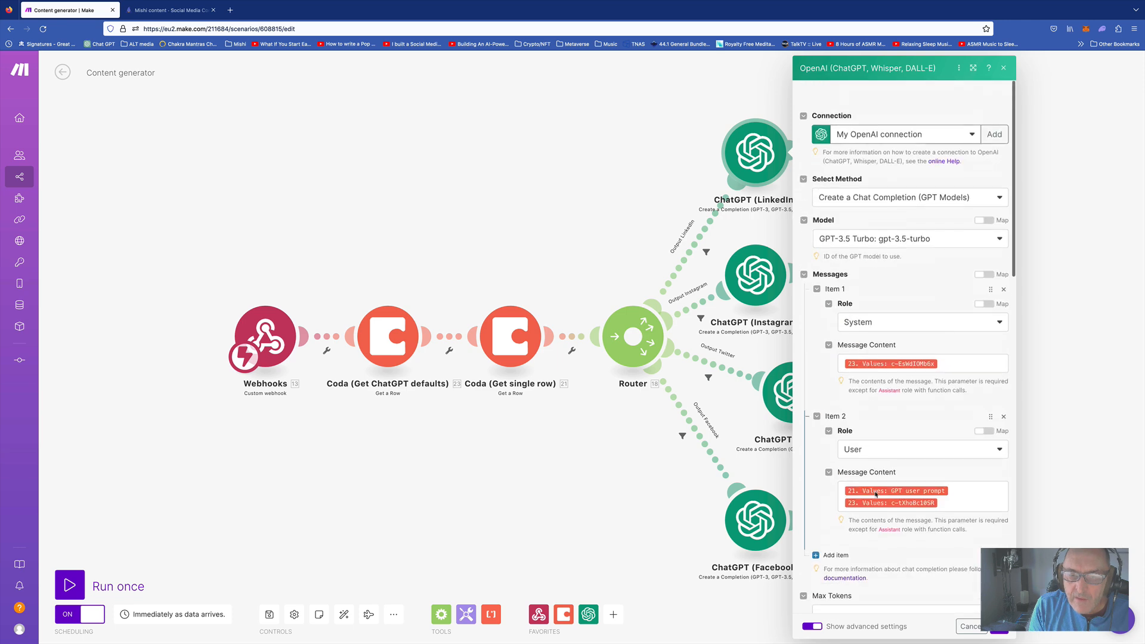
Cancel the ChatGPT module and check the Coda update's Instagram output, mapped to Choices > Message > Content
left_click(970, 626)
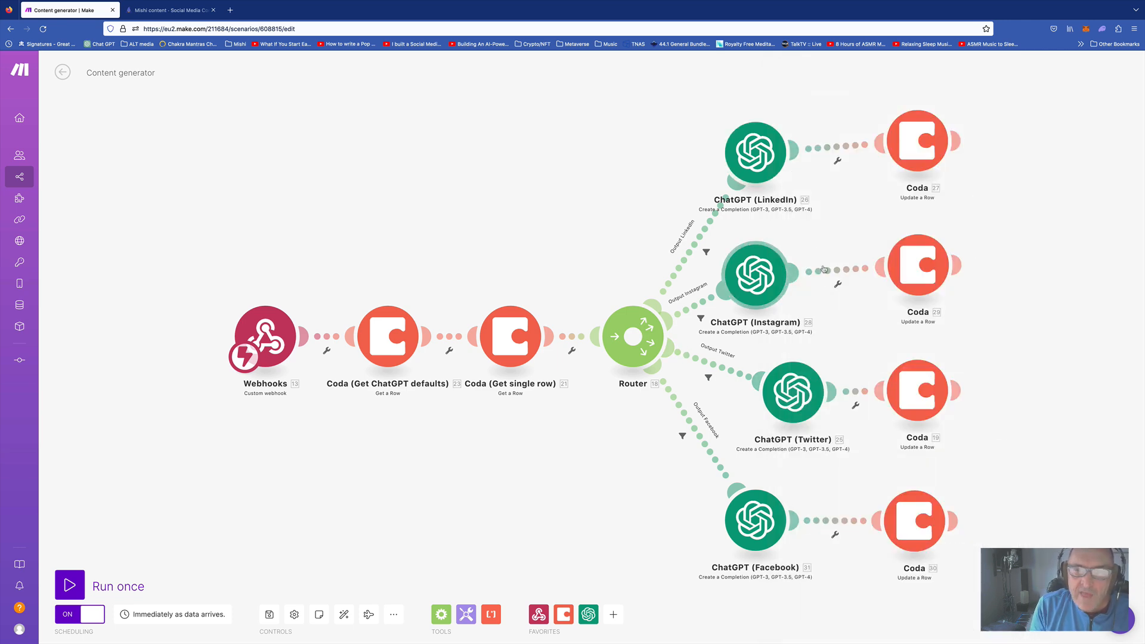
left_click(921, 267)
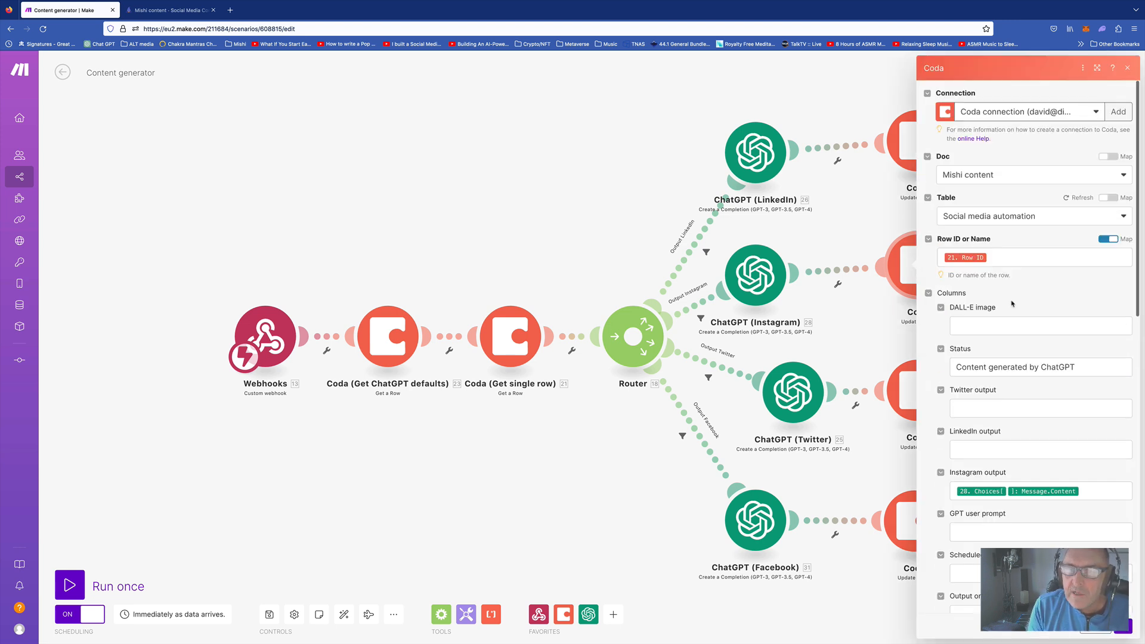
left_click(1086, 490)
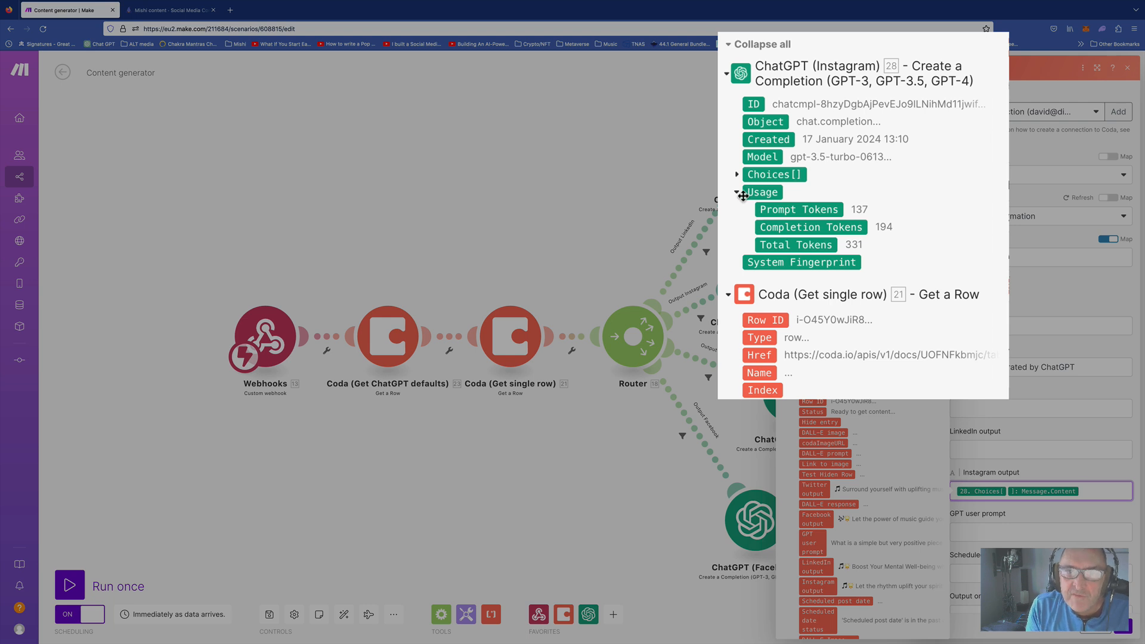
left_click(737, 174)
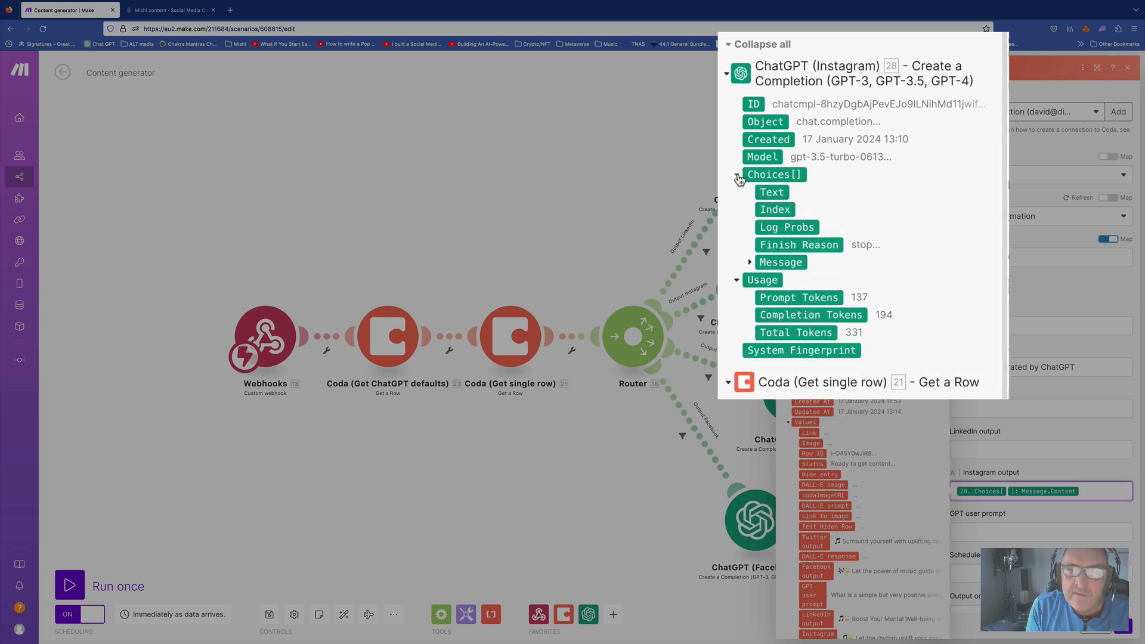
left_click(751, 263)
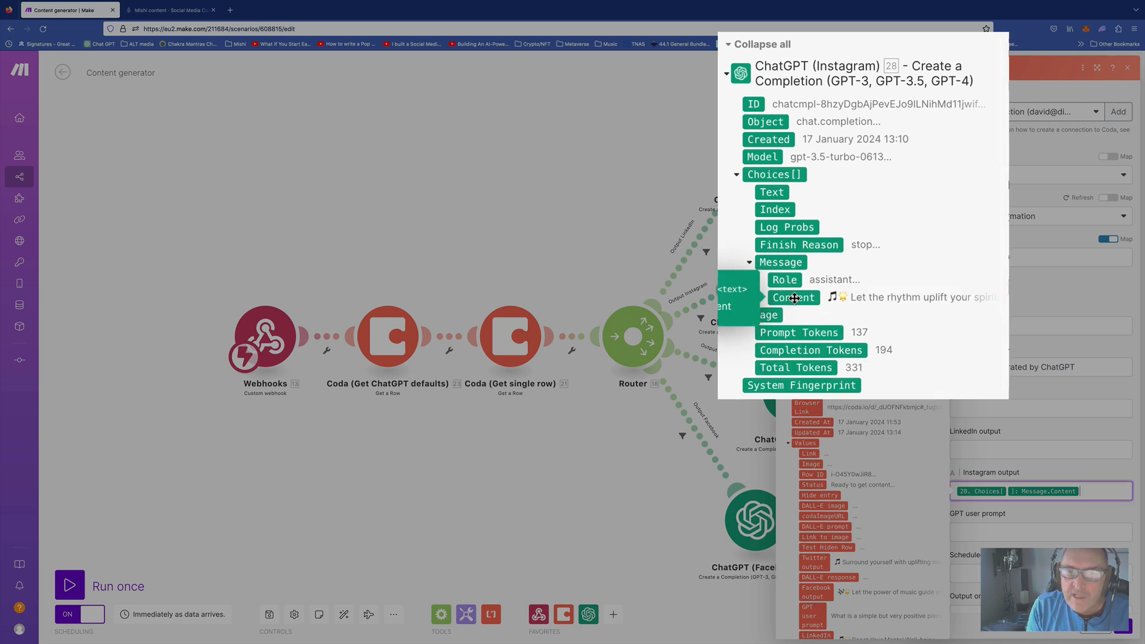
left_click(1061, 475)
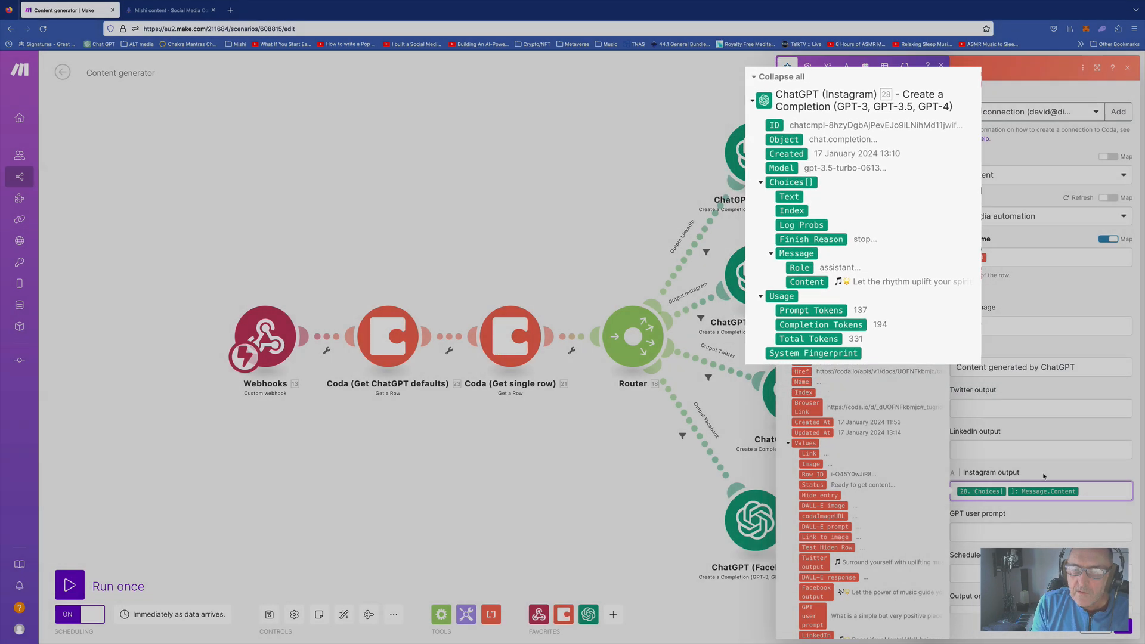
Review the rest of the update-row settings against the Coda table, then close the module
scroll(1029, 453, "down", 6)
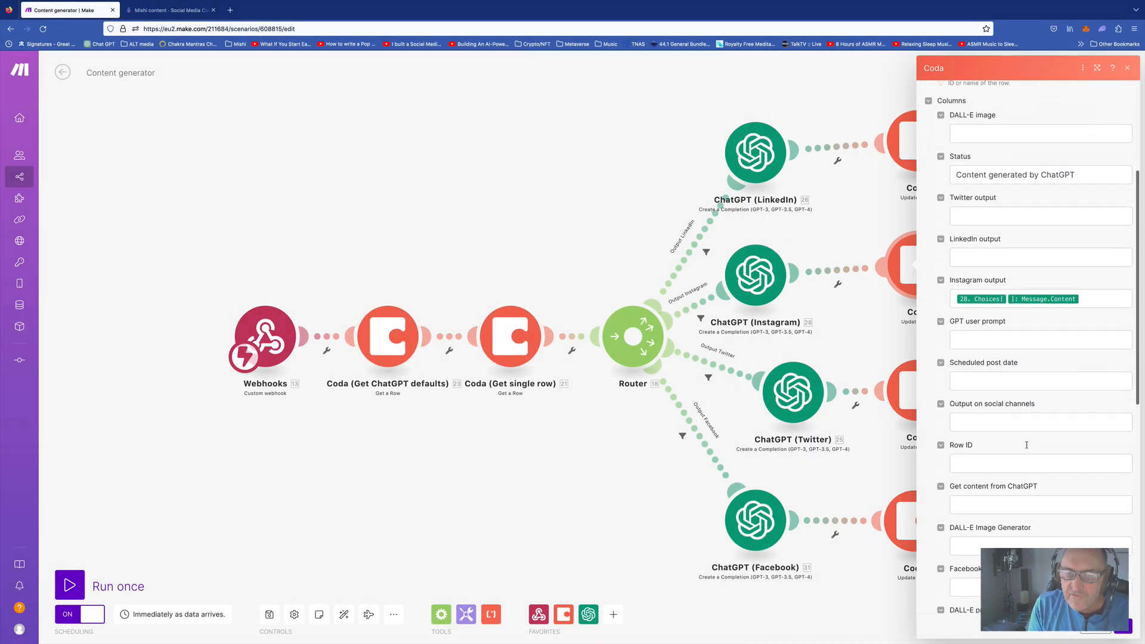
scroll(1026, 445, "down", 5)
scroll(1027, 447, "up", 6)
scroll(1026, 448, "up", 3)
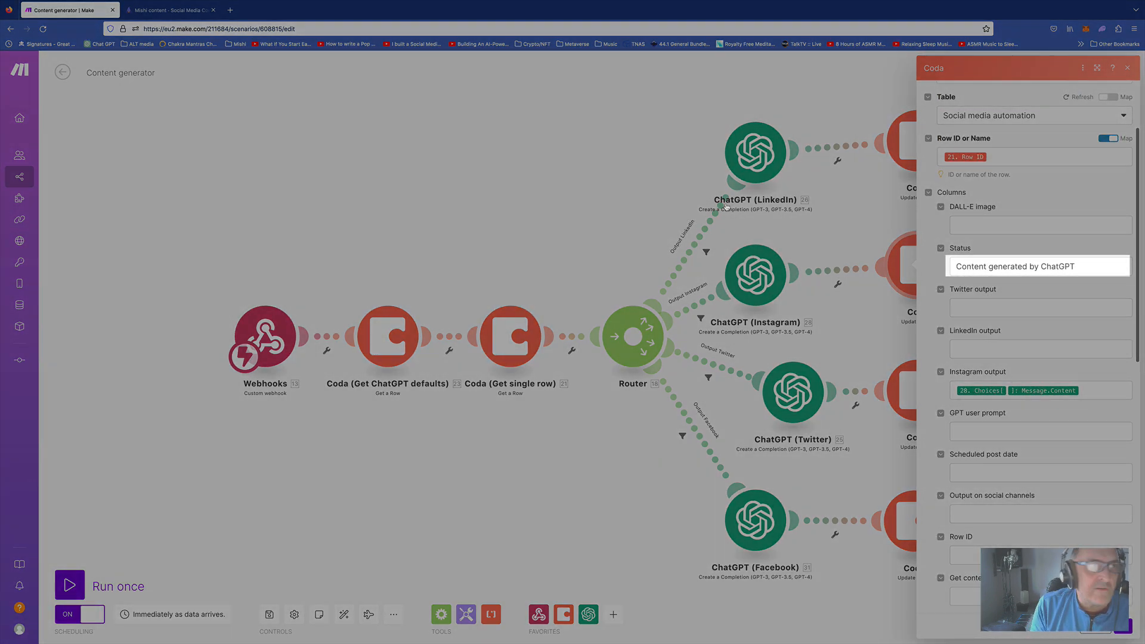
left_click(173, 10)
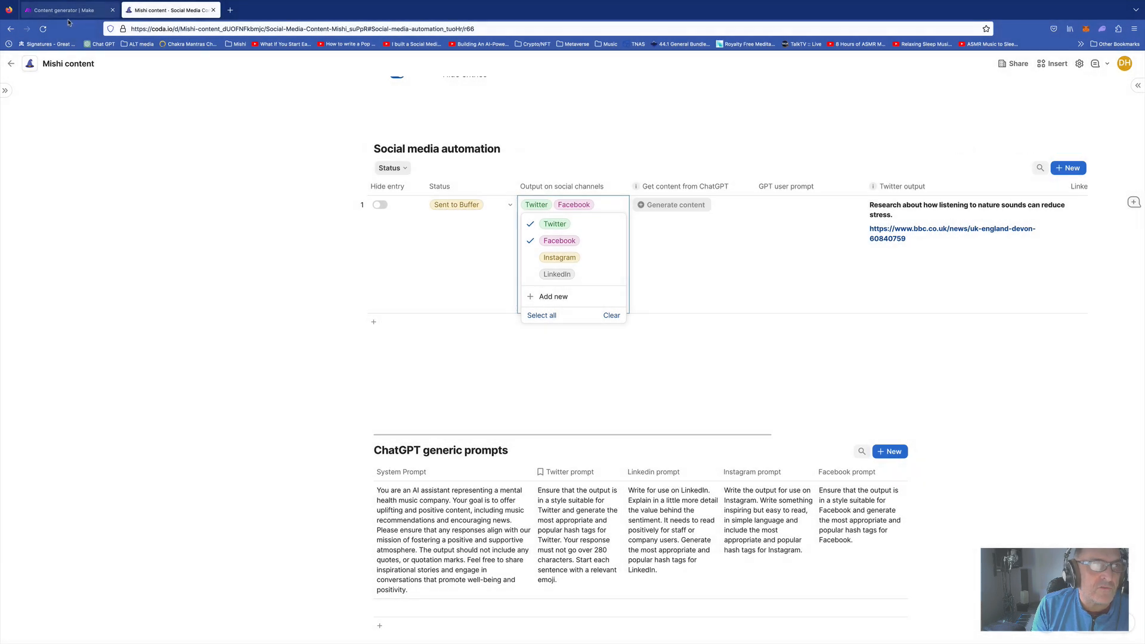
left_click(69, 10)
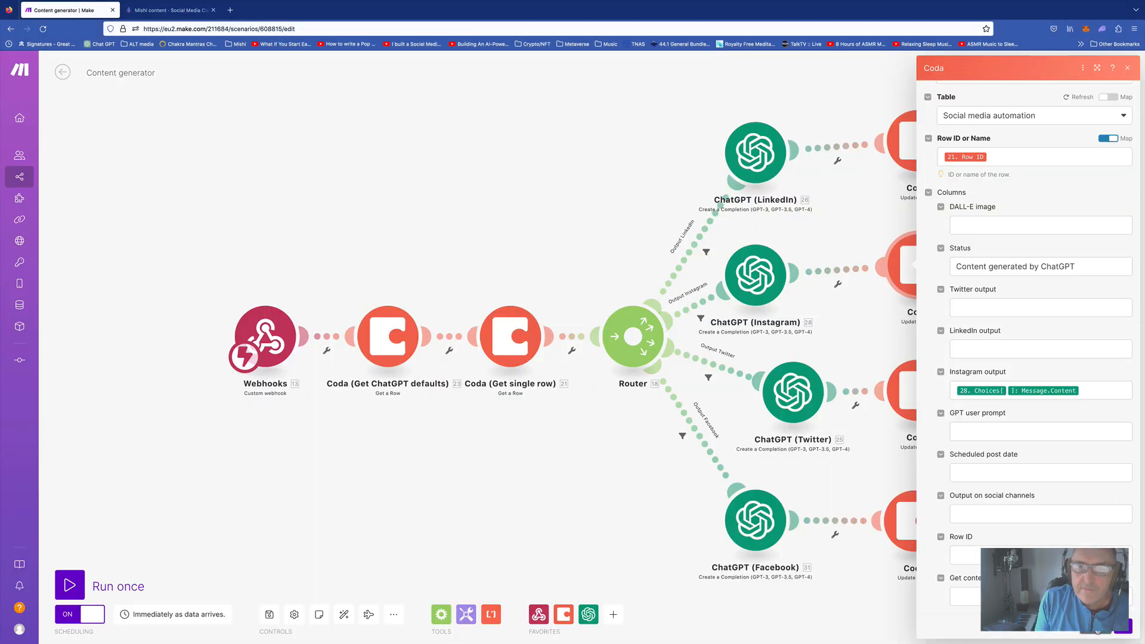
left_click(616, 520)
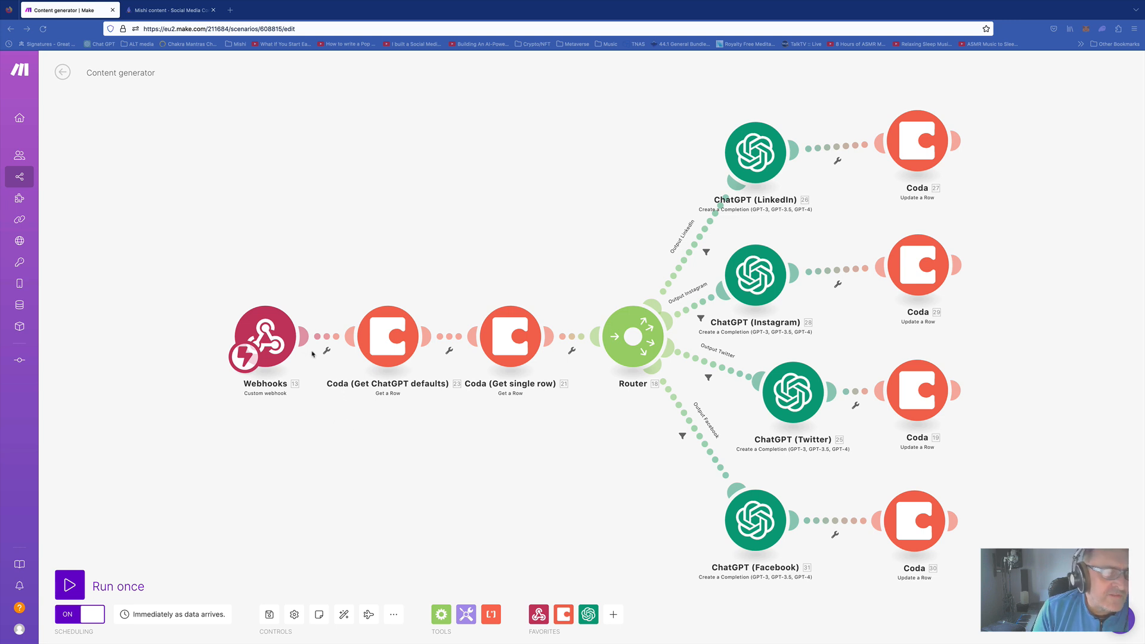
Copy the Webhooks trigger's address and call it from a new browser tab
left_click(270, 336)
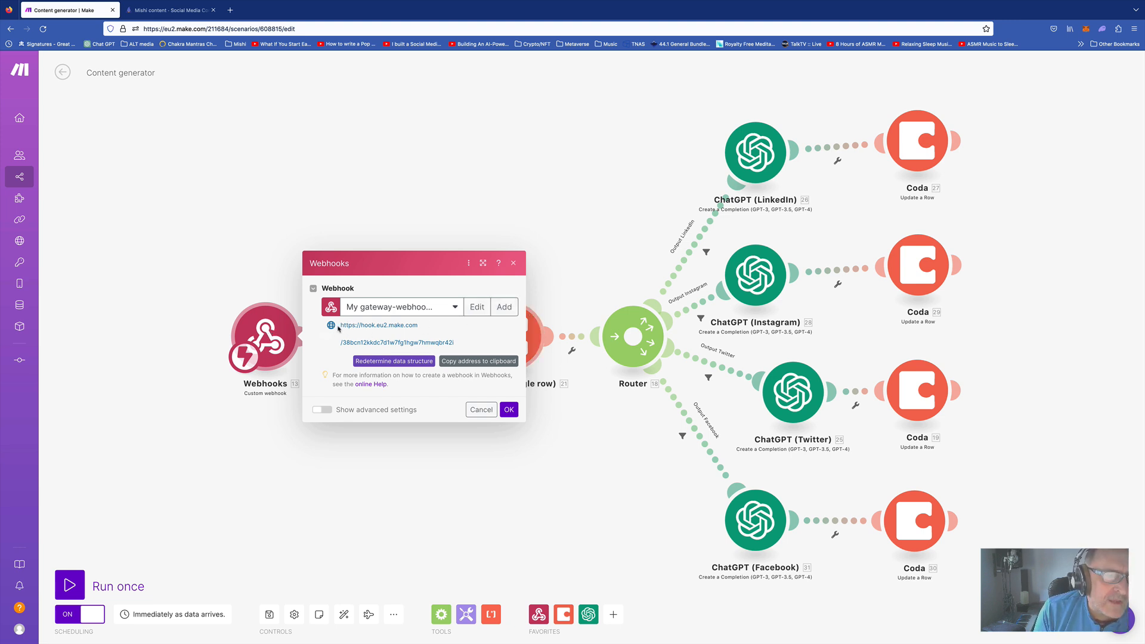
left_click(478, 362)
left_click(481, 409)
left_click(230, 10)
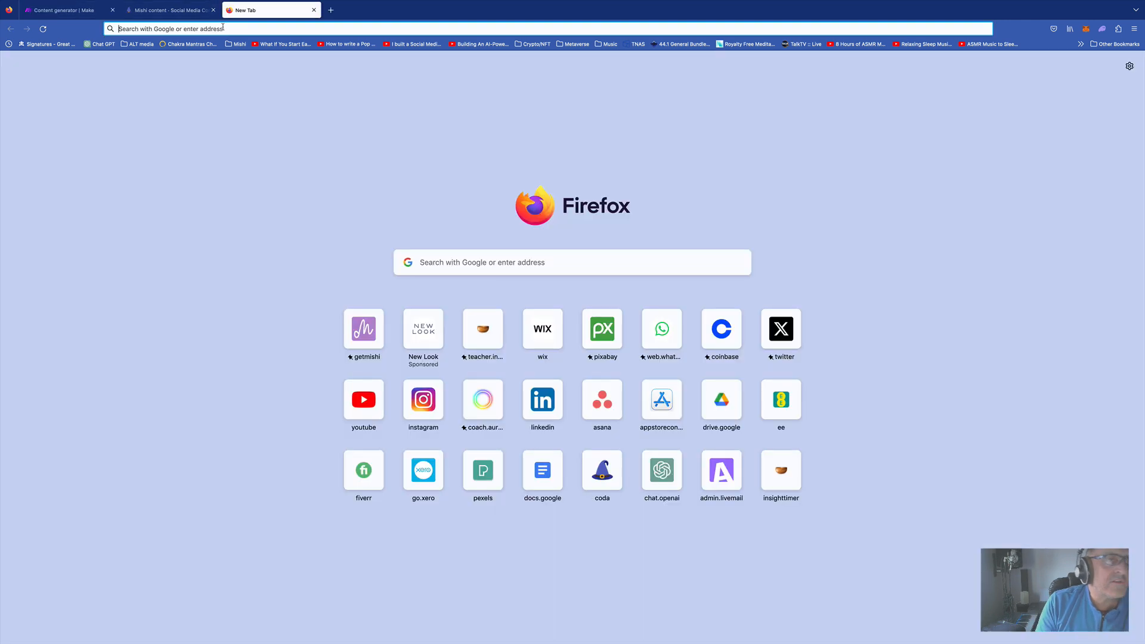
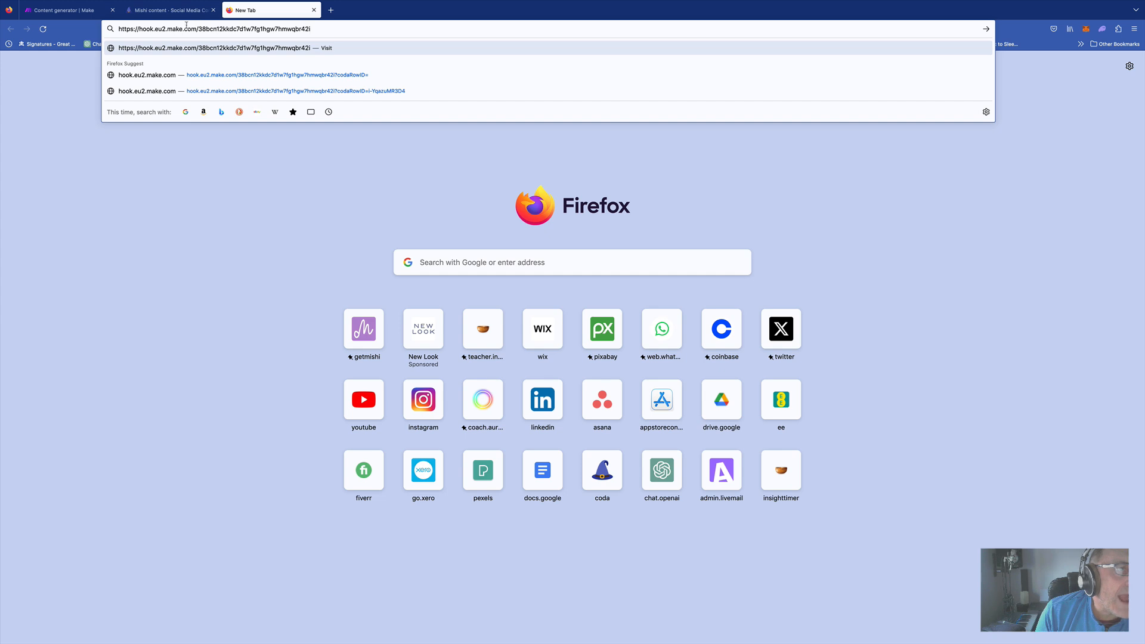
key("Return")
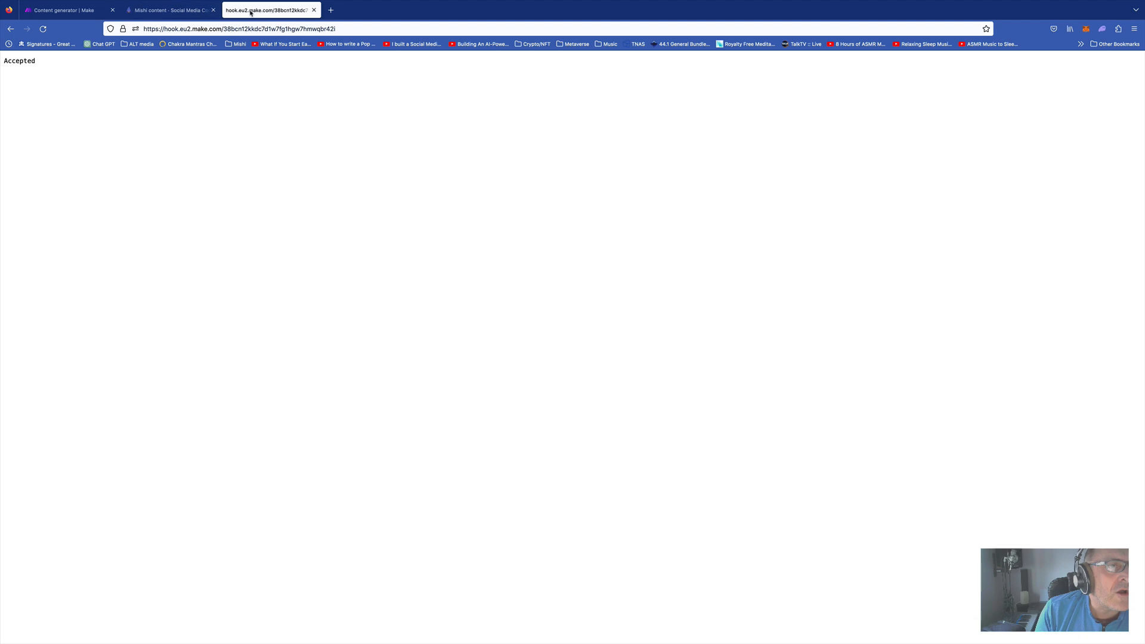
Glance at the Coda doc, then reopen the Webhooks module settings in Make
left_click(183, 11)
left_click(66, 11)
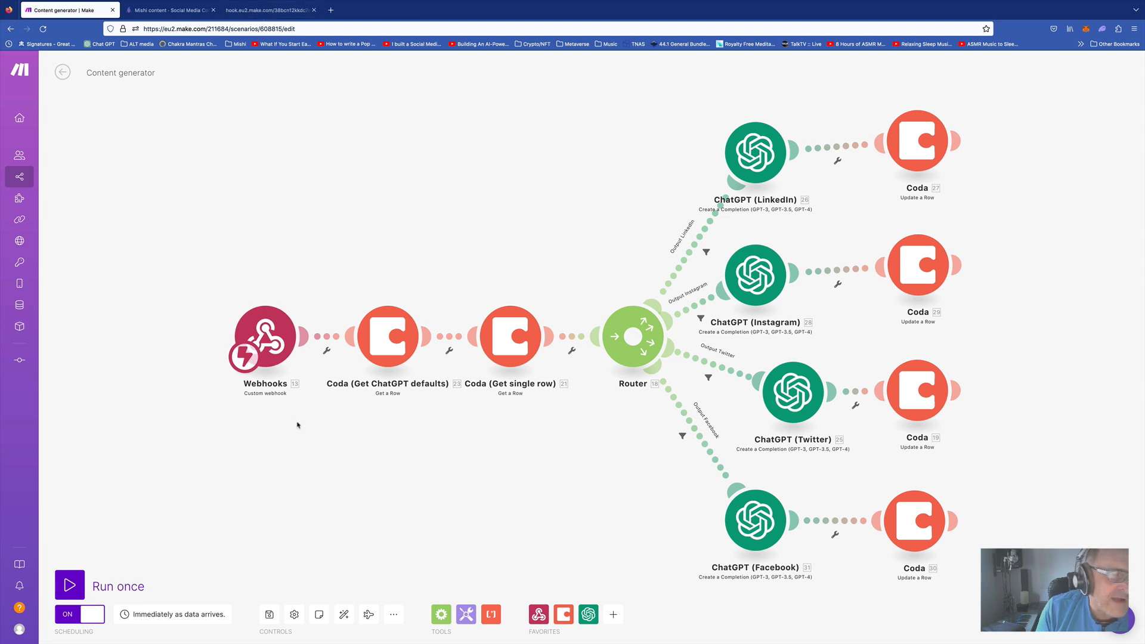
left_click(268, 335)
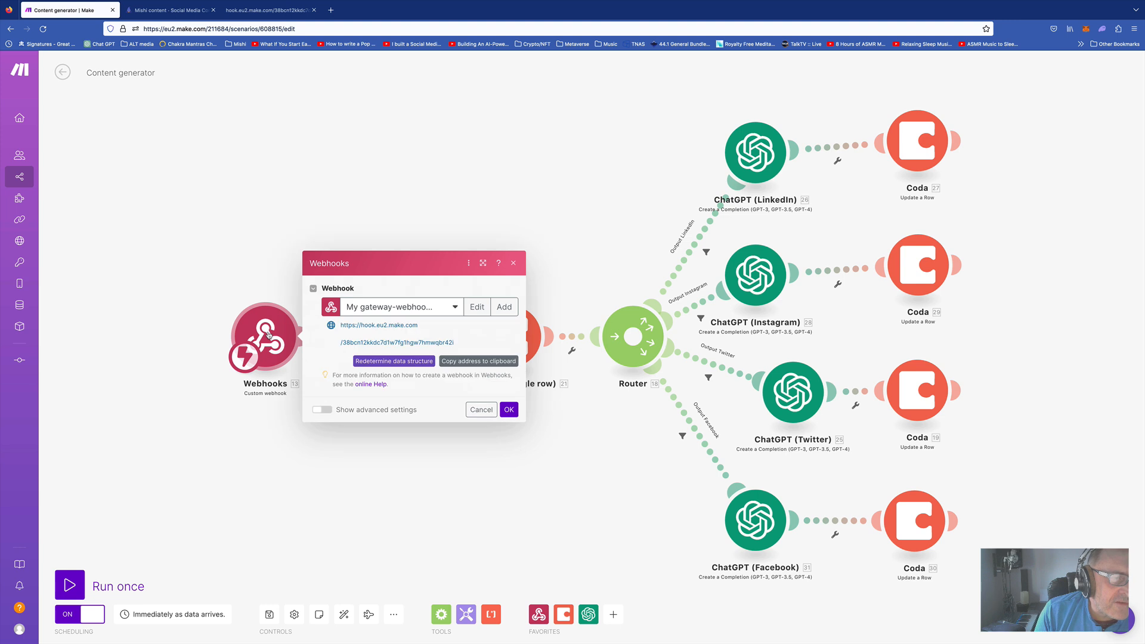
Redetermine the webhook data structure by calling its URL with ?codaRowID= appended, then confirm
left_click(395, 362)
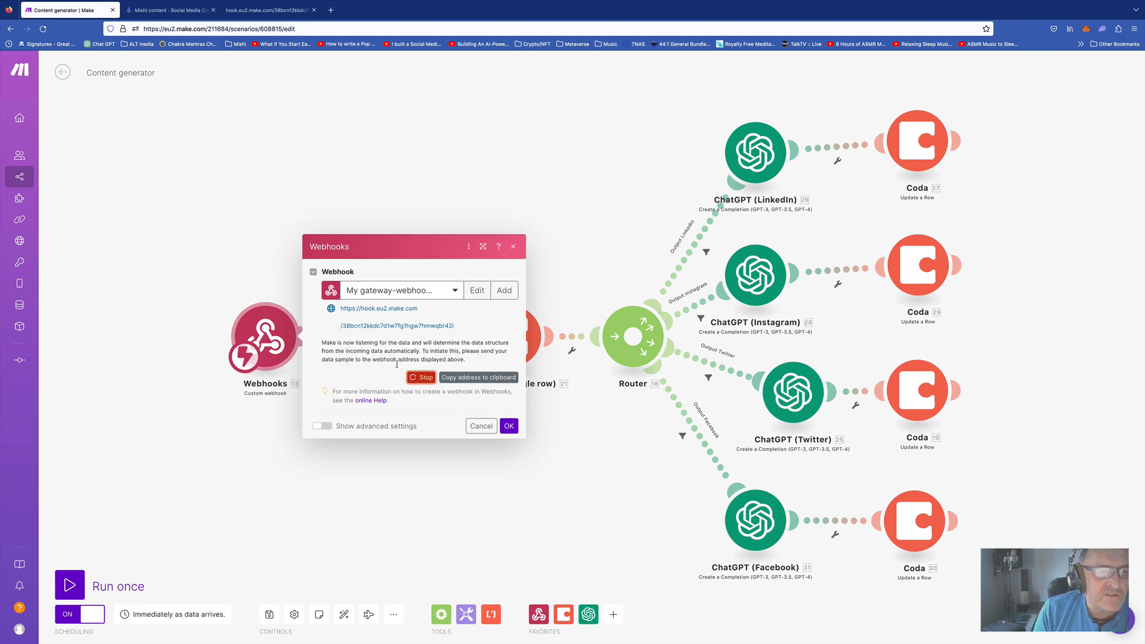
left_click(293, 12)
left_click(333, 29)
left_click(343, 28)
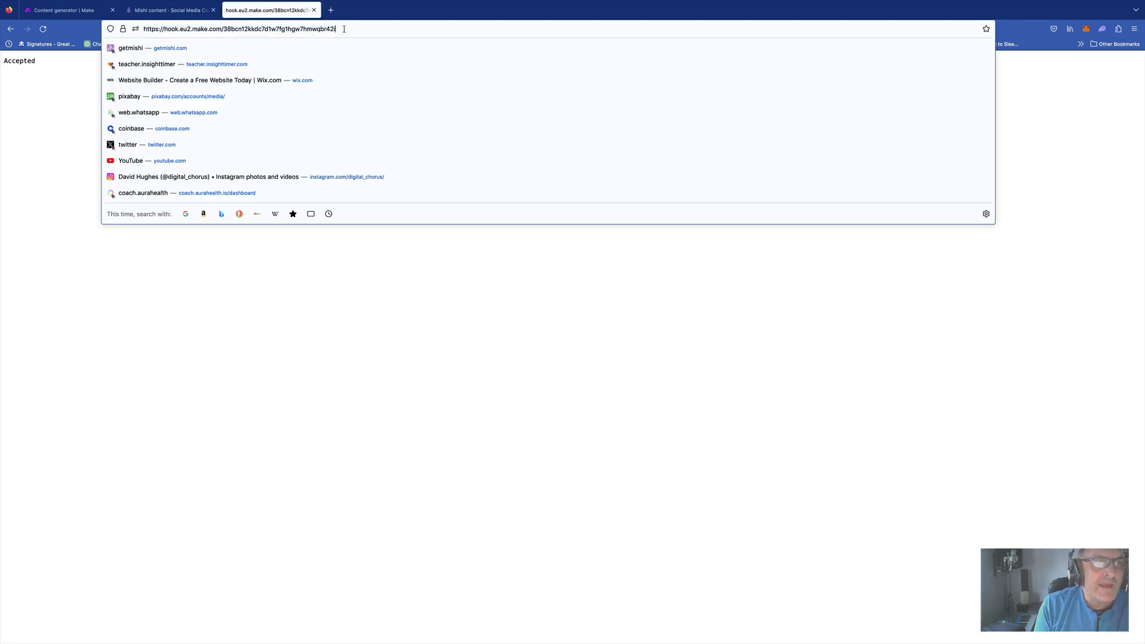
type("?")
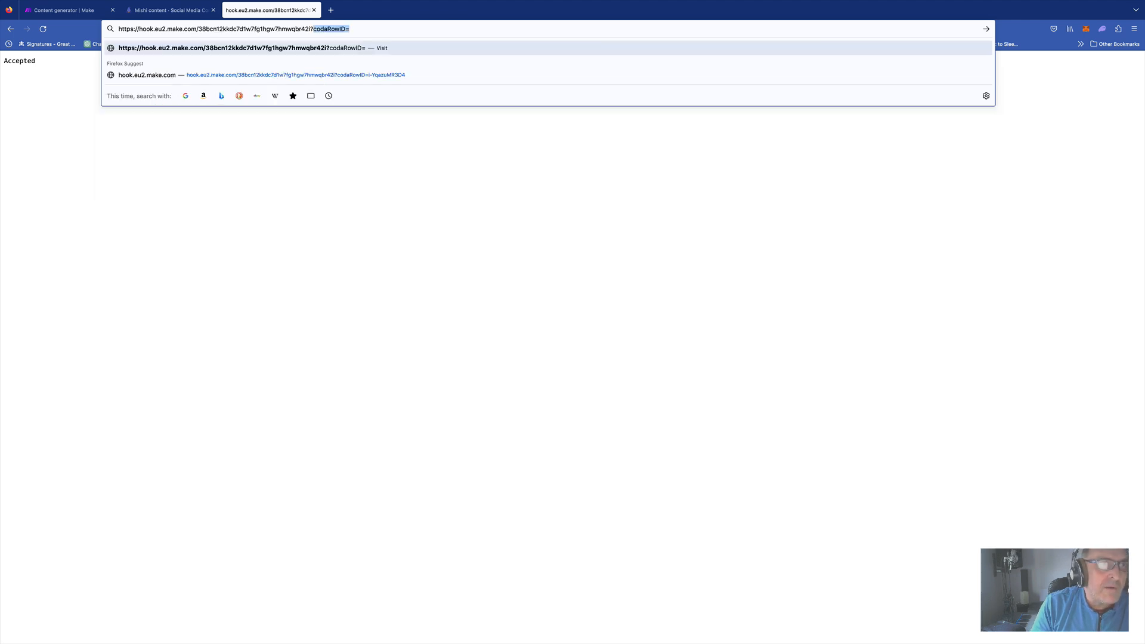
left_click(315, 29)
left_click_drag(312, 29, 344, 28)
left_click(330, 29)
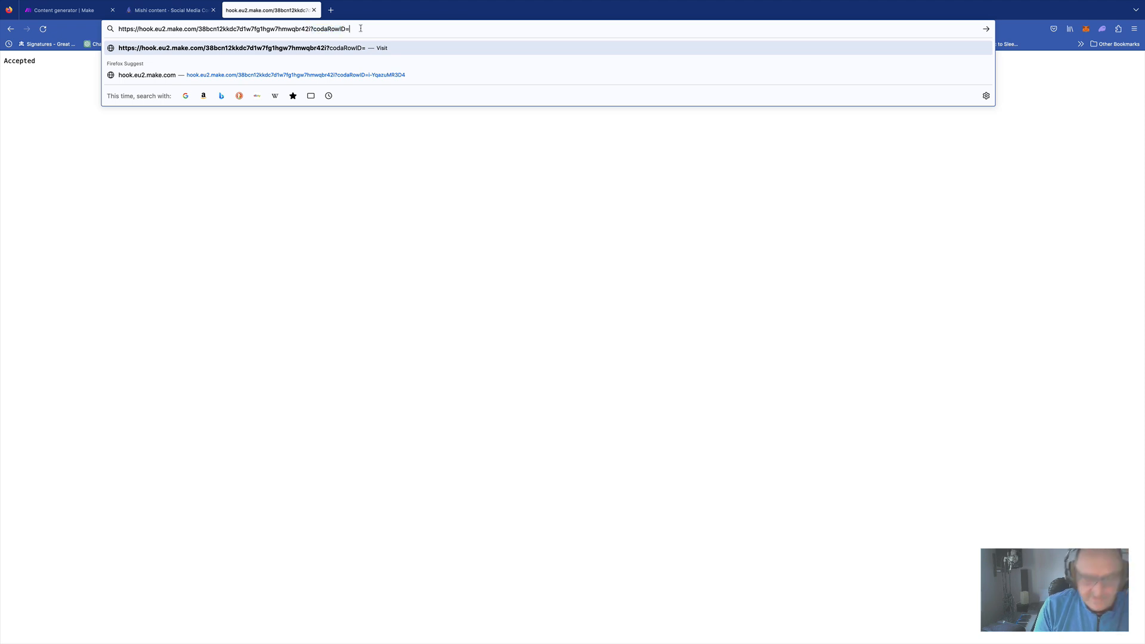
key("Return")
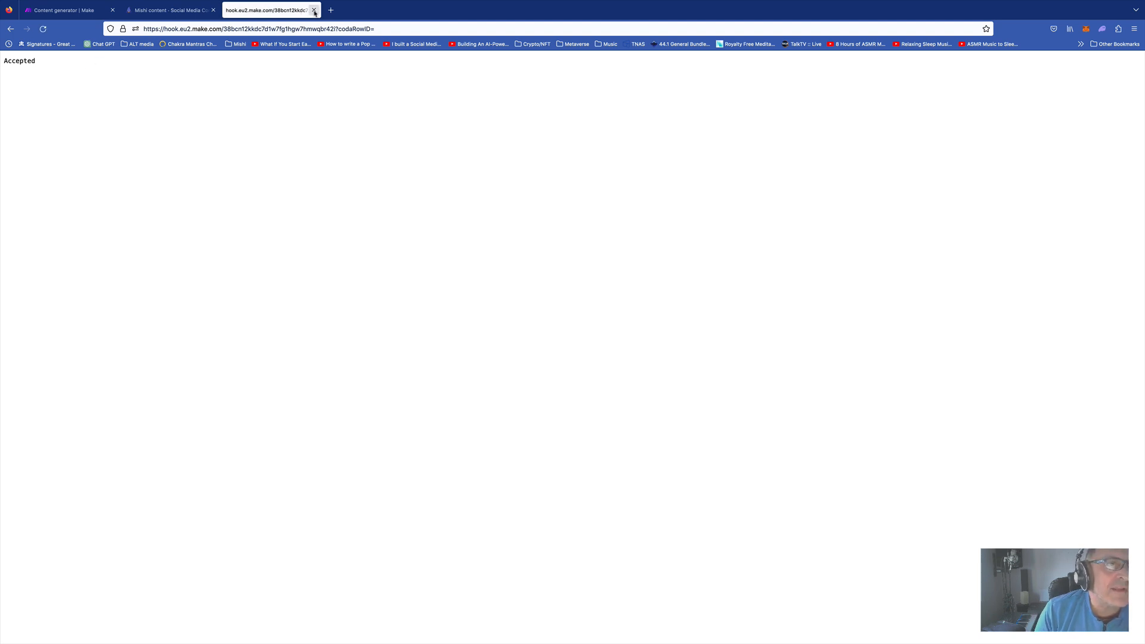
left_click(87, 11)
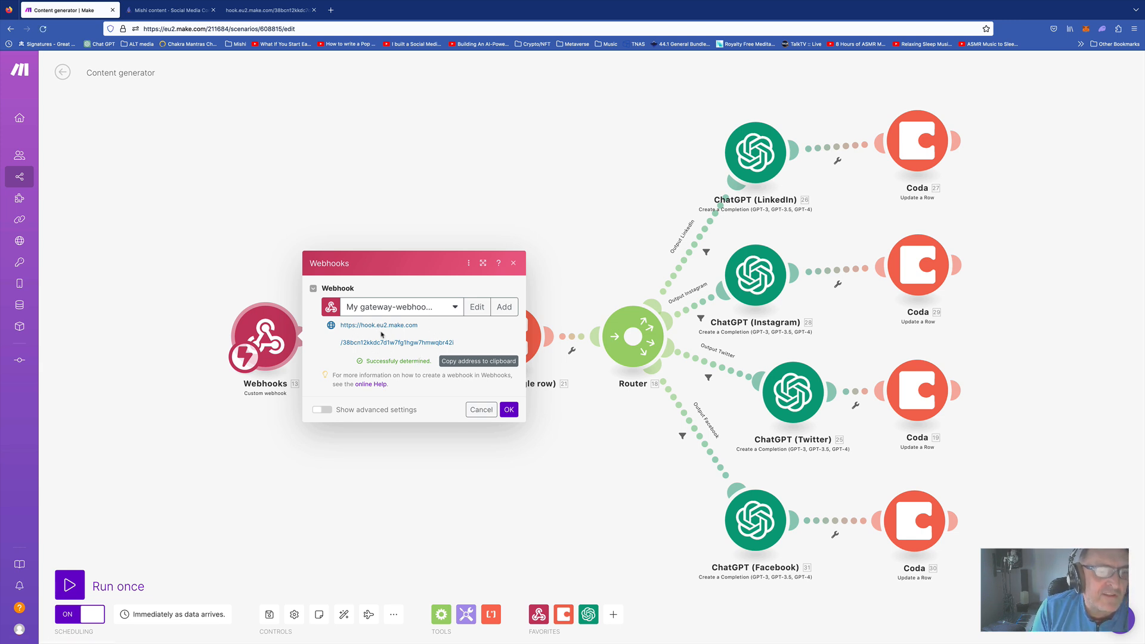
left_click(510, 410)
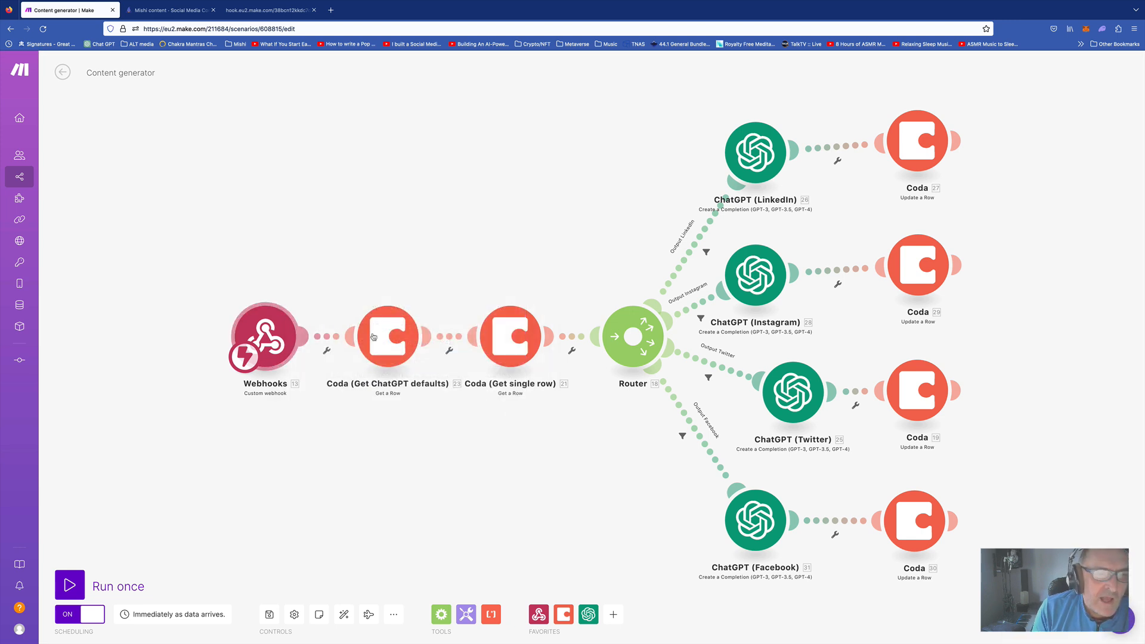
left_click(512, 334)
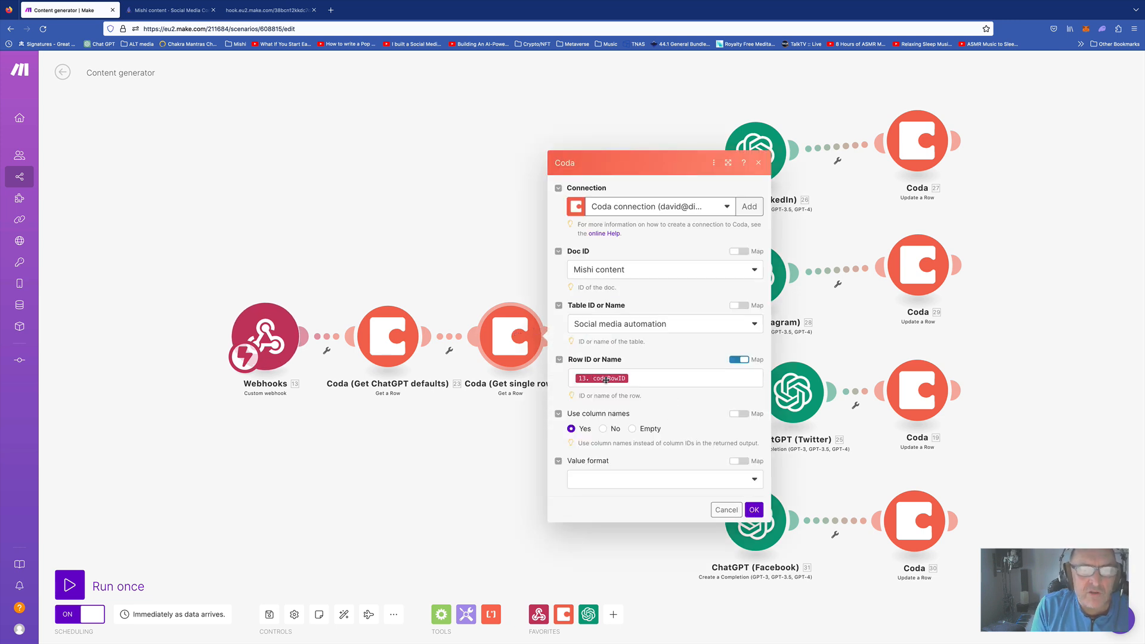
left_click(726, 509)
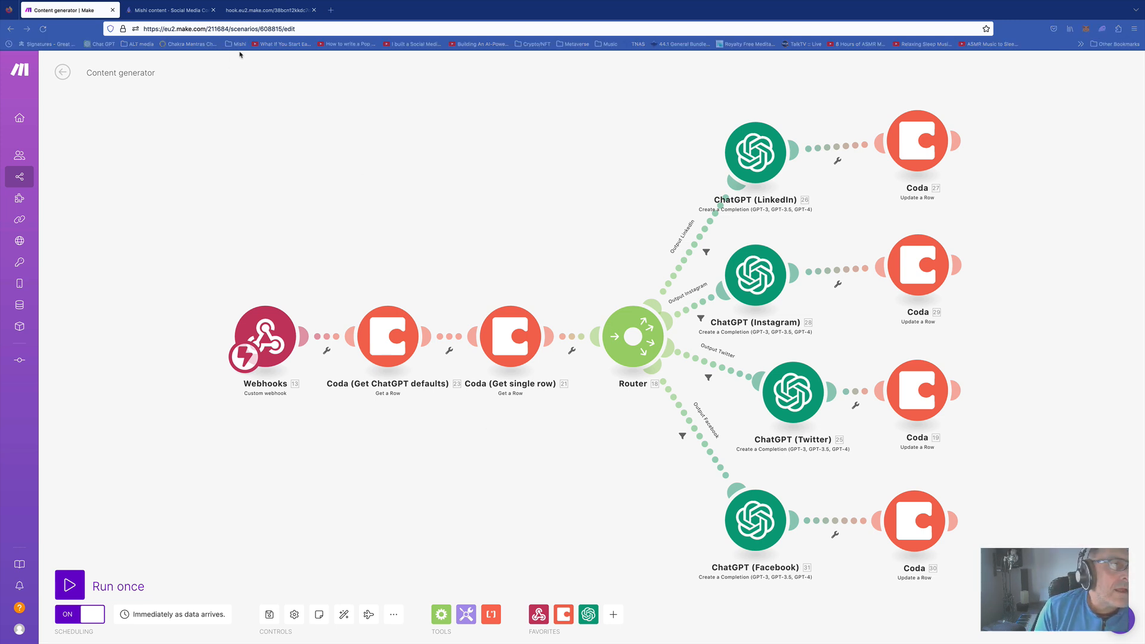
left_click(161, 5)
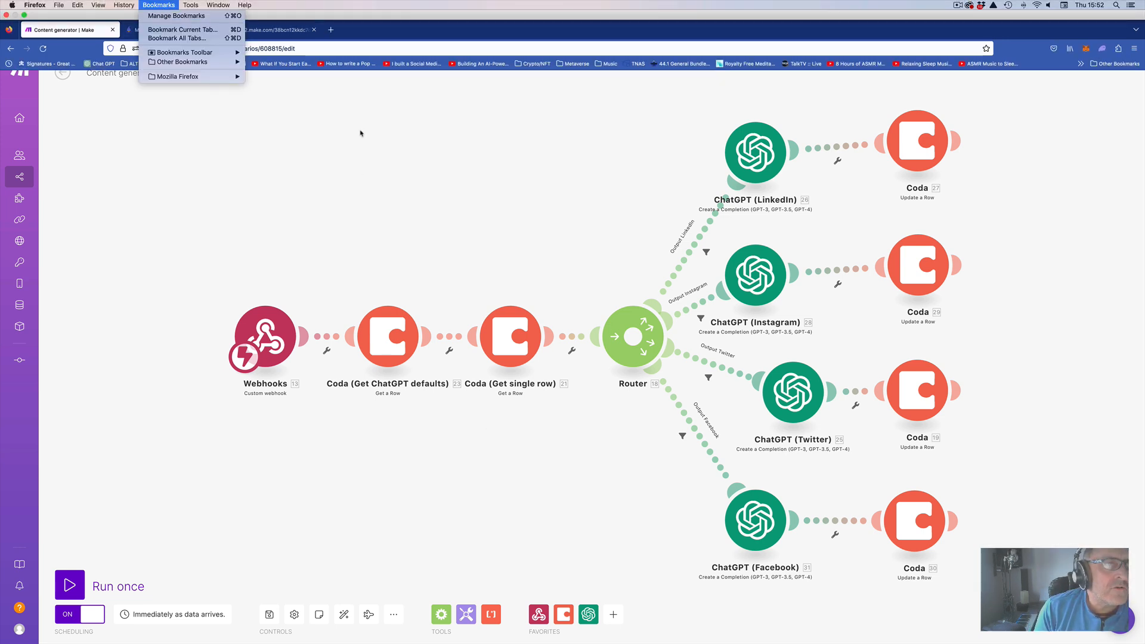
In the Mishi content doc, scroll right and open the Generate content button's settings
left_click(360, 133)
left_click(166, 12)
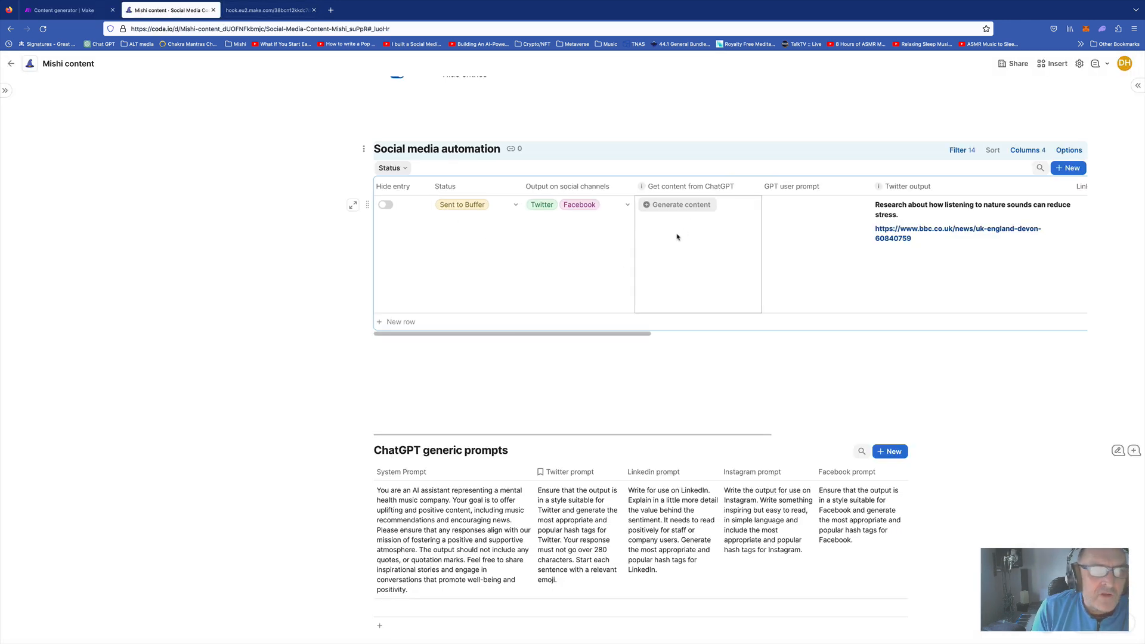
scroll(676, 236, "right", 3)
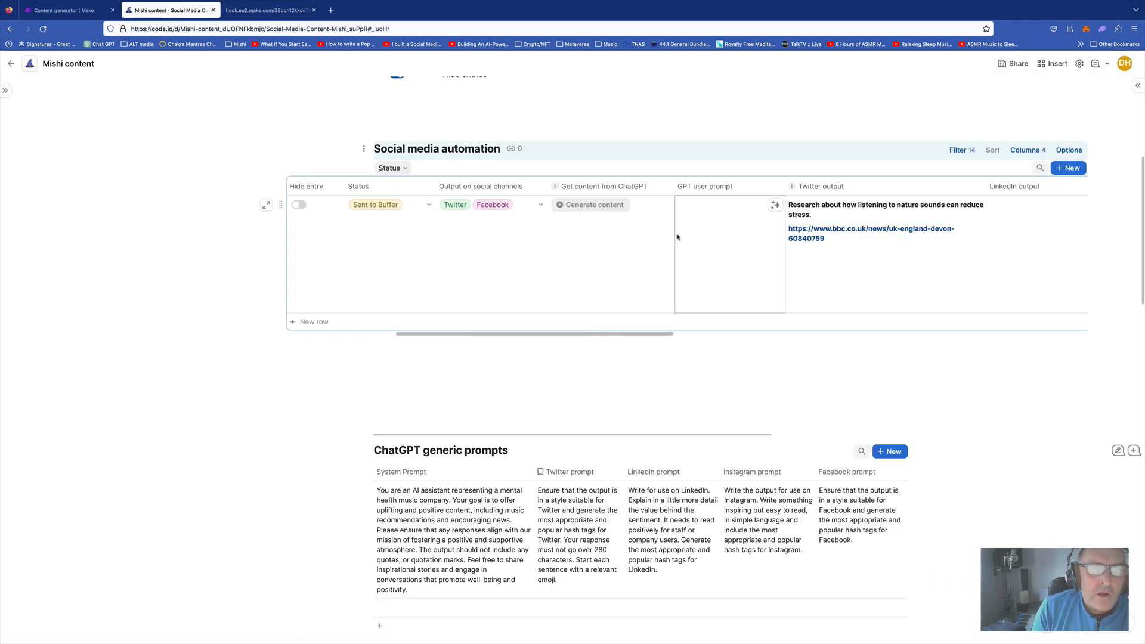
left_click(605, 205)
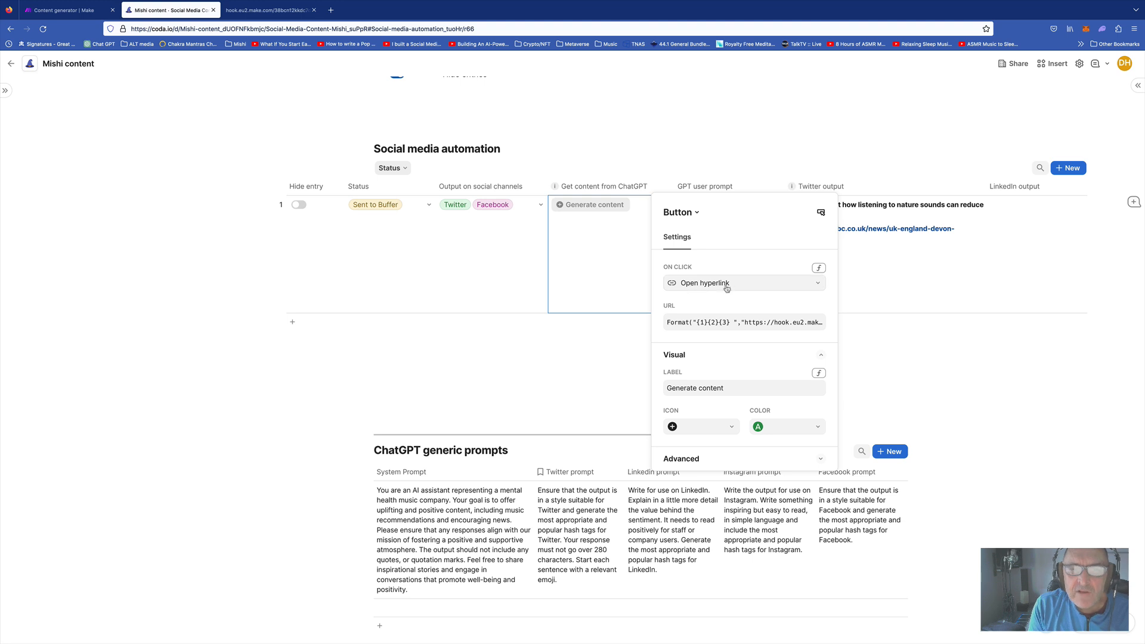
Read the URL formula's webhook address, '?codaRowID=' and Split row-ID parts, then close it unchanged
left_click(767, 323)
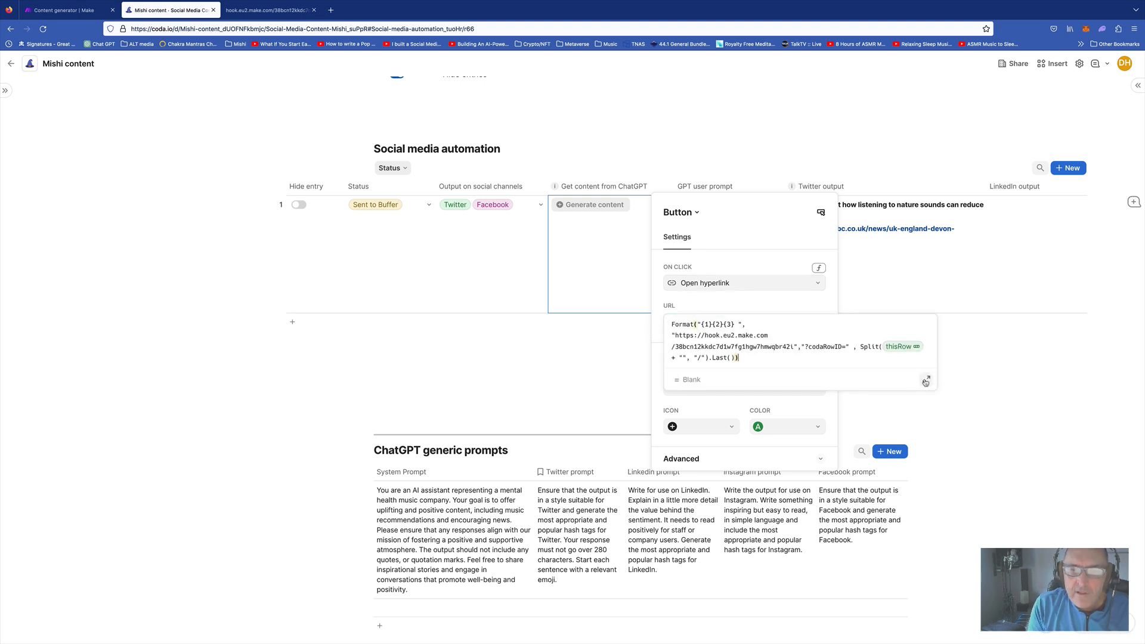
left_click(926, 379)
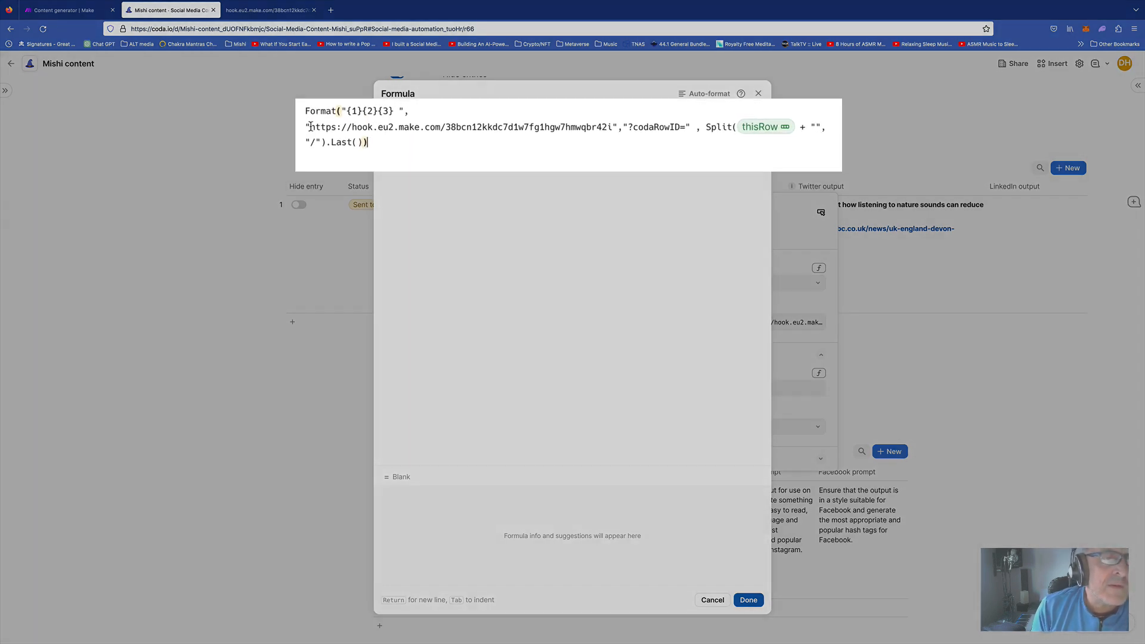
left_click(386, 129)
left_click_drag(283, 124, 624, 129)
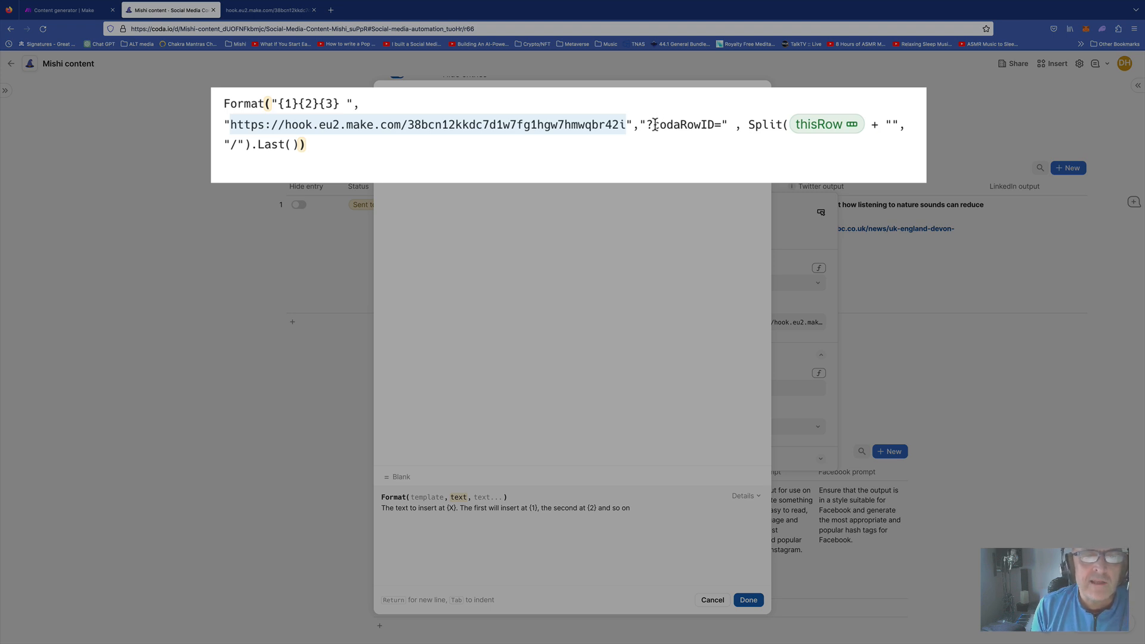
left_click_drag(655, 124, 715, 124)
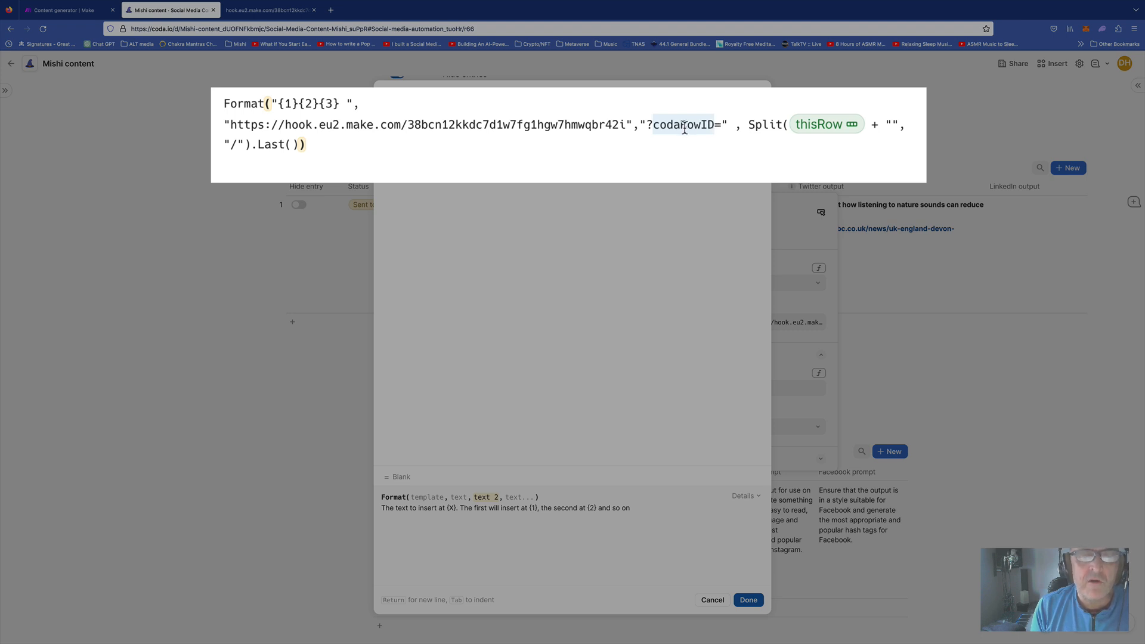
left_click(750, 123)
left_click_drag(750, 123, 299, 141)
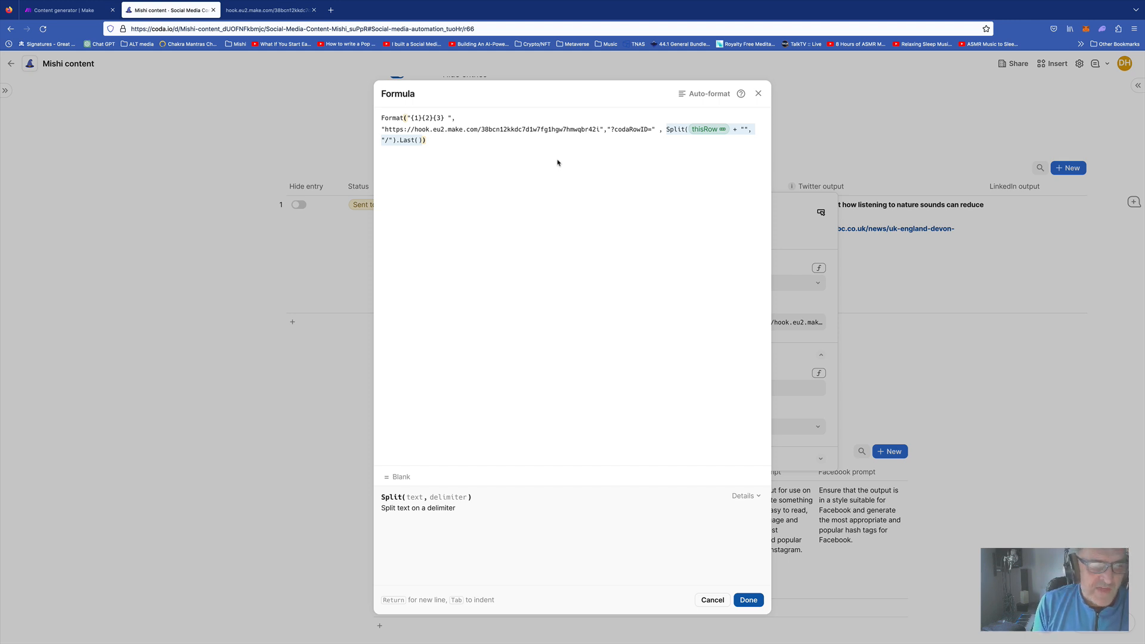
left_click(711, 599)
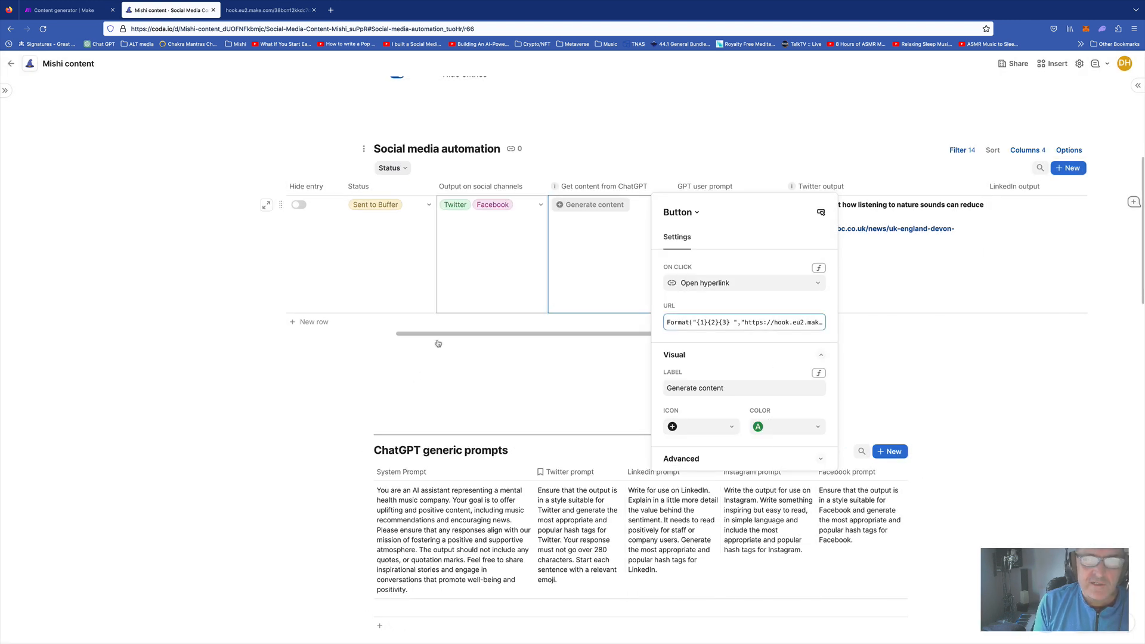
left_click(416, 381)
Add a new row to the Social media automation table and check its Row ID
scroll(752, 273, "right", 15)
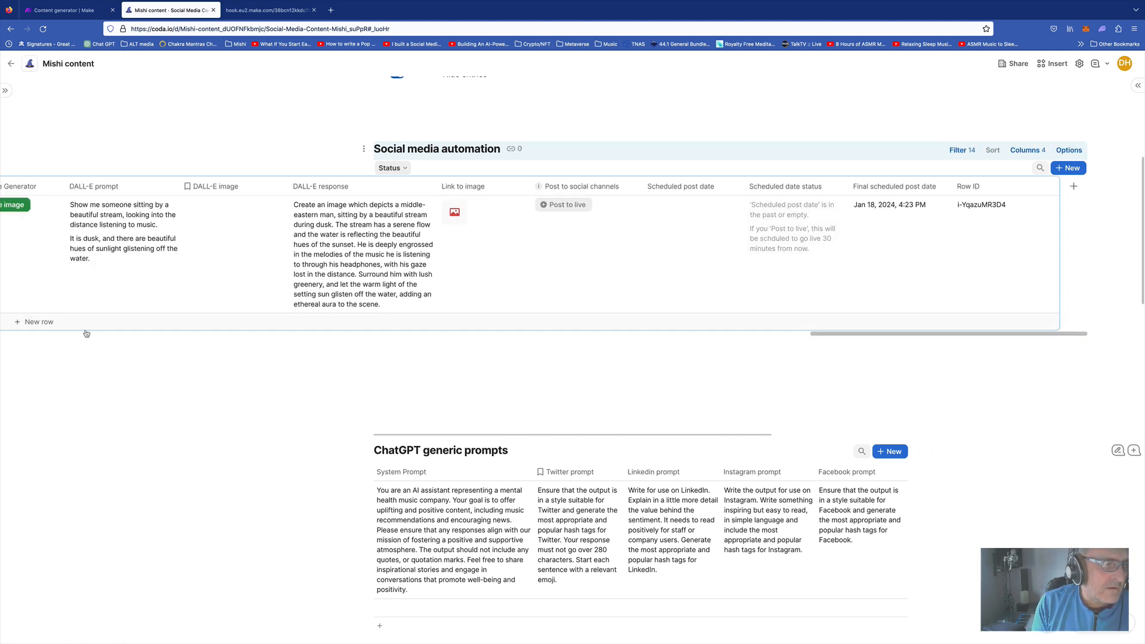
left_click(32, 322)
left_click(987, 327)
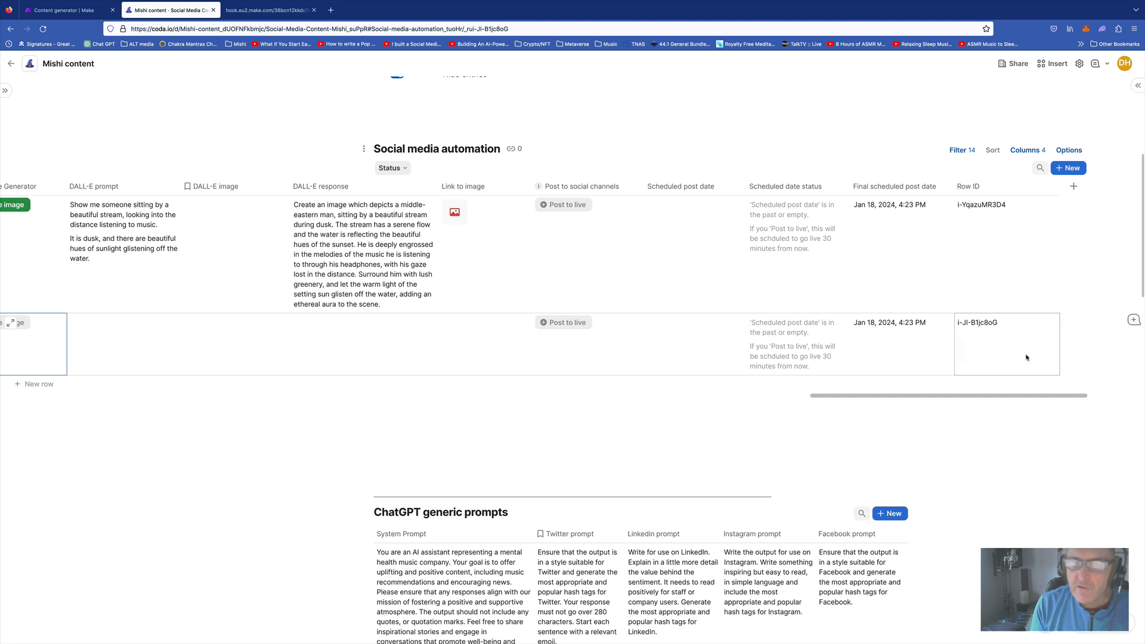
right_click(987, 326)
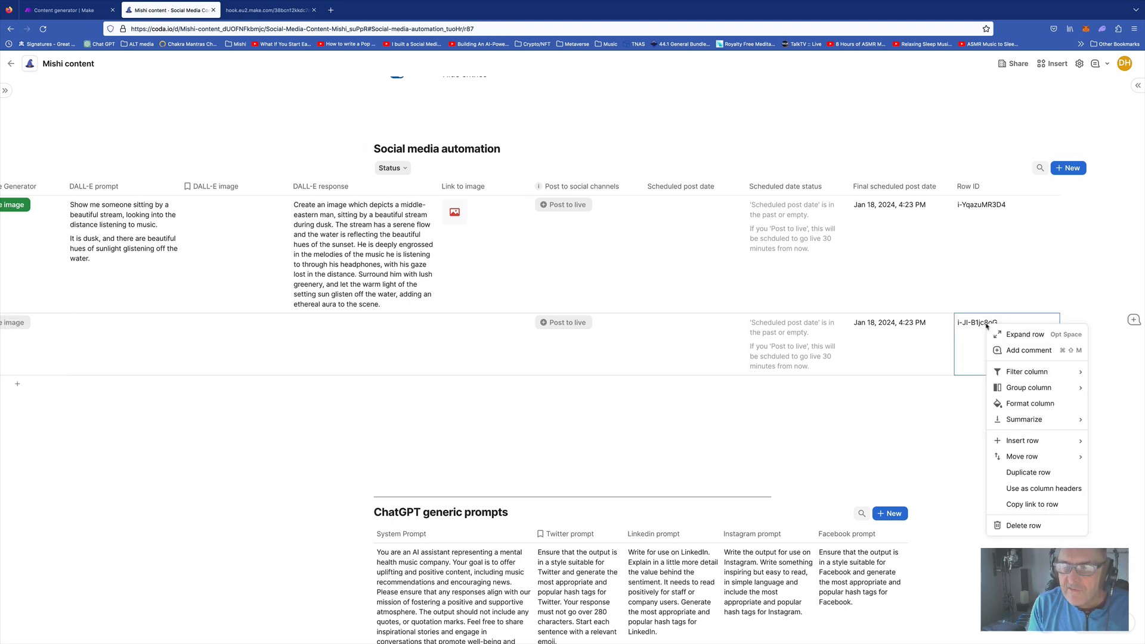
left_click(982, 325)
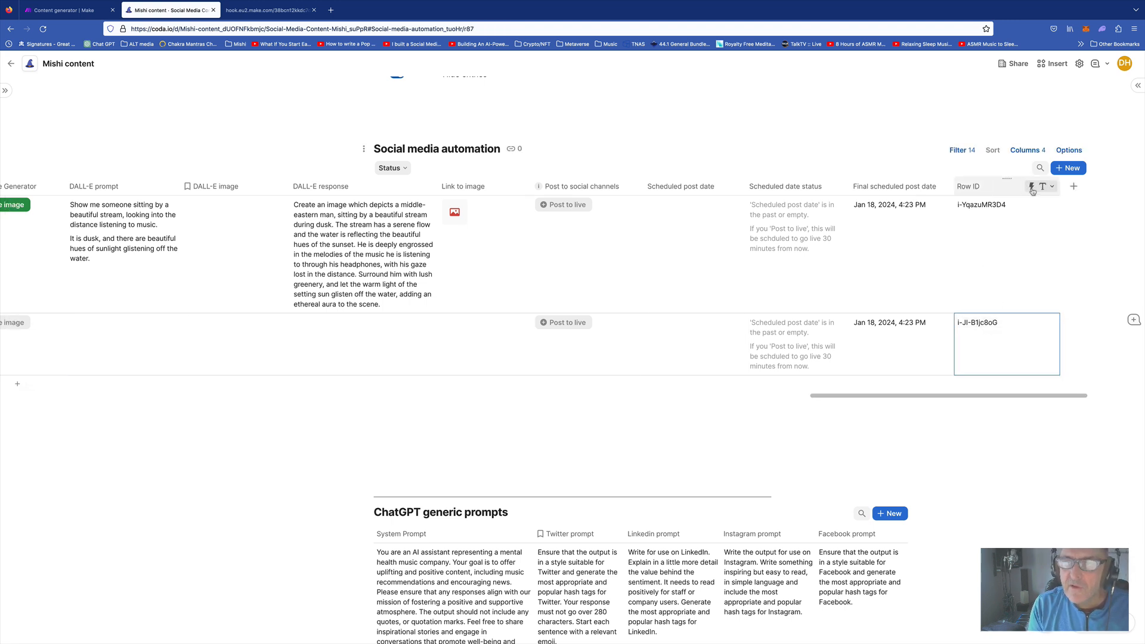
View the Row ID column's Split(thisRow...).Last() formula and close it unchanged
left_click(1031, 189)
left_click(1067, 235)
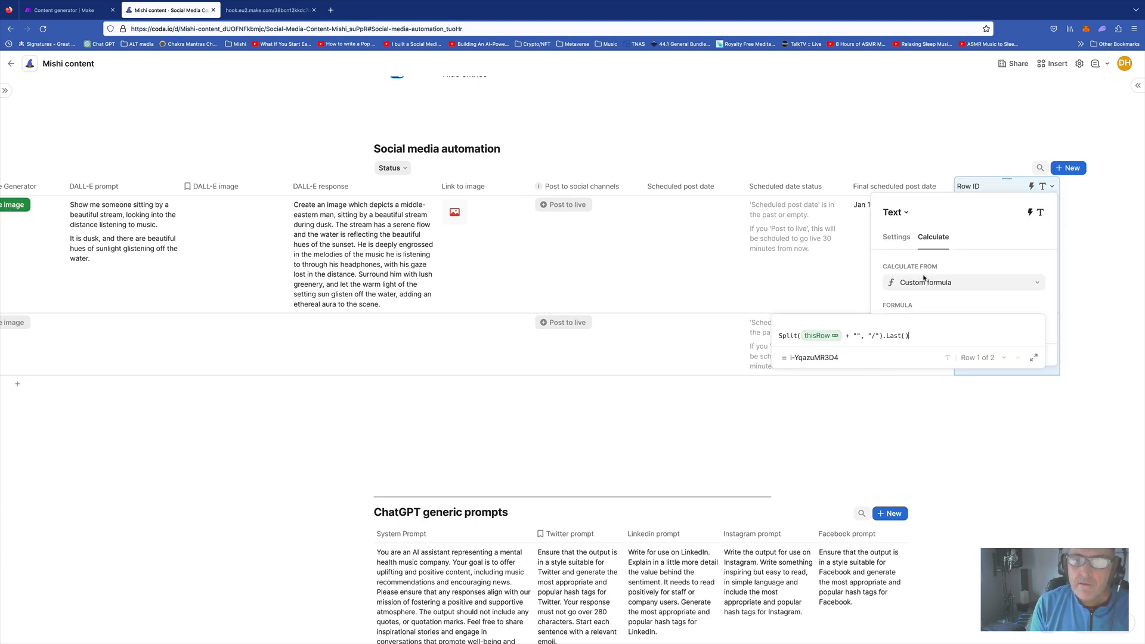
left_click(1033, 357)
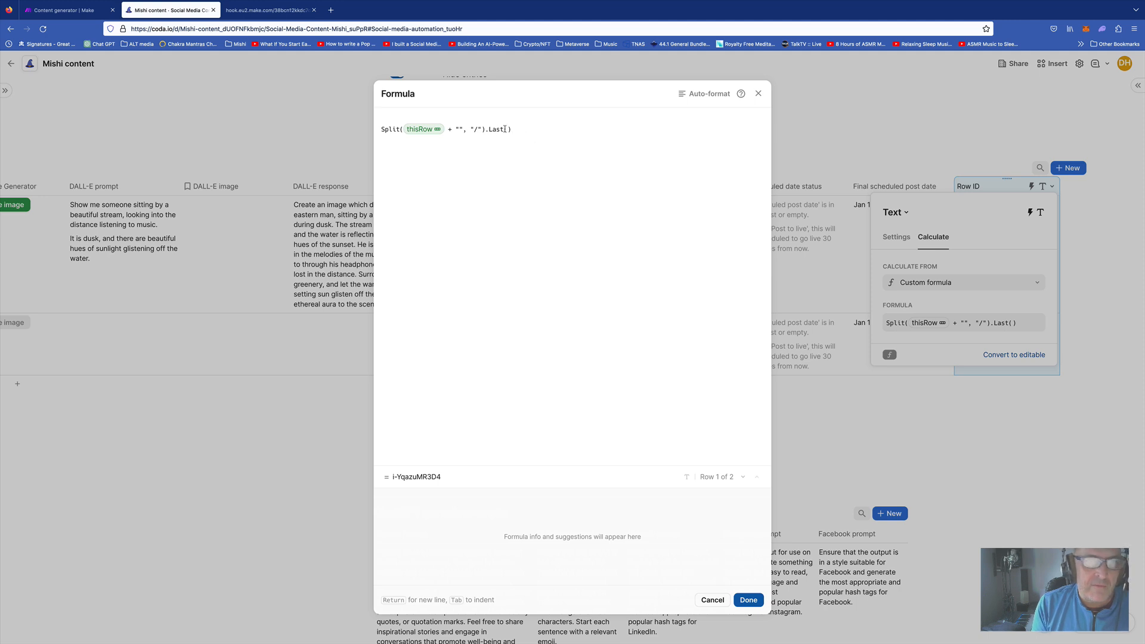
left_click(712, 601)
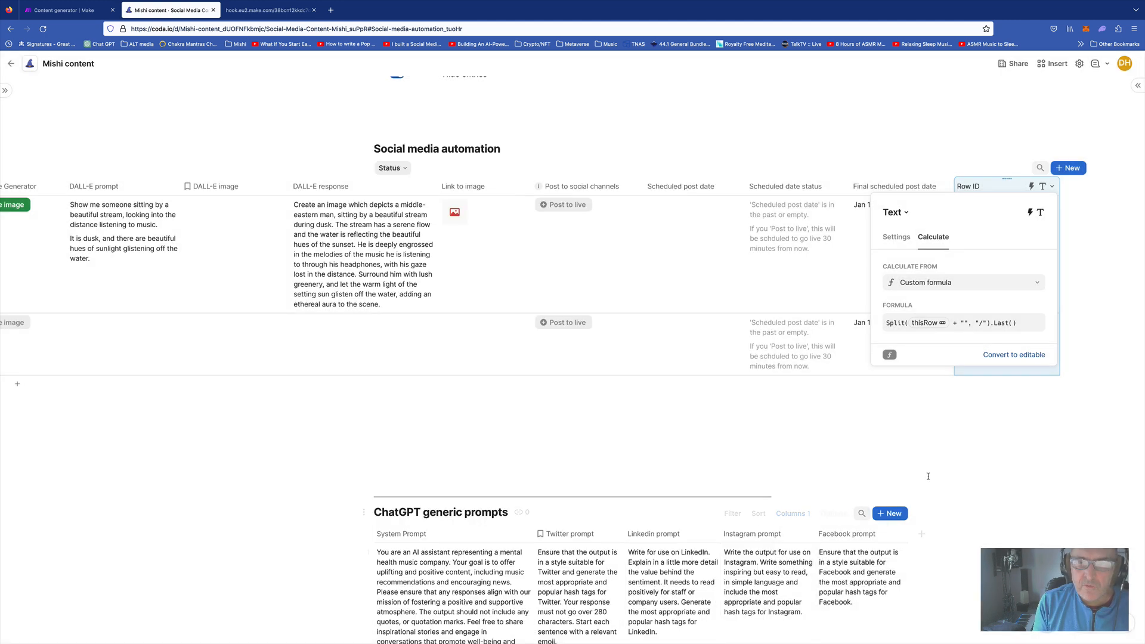
scroll(358, 384, "left", 15)
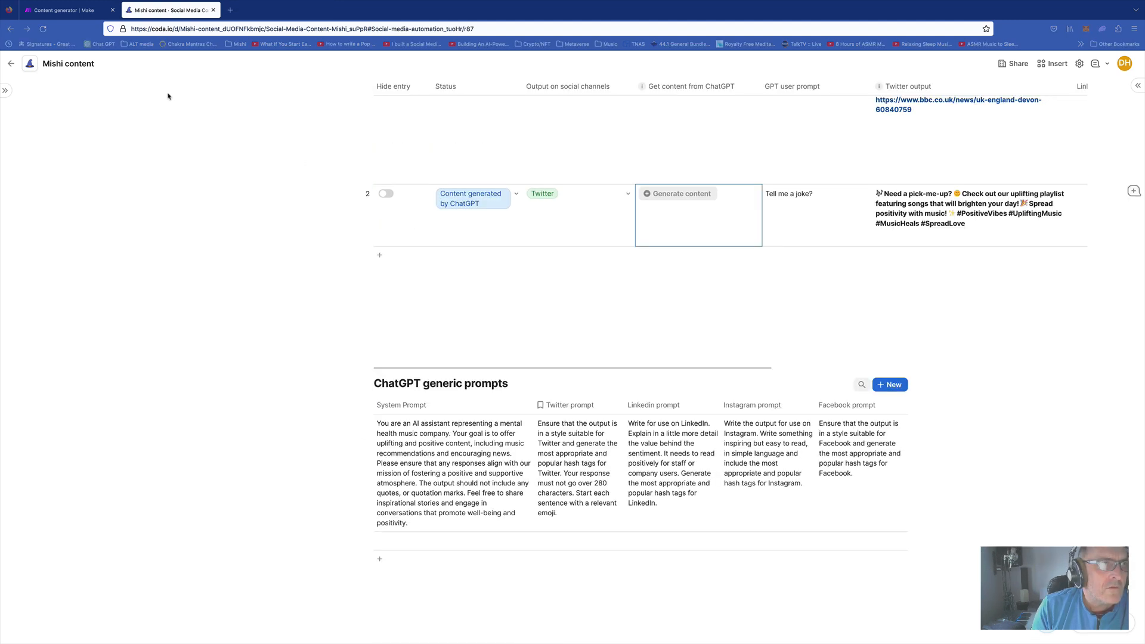
Discard the Content generator's changes, open Post social media to Buffer for editing, then view Coda
left_click(70, 13)
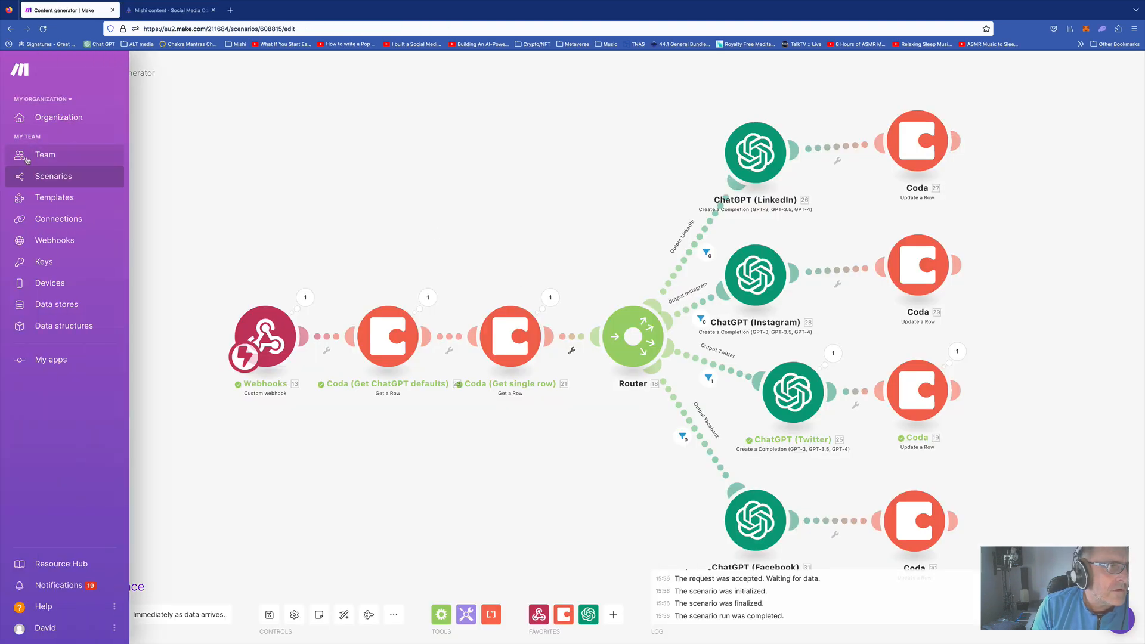
left_click(54, 177)
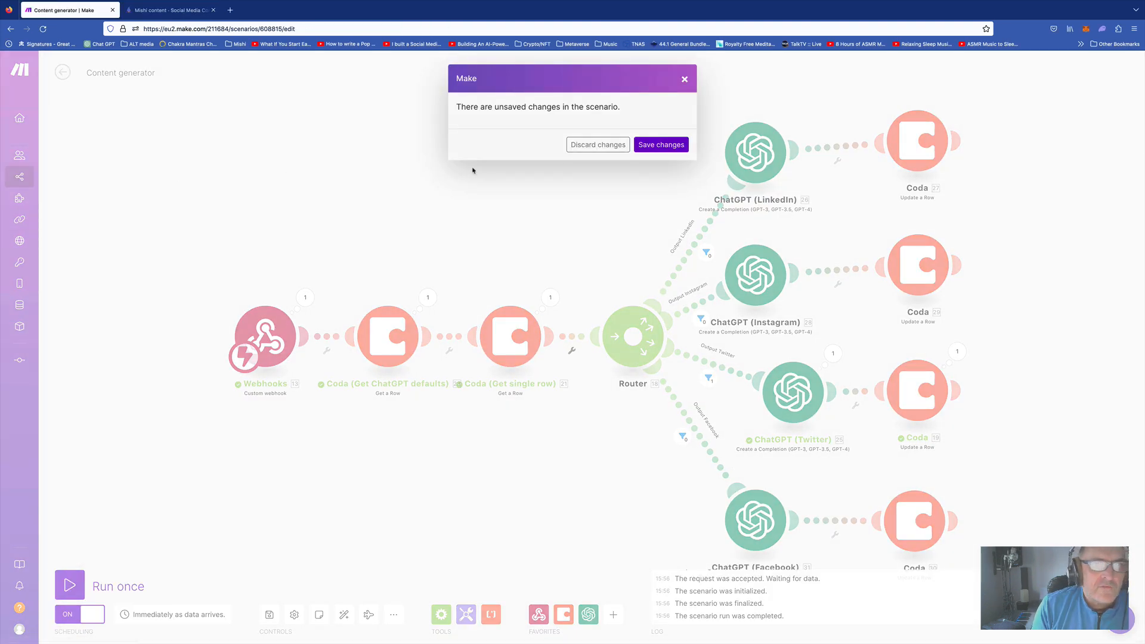
left_click(596, 145)
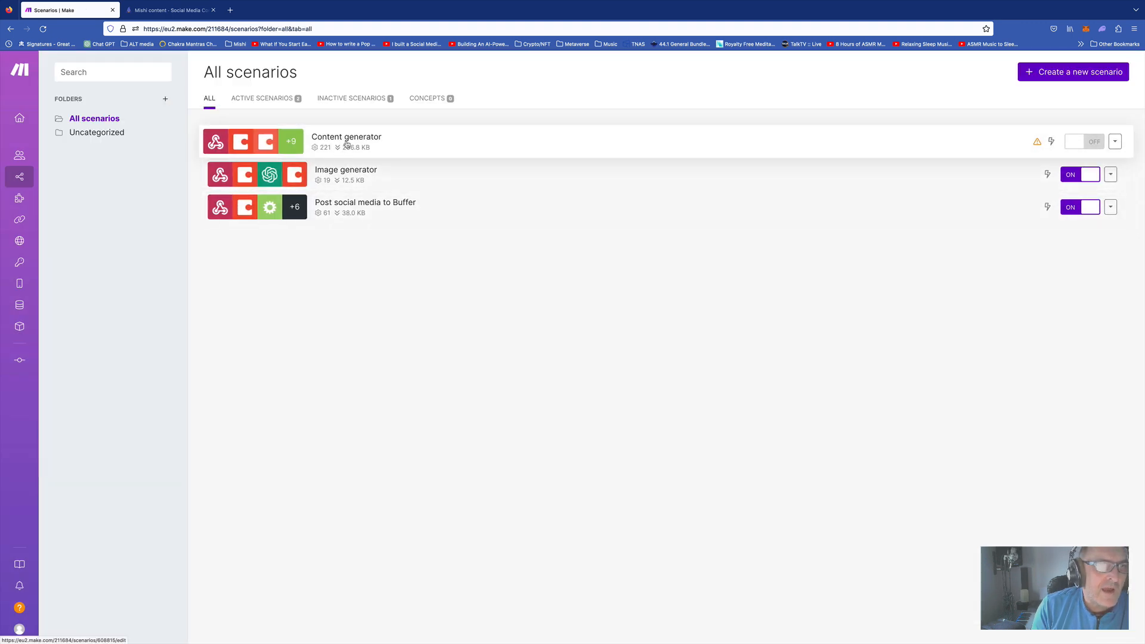
left_click(346, 205)
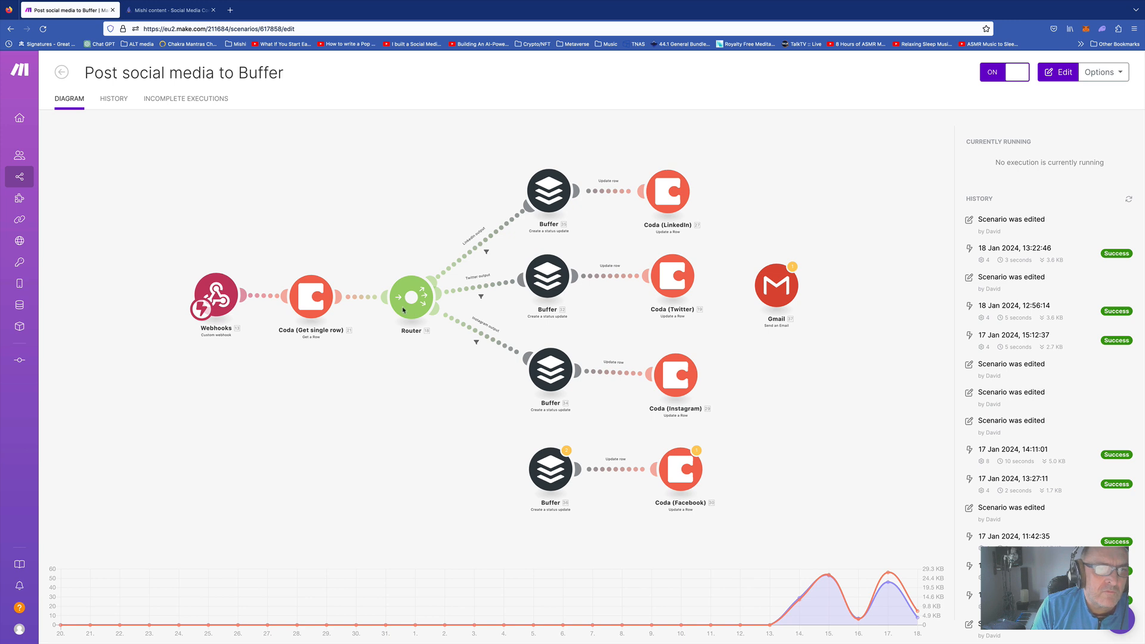
left_click(459, 394)
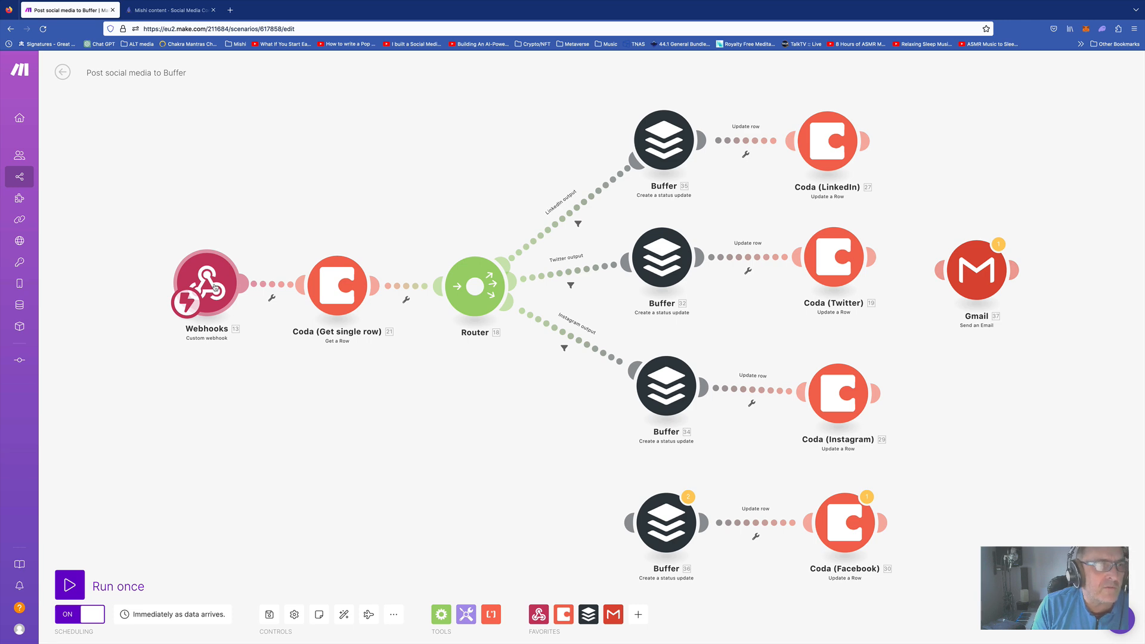
left_click(170, 10)
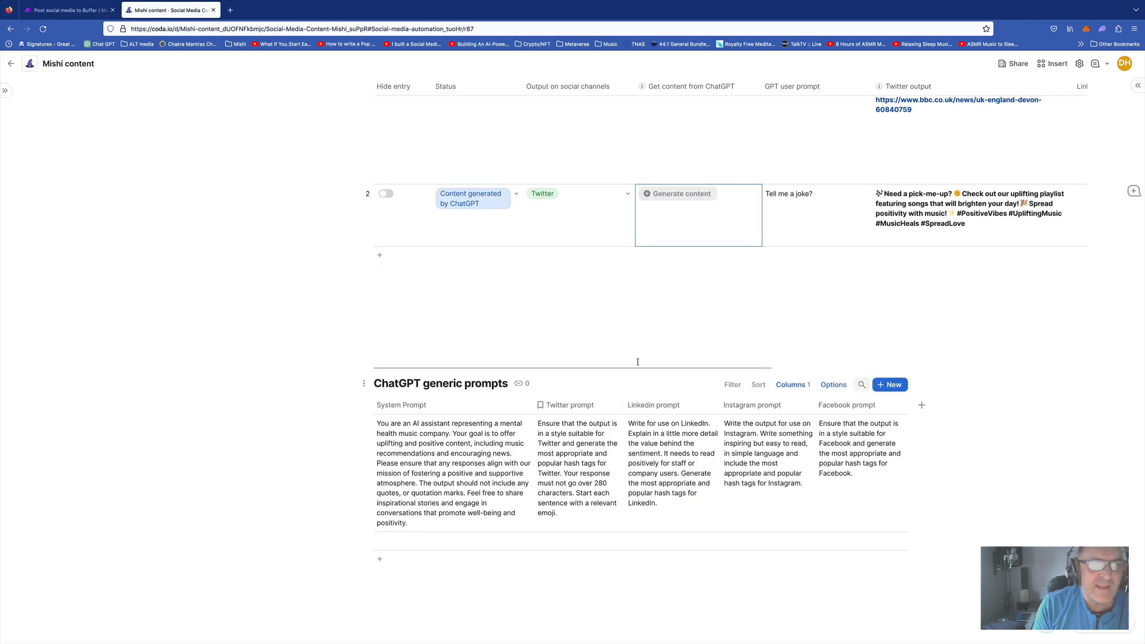
Check the Post to live button's webhook hyperlink formula, then return to the Buffer scenario
scroll(810, 247, "right", 10)
scroll(810, 247, "right", 10)
left_click(563, 197)
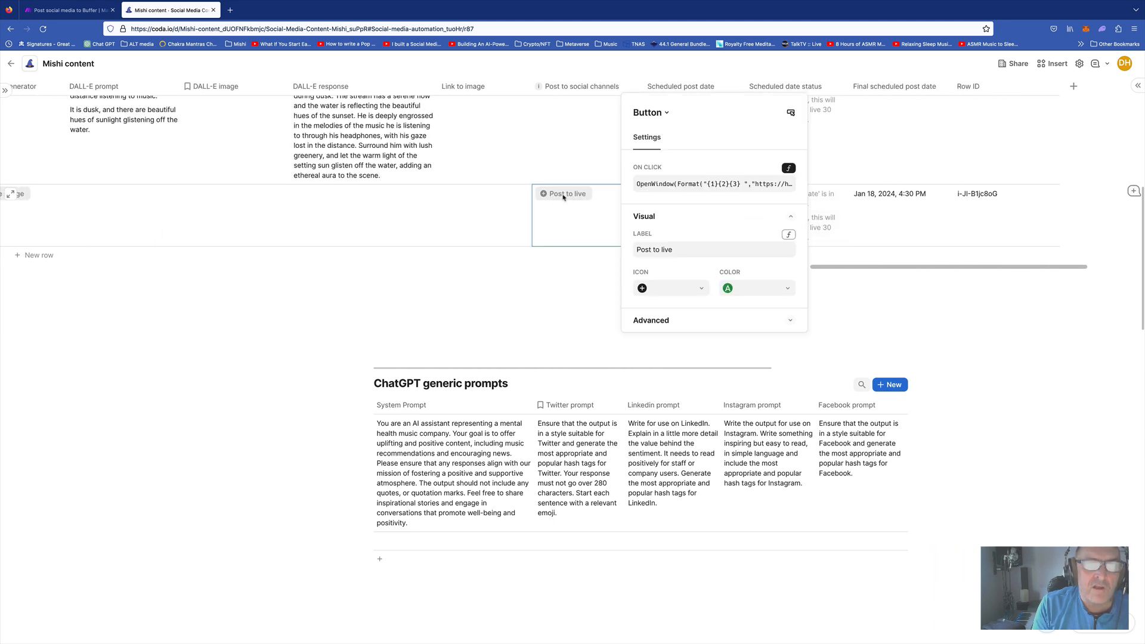
left_click(788, 168)
left_click(764, 225)
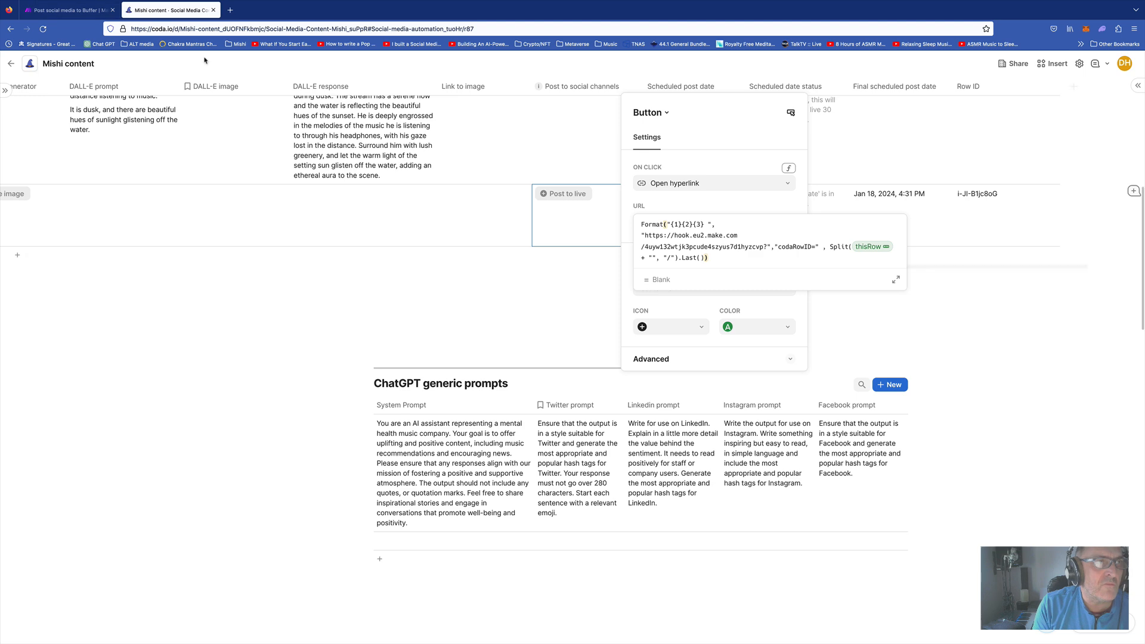
left_click(395, 317)
scroll(401, 228, "left", 20)
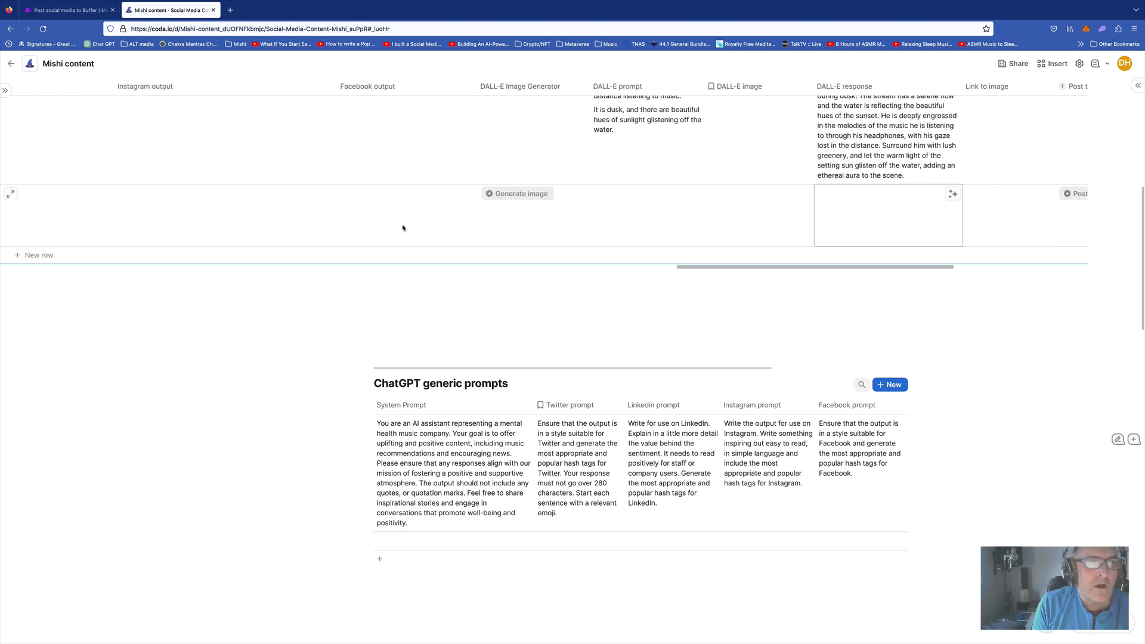
scroll(403, 227, "up", 2)
scroll(403, 228, "up", 2)
scroll(403, 228, "down", 2)
left_click(84, 10)
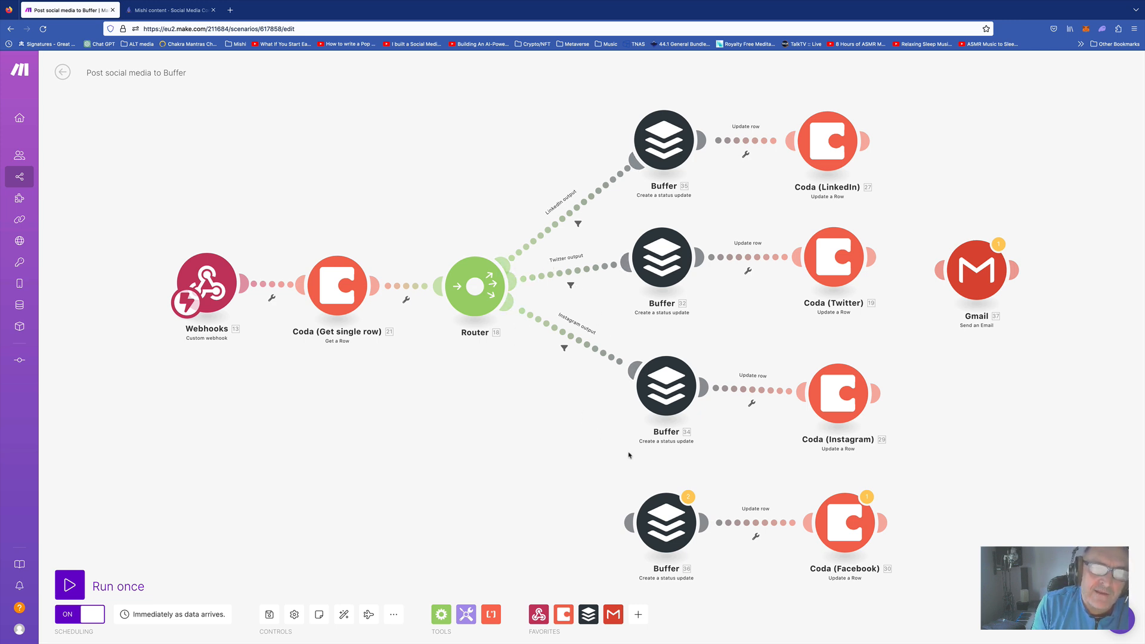
Open the Twitter Buffer module and inspect the Text field's mapping to Twitter output
left_click(668, 256)
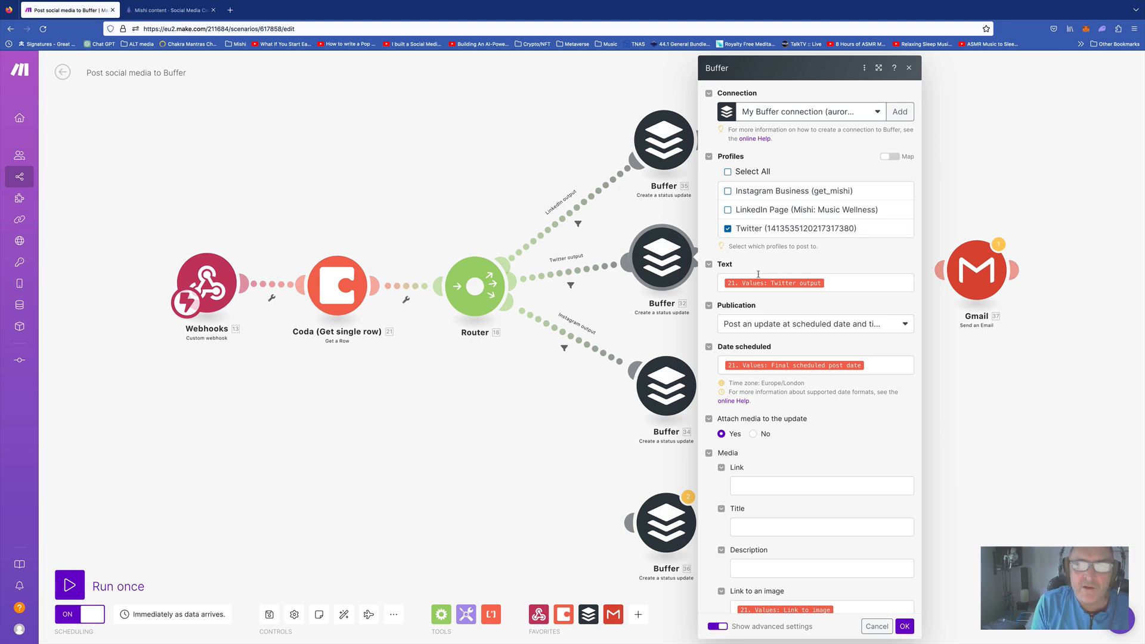
left_click(831, 282)
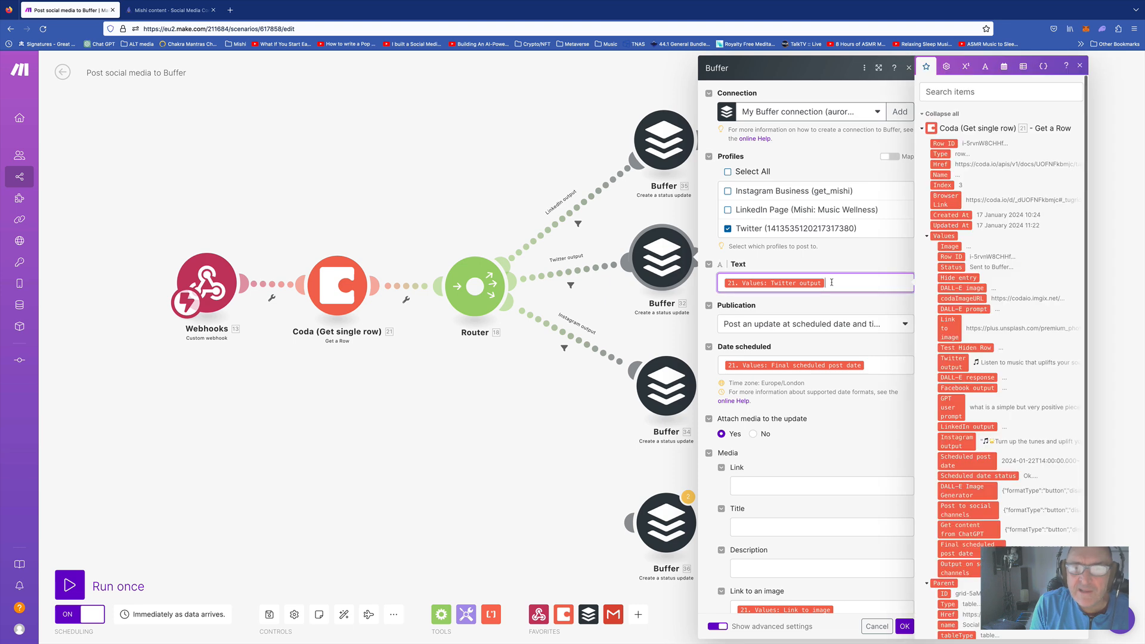
scroll(950, 323, "down", 1)
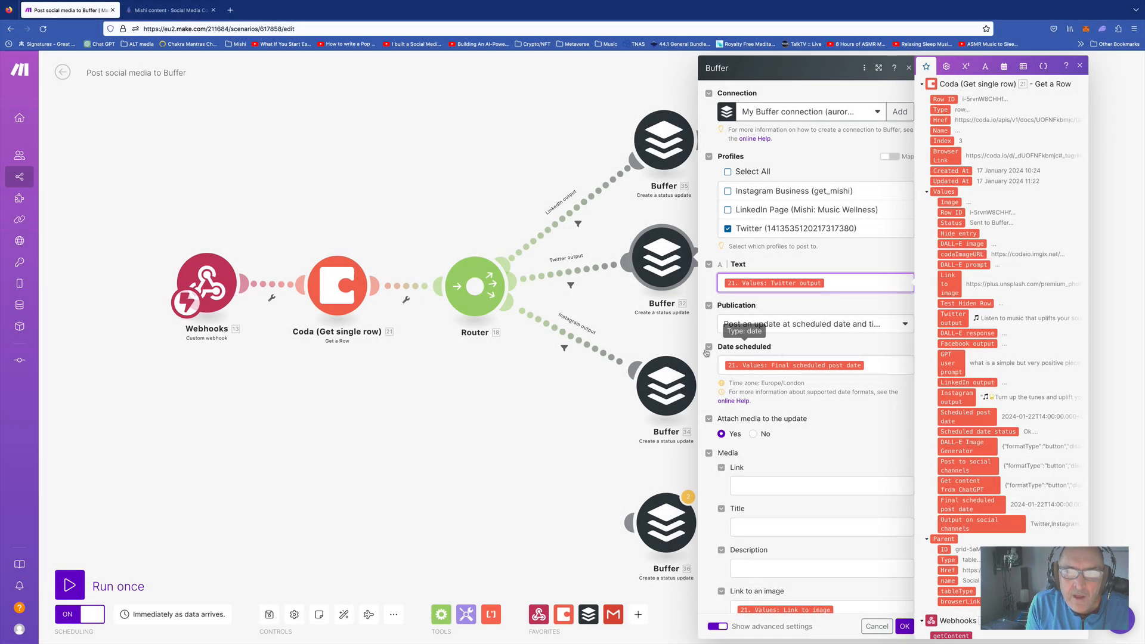
left_click(708, 370)
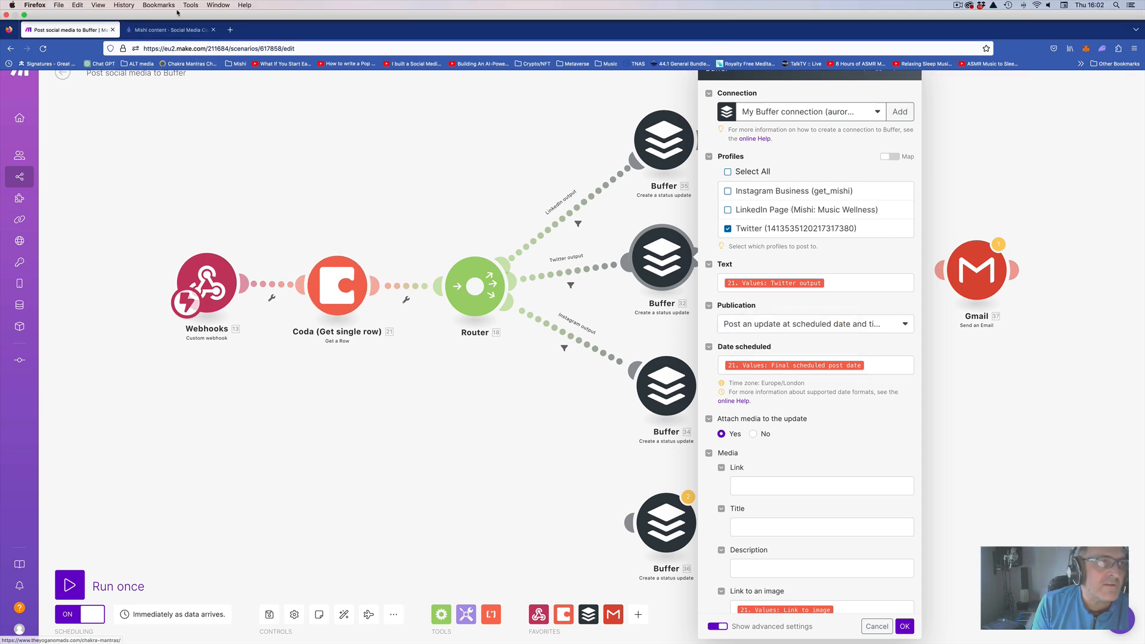
Cross-check the Mishi content table in Coda, then review the Buffer module's date and image mappings
left_click(168, 19)
scroll(790, 313, "right", 10)
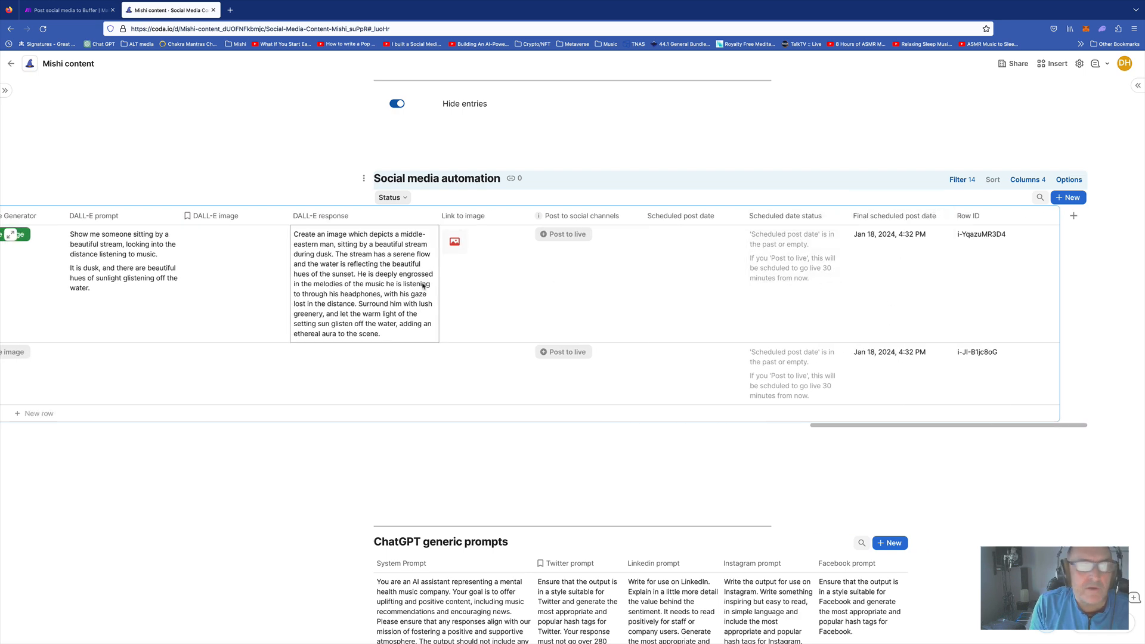
scroll(422, 287, "left", 10)
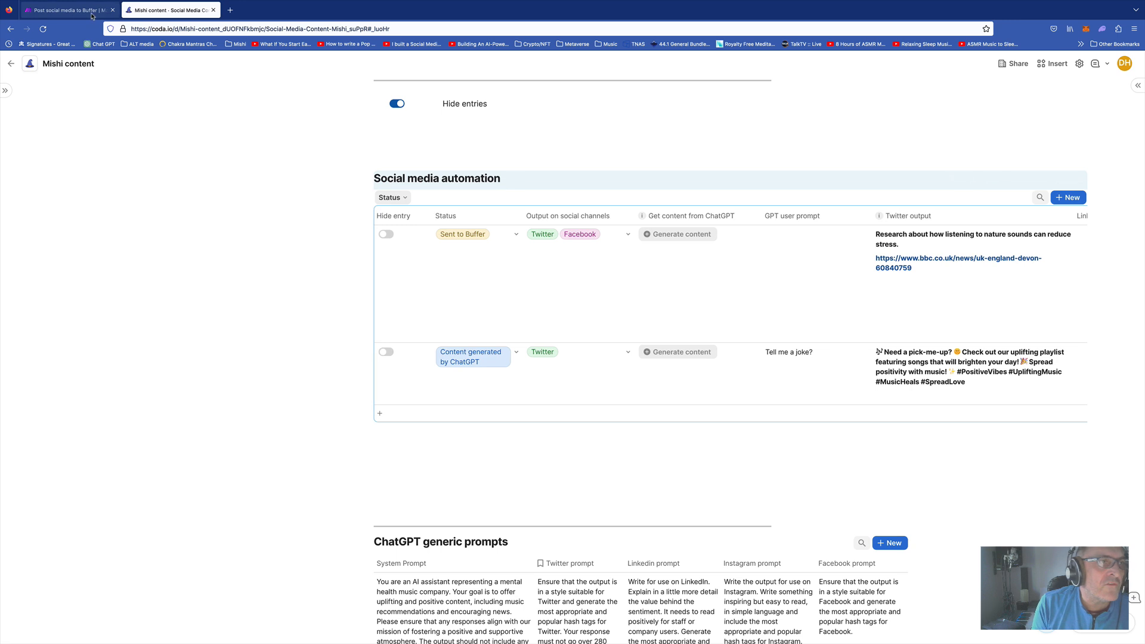
left_click(66, 10)
scroll(836, 429, "down", 3)
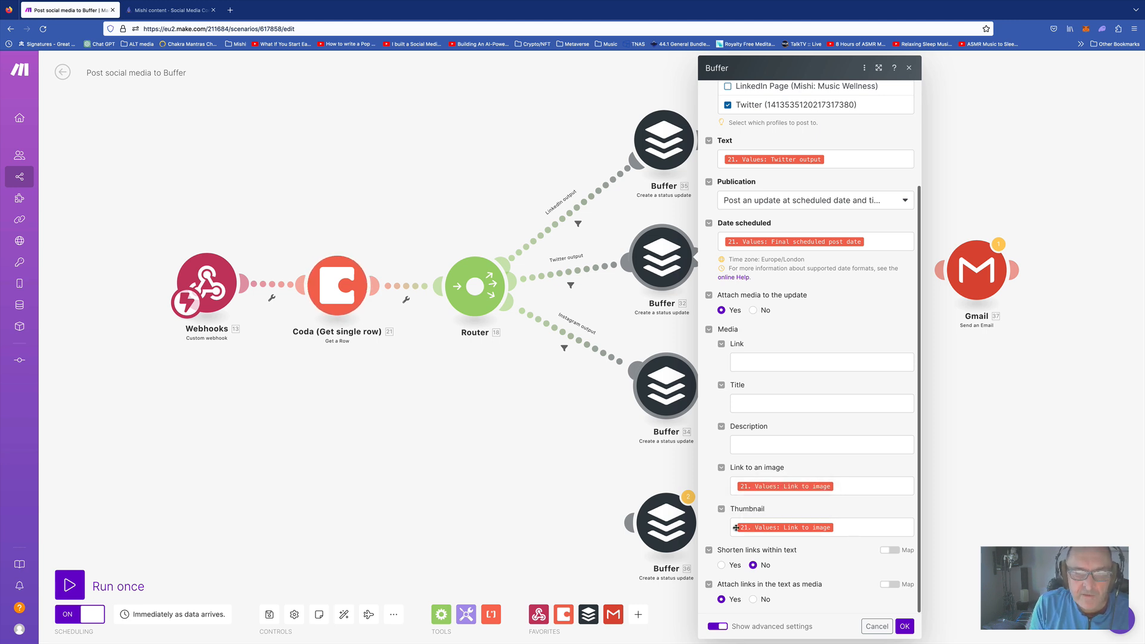
scroll(762, 438, "up", 5)
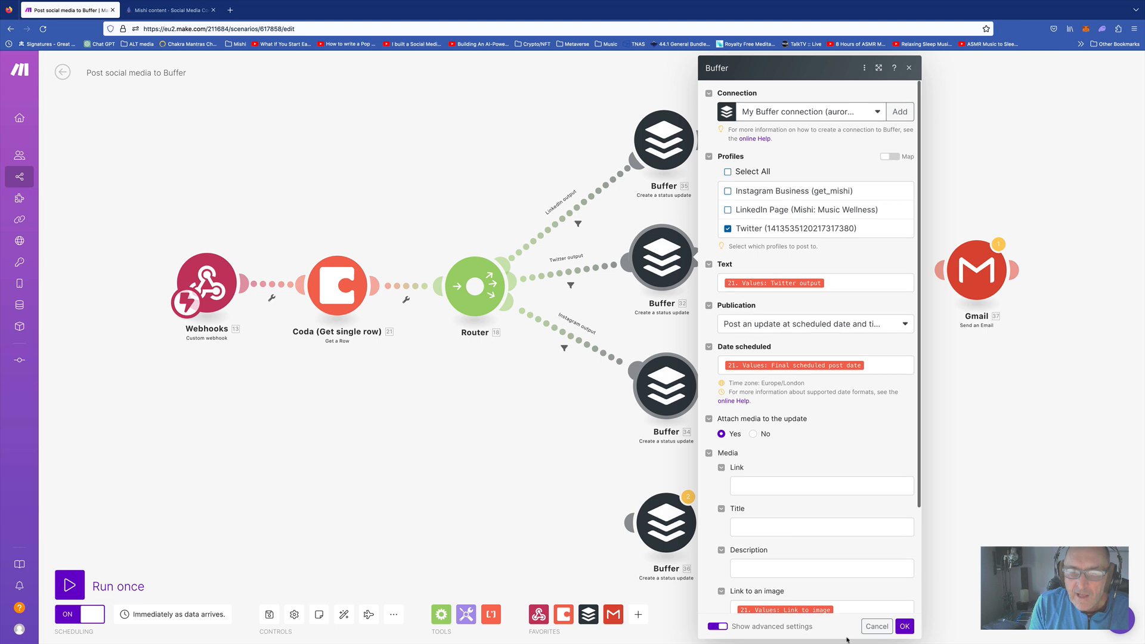
Close the Twitter Buffer module settings without saving changes
left_click(877, 625)
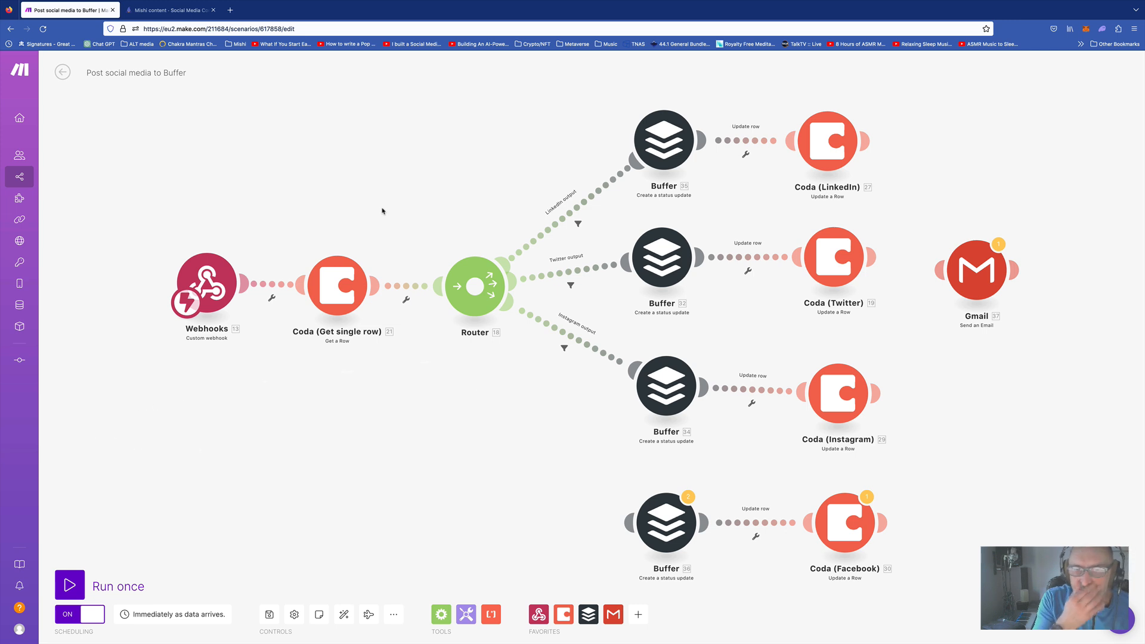
mouse_move(63, 221)
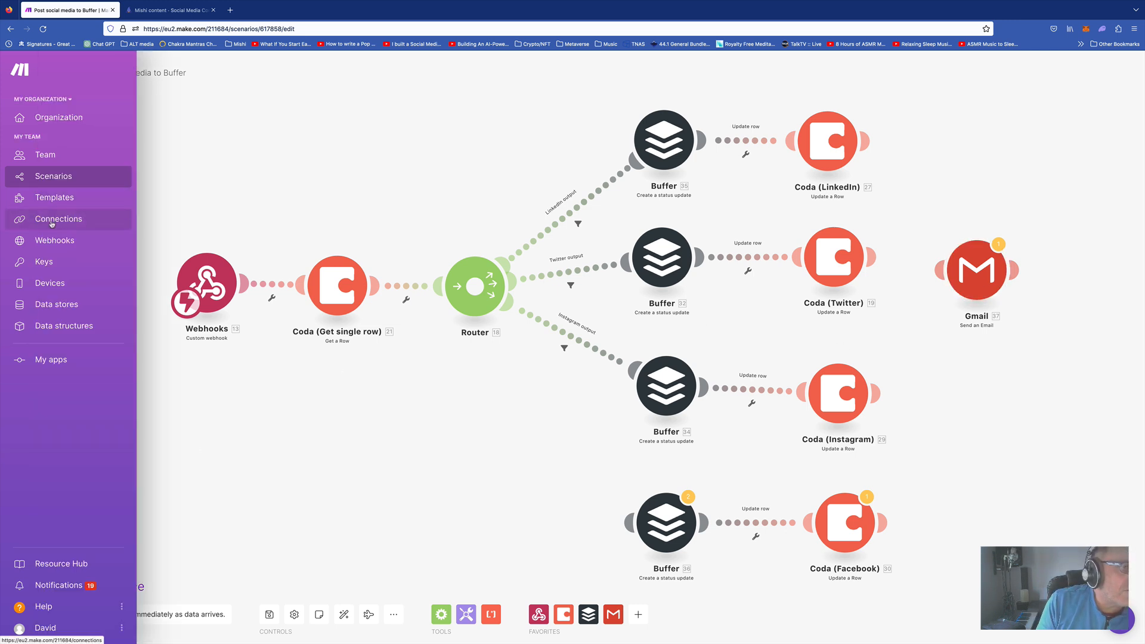
Open the Image generator scenario for editing and view its DALL-E settings (Dall-E 3, 1024×1024, HD, Natural)
left_click(56, 223)
left_click(52, 178)
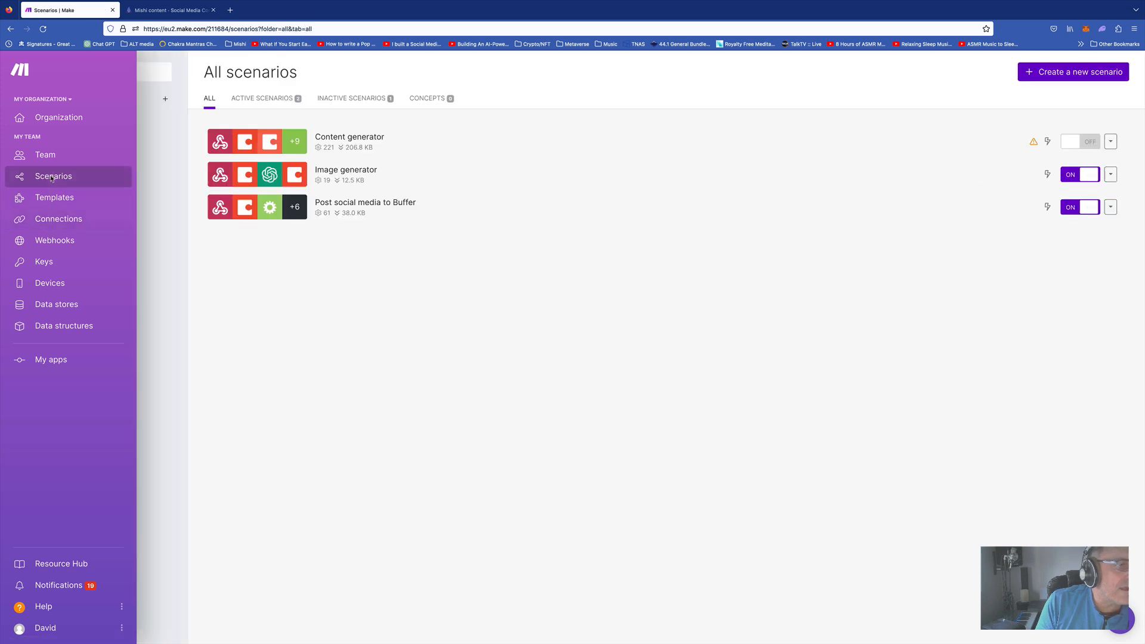
left_click(342, 174)
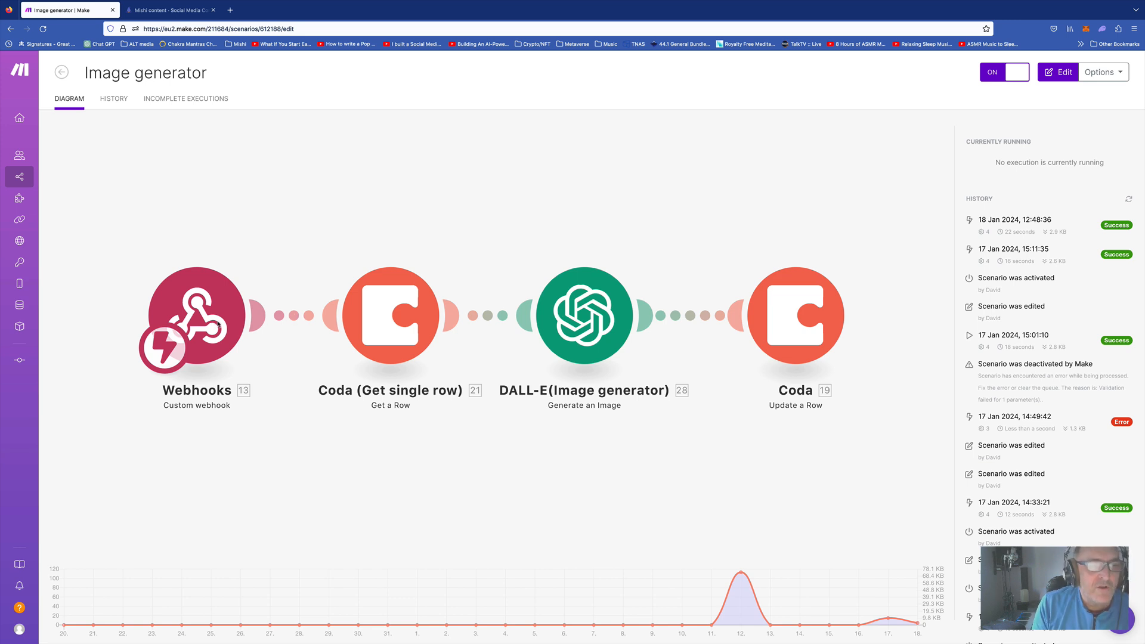
left_click(599, 319)
left_click(686, 319)
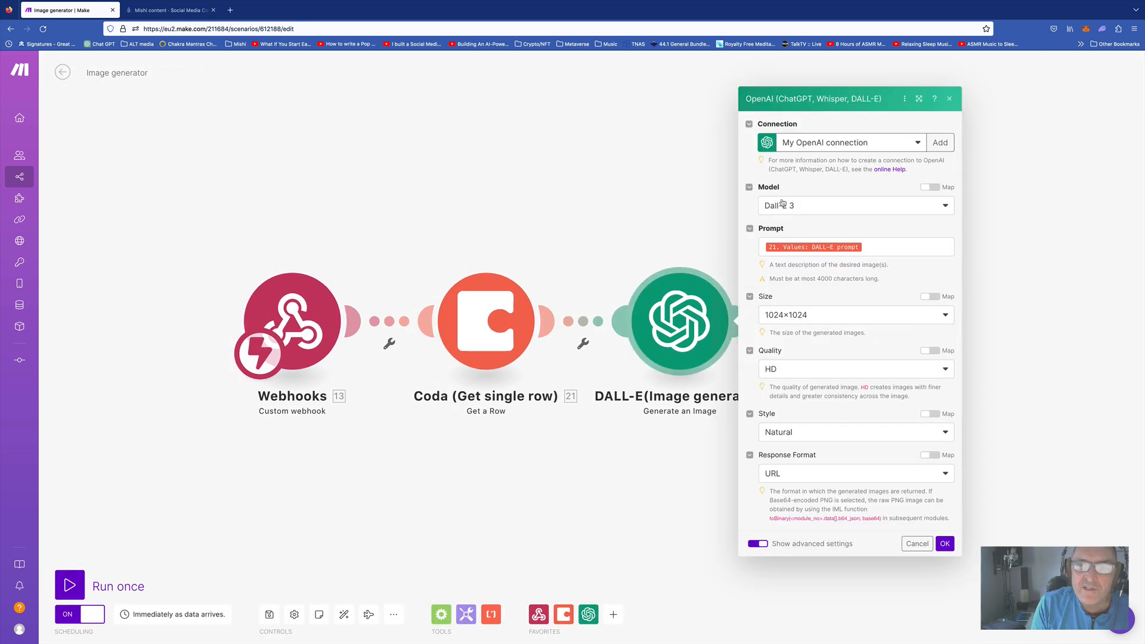
Confirm Dall-E 3 as the DALL-E model and close the module settings
left_click(818, 213)
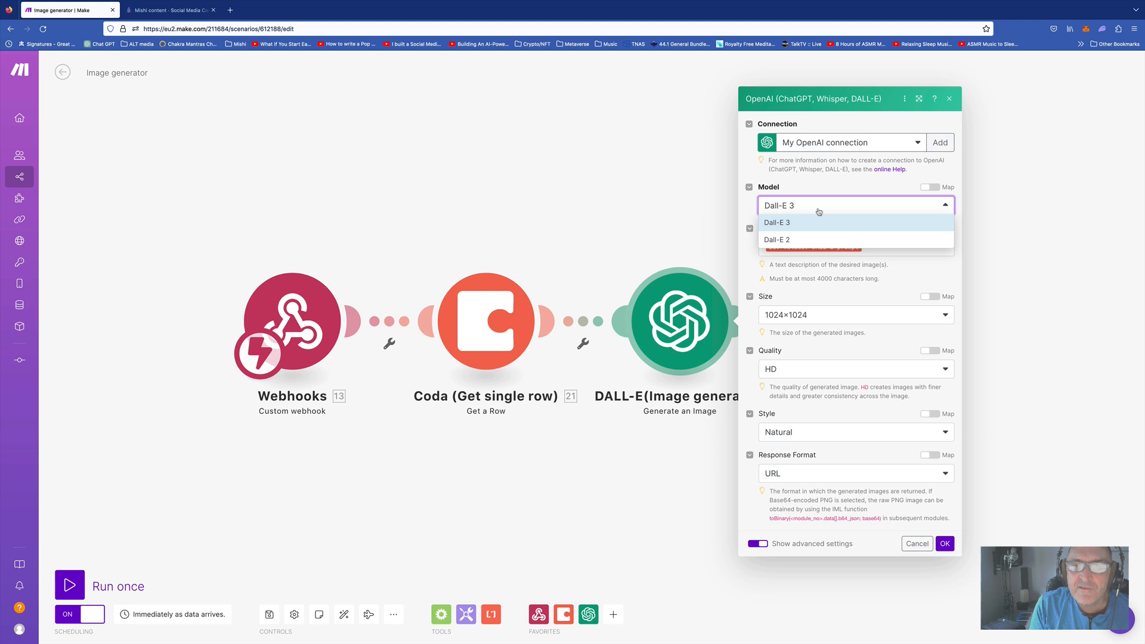
left_click(754, 171)
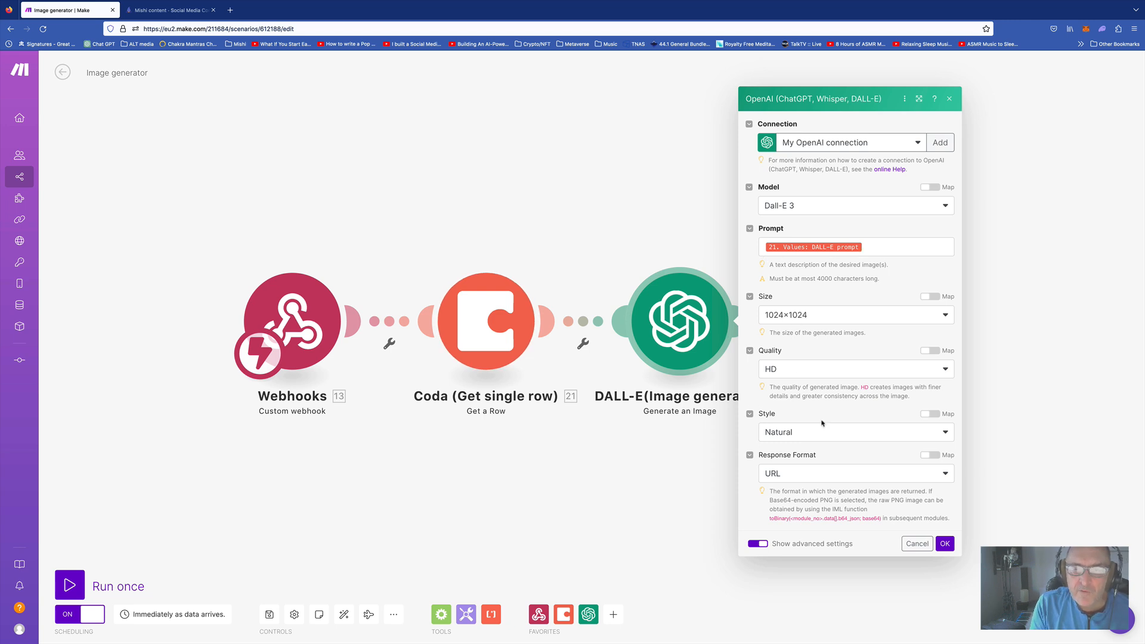
left_click(916, 544)
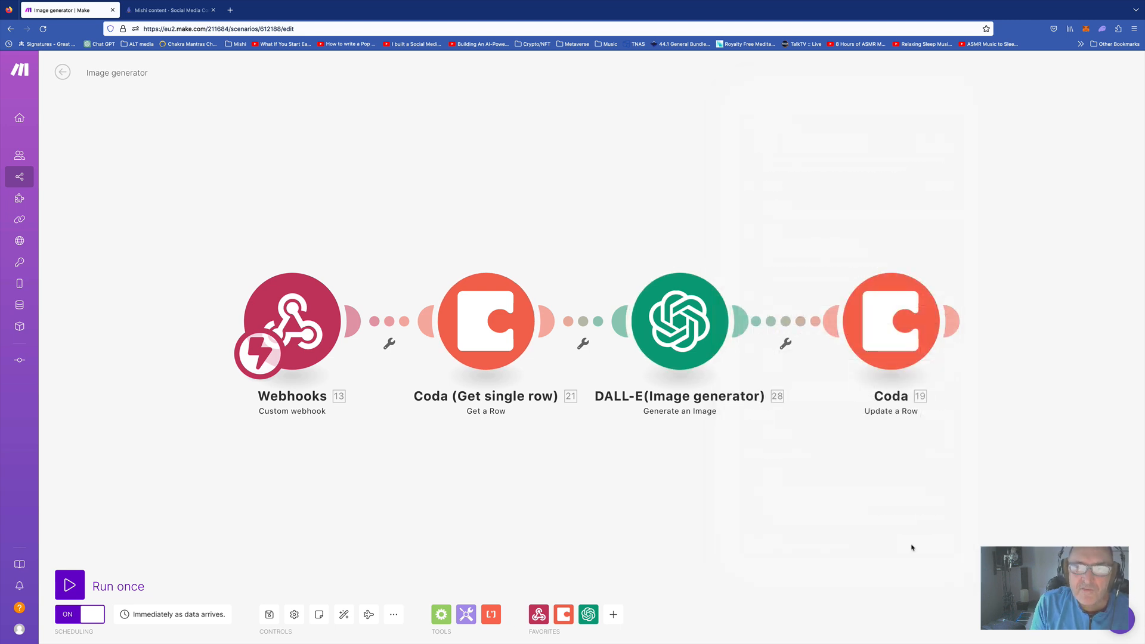
Review the Coda Update a Row module's field mappings, then close it
left_click(881, 325)
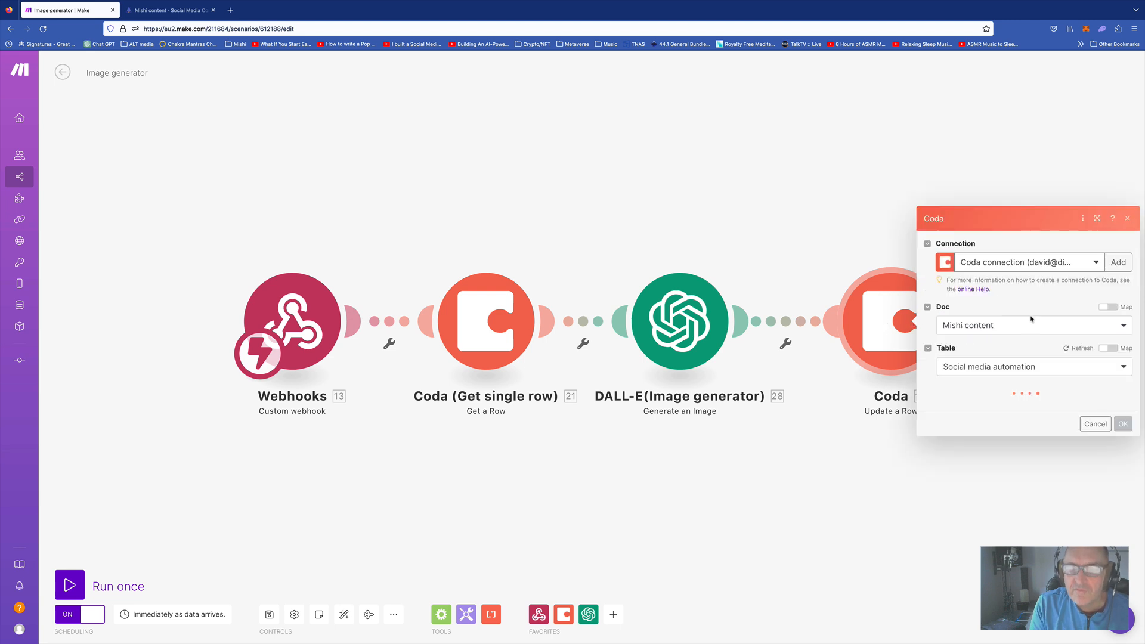
scroll(1019, 321, "down", 1)
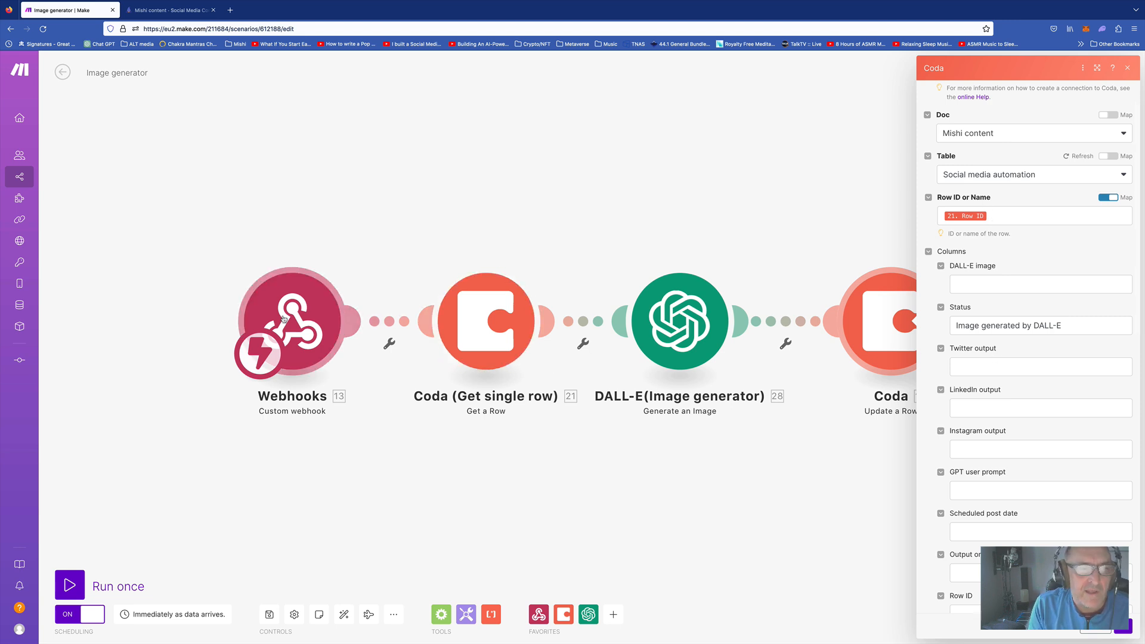
scroll(1017, 360, "down", 10)
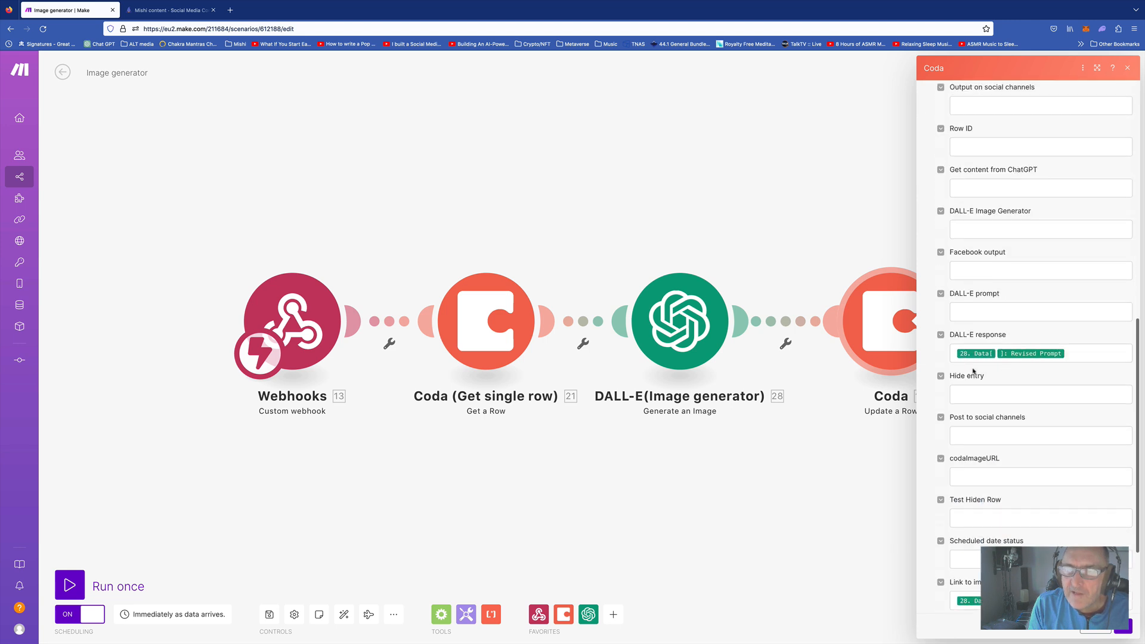
scroll(988, 334, "down", 2)
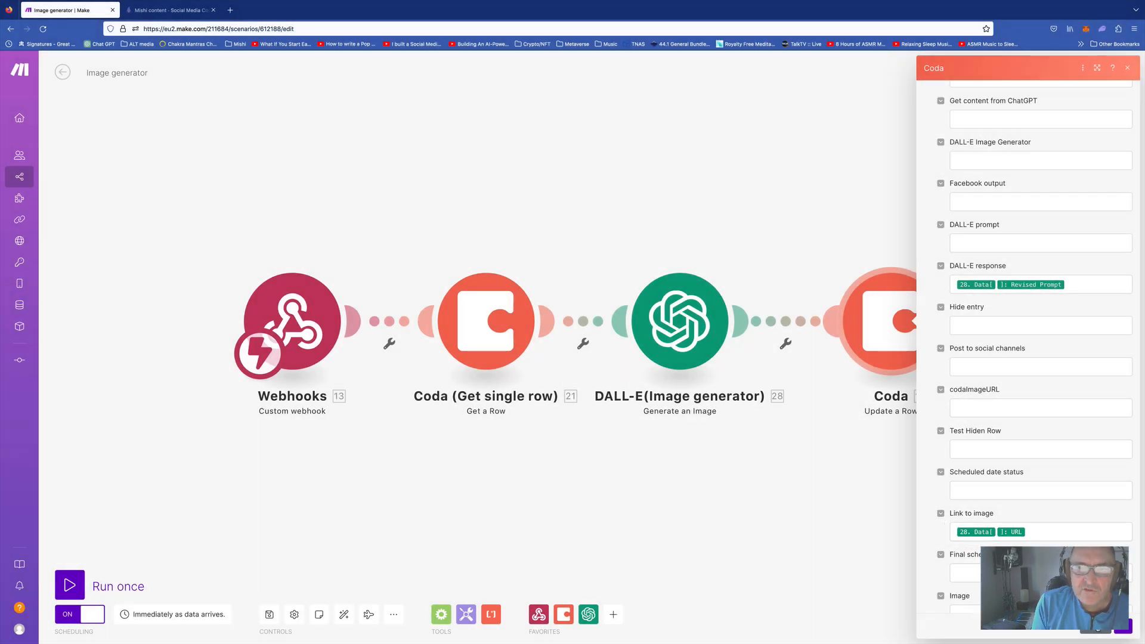
left_click(1097, 628)
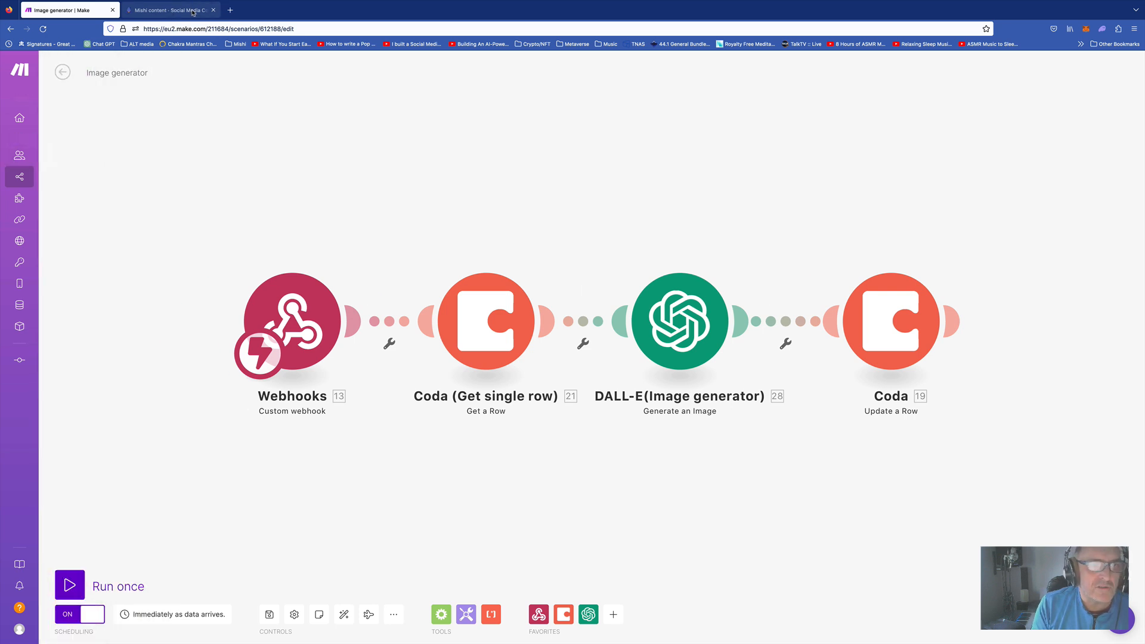
In the Mishi content doc, reveal the Generate content button's Advanced disable conditions
left_click(167, 10)
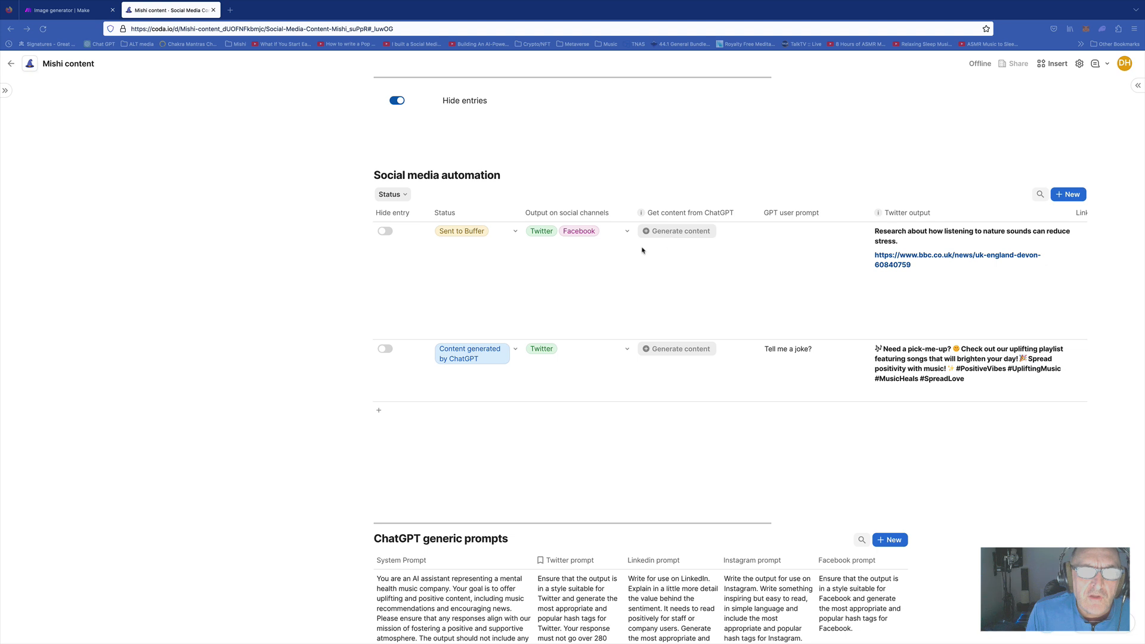
left_click(673, 232)
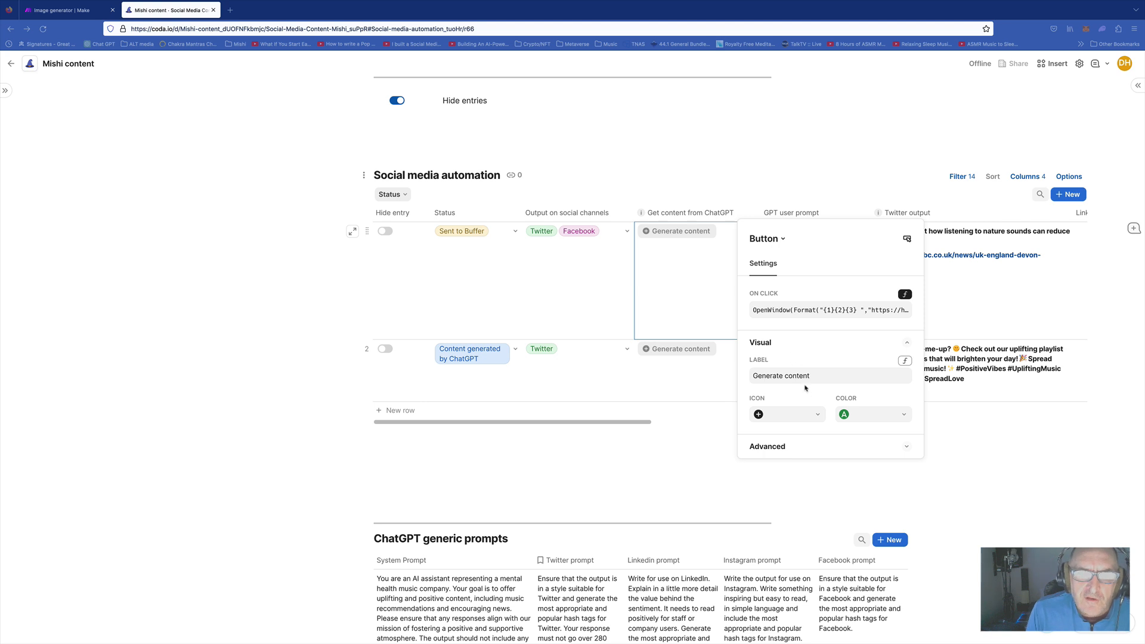
left_click(792, 449)
scroll(800, 425, "down", 3)
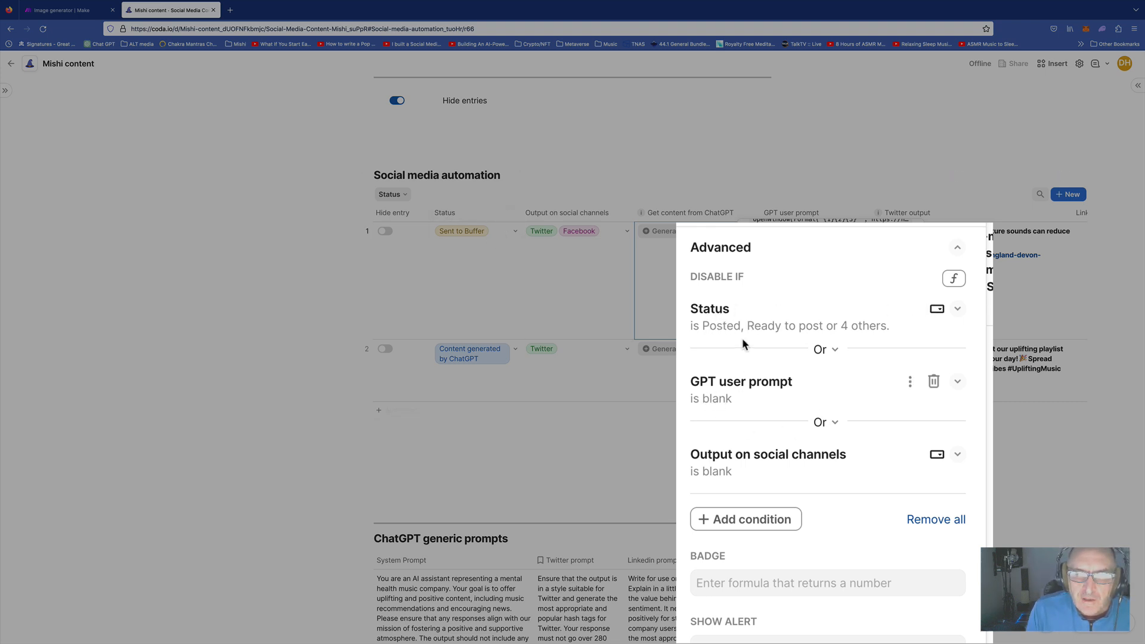
Review the Status values that disable the button, plus the blank prompt and channel rules
left_click(831, 328)
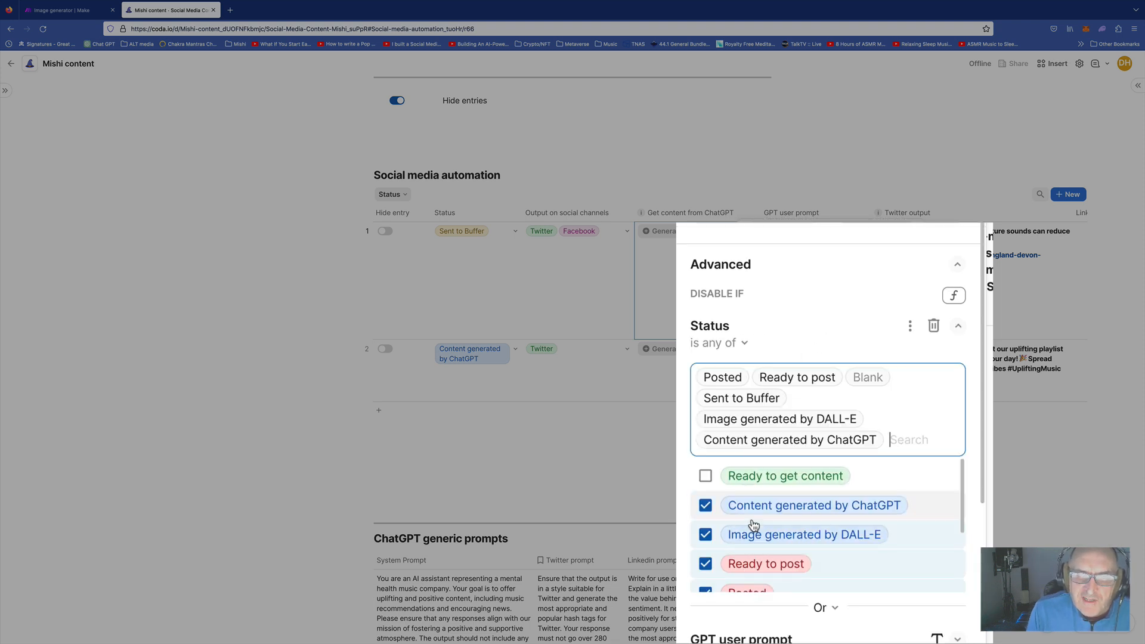
scroll(752, 525, "down", 3)
scroll(752, 524, "up", 3)
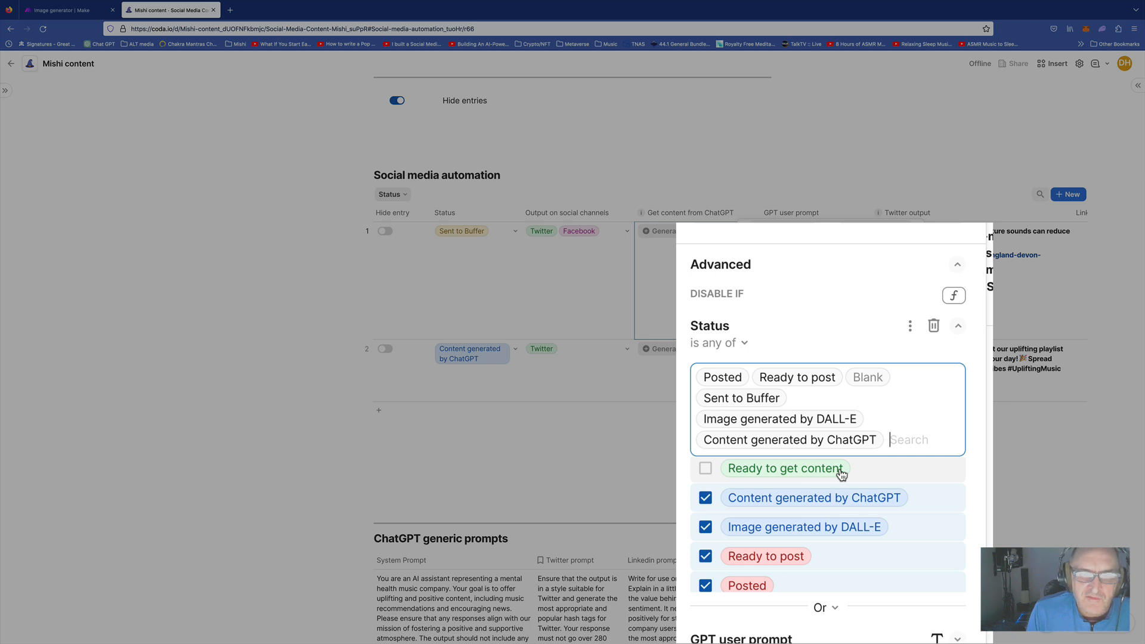
left_click(887, 351)
scroll(787, 342, "down", 3)
scroll(786, 346, "down", 4)
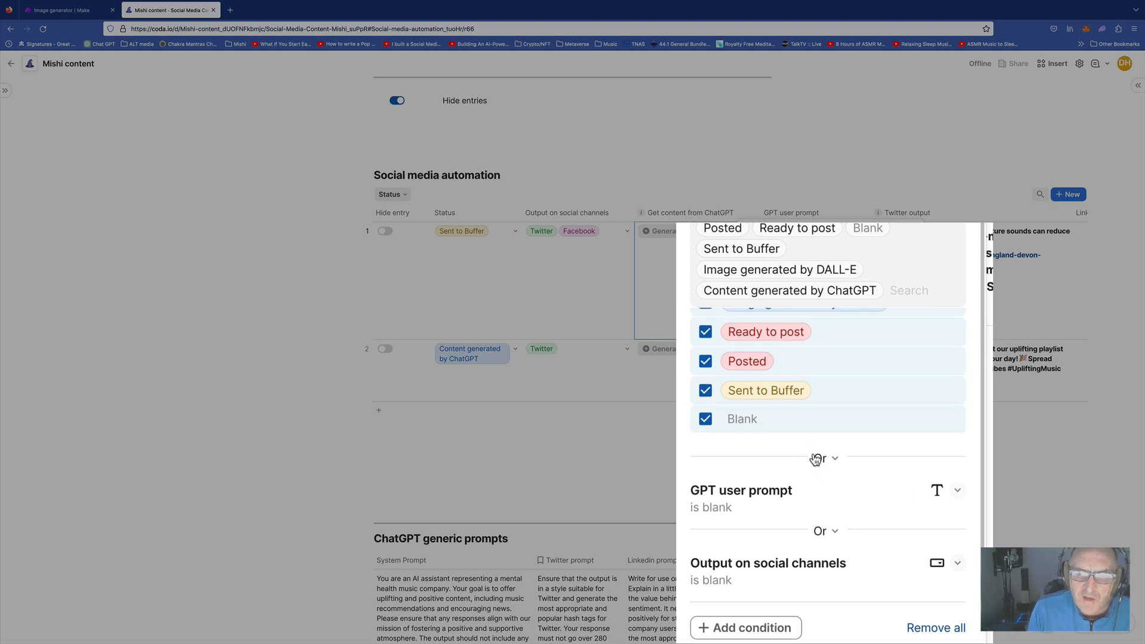
scroll(818, 460, "down", 2)
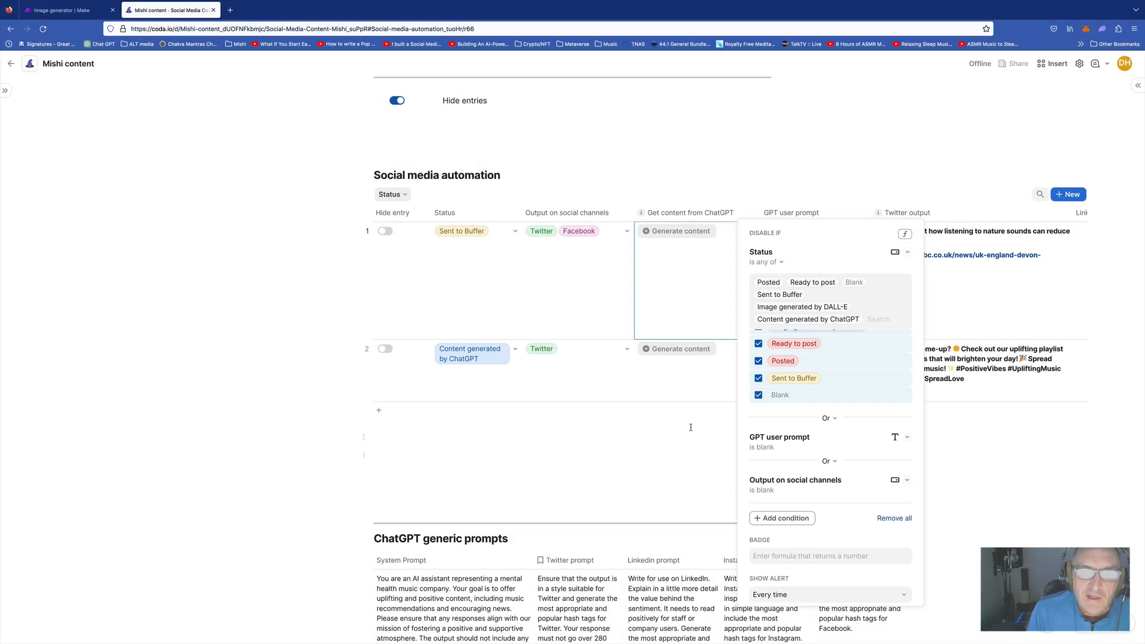
Close the button settings after checking row 2's LinkedIn and row 1's Instagram output cells
left_click(691, 422)
left_click(476, 365)
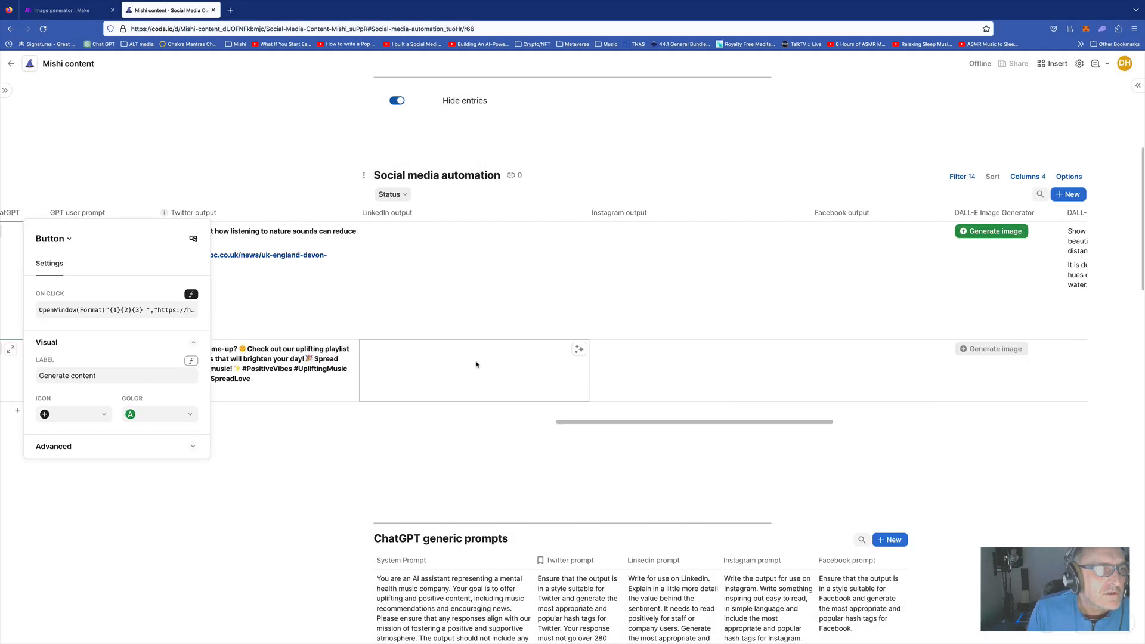
left_click(688, 332)
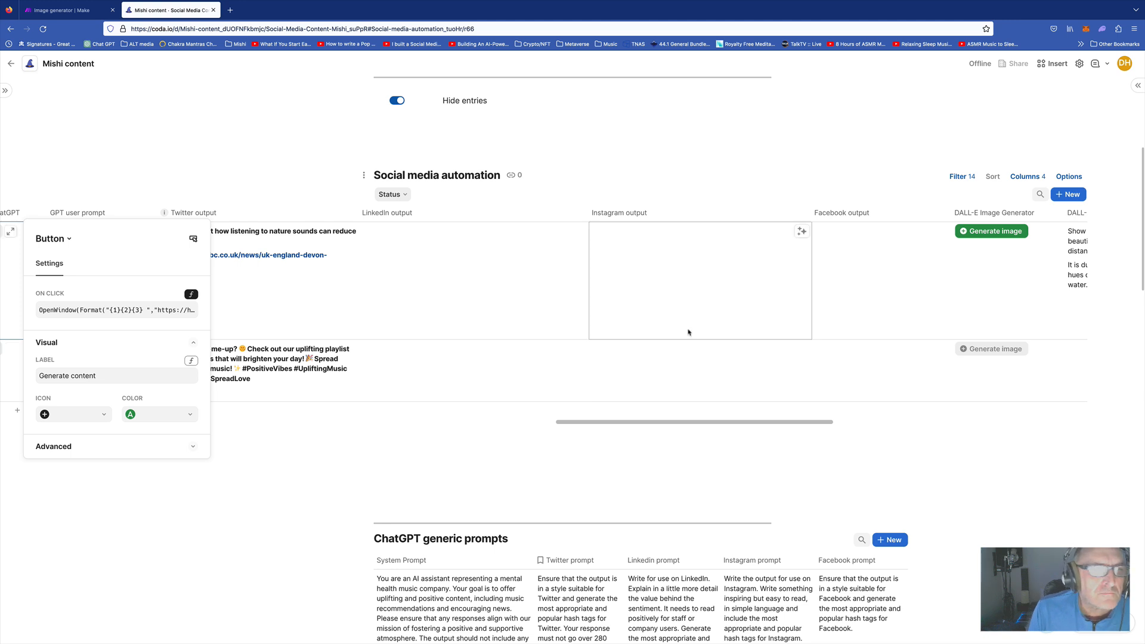
left_click(200, 196)
Inspect row 1's GPT user prompt, disabled Generate content button and Post to live cell
scroll(274, 320, "left", 12)
left_click(769, 286)
left_click(688, 234)
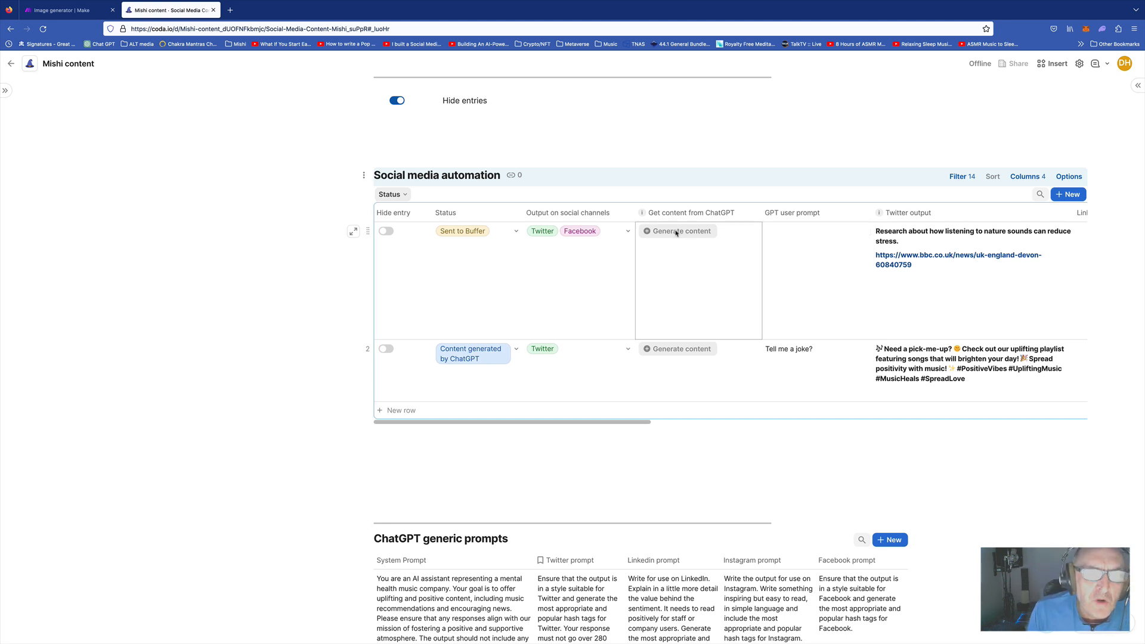
scroll(694, 238, "right", 15)
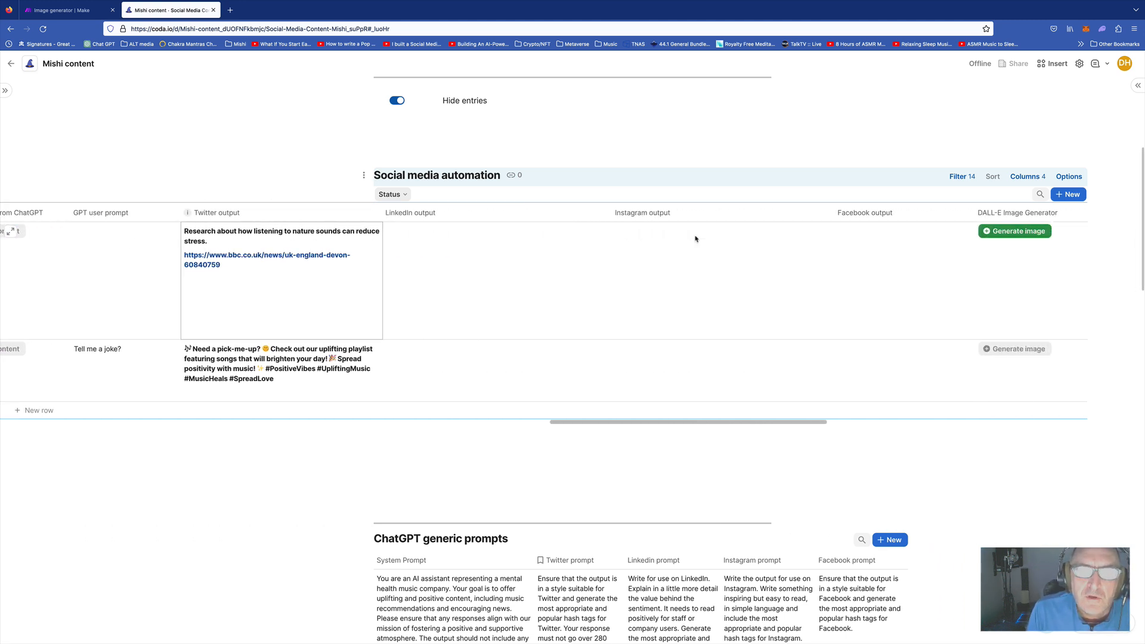
scroll(694, 238, "right", 10)
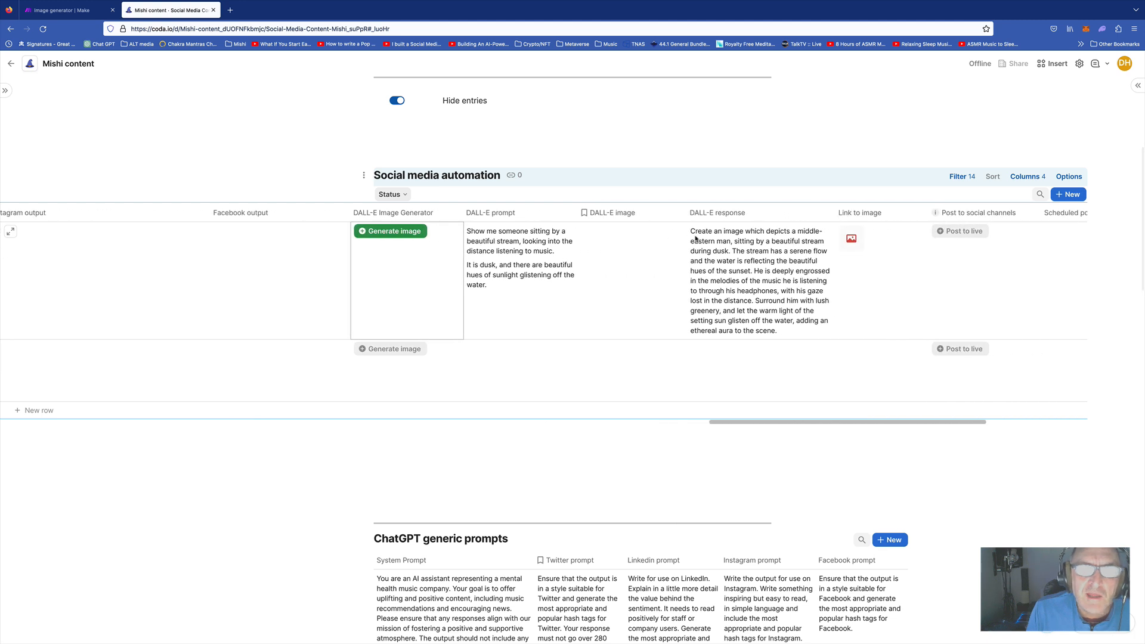
left_click(786, 232)
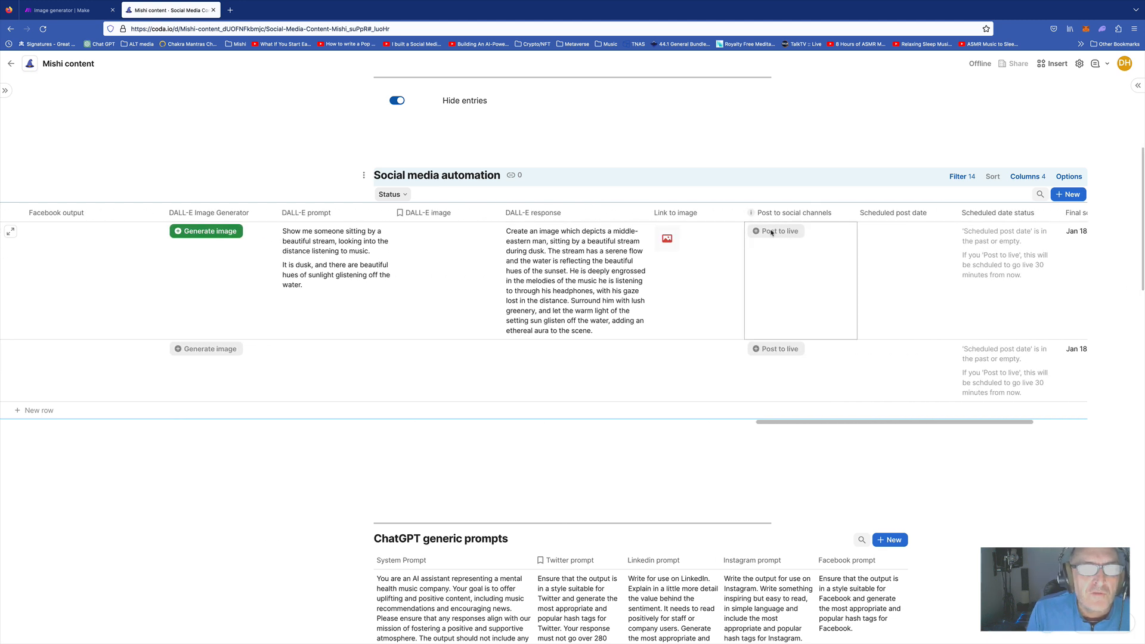
scroll(771, 232, "left", 10)
scroll(771, 233, "left", 7)
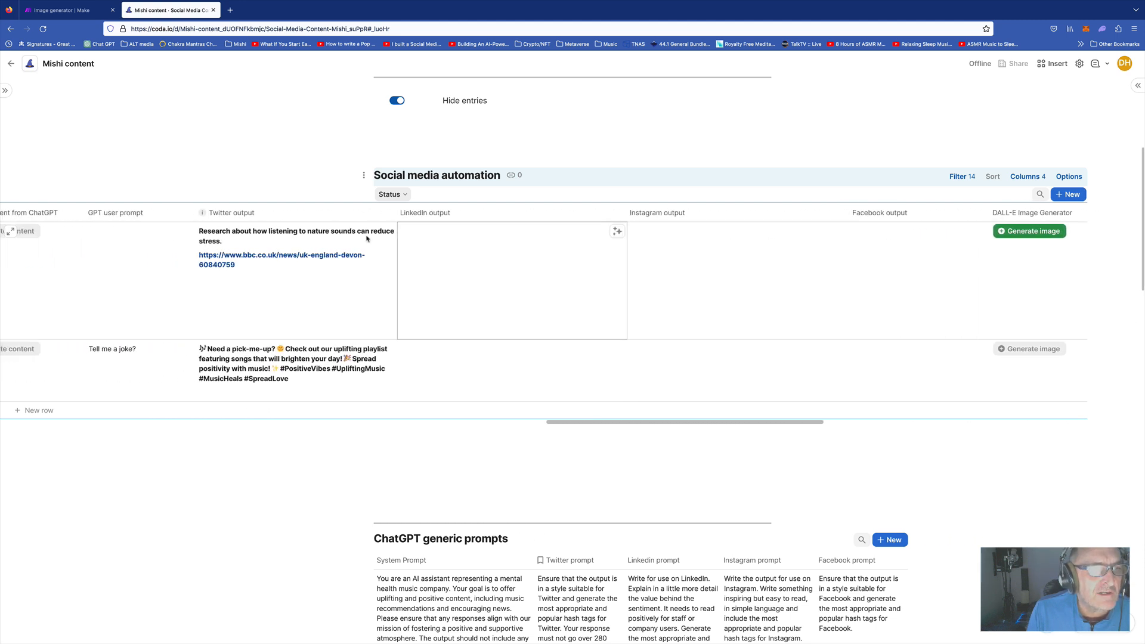
scroll(252, 255, "left", 8)
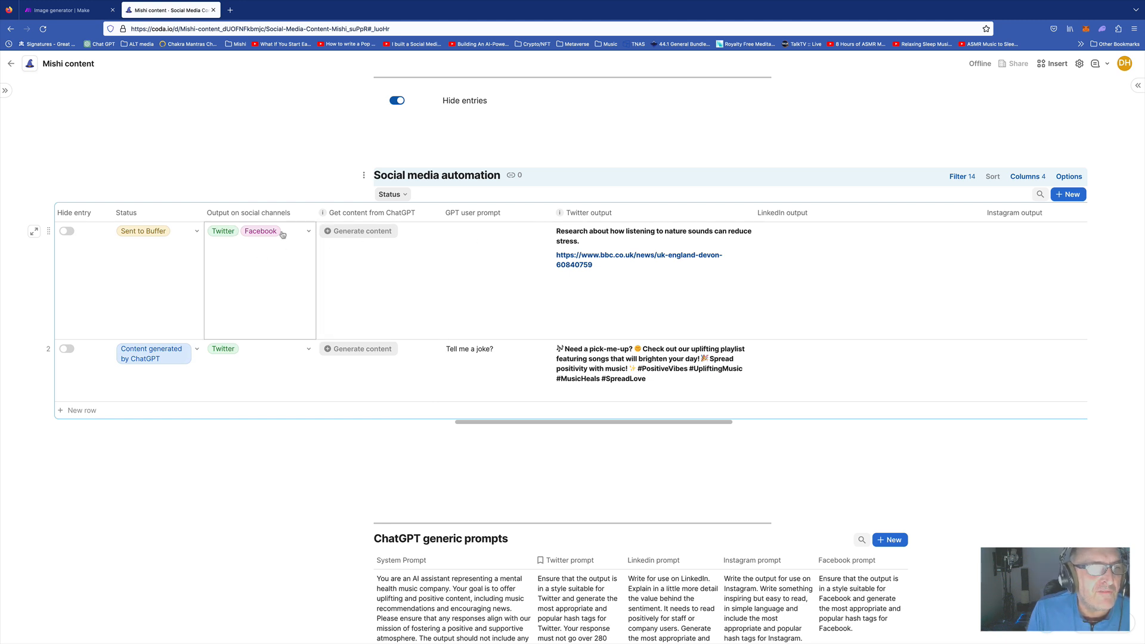
Add Instagram to row 1's Output on social channels alongside Twitter and Facebook
left_click(308, 231)
left_click(222, 284)
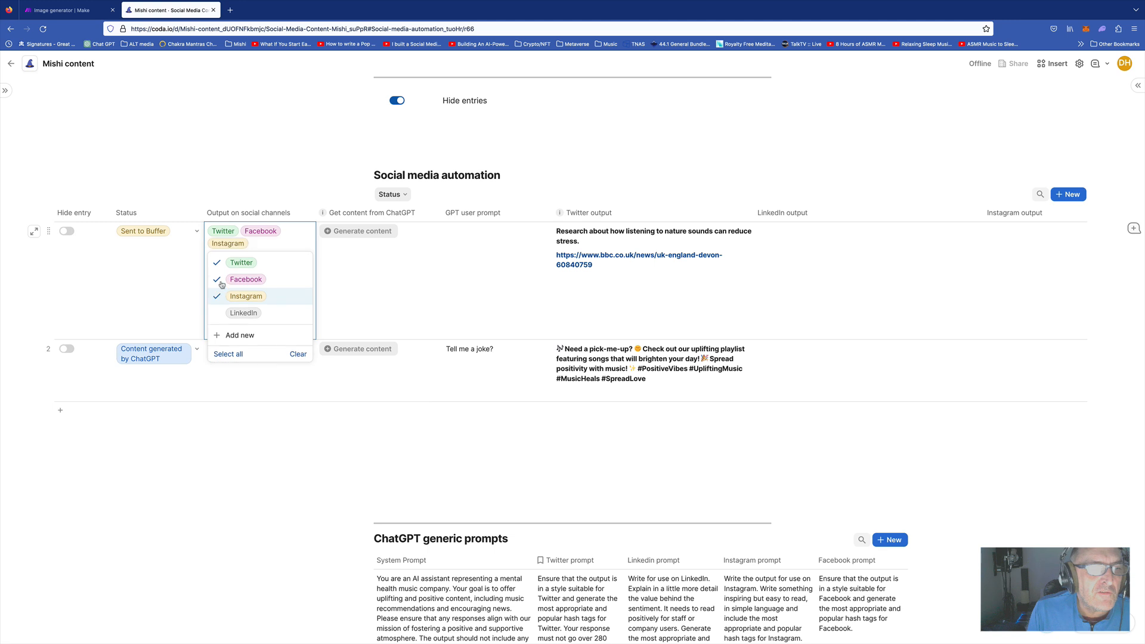
scroll(736, 276, "right", 10)
scroll(756, 270, "right", 10)
scroll(696, 266, "right", 8)
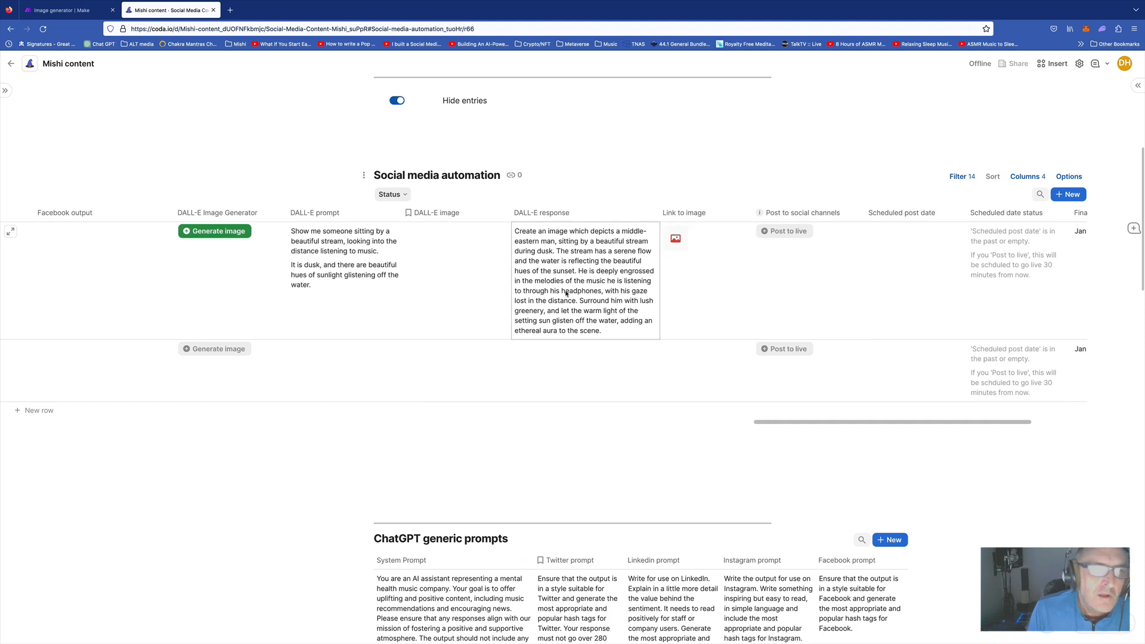
scroll(569, 293, "right", 7)
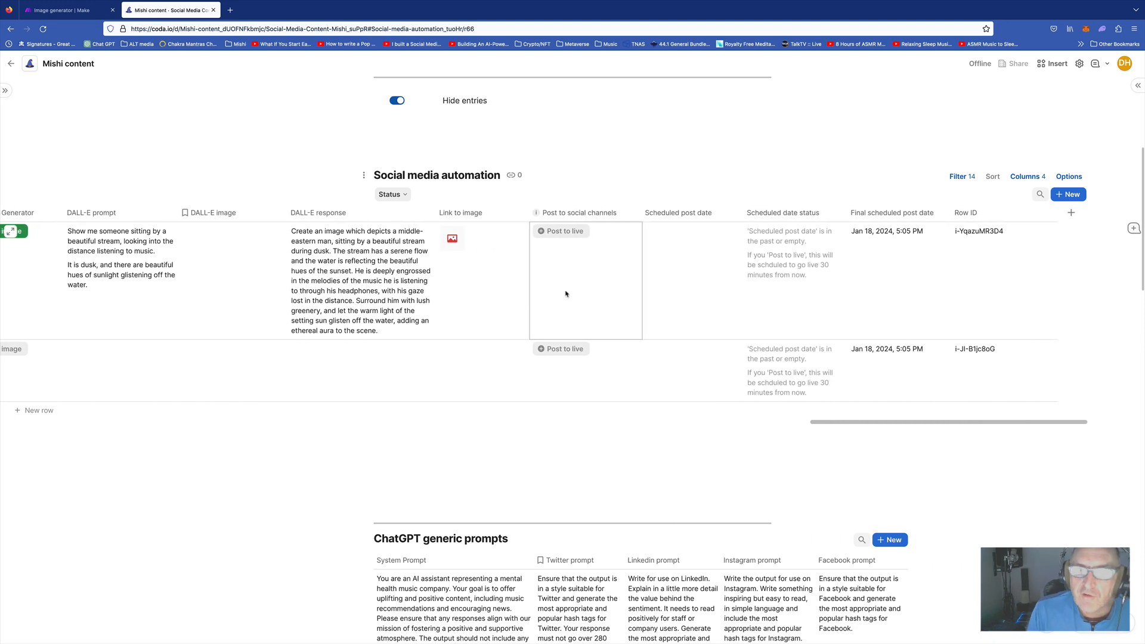
scroll(573, 239, "left", 1)
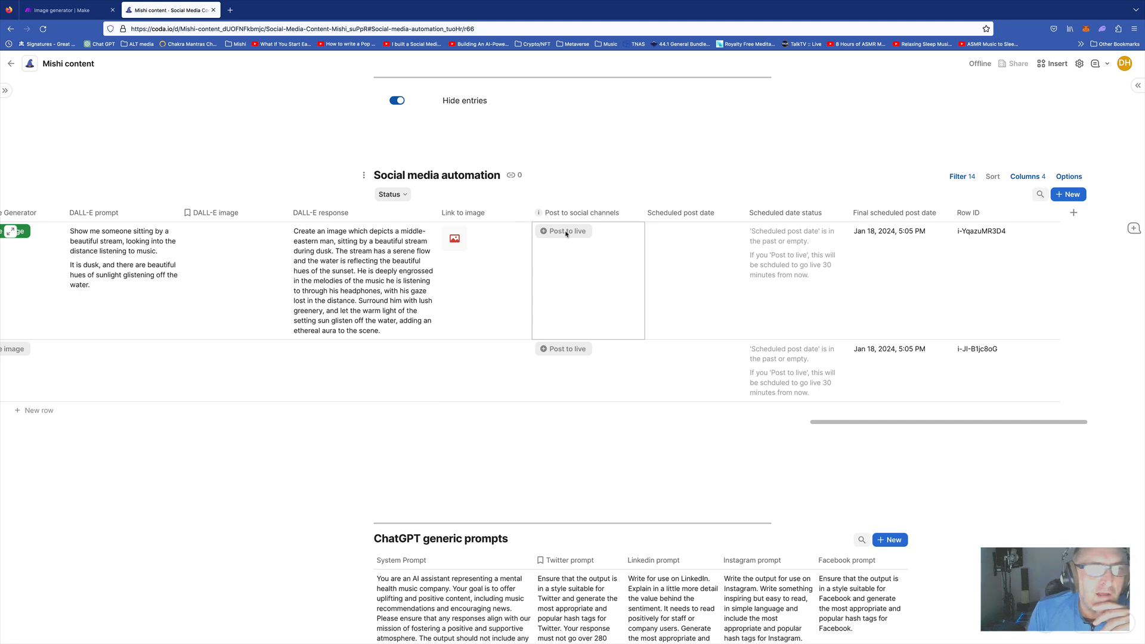
scroll(593, 246, "left", 6)
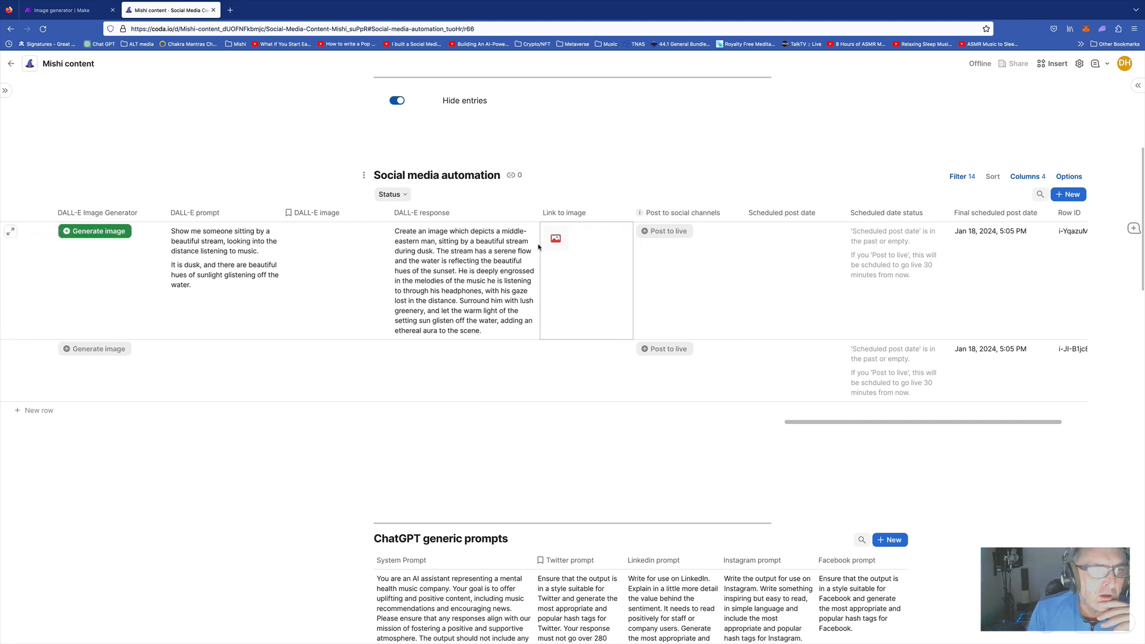
scroll(539, 246, "left", 1)
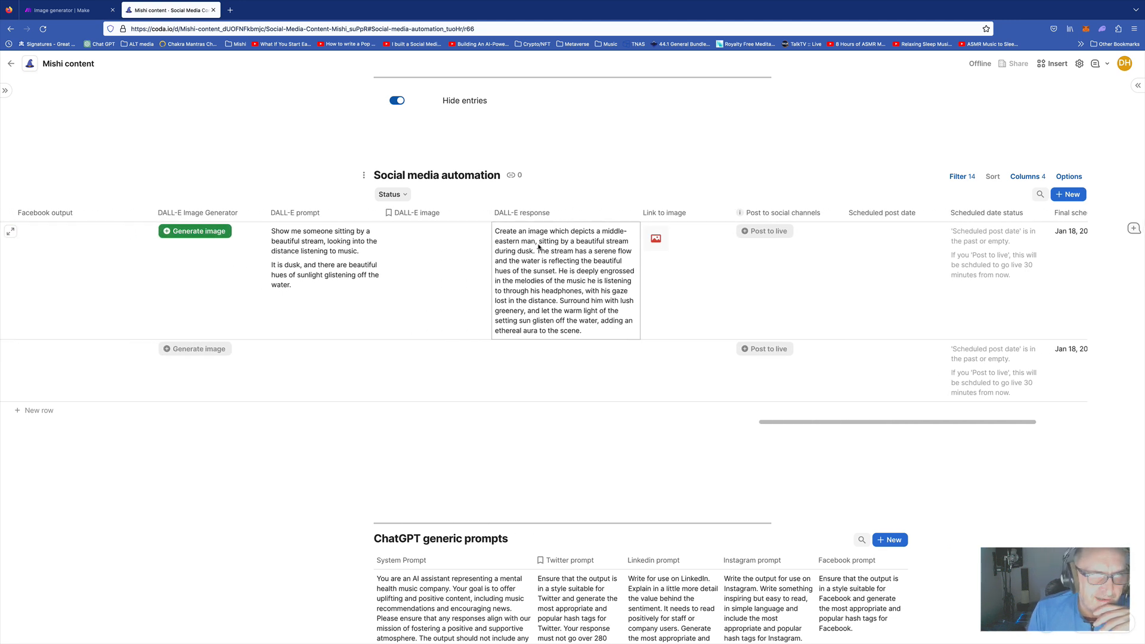
scroll(538, 246, "left", 20)
left_click(538, 246)
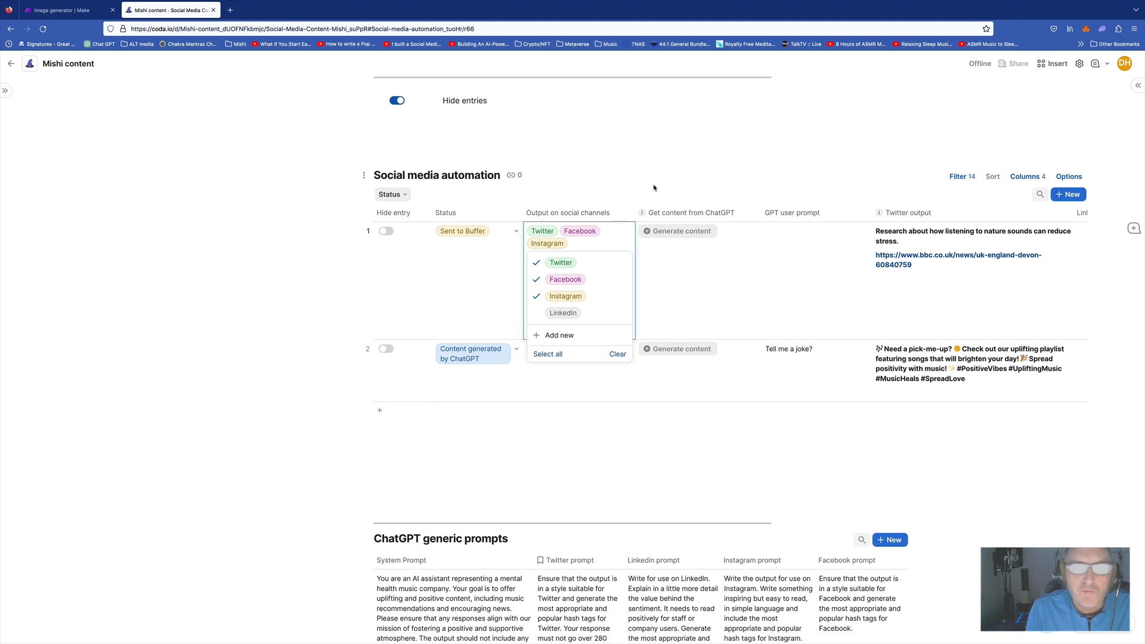
left_click(729, 191)
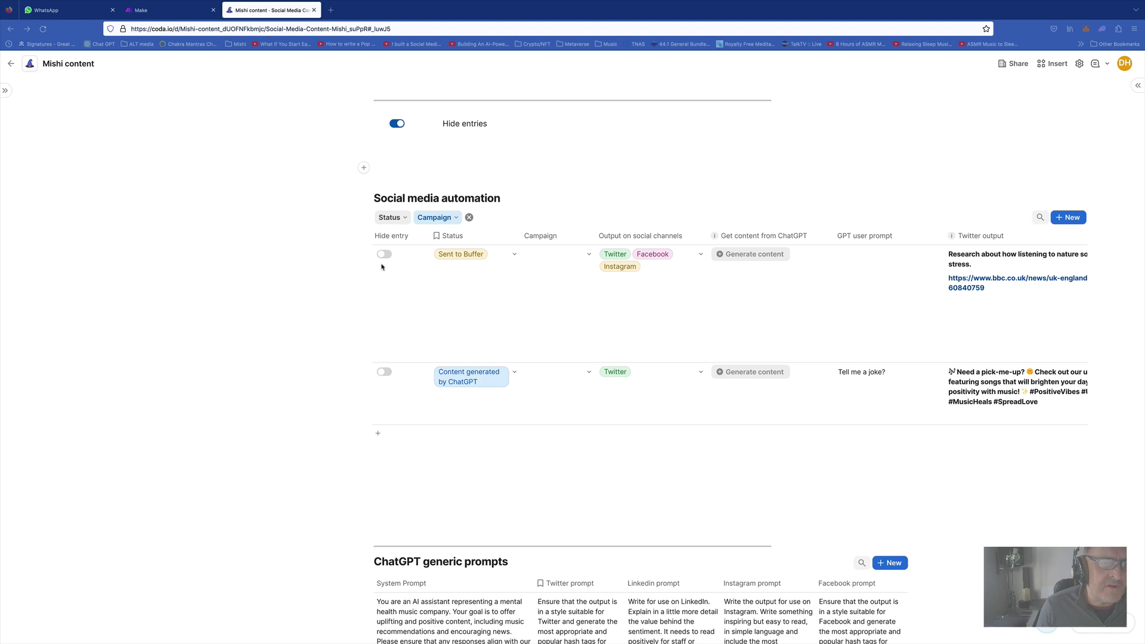
right_click(399, 125)
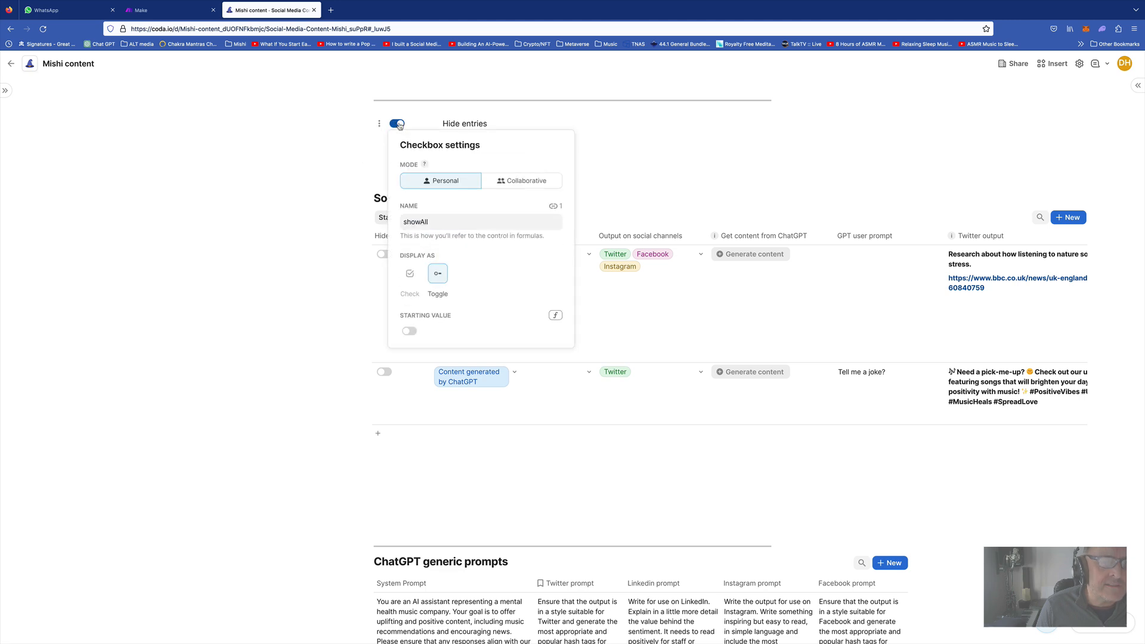
left_click(604, 206)
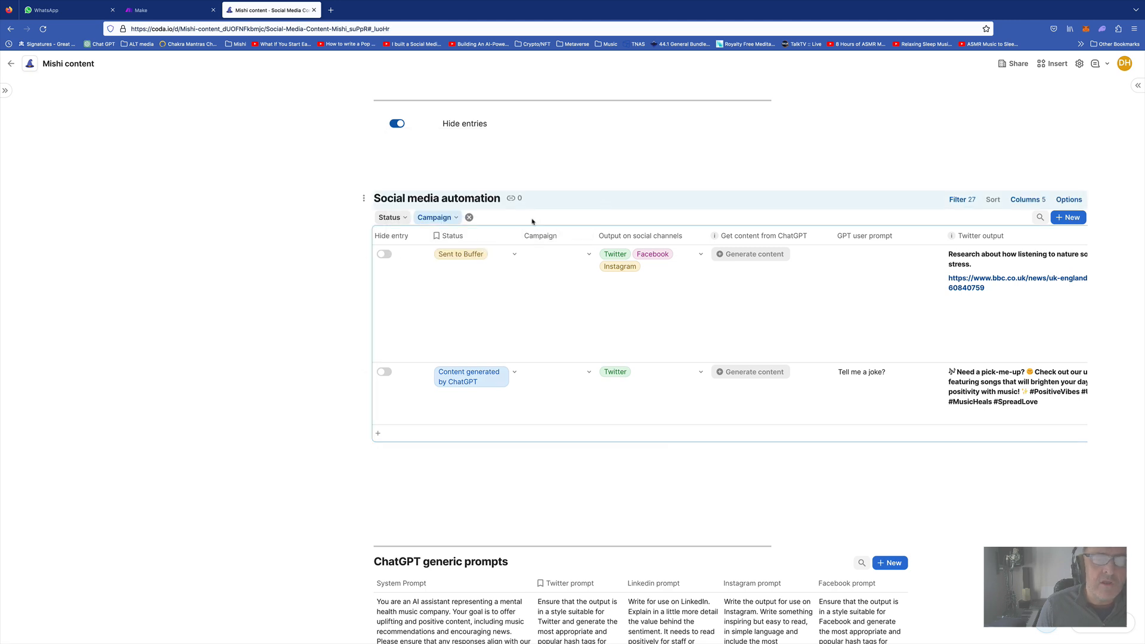
left_click(960, 200)
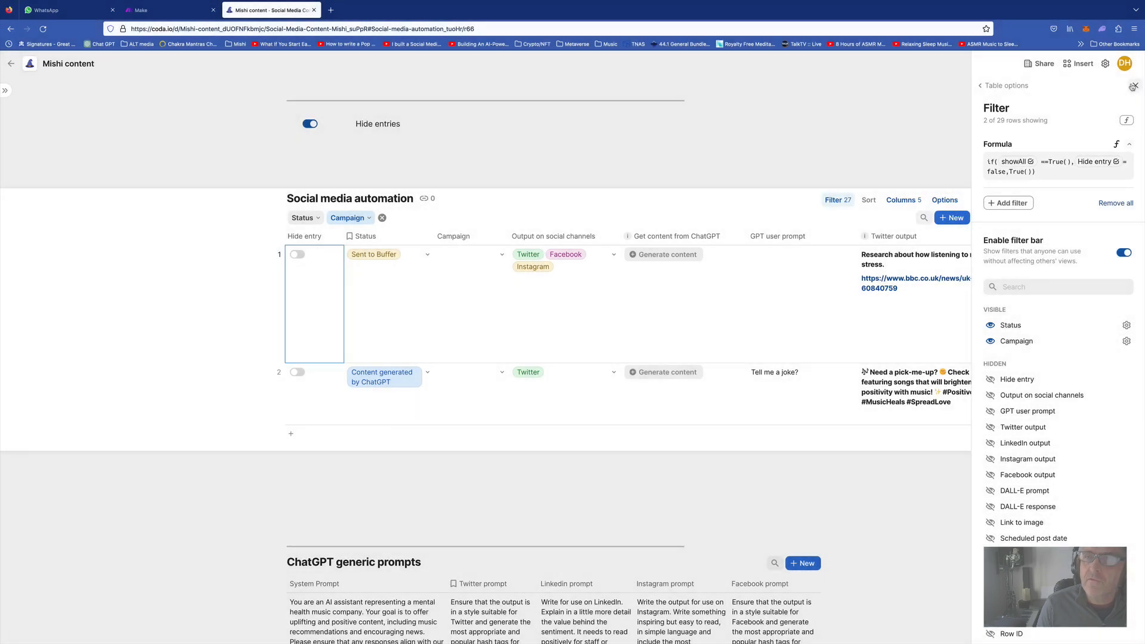
left_click(1131, 86)
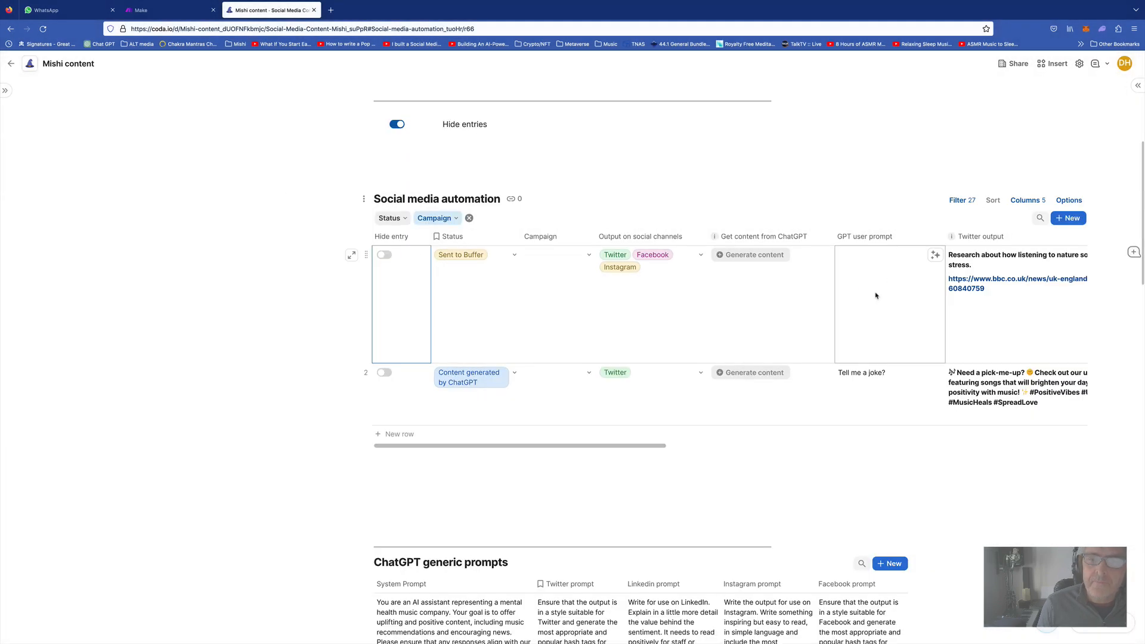
scroll(876, 295, "right", 15)
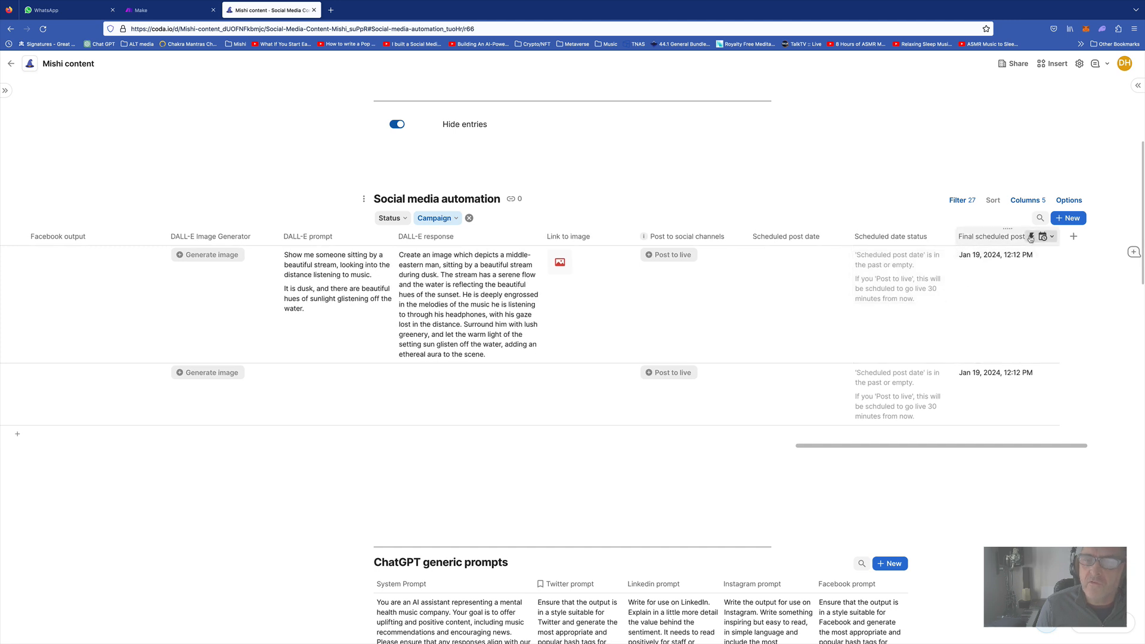
left_click(1051, 236)
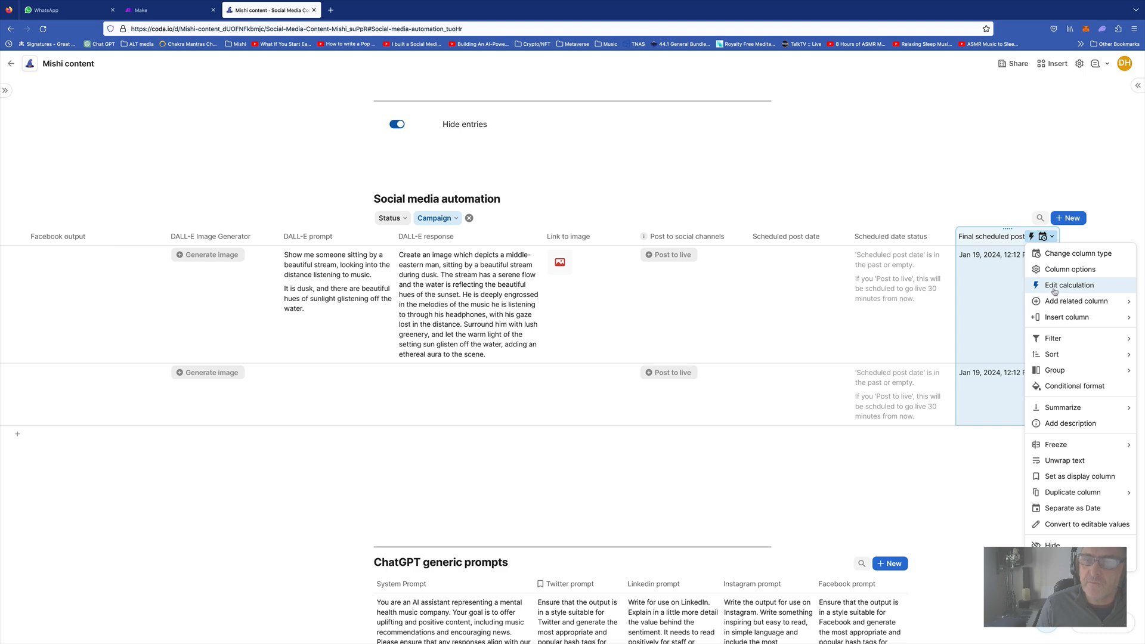
left_click(1055, 286)
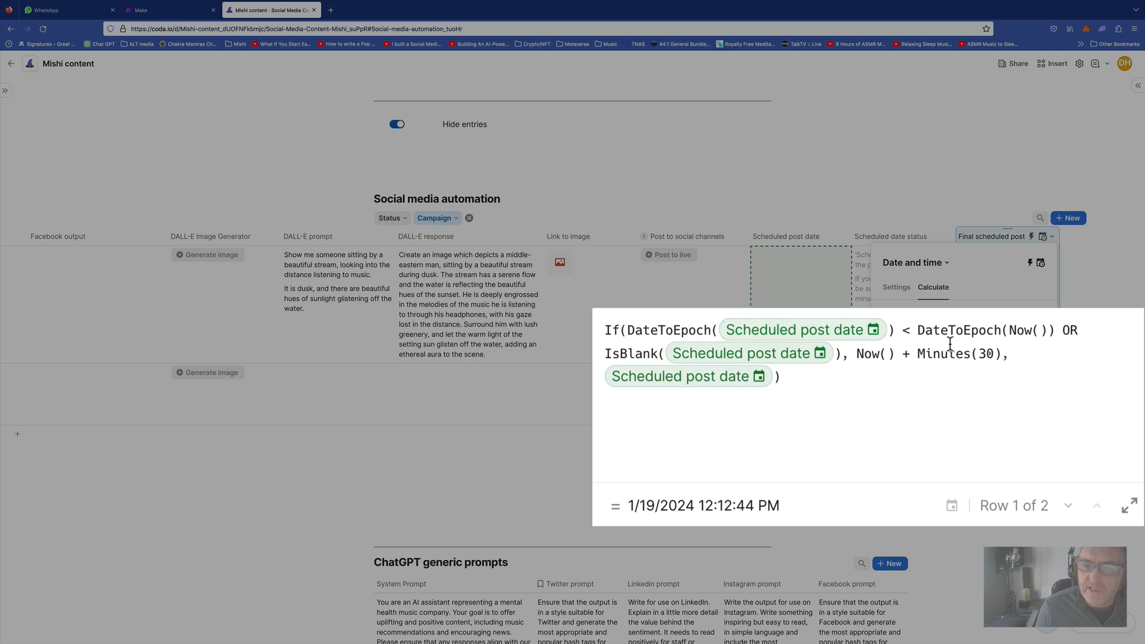
double_click(980, 352)
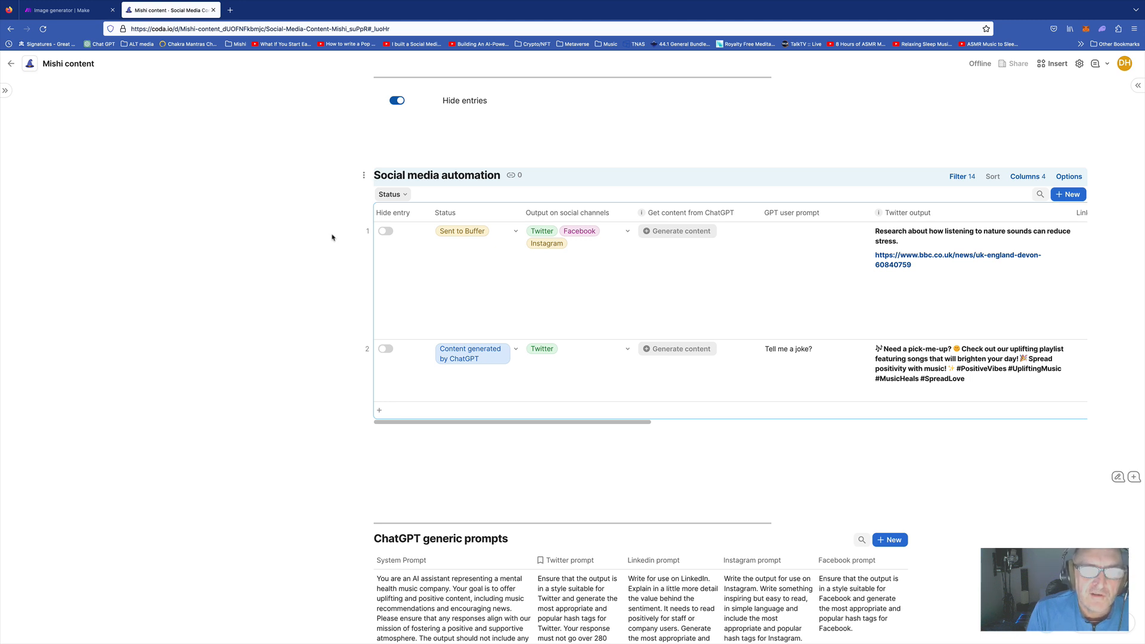
left_click(800, 268)
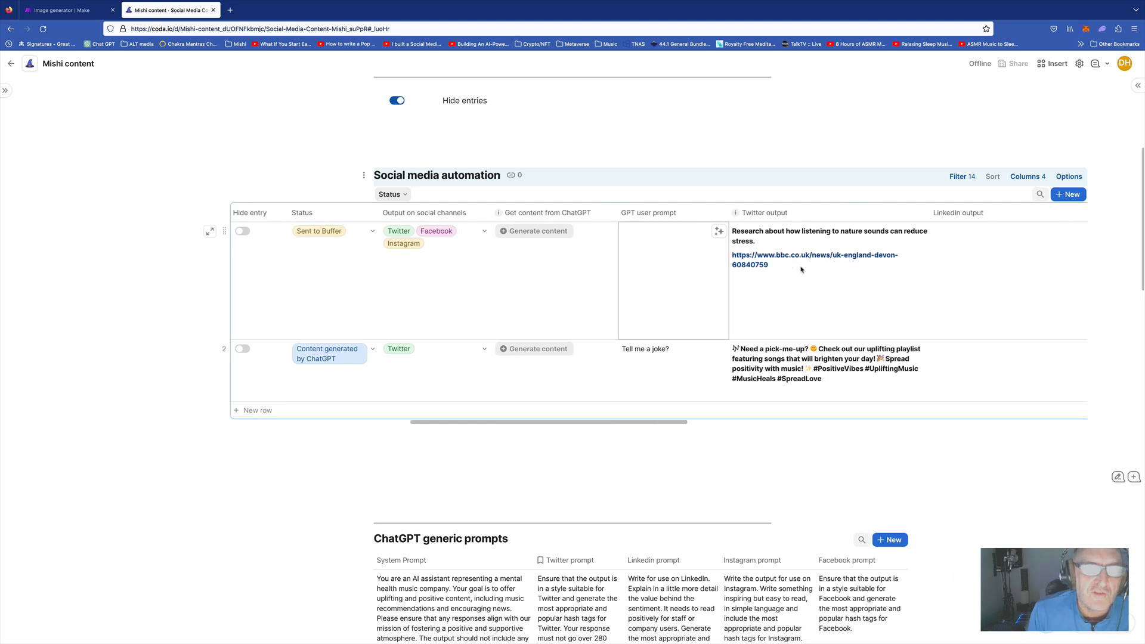
left_click(722, 151)
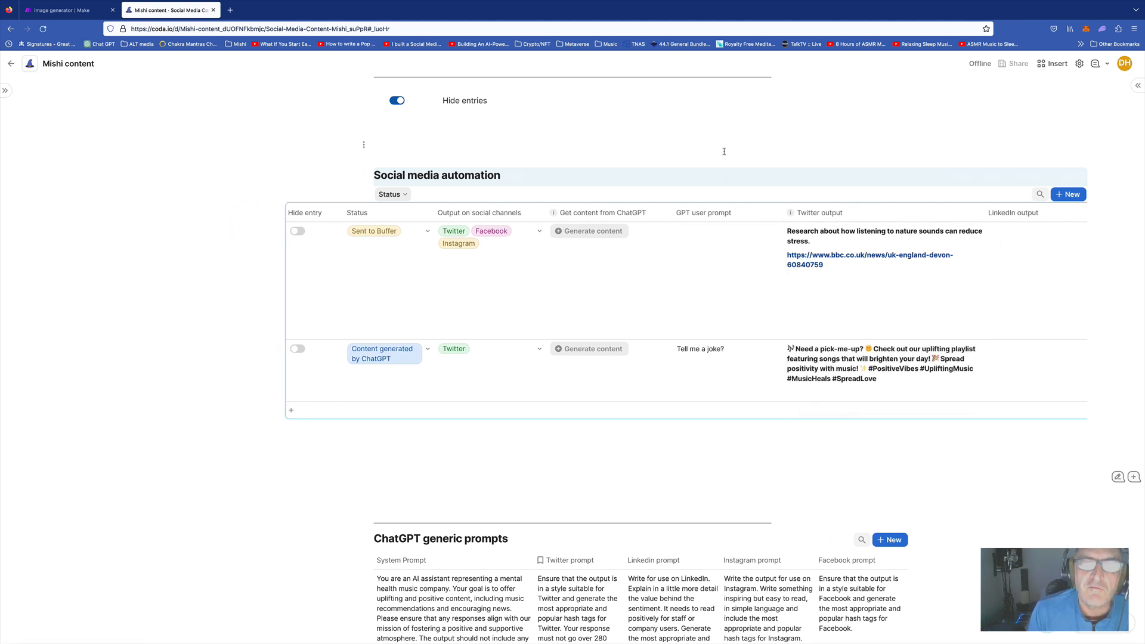